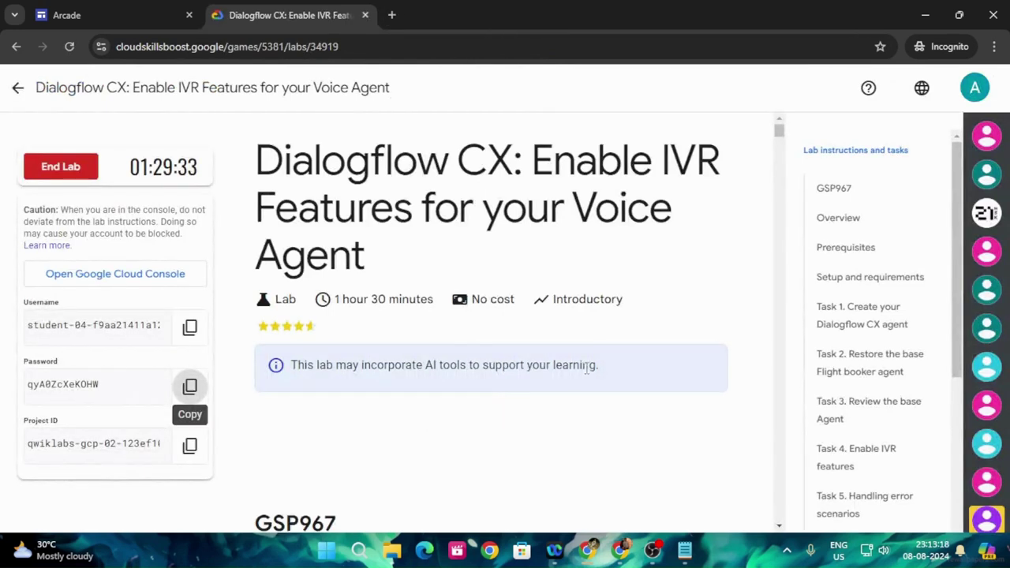
Open the Google Cloud console from the lab page and sign in with the lab account's copied password
drag(254, 166, 375, 266)
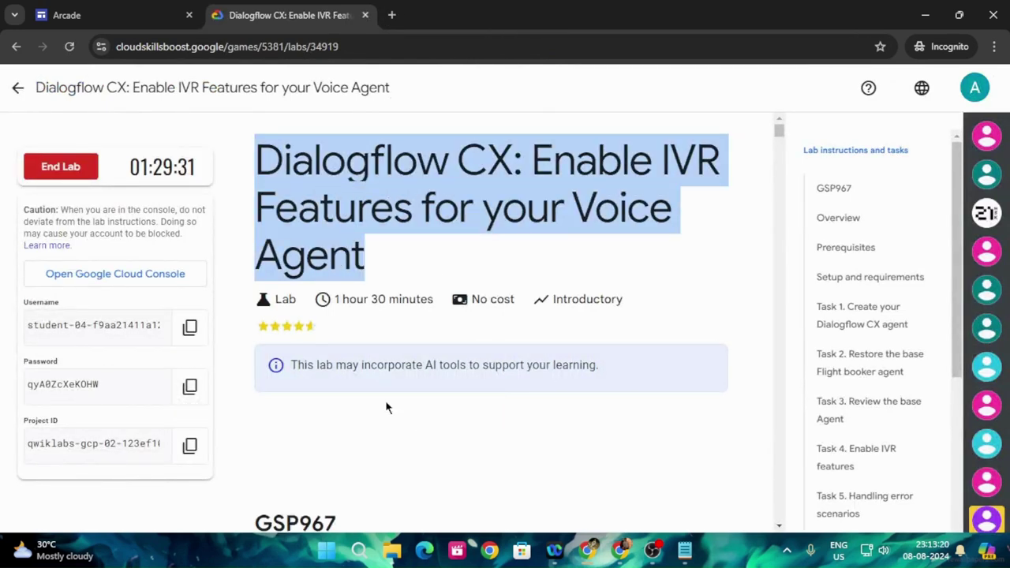
click(180, 276)
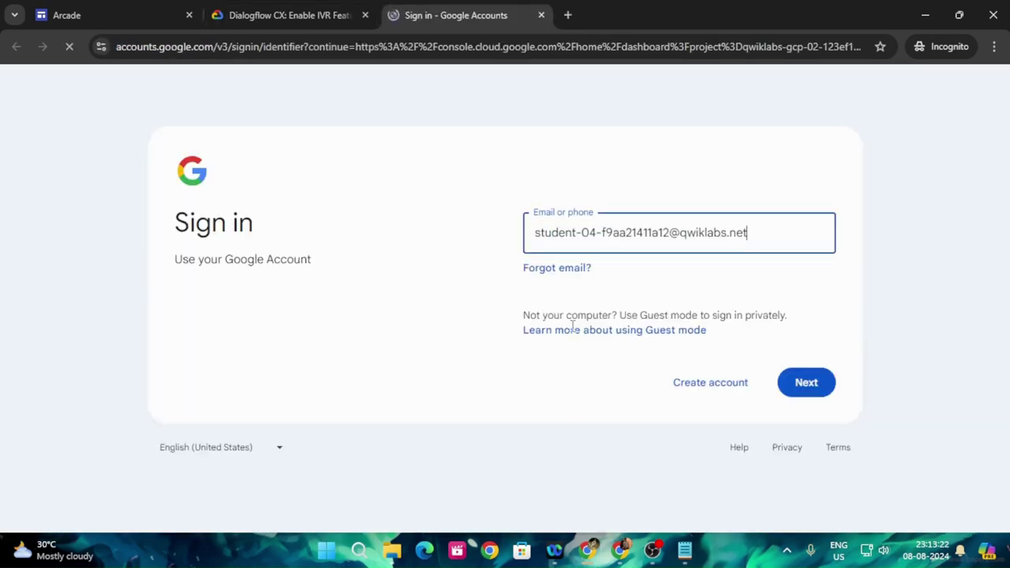
click(236, 18)
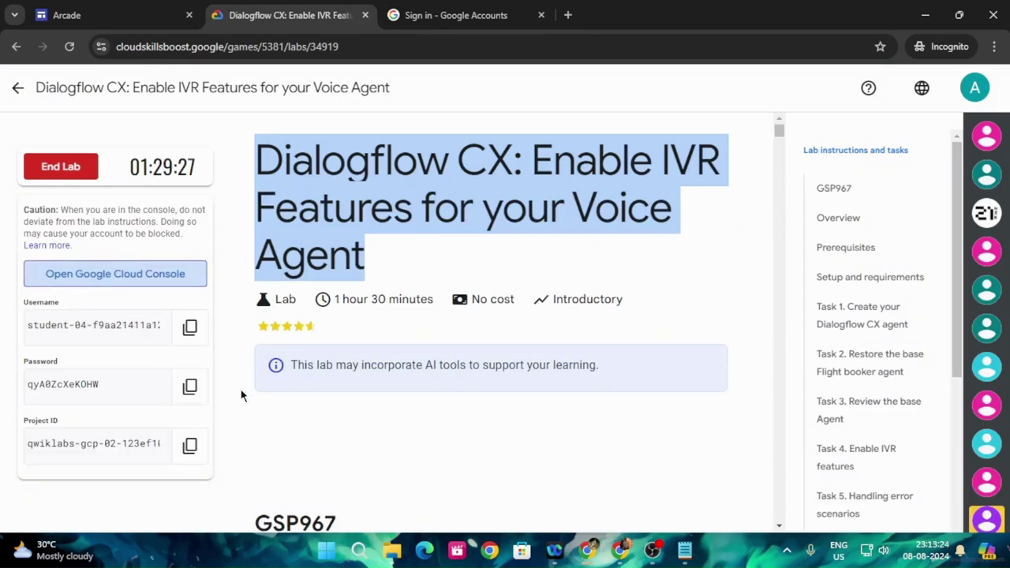
click(192, 387)
key(ctrl+Tab)
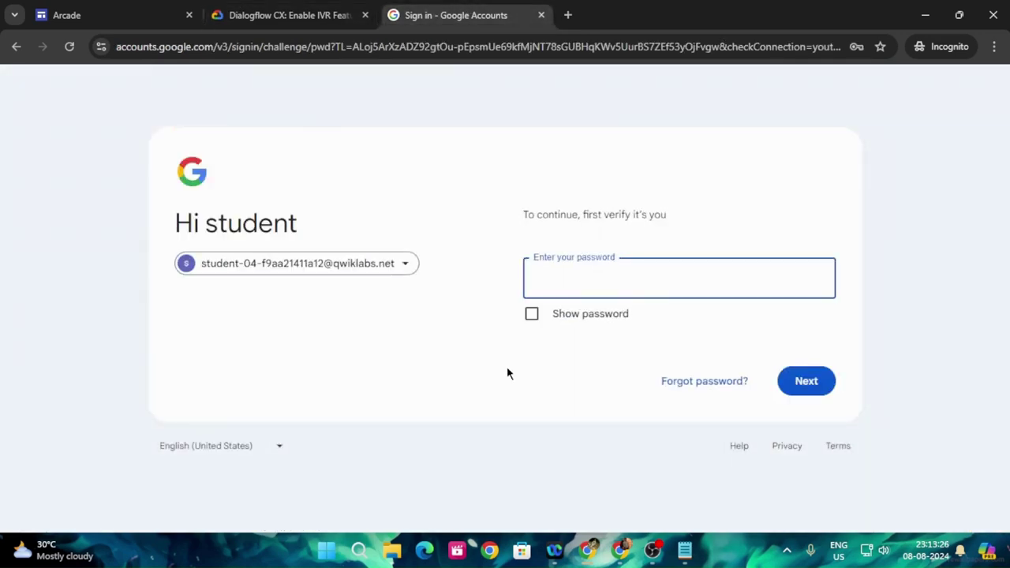
key(ctrl+v)
key(Return)
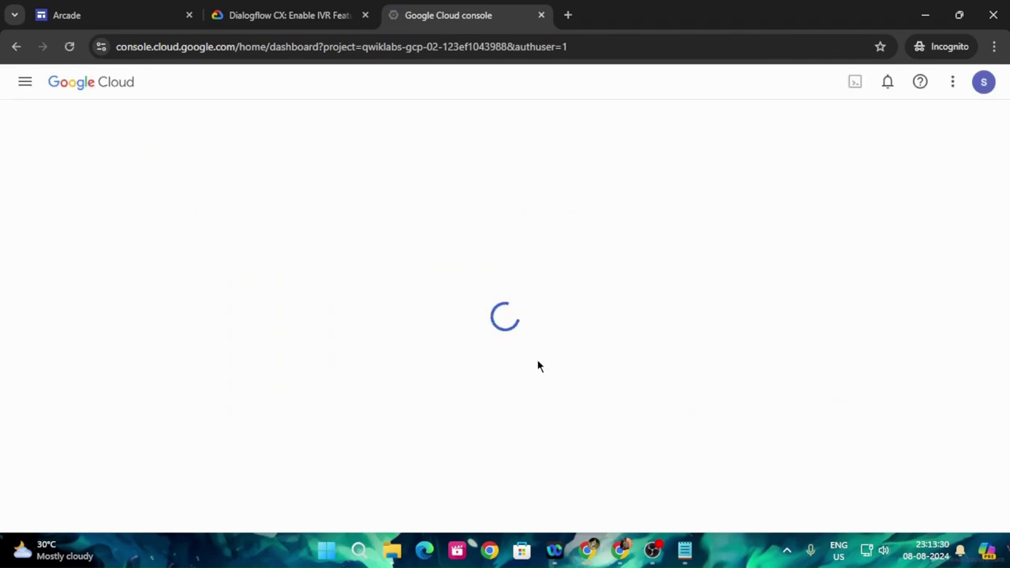
Find the Enable the Dialogflow API section in the lab instructions and copy the search term "Dialogflow API"
click(309, 9)
scroll(496, 394, up, 5)
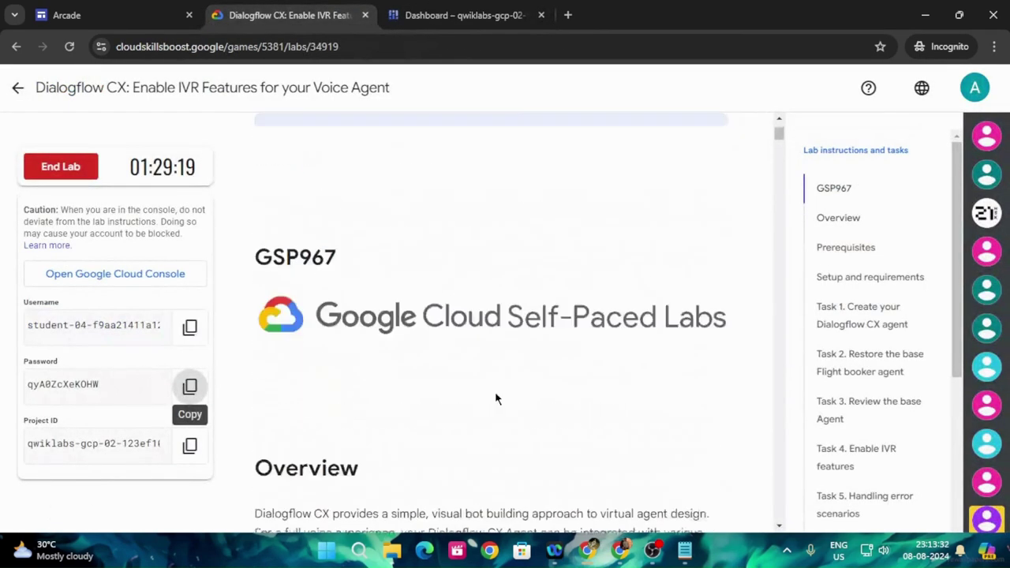
scroll(496, 395, down, 11)
scroll(528, 398, down, 15)
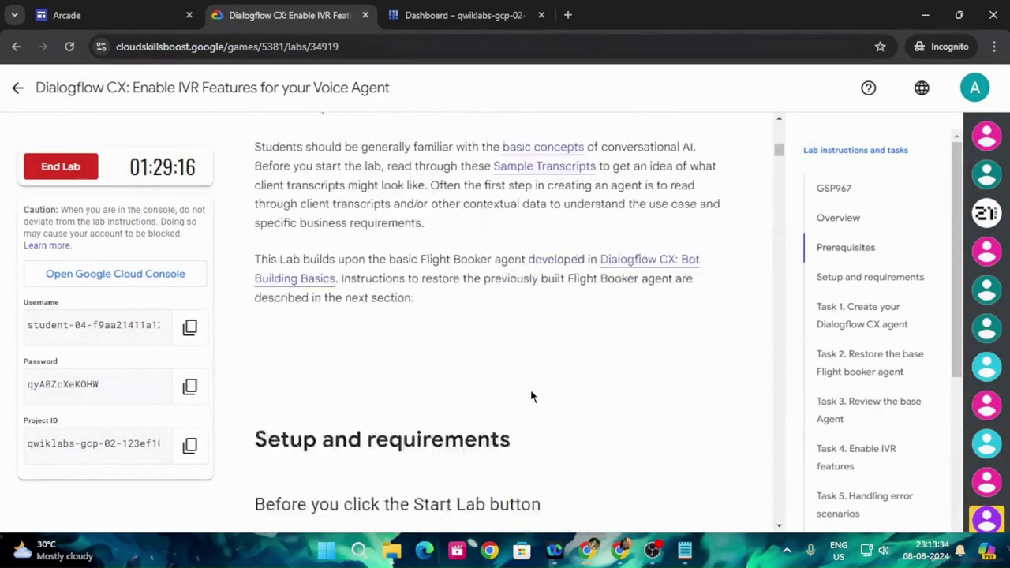
scroll(531, 389, down, 10)
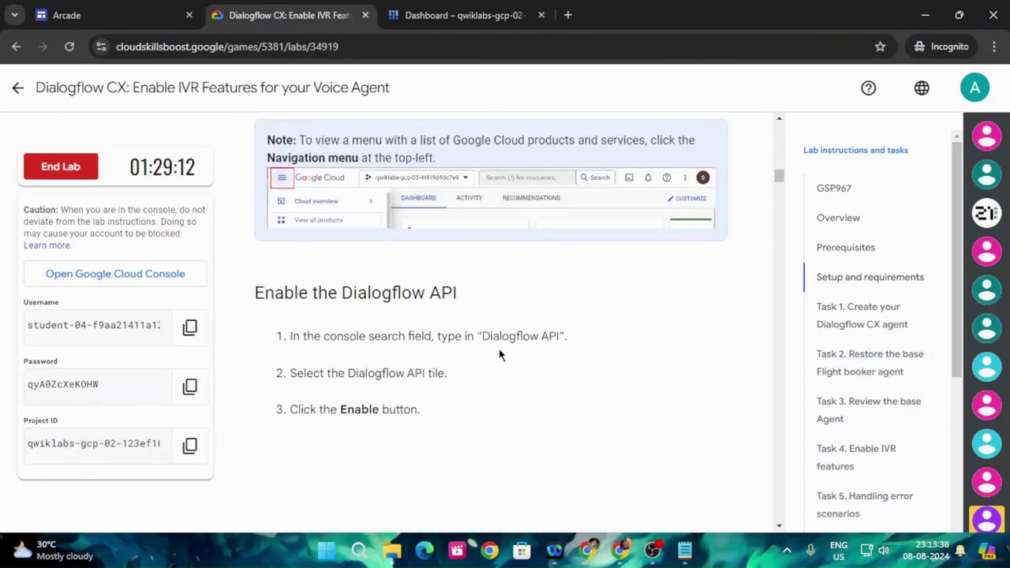
drag(482, 338, 522, 350)
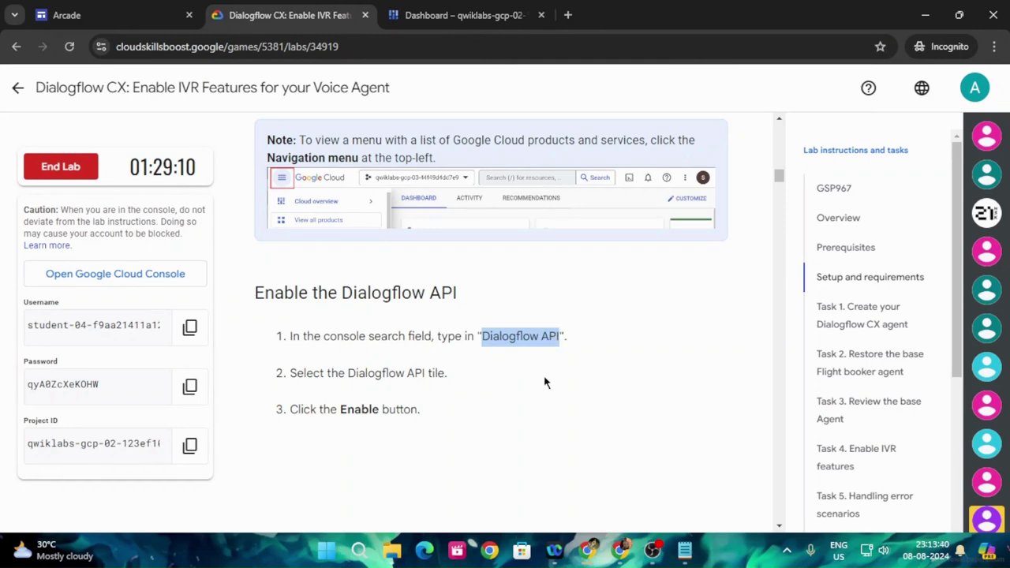
Search the Google Cloud API Library for "Dialogflow API" and enable that API for the lab project
click(465, 15)
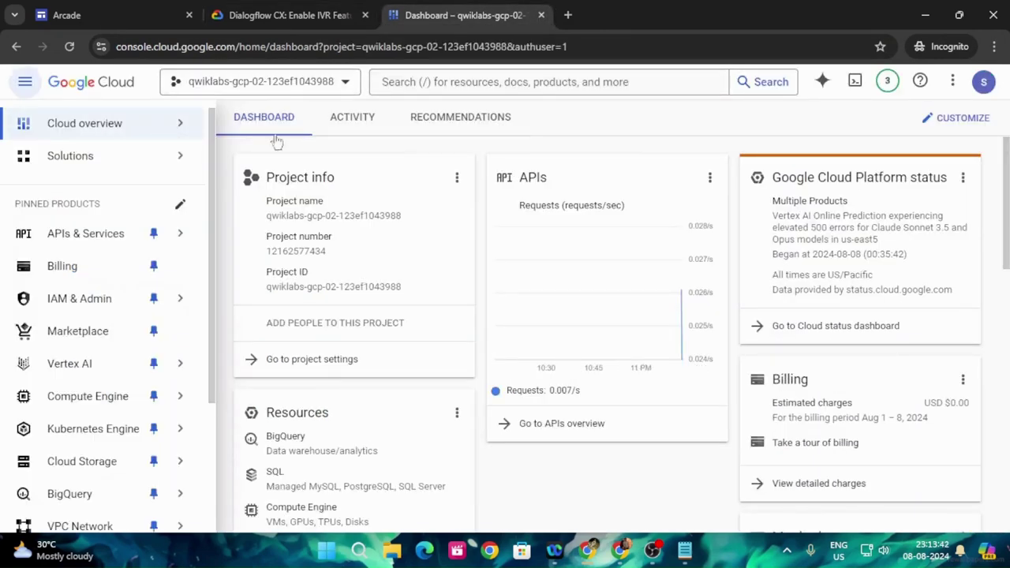
mouse_move(153, 235)
click(294, 267)
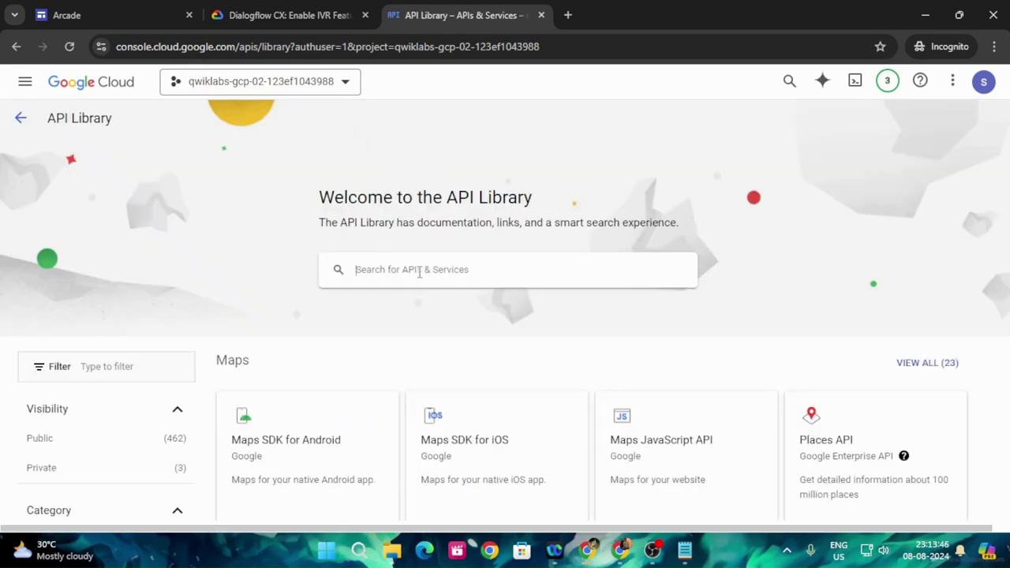
text(Dialogflow API)
key(Return)
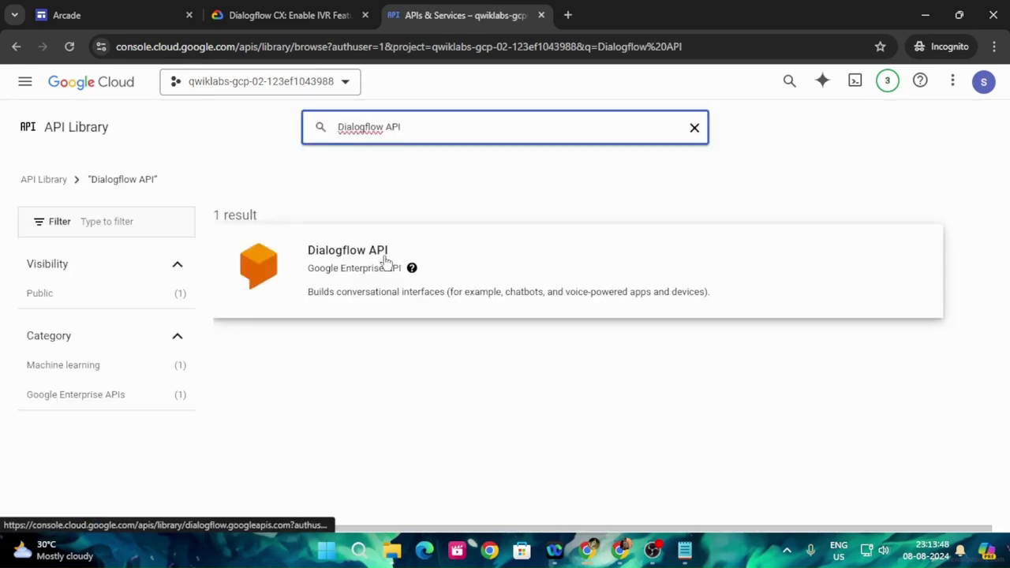
click(387, 261)
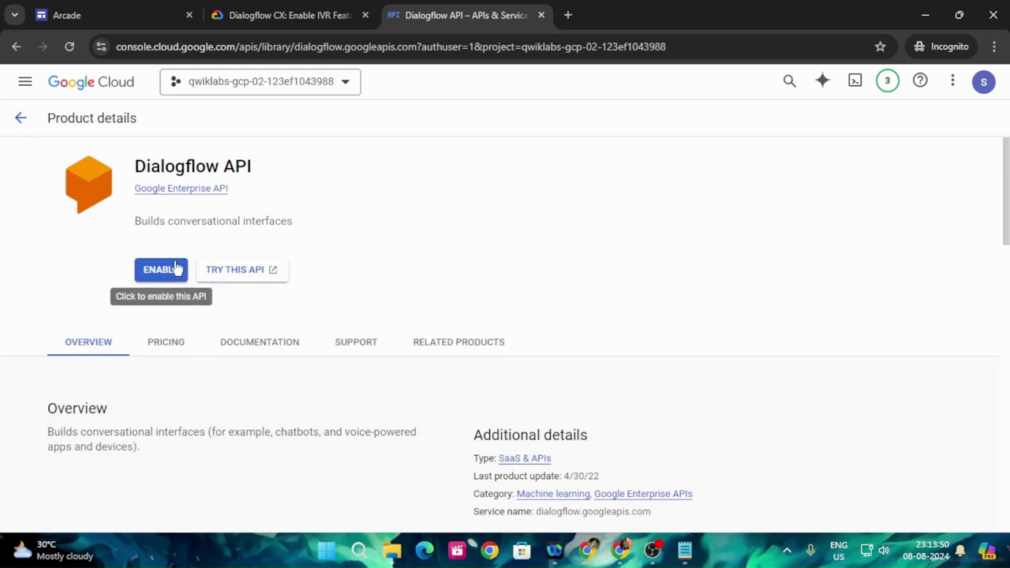
click(175, 269)
Open the Dialogflow CX console linked in the lab's Task 1 and switch it to the student lab account
click(288, 15)
scroll(458, 387, down, 3)
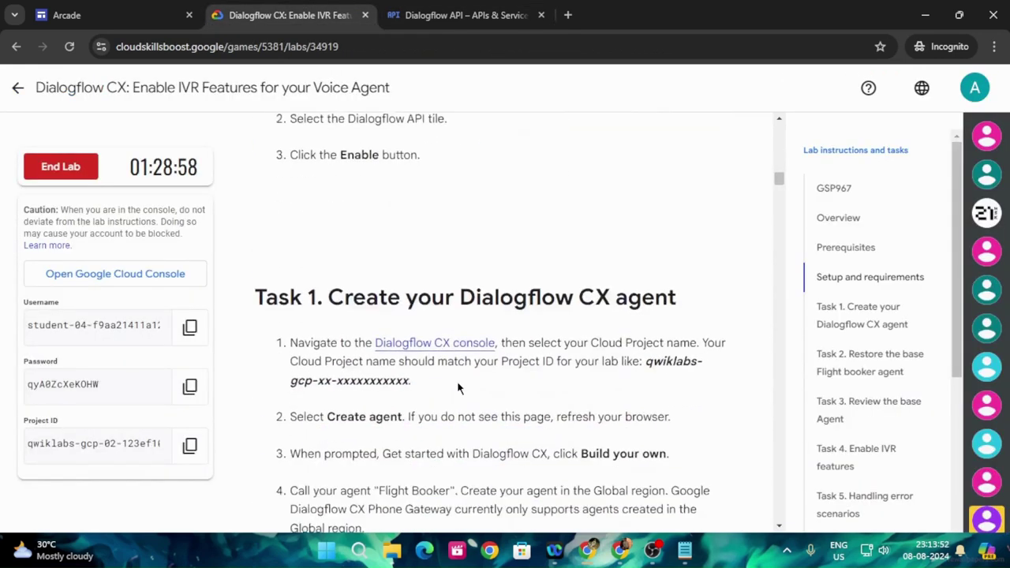
scroll(458, 387, down, 1)
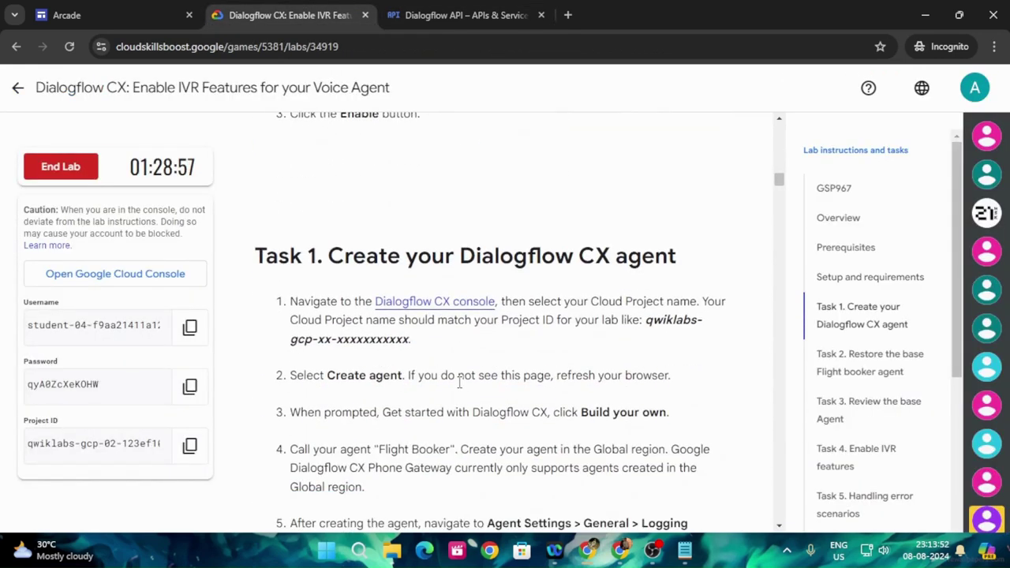
click(442, 305)
click(609, 10)
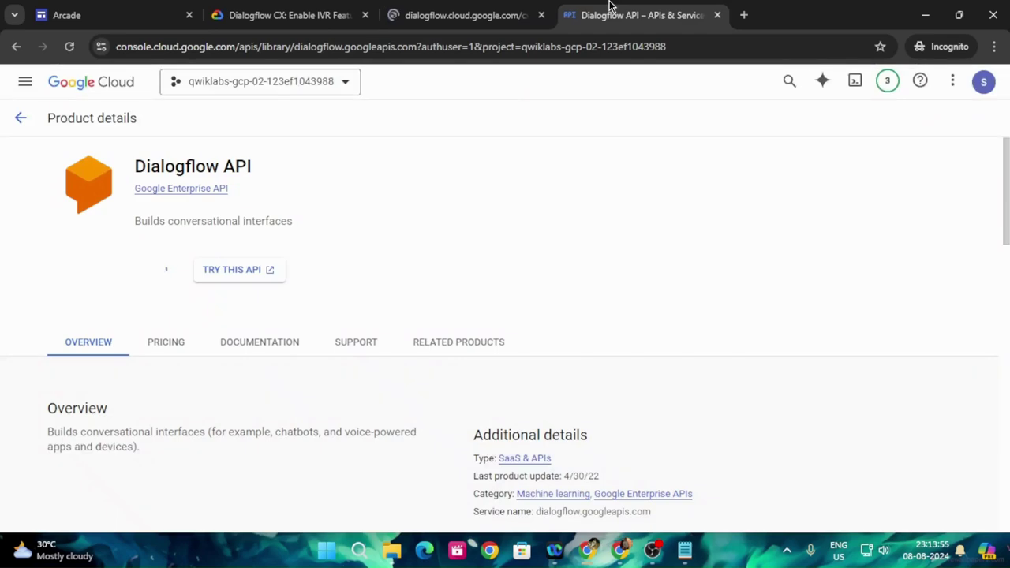
click(460, 6)
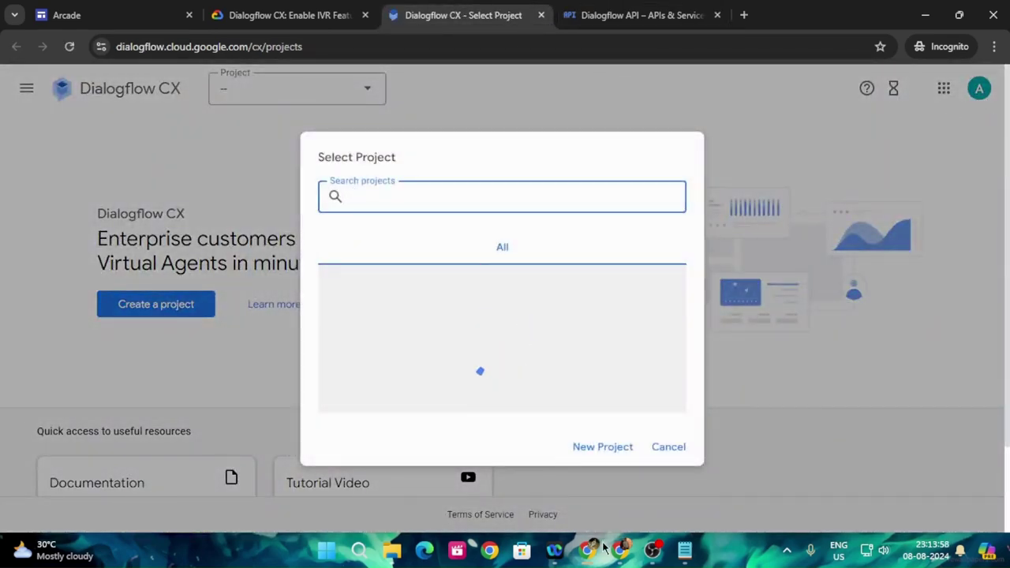
click(669, 446)
click(979, 89)
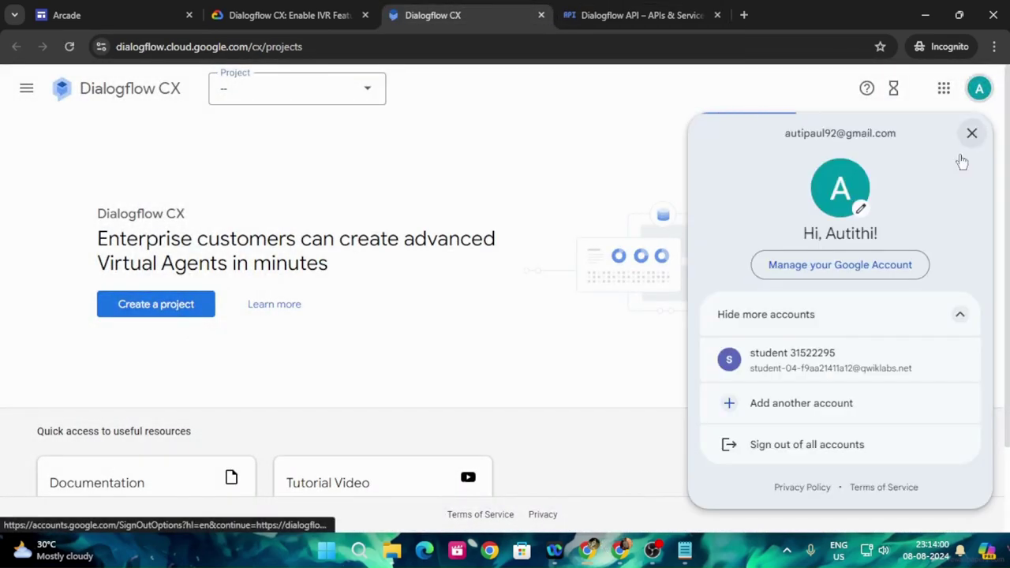
click(769, 360)
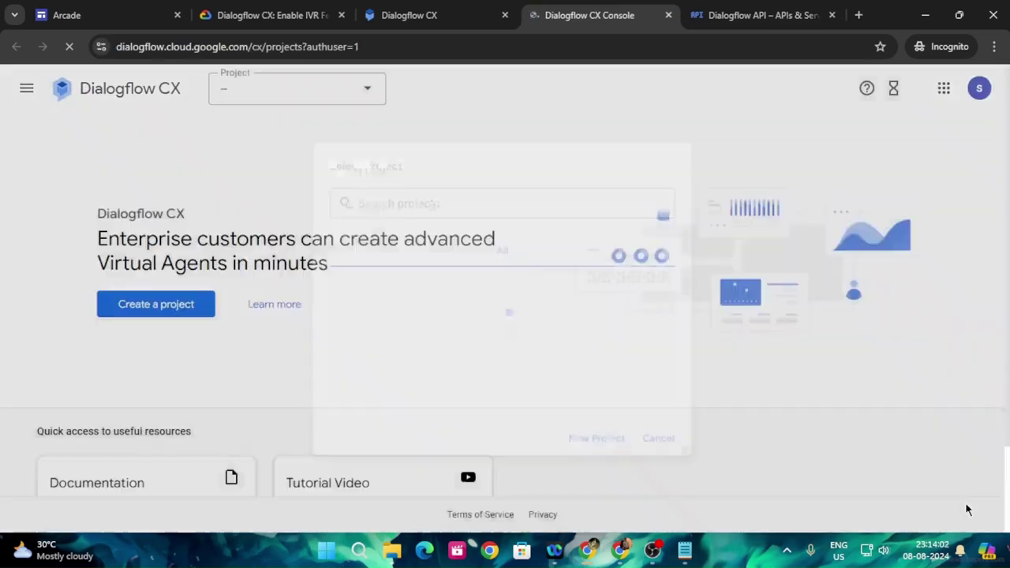
Copy the project ID from the lab page and use it to select project qwiklabs-gcp-02-123ef1043988 in Dialogflow CX
click(817, 8)
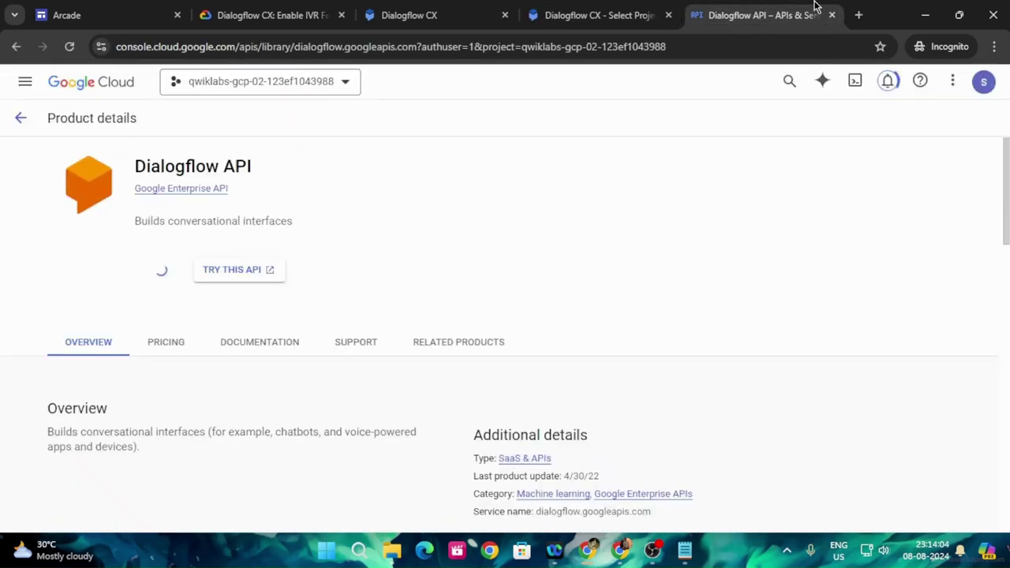
click(276, 8)
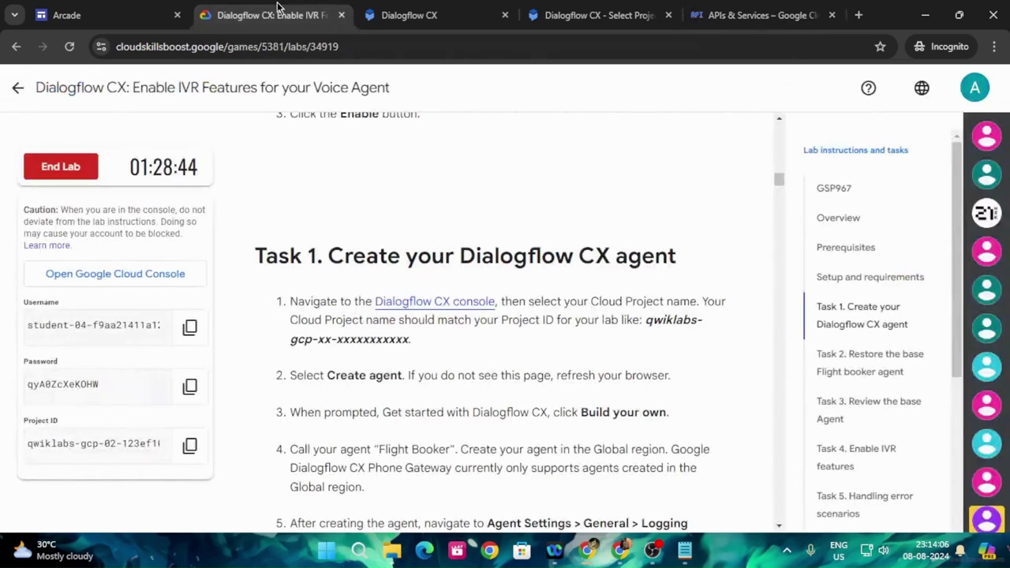
click(545, 15)
click(258, 8)
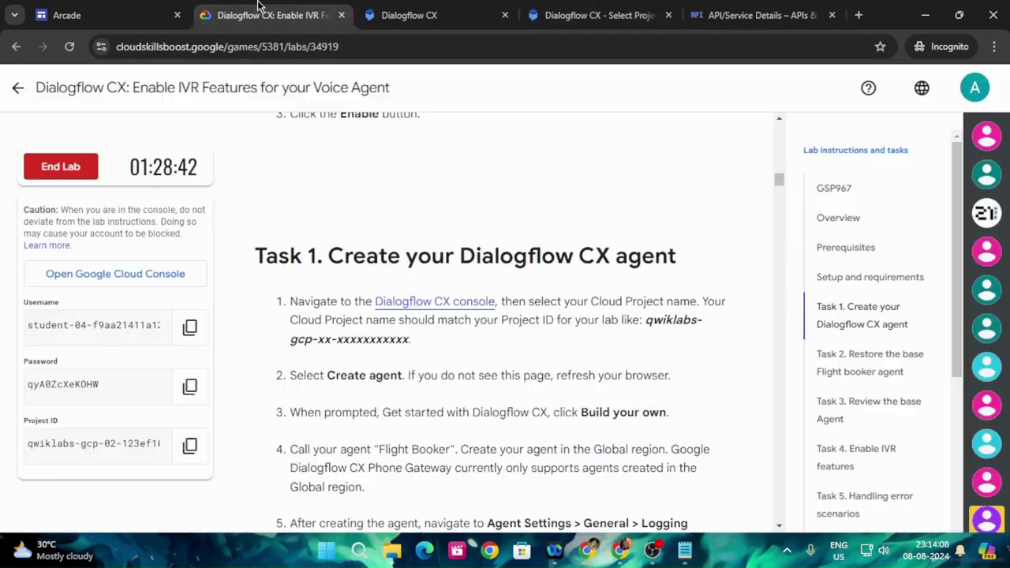
click(190, 445)
click(600, 14)
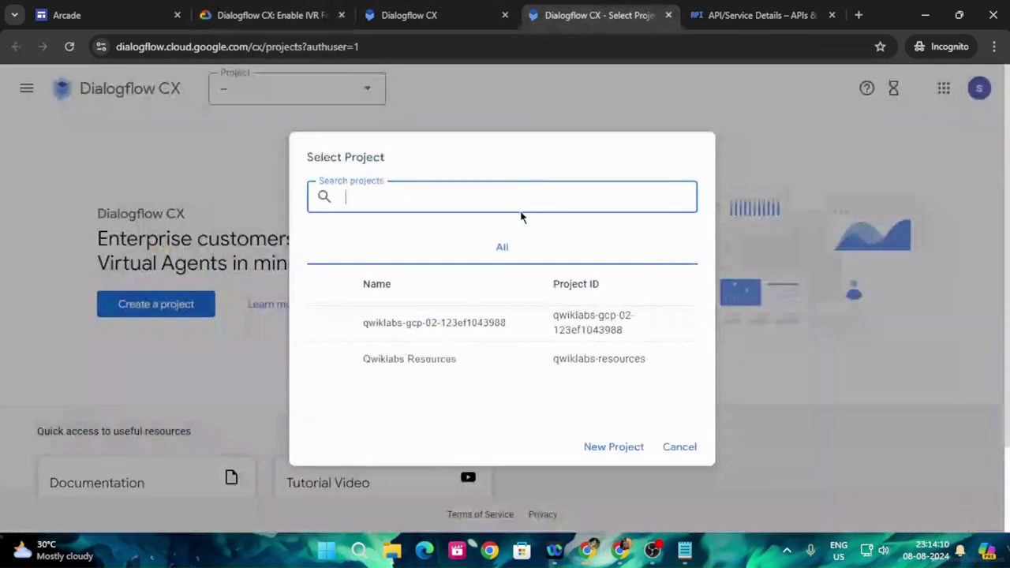
key(ctrl+v)
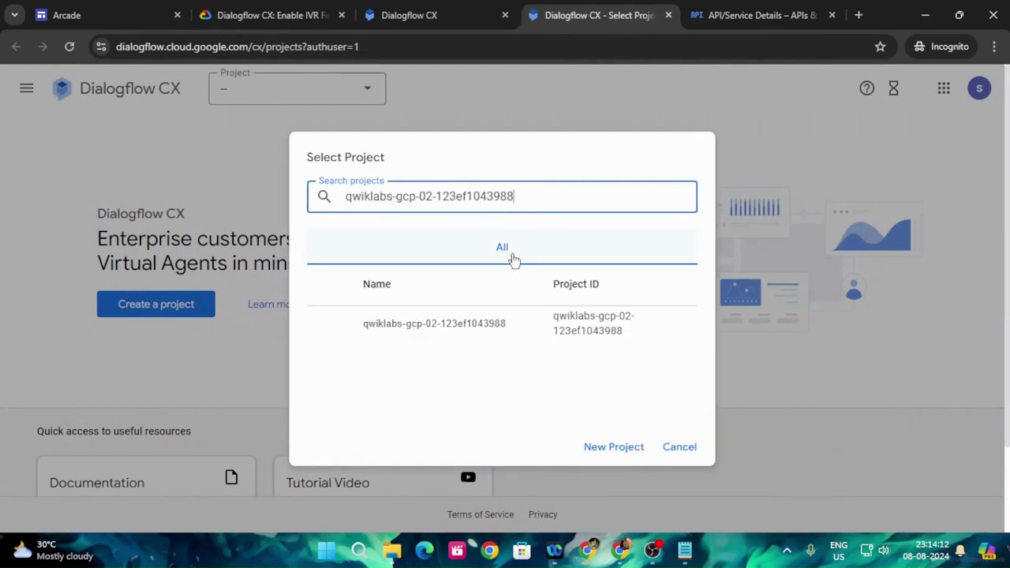
click(447, 329)
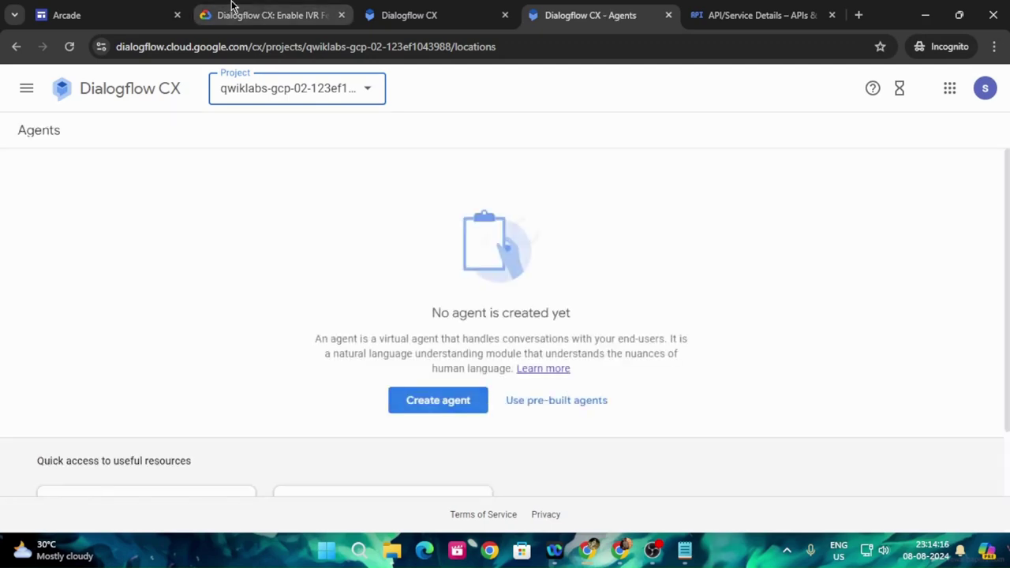
Start a new Dialogflow CX agent and give it the display name "Flight Booker" copied from the Task 1 instructions
click(252, 11)
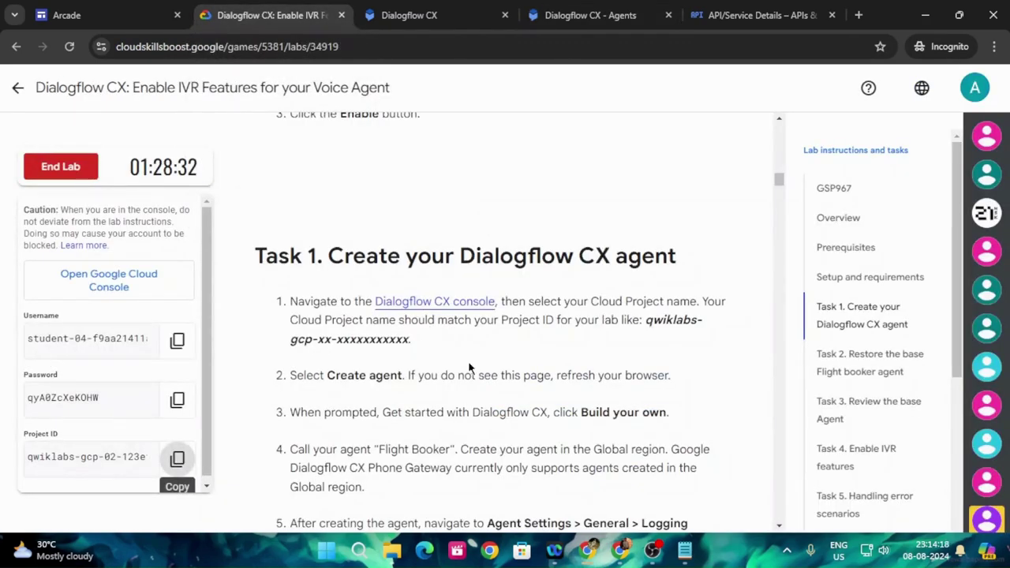
scroll(469, 367, down, 2)
click(591, 15)
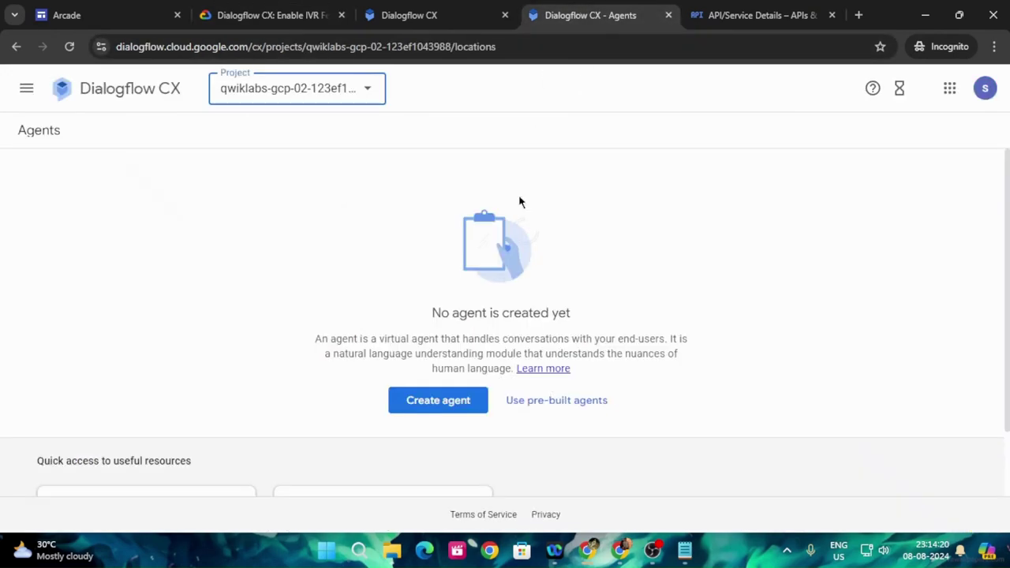
click(453, 415)
click(456, 388)
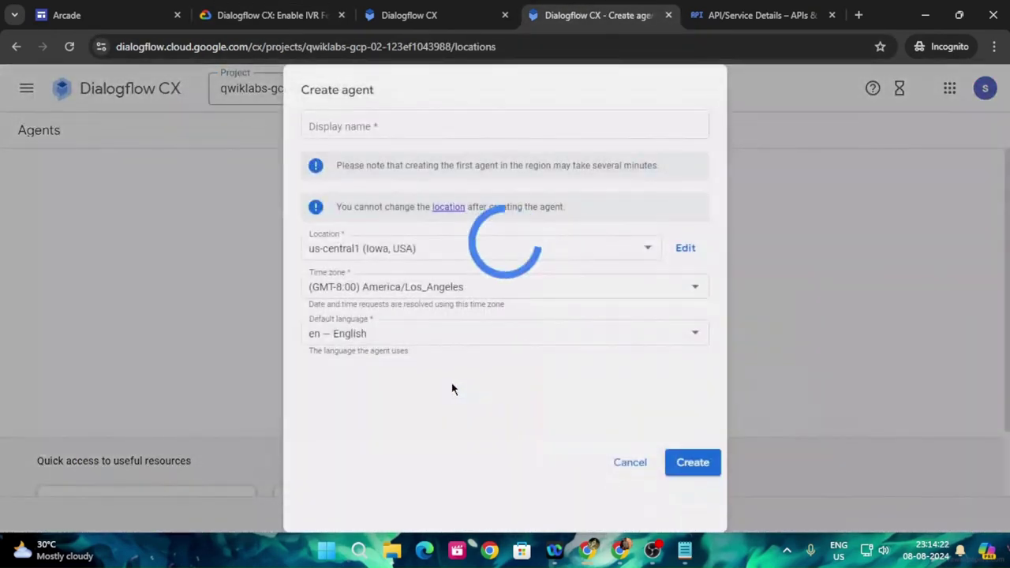
key(ctrl+2)
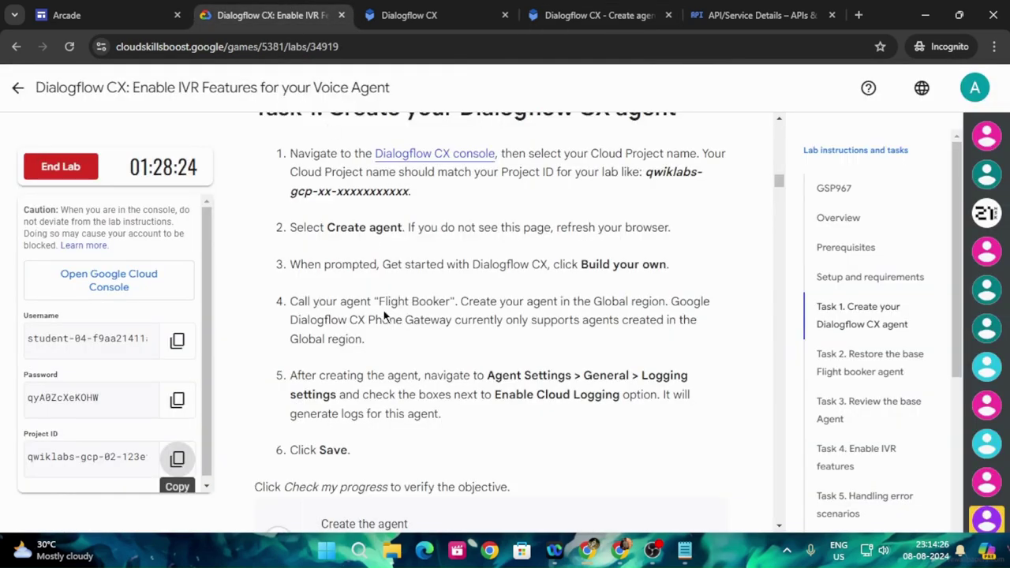
drag(380, 300, 447, 298)
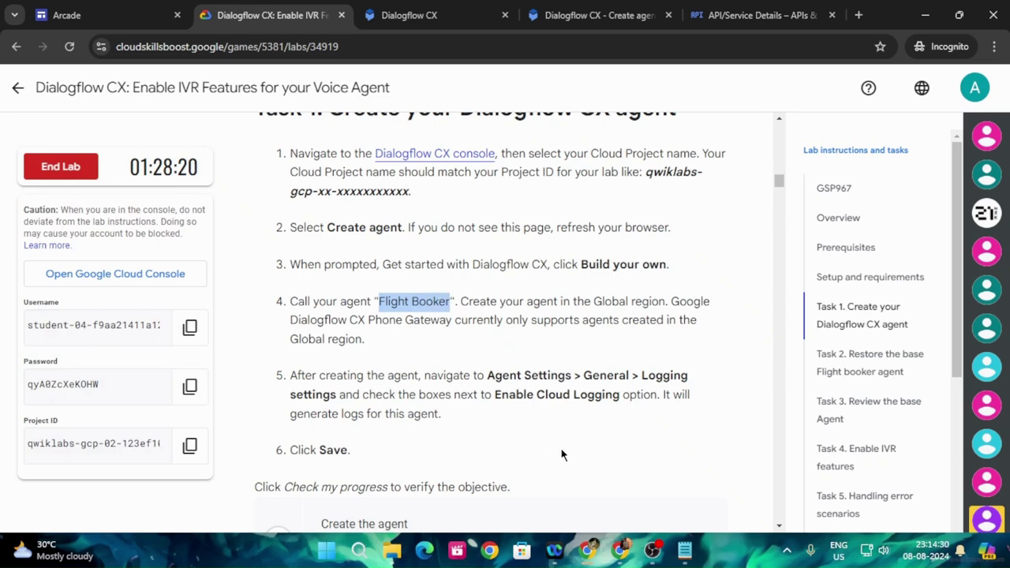
key(ctrl+4)
click(440, 124)
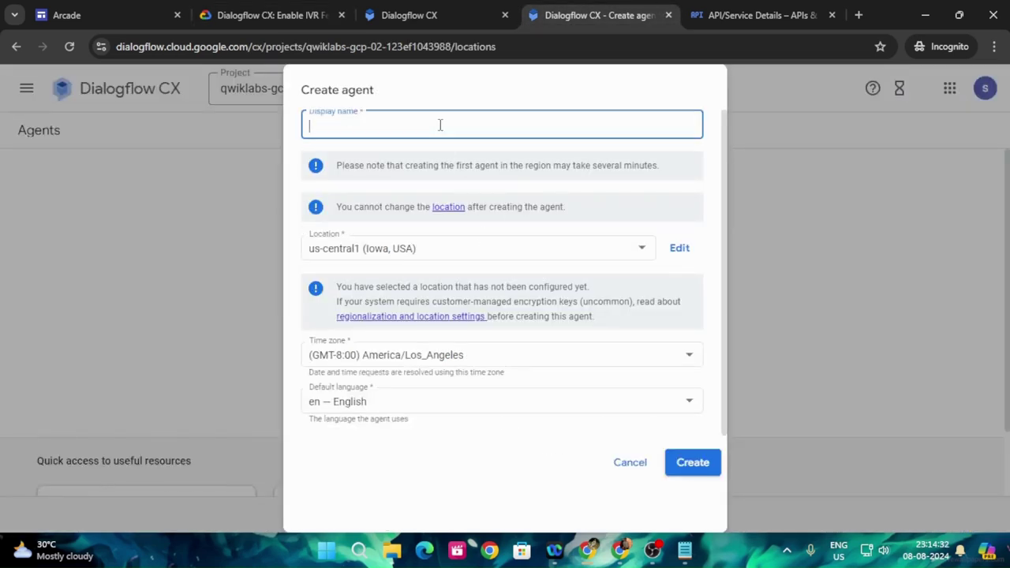
key(ctrl+v)
Set the agent's location to global (Global serving, data-at-rest in US) and create the agent
click(423, 255)
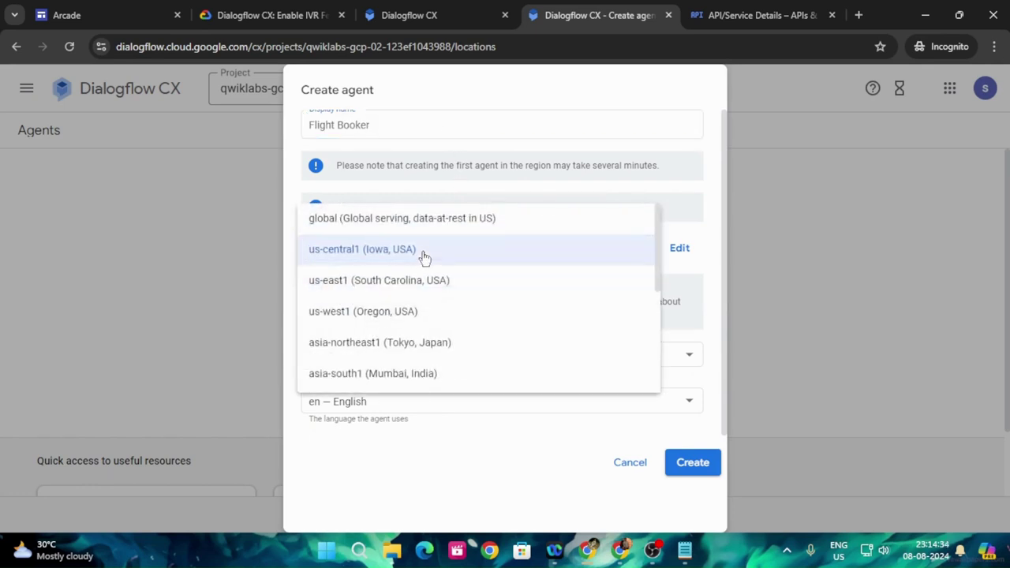
click(375, 221)
click(692, 462)
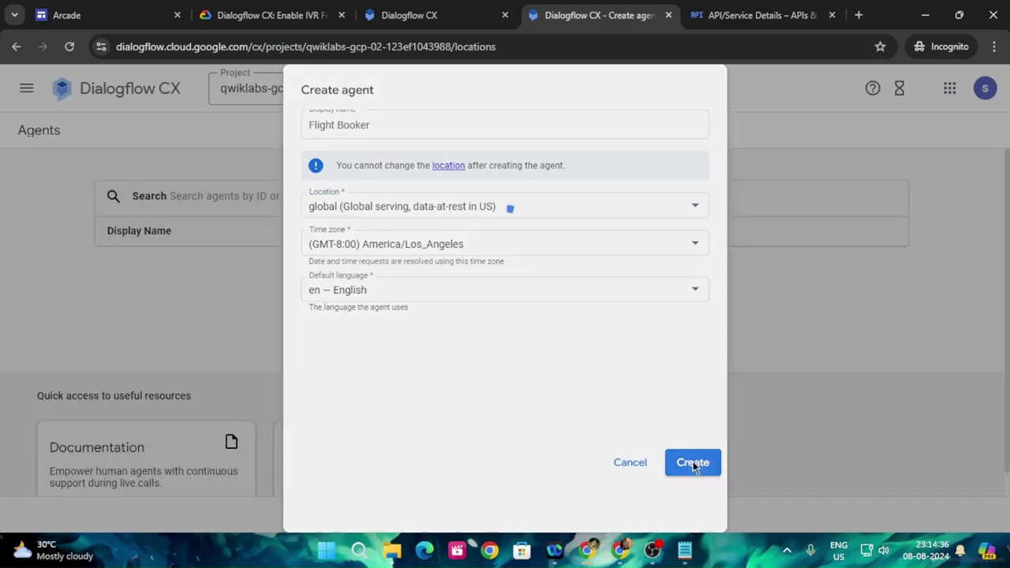
Reopen the Dialogflow CX console under the student lab account and close the leftover tab signed in to the other account
click(269, 15)
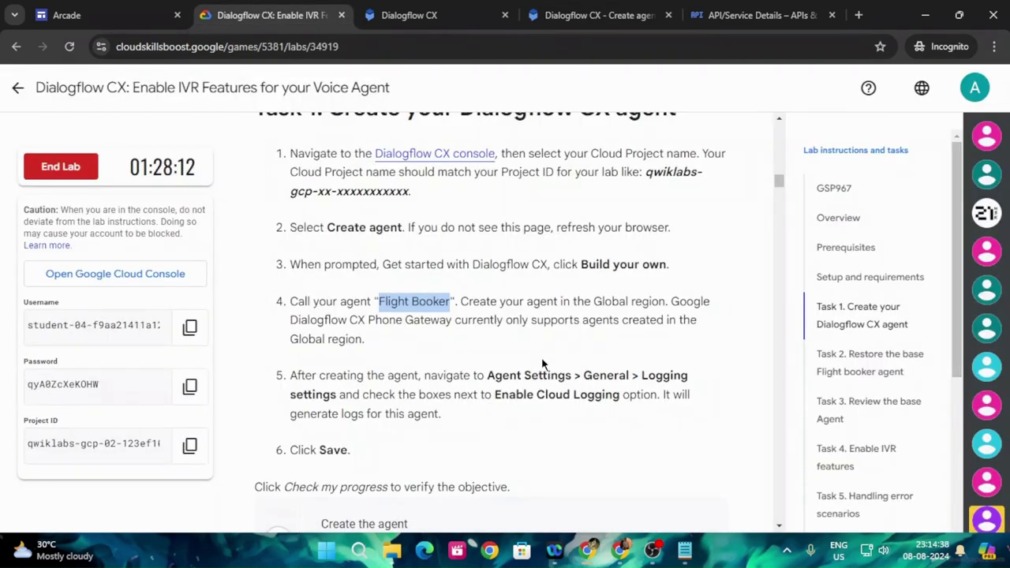
scroll(543, 364, down, 1)
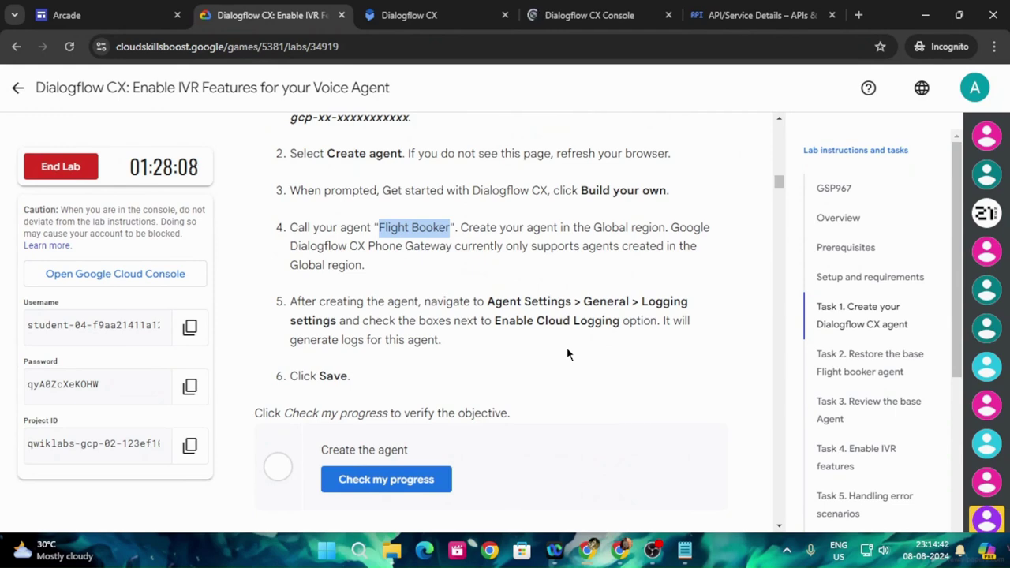
click(647, 8)
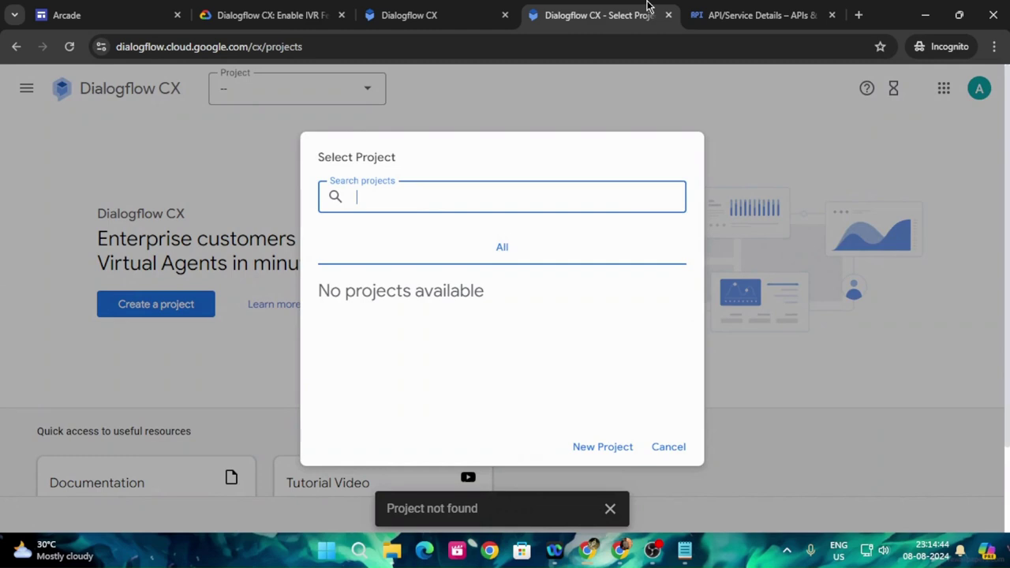
click(669, 447)
click(979, 87)
click(807, 355)
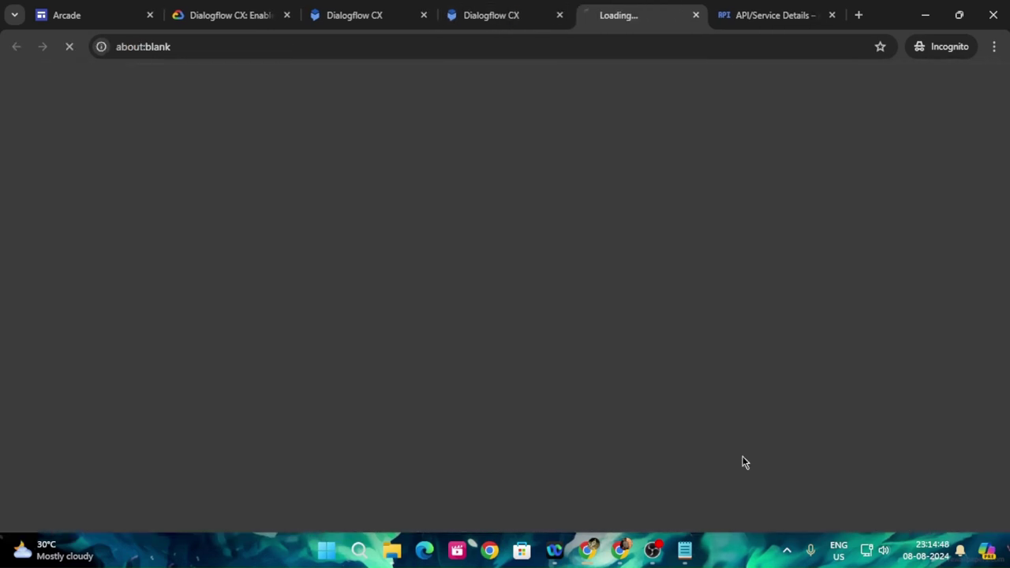
click(502, 8)
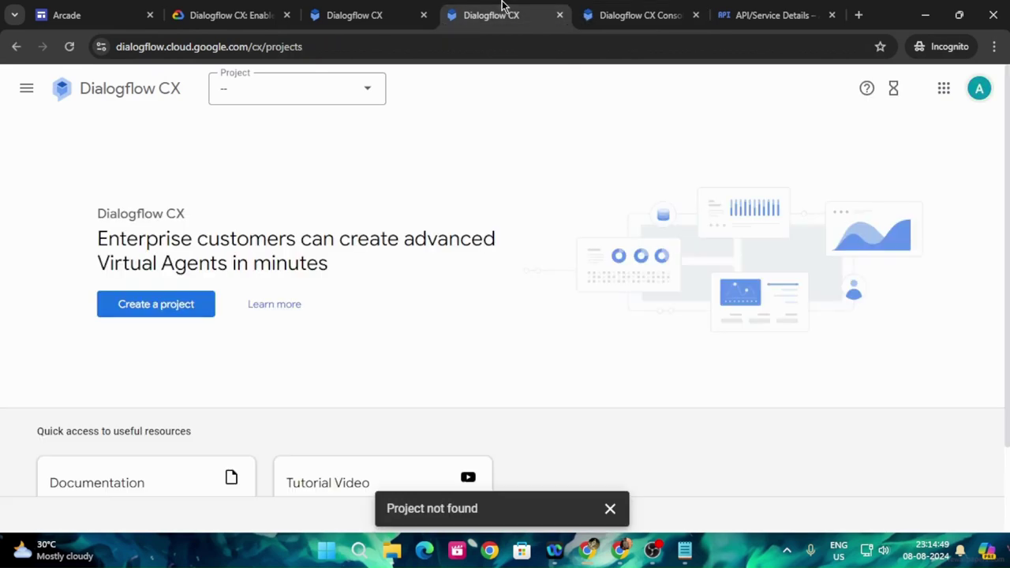
click(560, 15)
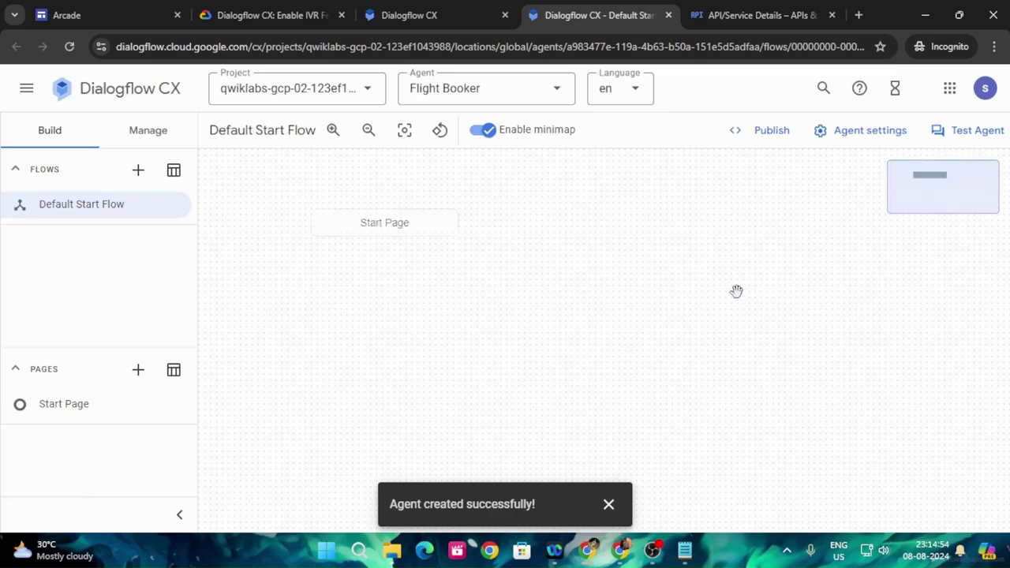
Enable Cloud Logging in the Flight Booker agent's general settings and save the change
click(622, 507)
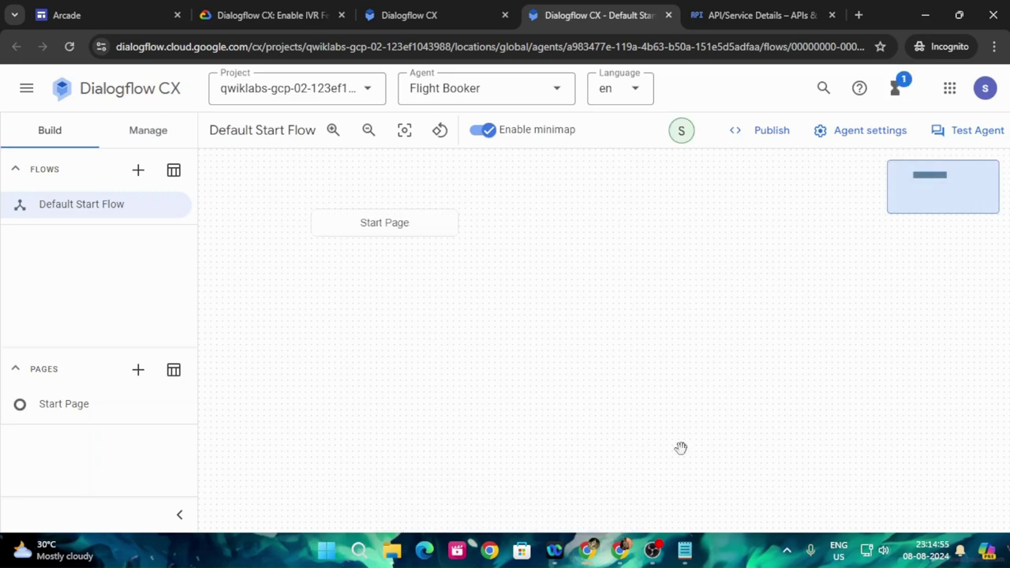
click(859, 142)
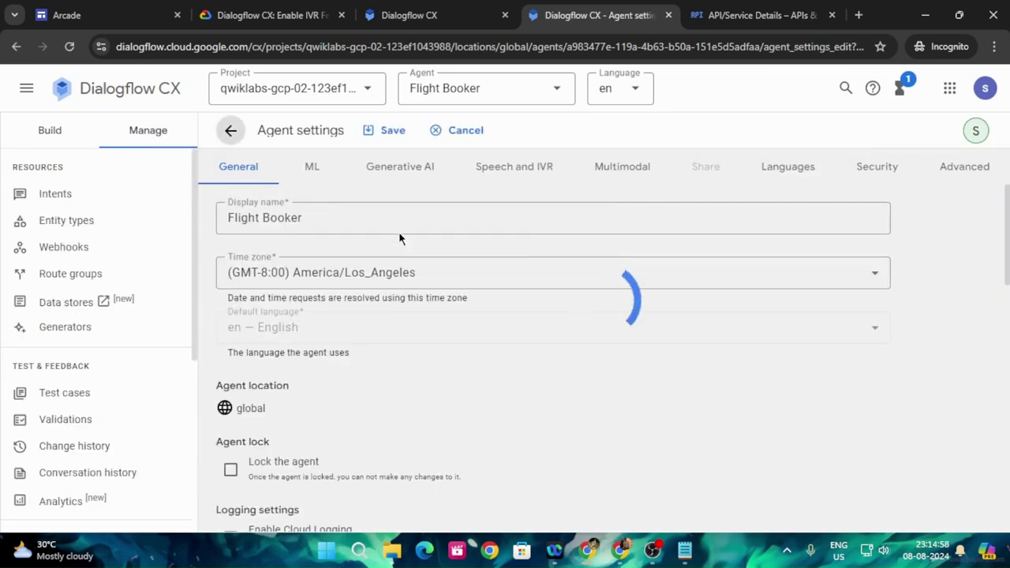
scroll(340, 327, down, 3)
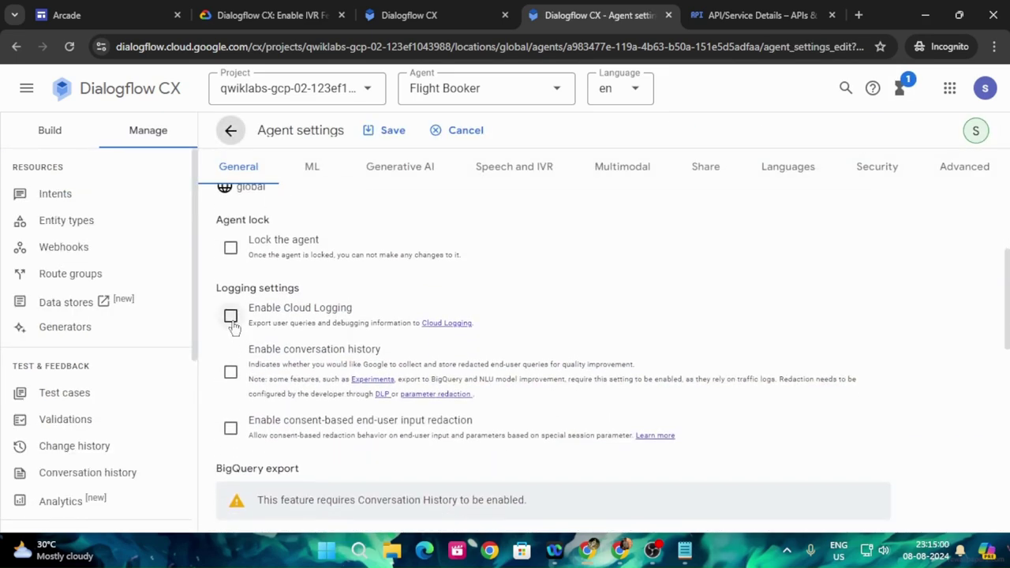
click(231, 316)
click(235, 8)
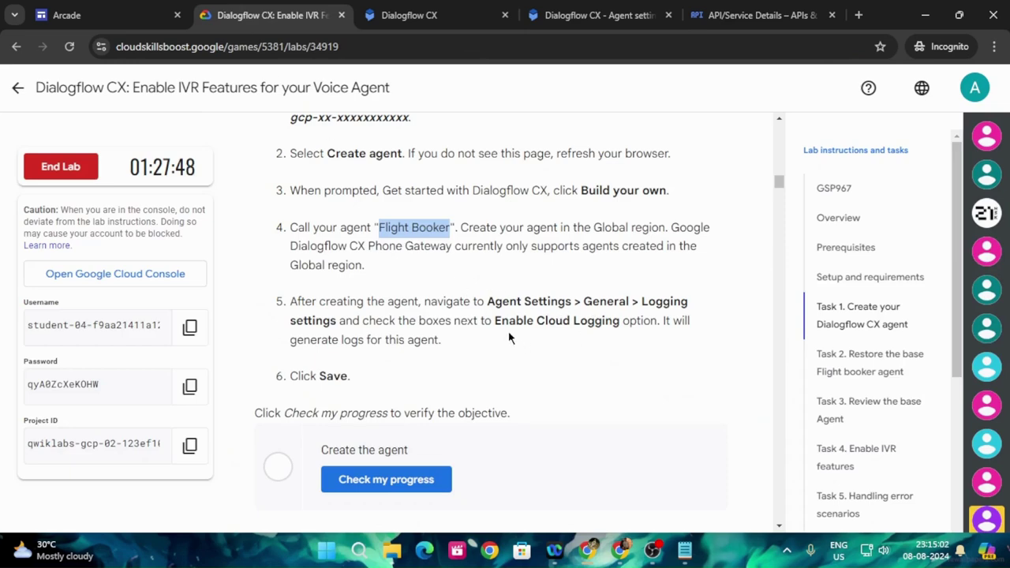
click(614, 10)
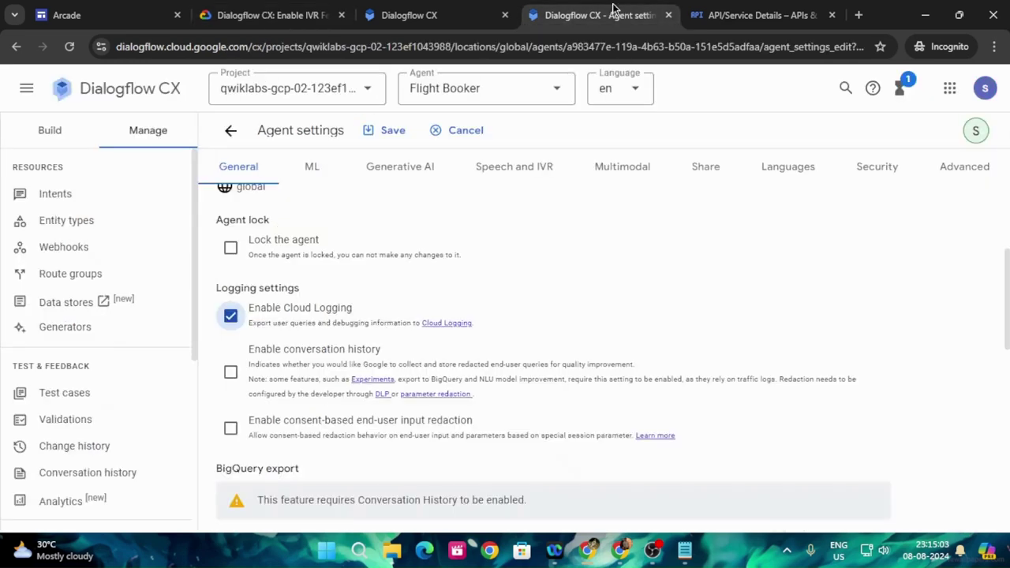
click(393, 131)
Check the lab progress for the "Create the agent" objective, repeating the check once the agent settings are updated
click(272, 15)
click(386, 479)
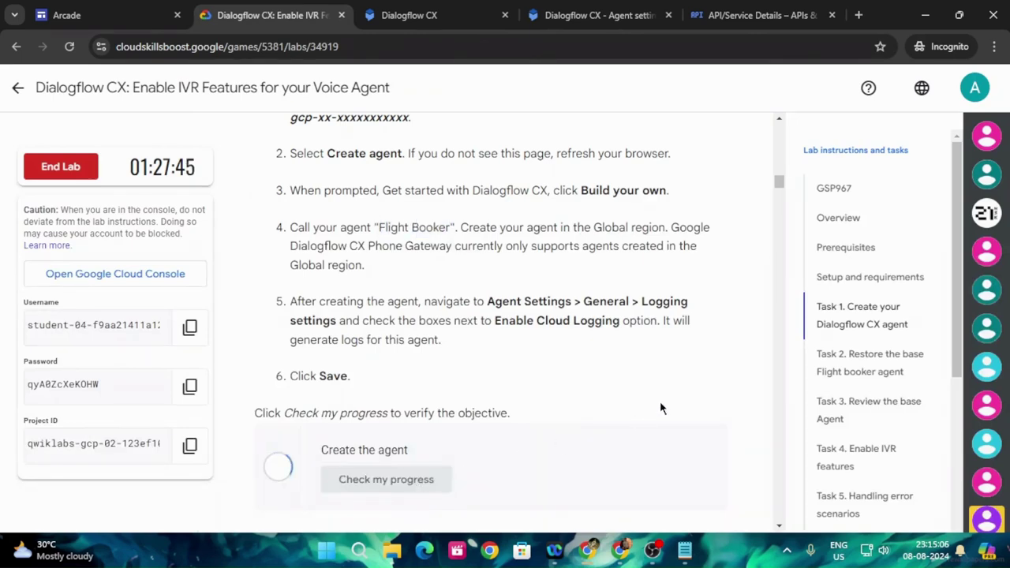
scroll(615, 403, down, 2)
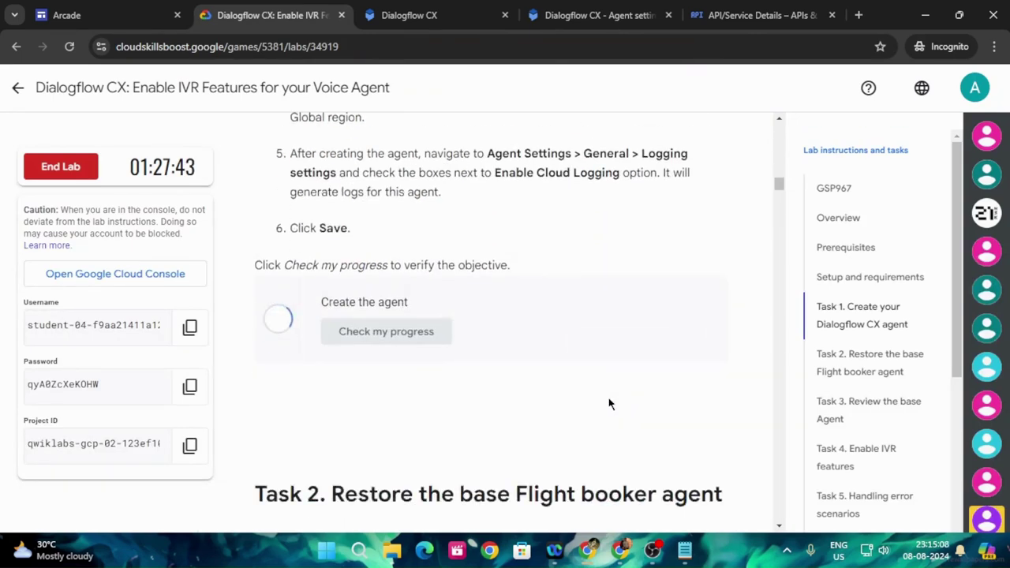
click(588, 17)
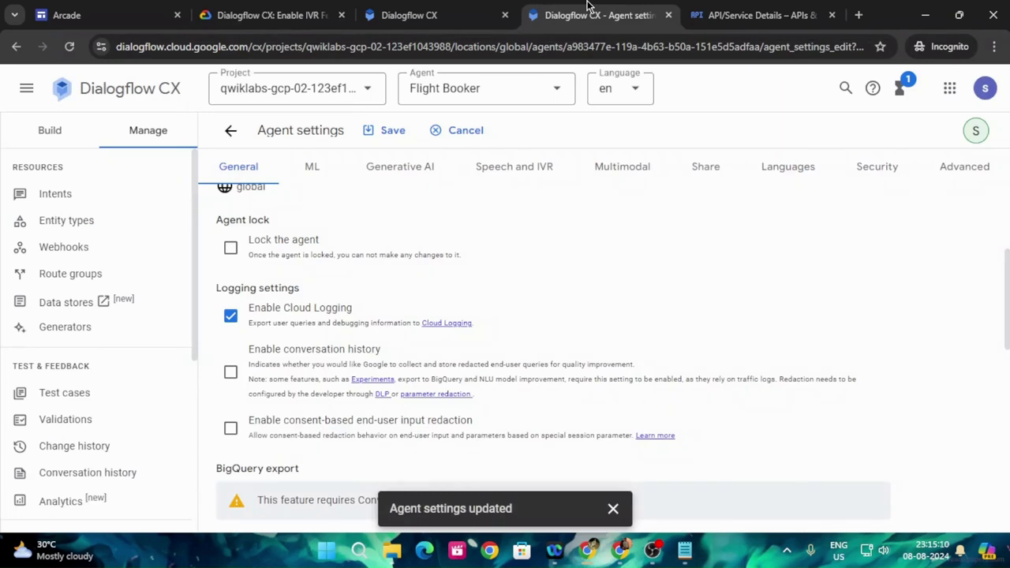
click(612, 510)
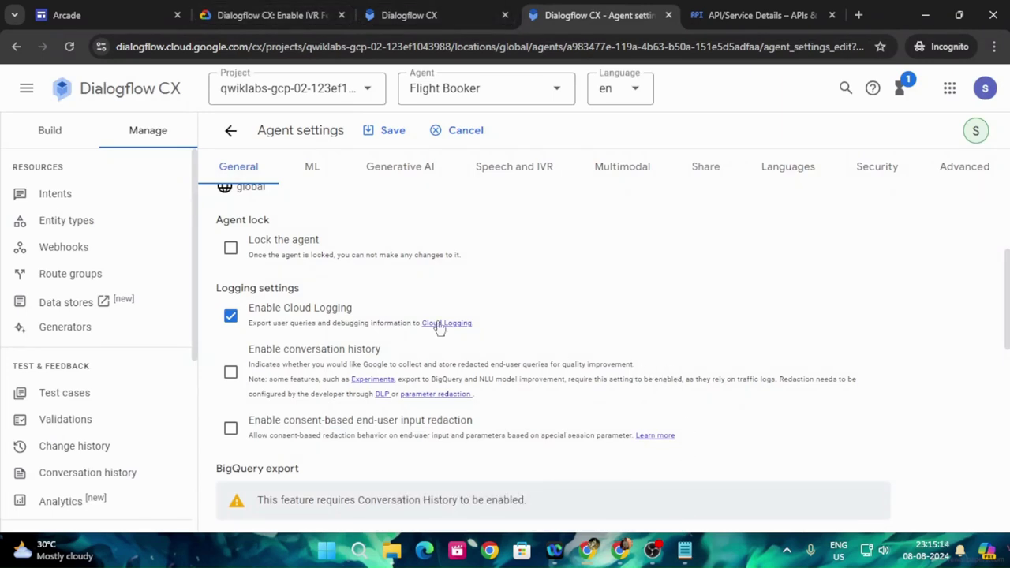
click(269, 15)
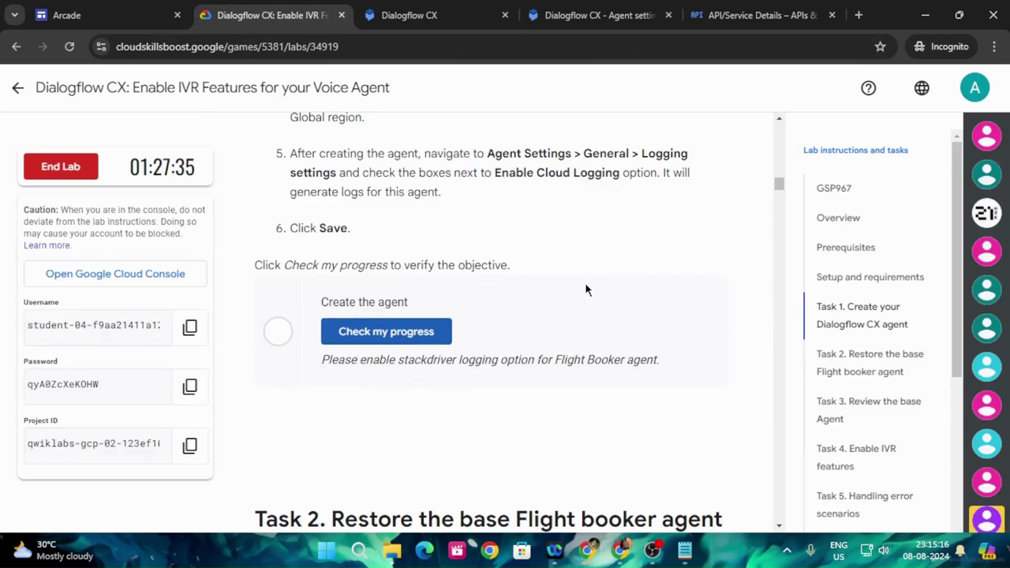
click(356, 328)
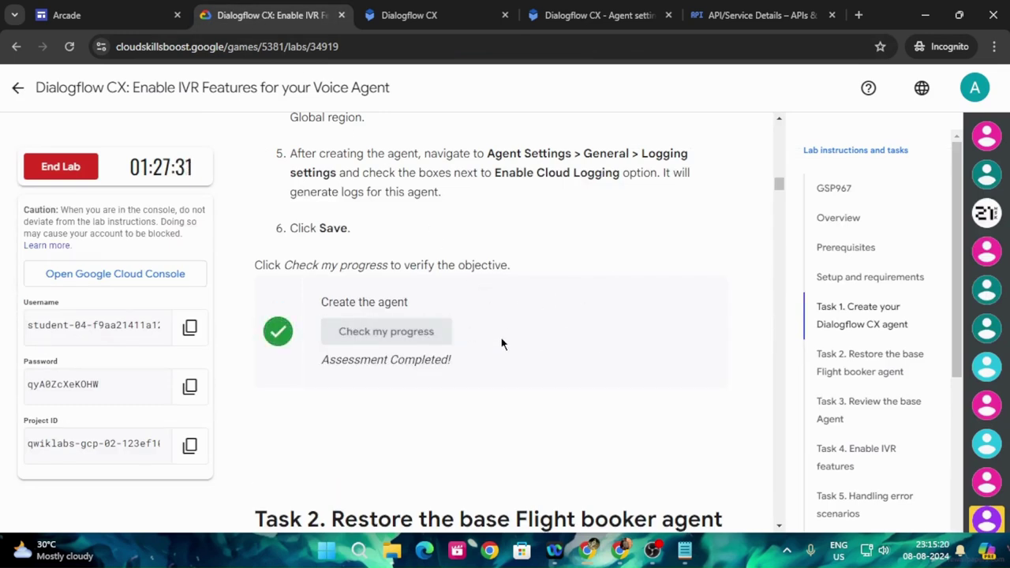
Download the gsp967-start-agent sample from Task 2 and save it in Downloads as exported_agent_skillbadge_lab3_start-baseimport
click(553, 13)
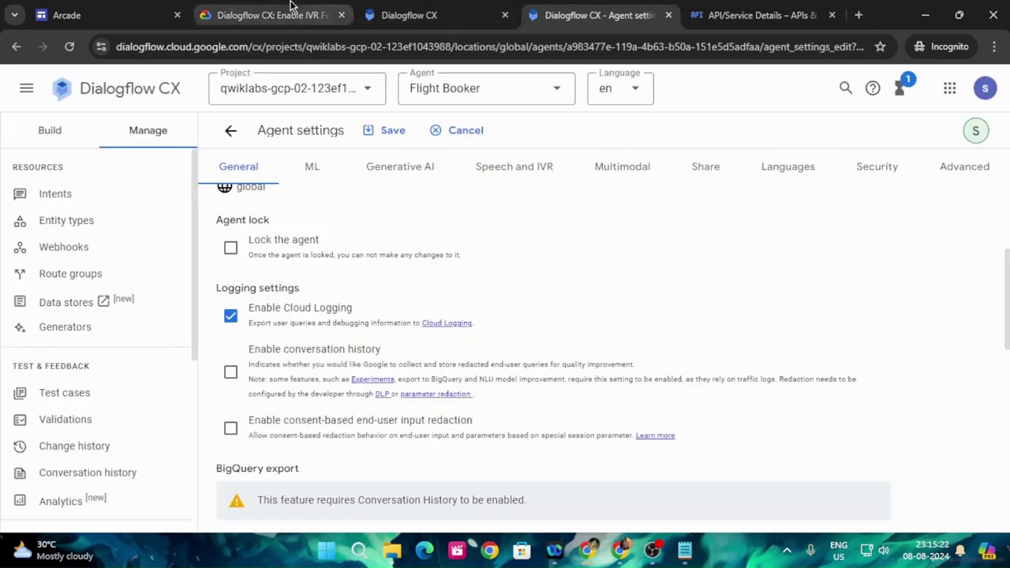
click(253, 13)
scroll(515, 383, down, 4)
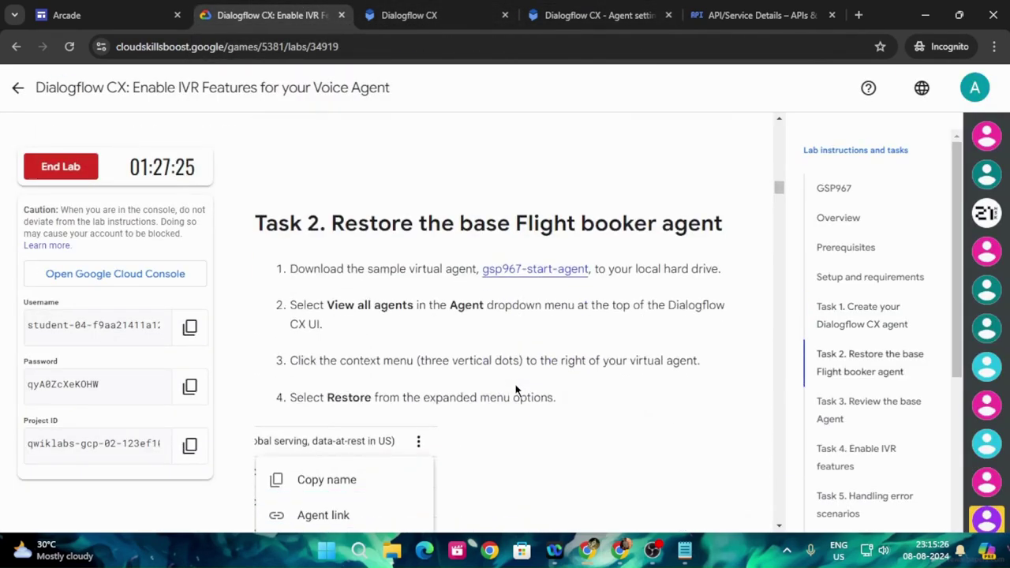
click(600, 14)
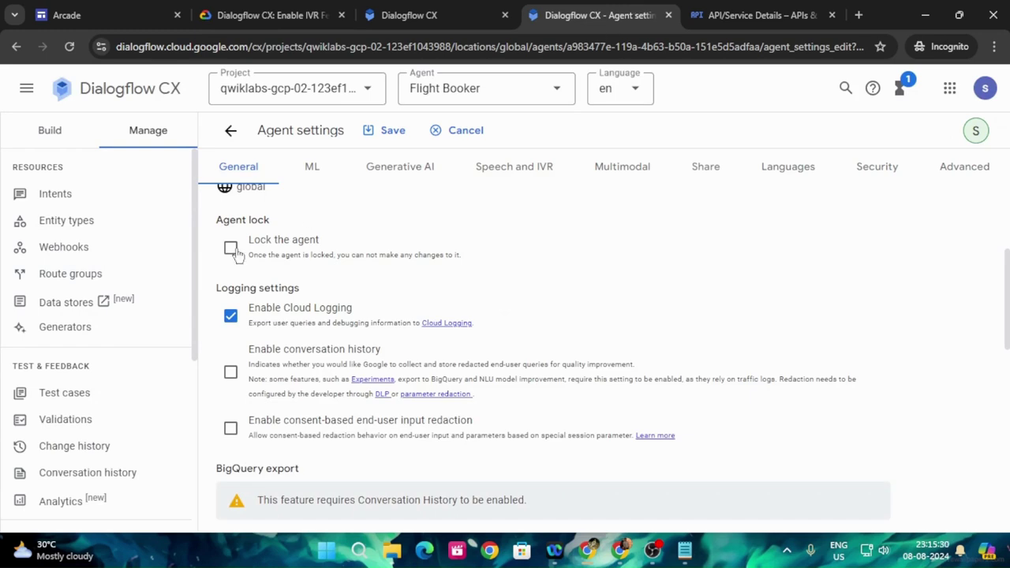
scroll(477, 348, up, 2)
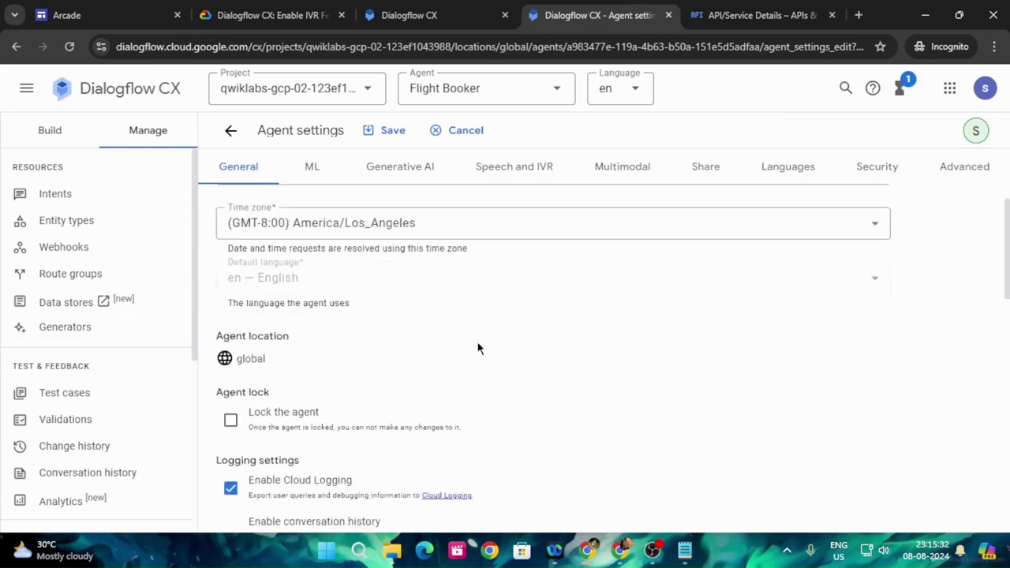
scroll(477, 348, up, 1)
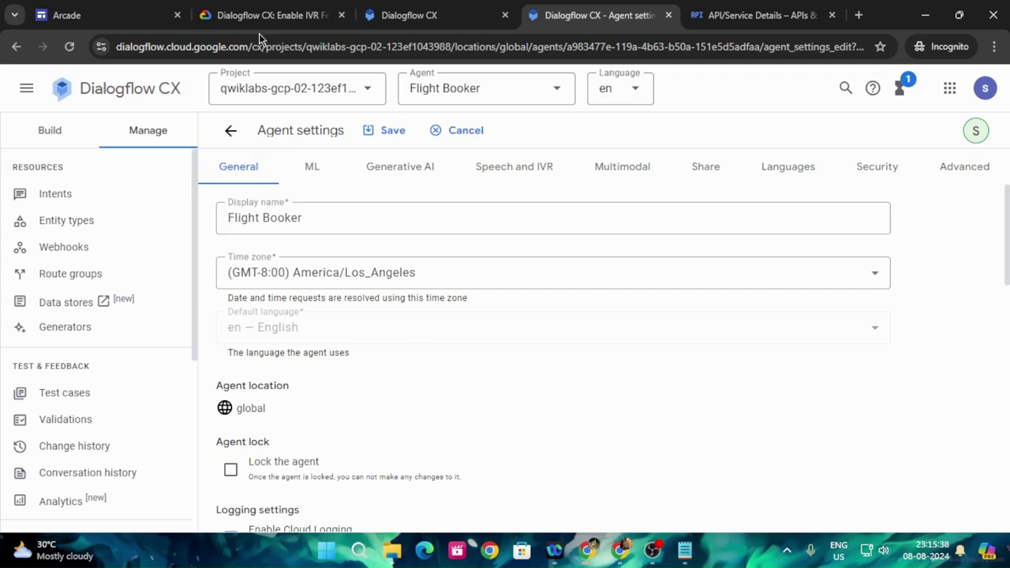
click(298, 8)
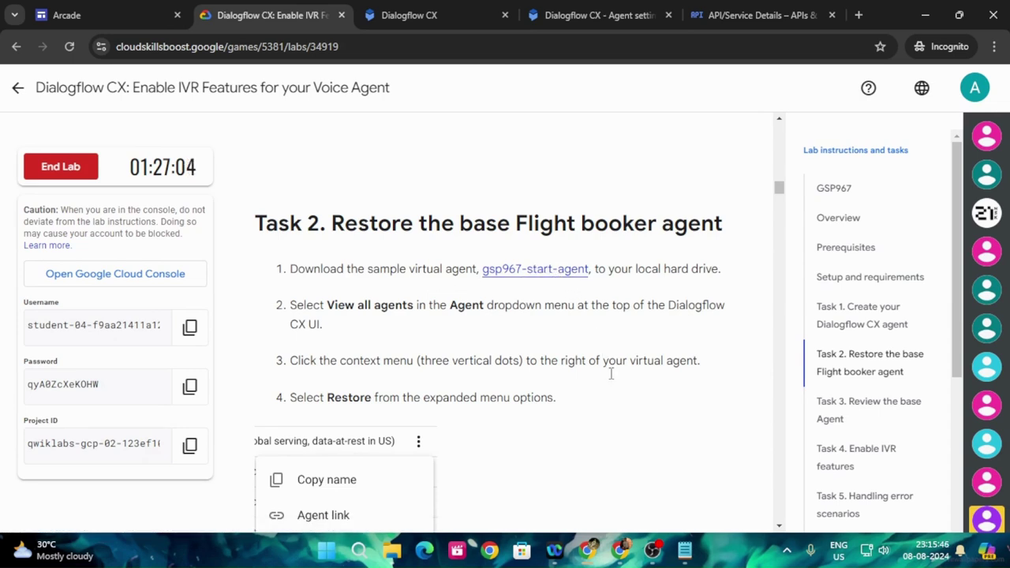
scroll(498, 462, down, 1)
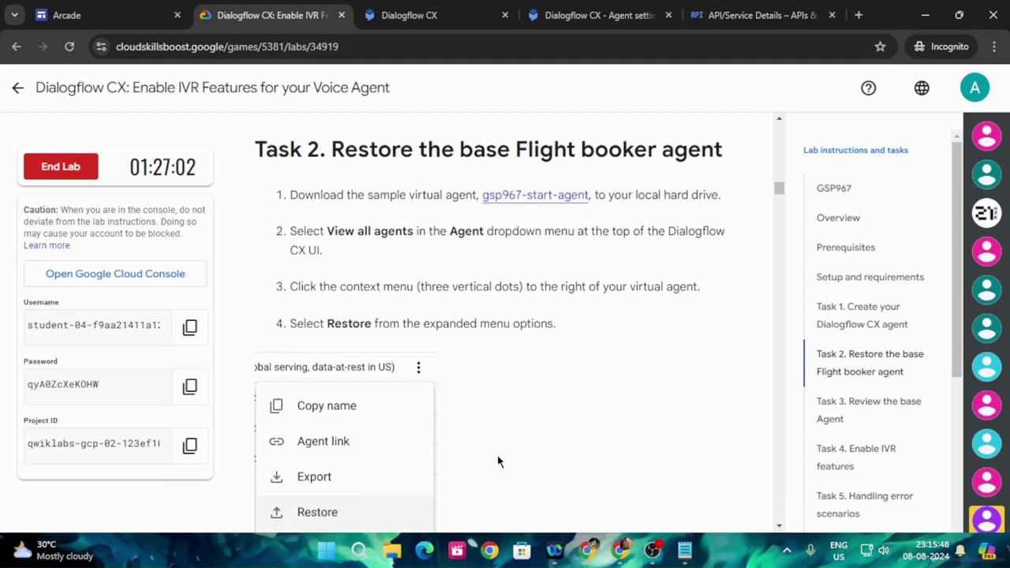
click(514, 198)
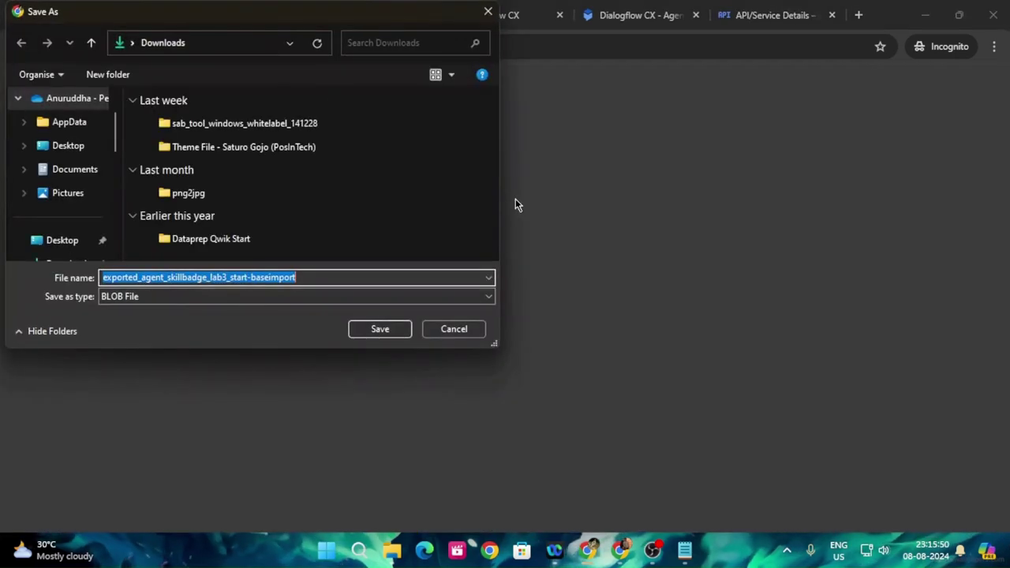
click(363, 331)
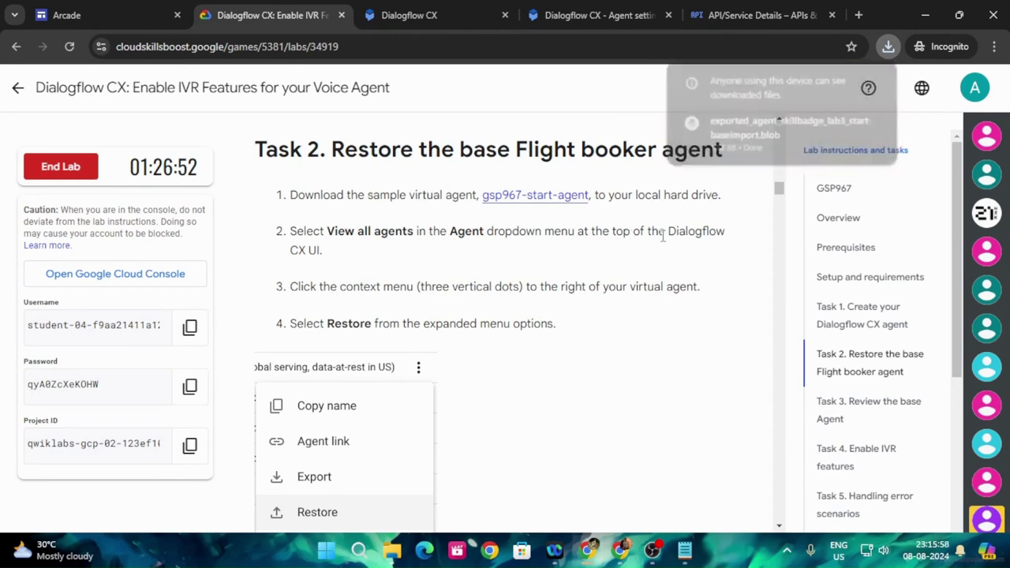
Look through the Flight Booker agent's general settings and management sections for a way to restore the agent
click(565, 8)
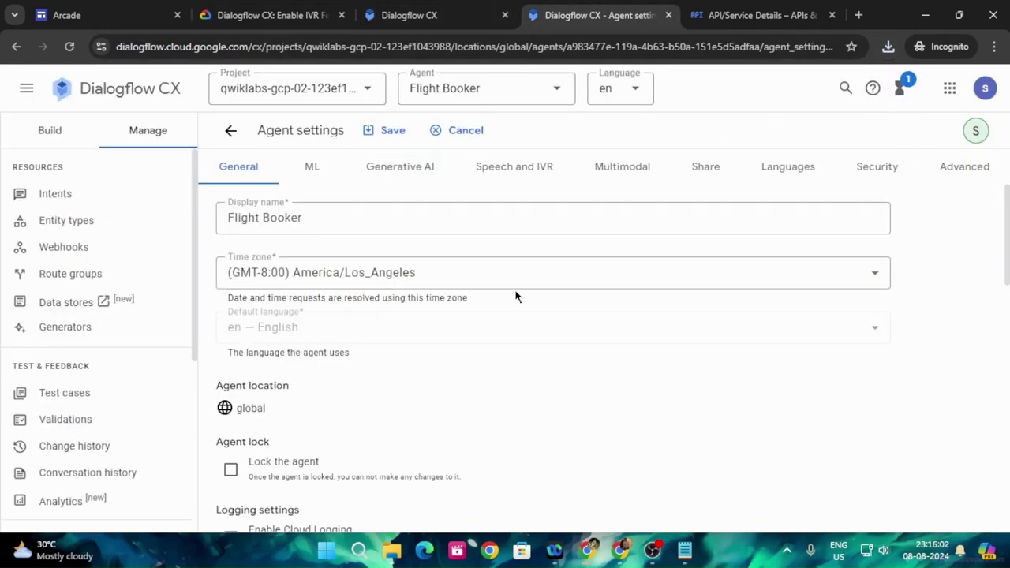
scroll(515, 293, down, 1)
scroll(517, 294, down, 5)
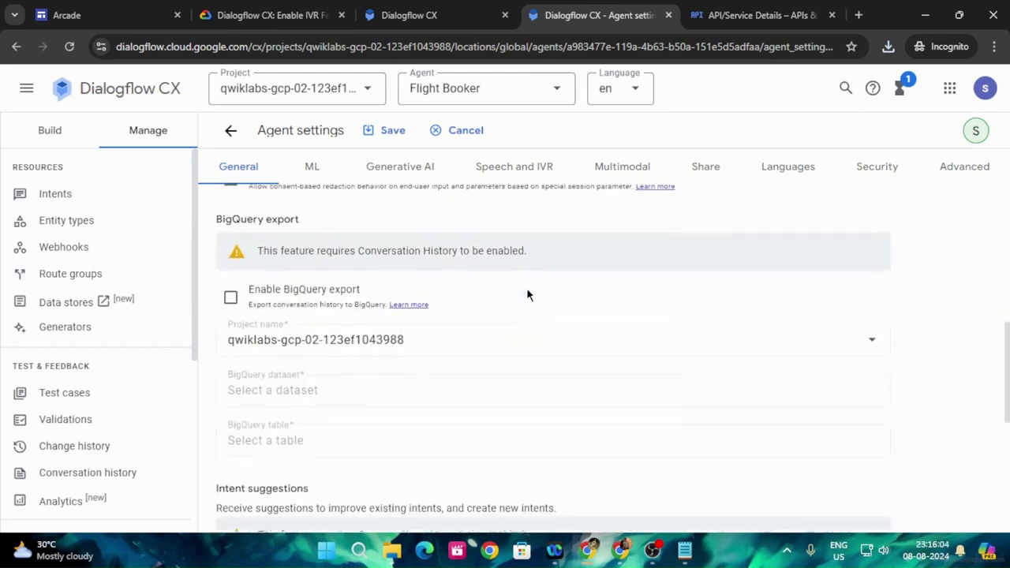
scroll(528, 294, down, 4)
scroll(541, 290, down, 1)
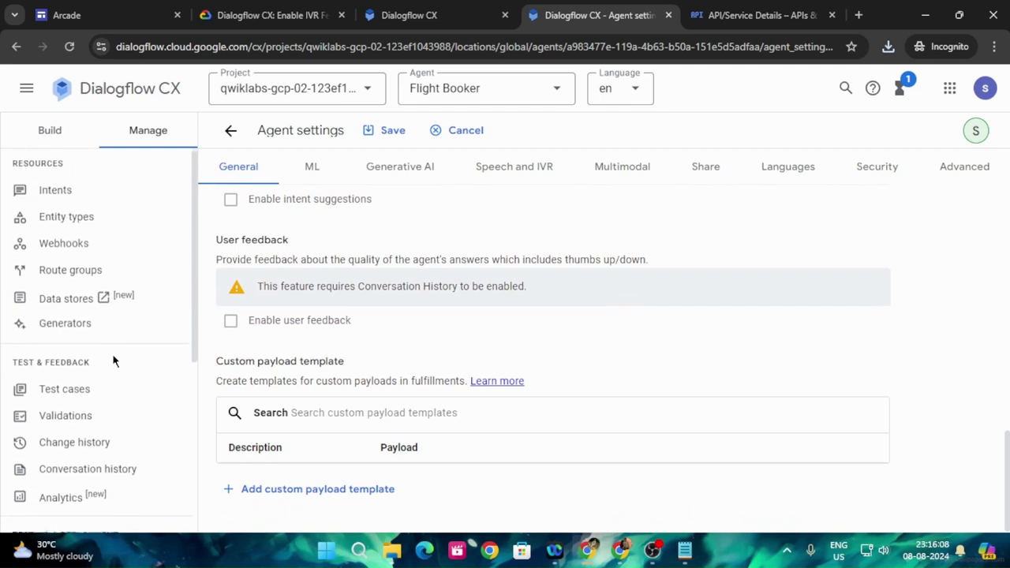
scroll(111, 360, down, 1)
scroll(111, 360, down, 4)
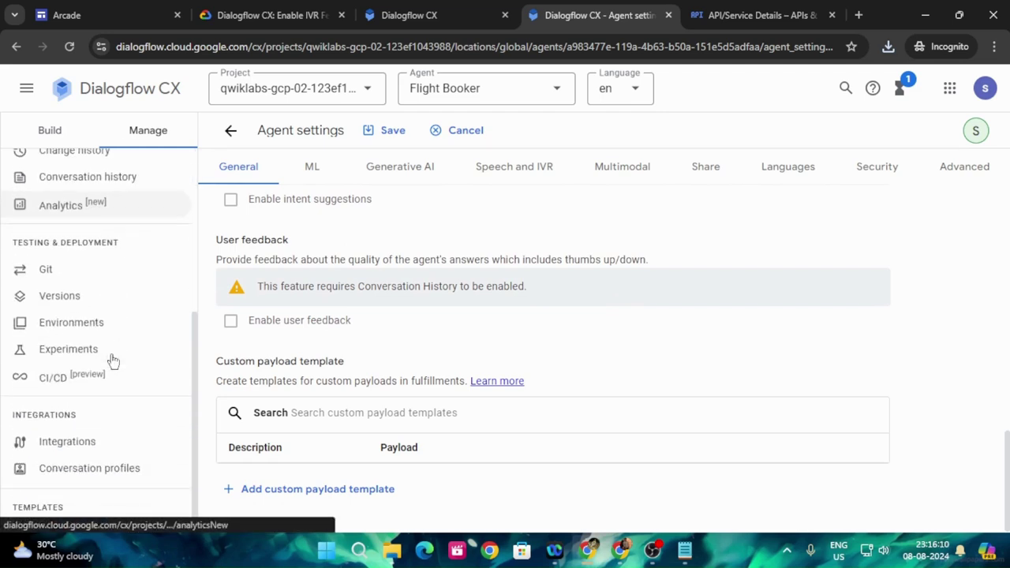
Review the Task 2 steps for restoring the agent from the downloaded file, and return to the Flight Booker agent settings
click(268, 15)
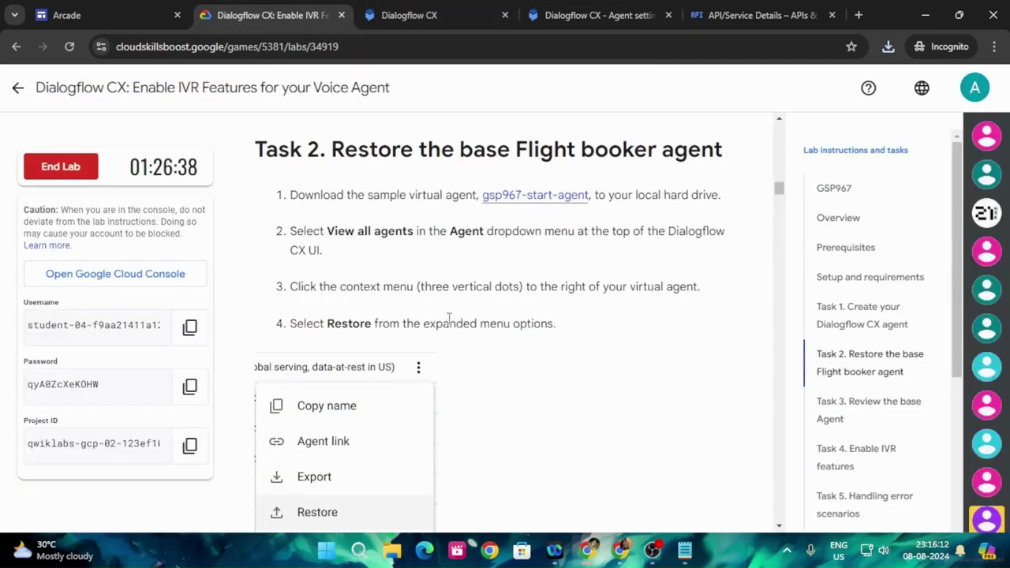
scroll(541, 384, down, 3)
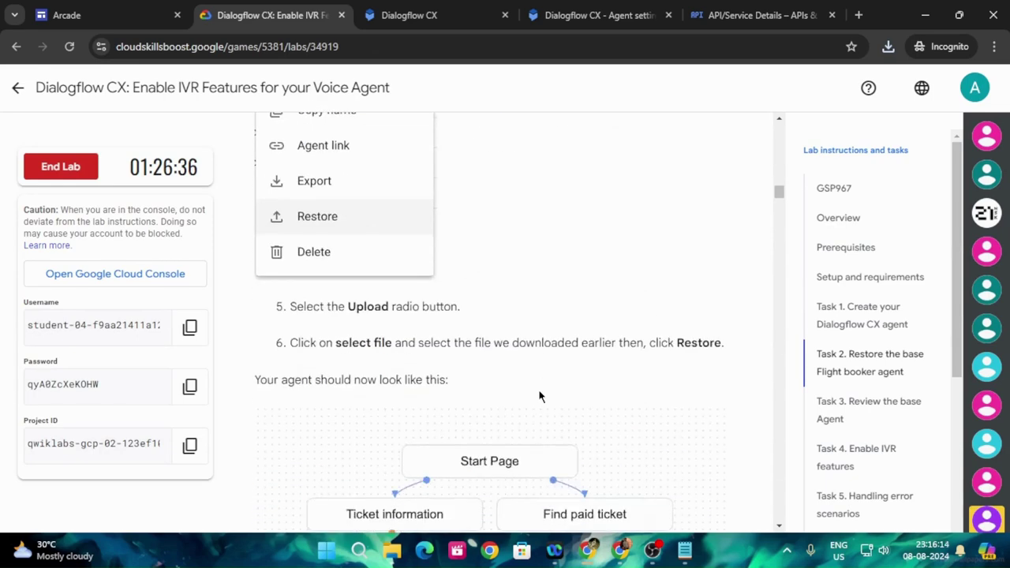
scroll(538, 389, up, 3)
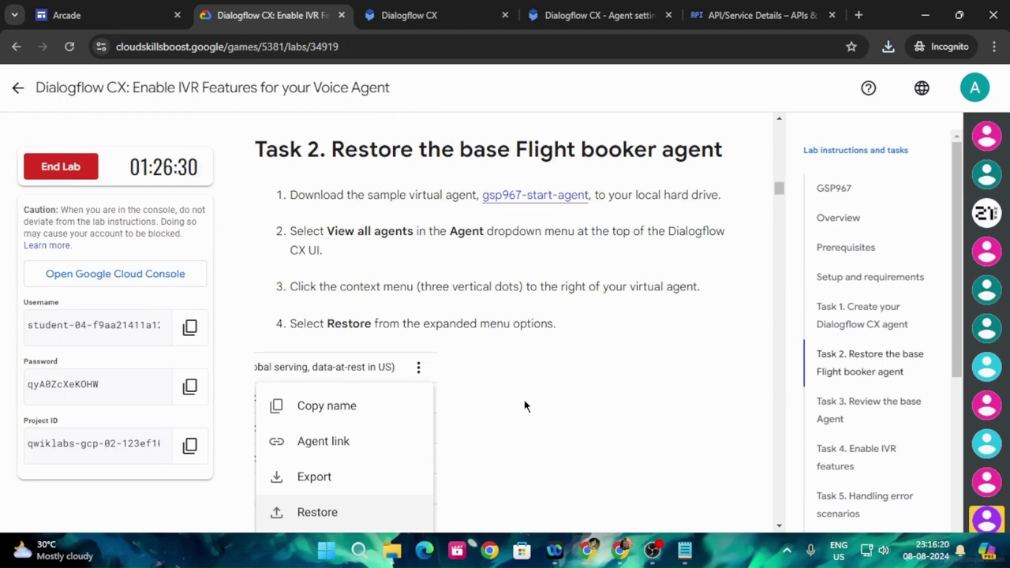
click(888, 46)
click(581, 8)
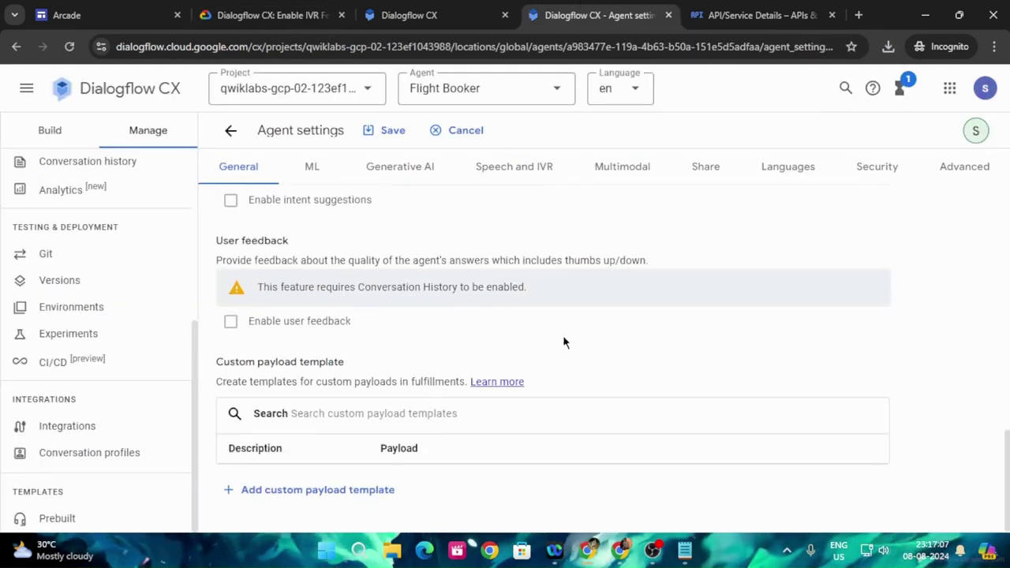
scroll(726, 207, up, 2)
scroll(368, 252, up, 8)
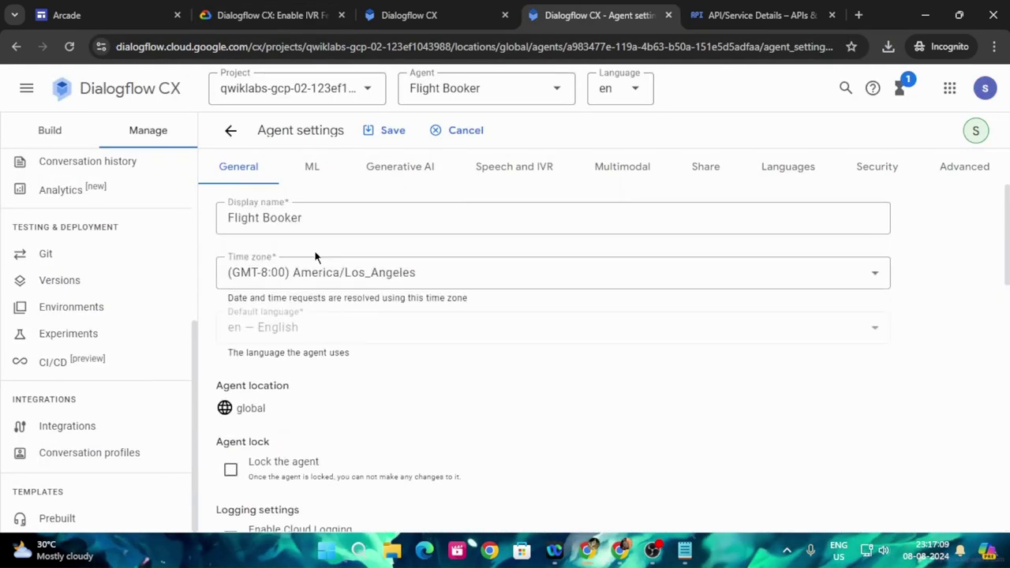
Leave the agent settings, consult the Task 2 instructions, and open the list of all agents in the project
click(230, 132)
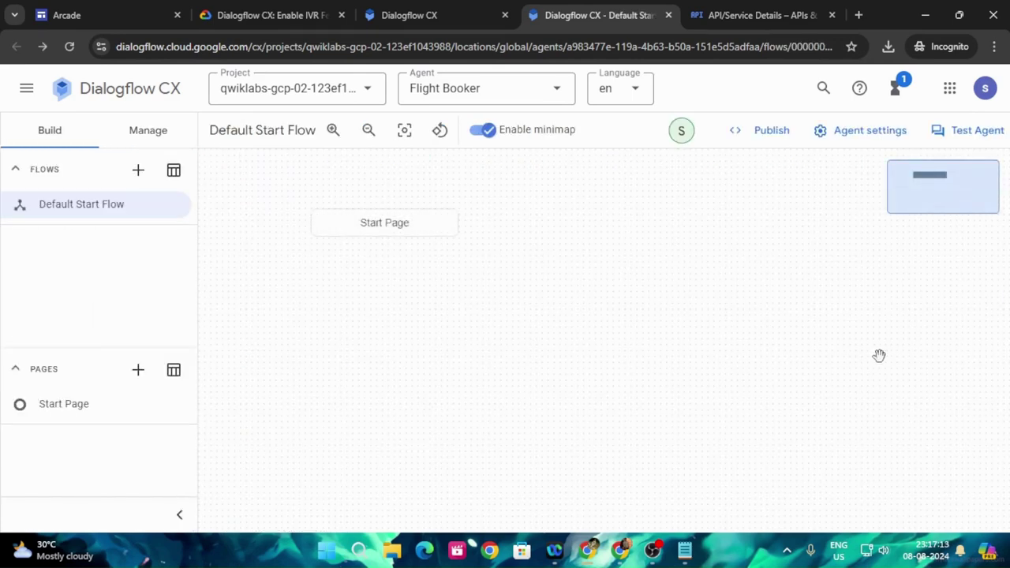
scroll(537, 290, up, 1)
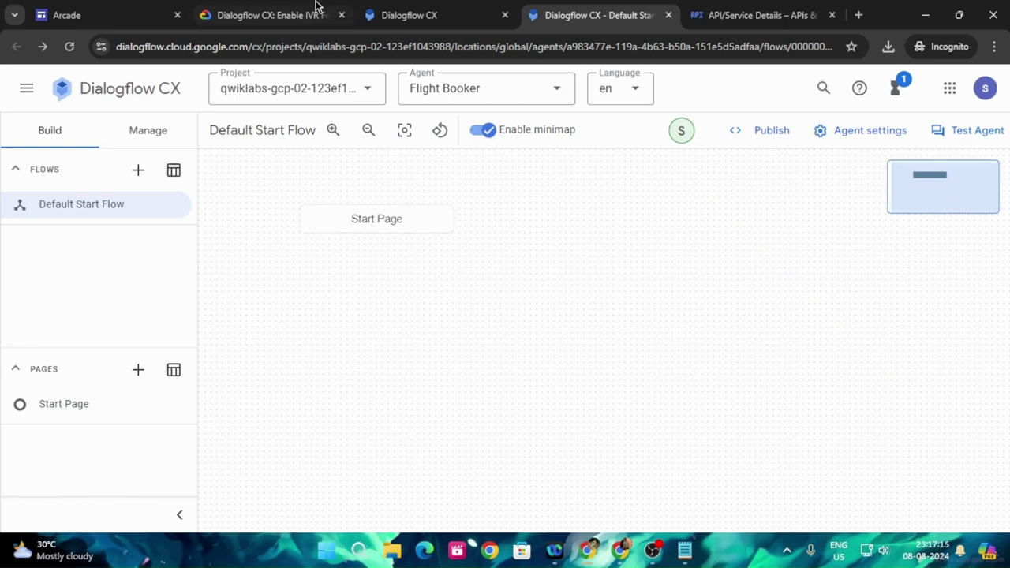
click(268, 15)
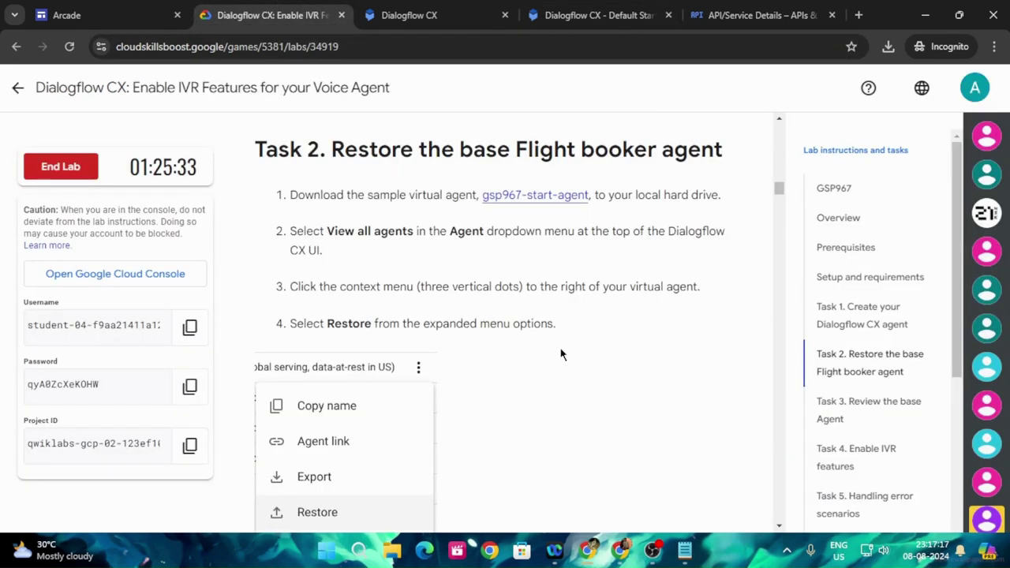
click(590, 15)
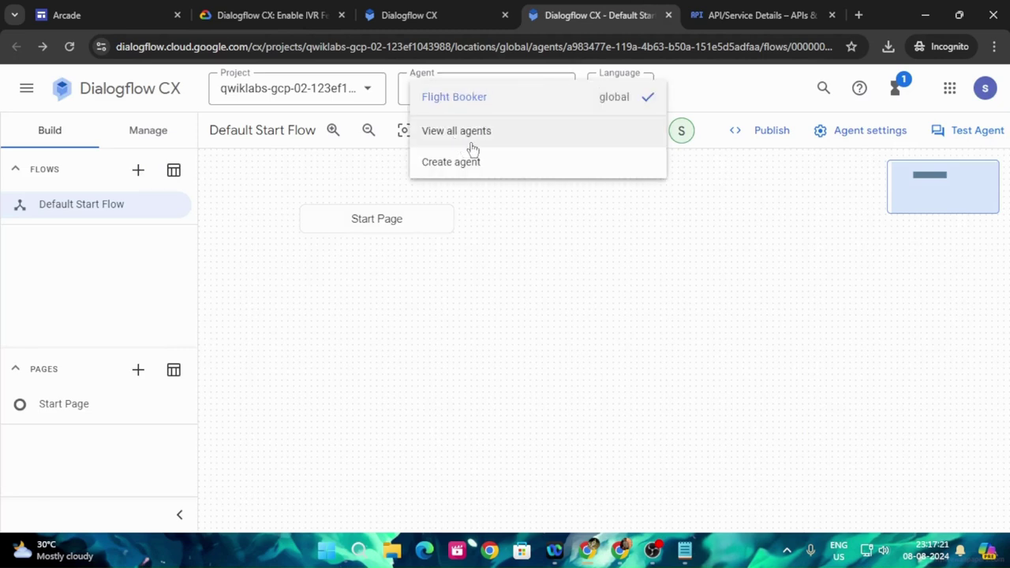
click(525, 146)
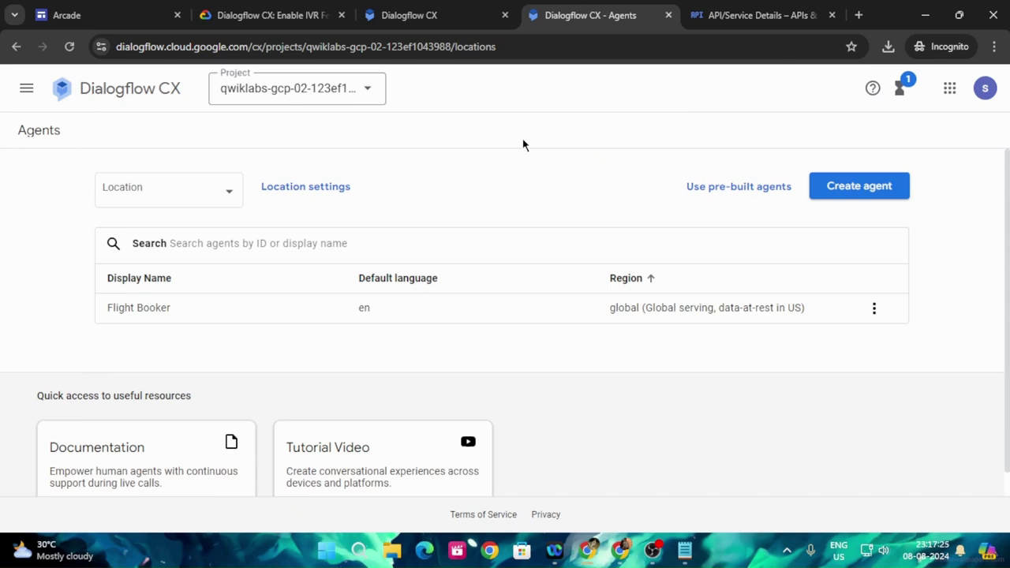
Following the Task 2 instructions, open the Restore Agent dialog for the Flight Booker agent
click(226, 7)
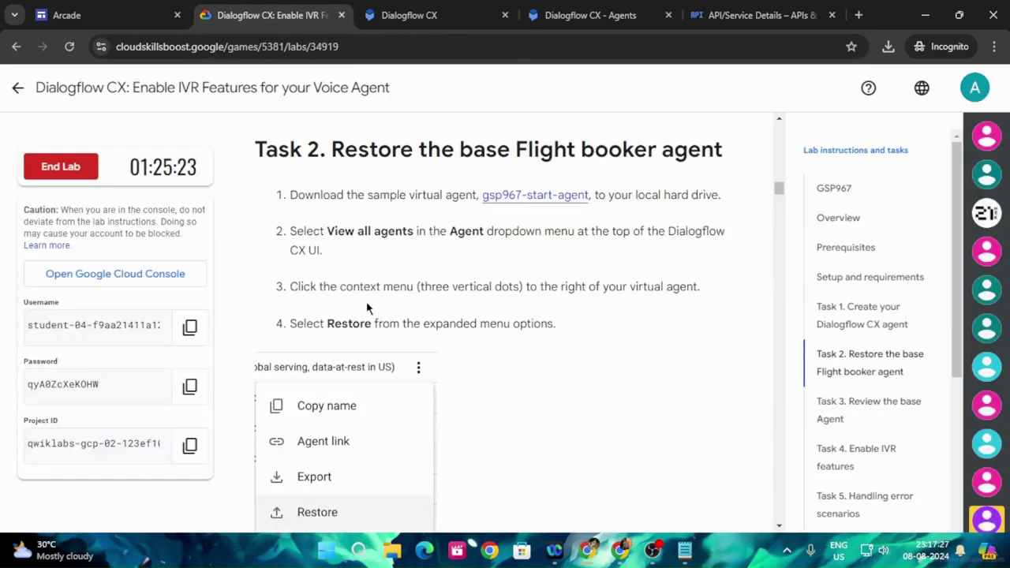
scroll(352, 270, down, 1)
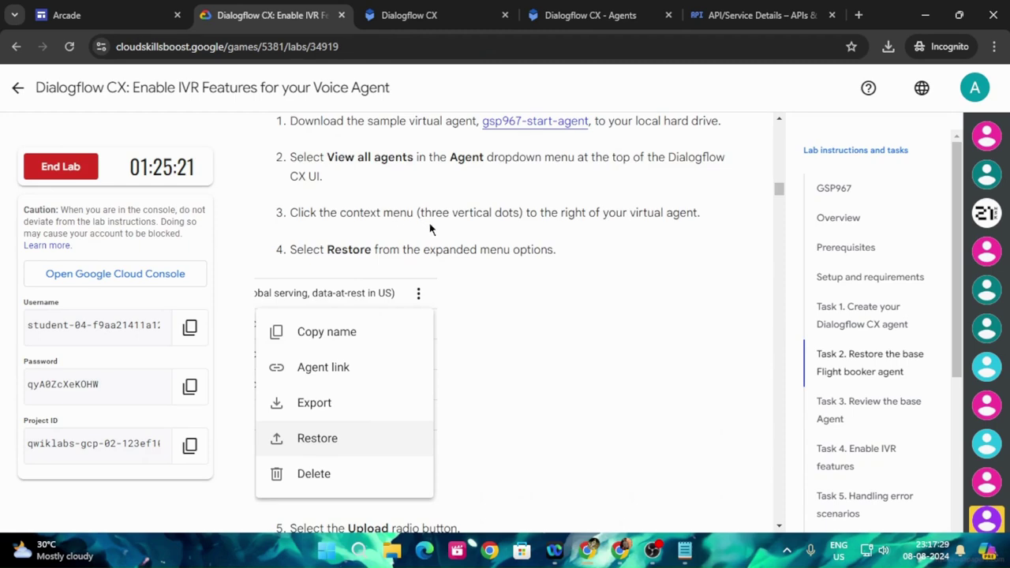
click(544, 10)
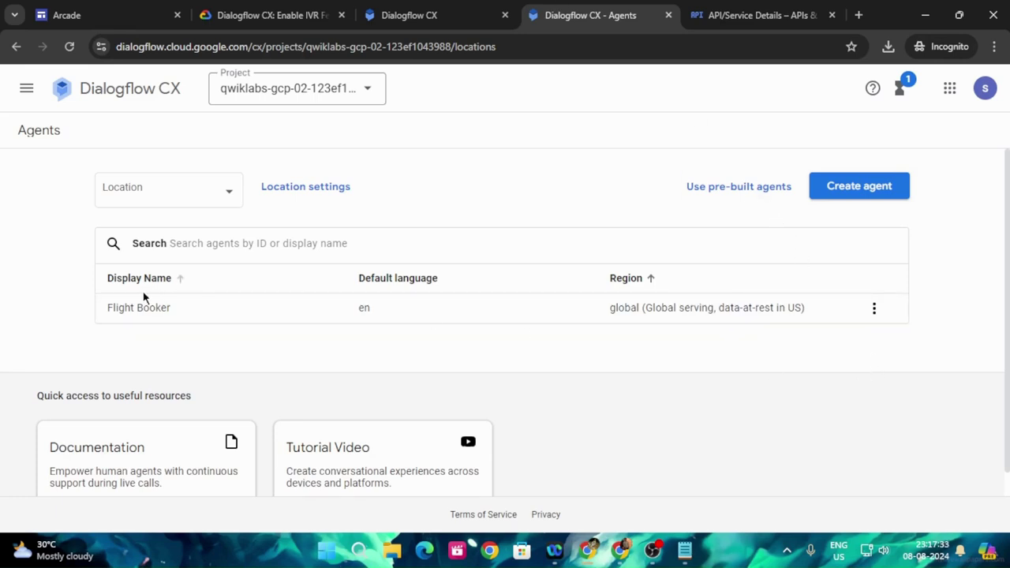
click(874, 308)
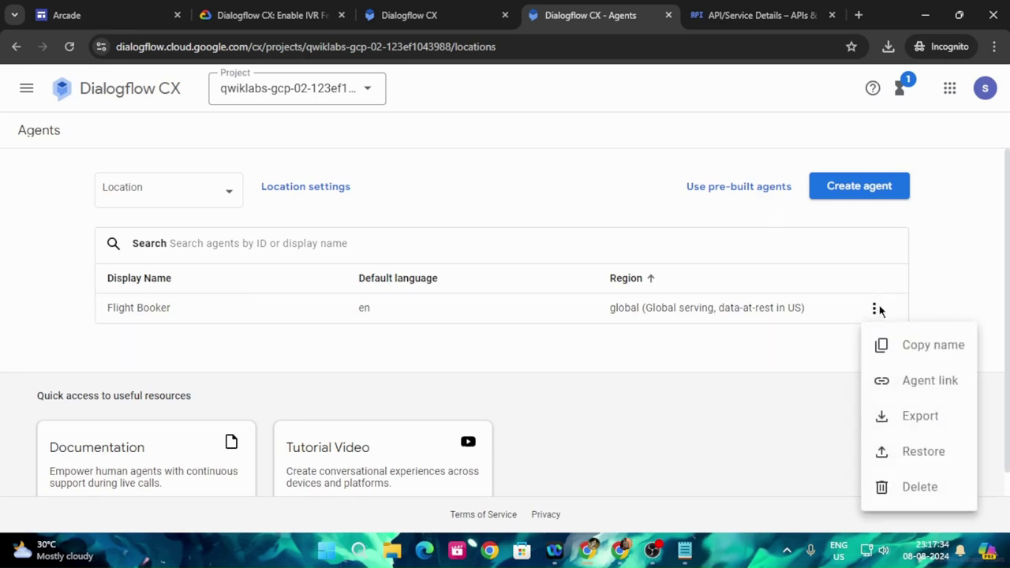
click(226, 8)
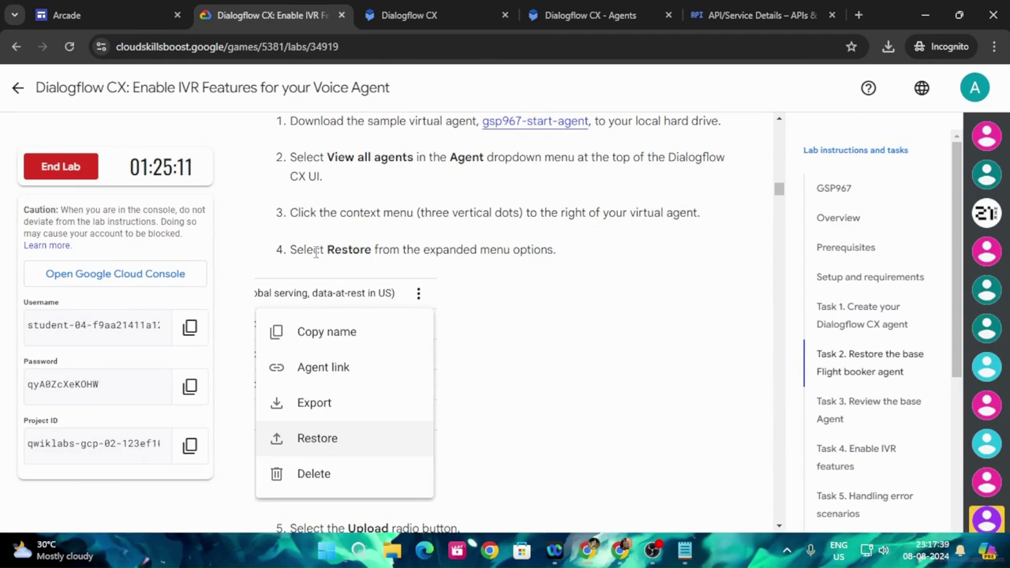
click(590, 15)
click(904, 455)
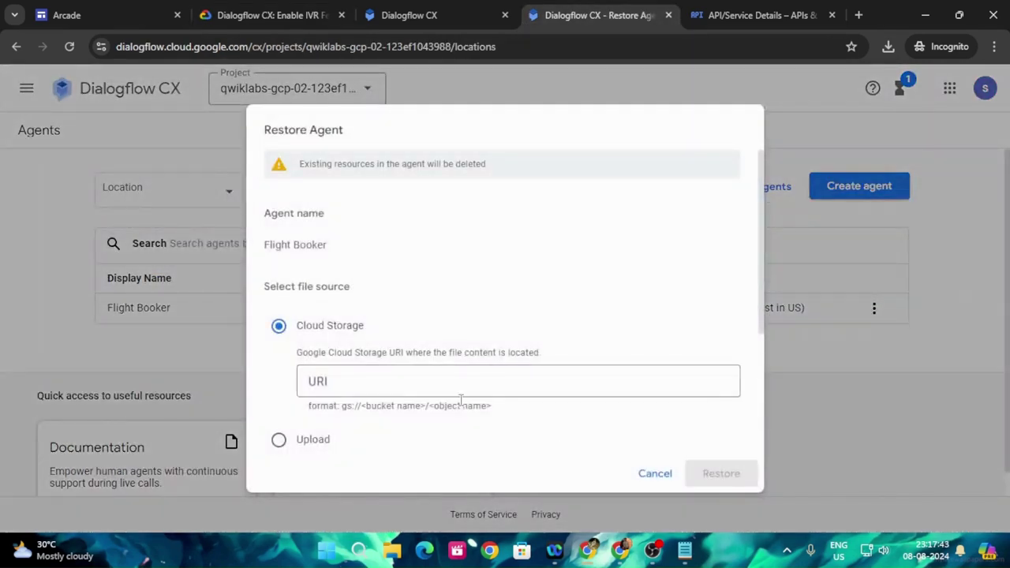
Restore the Flight Booker agent by uploading exported_agent_skillbadge_lab3_start-baseimport.blob from Downloads
click(272, 15)
scroll(460, 356, down, 3)
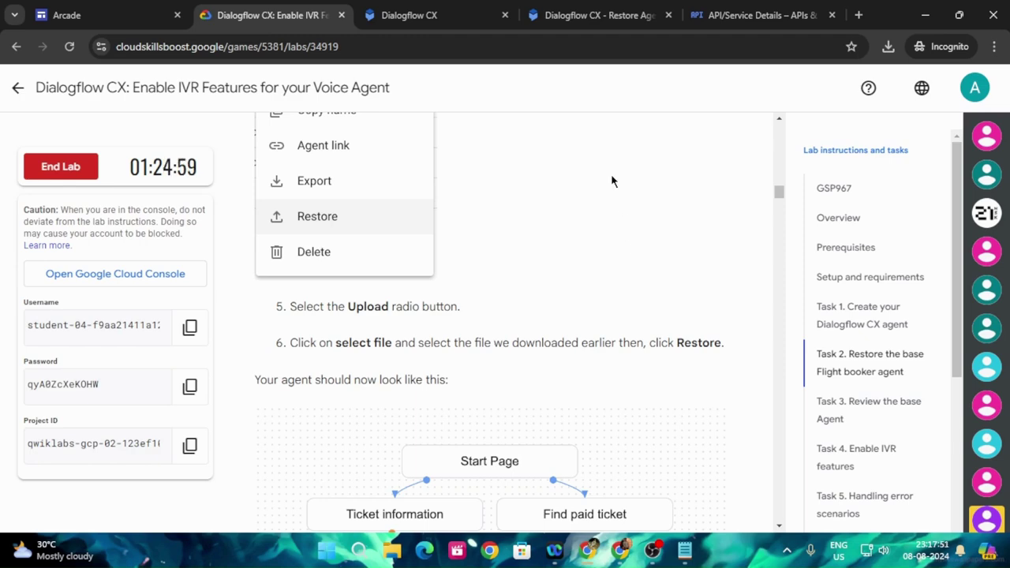
click(590, 12)
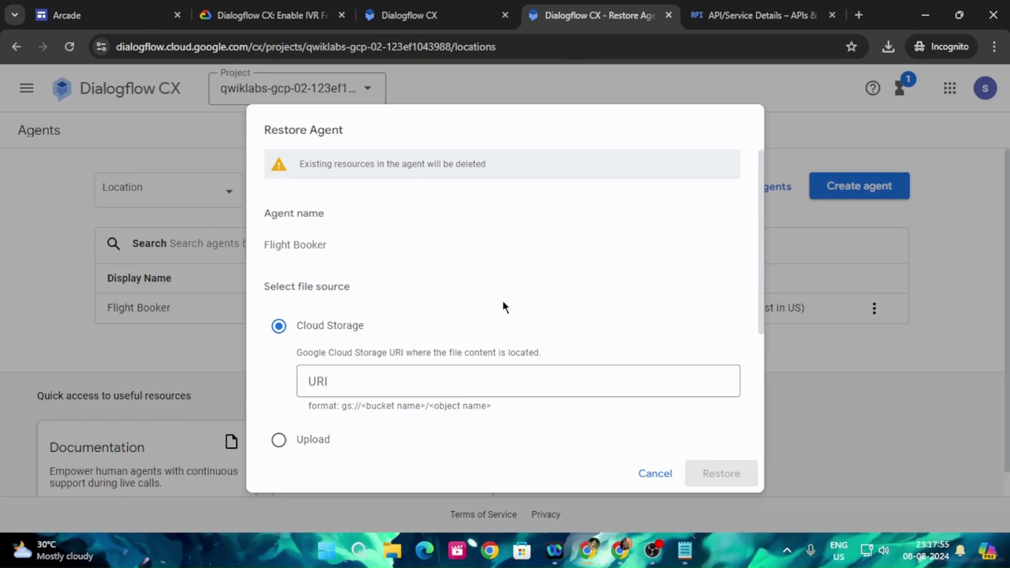
click(279, 441)
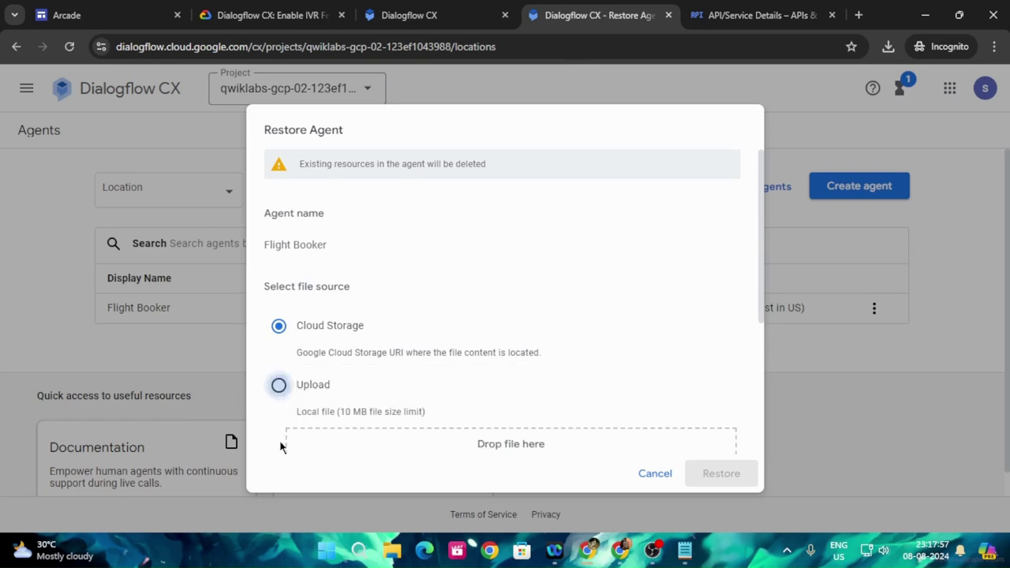
scroll(516, 329, down, 2)
click(541, 332)
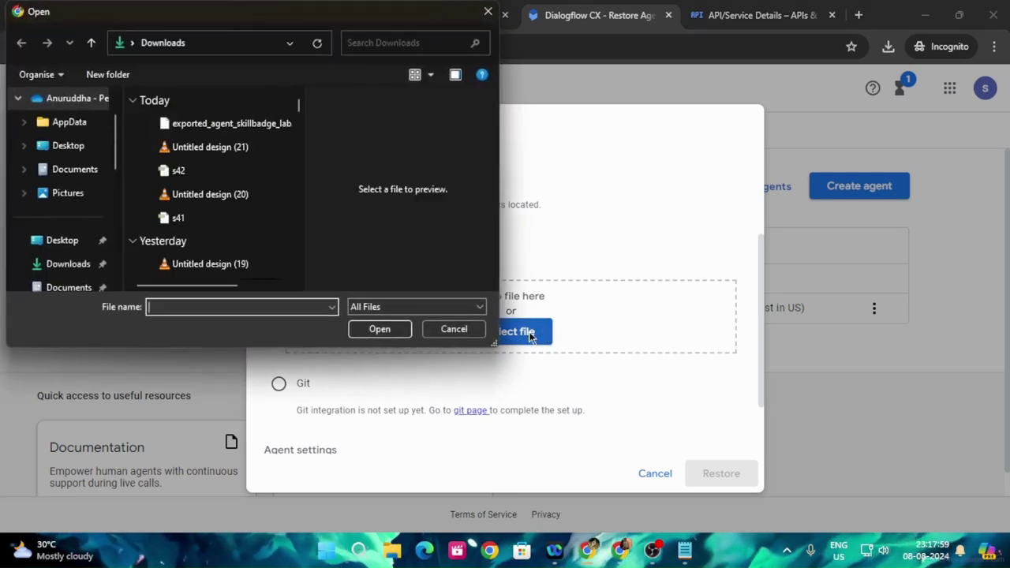
click(229, 123)
click(380, 329)
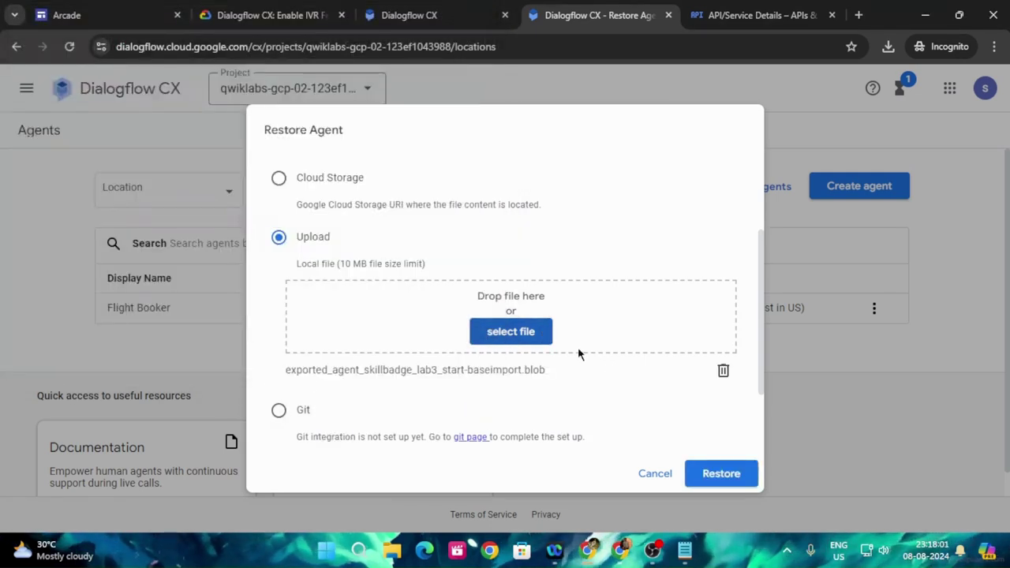
click(721, 473)
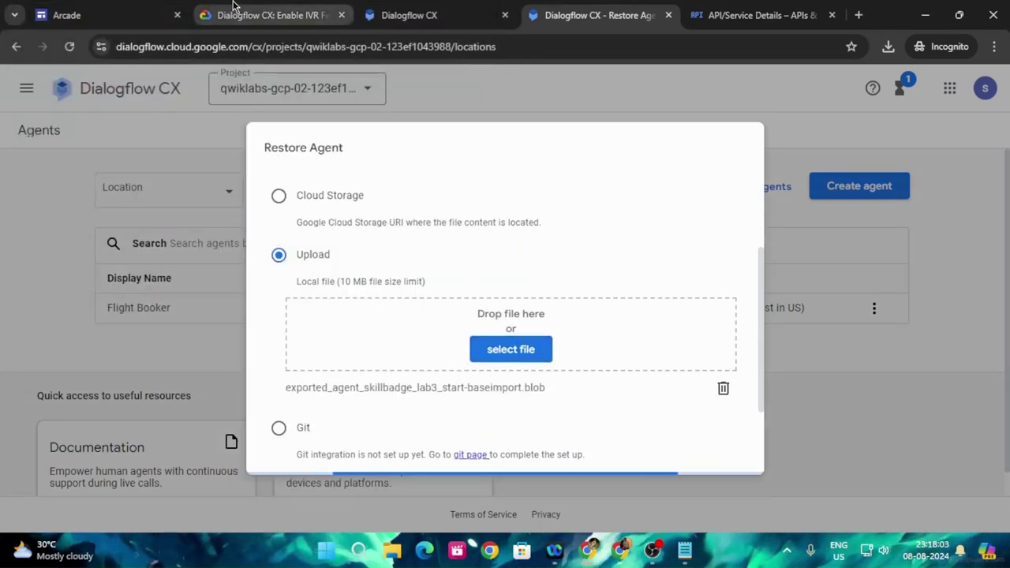
Check the lab progress for the "Restore the agent" objective in Task 2, repeating the check
click(268, 15)
scroll(501, 352, down, 5)
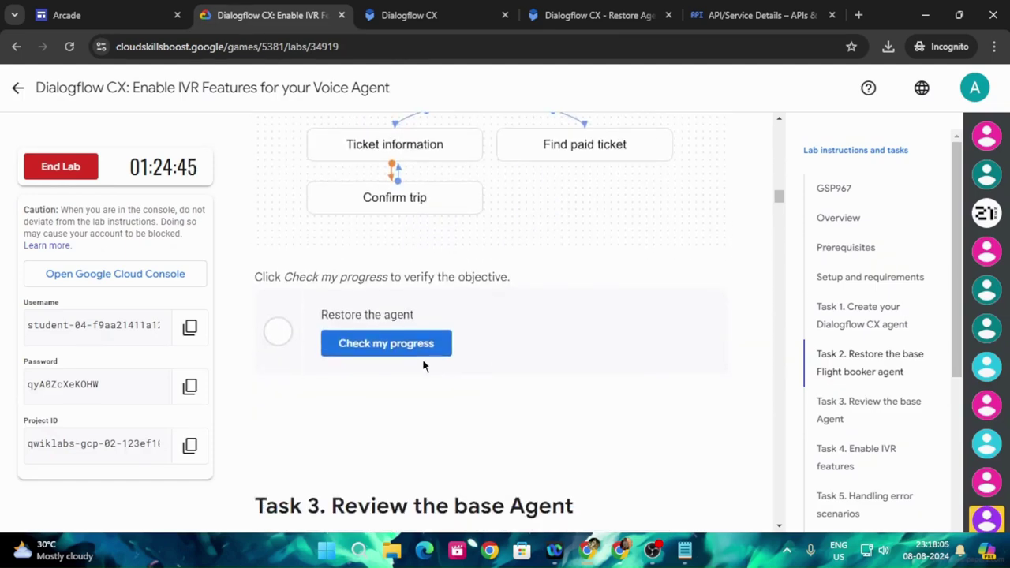
click(421, 340)
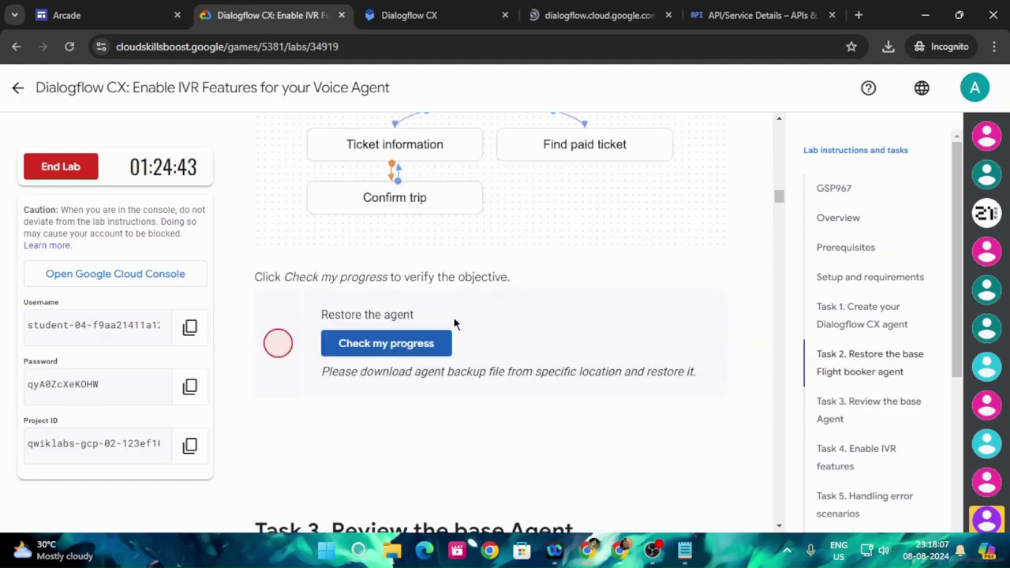
click(376, 352)
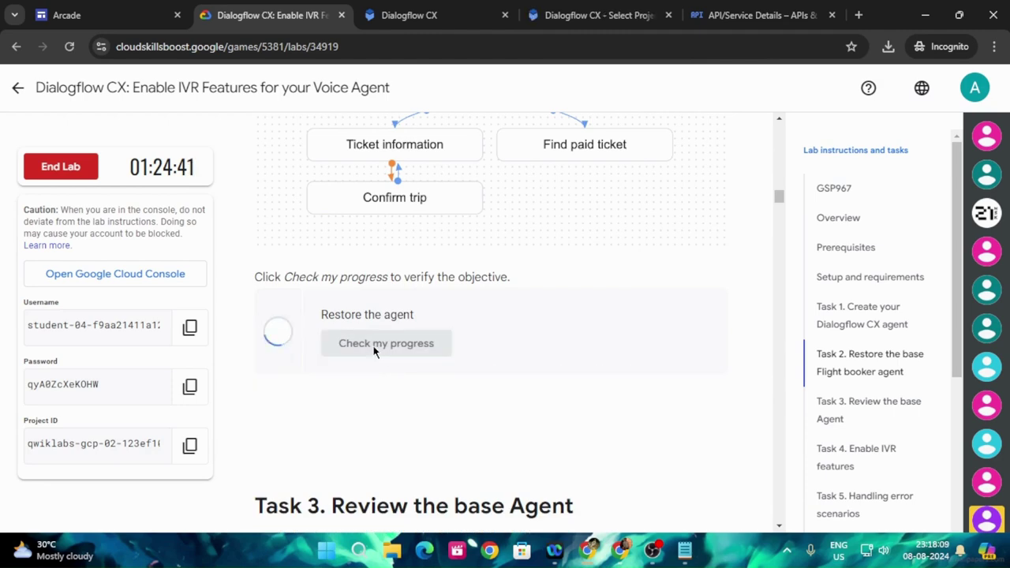
click(374, 352)
click(374, 352)
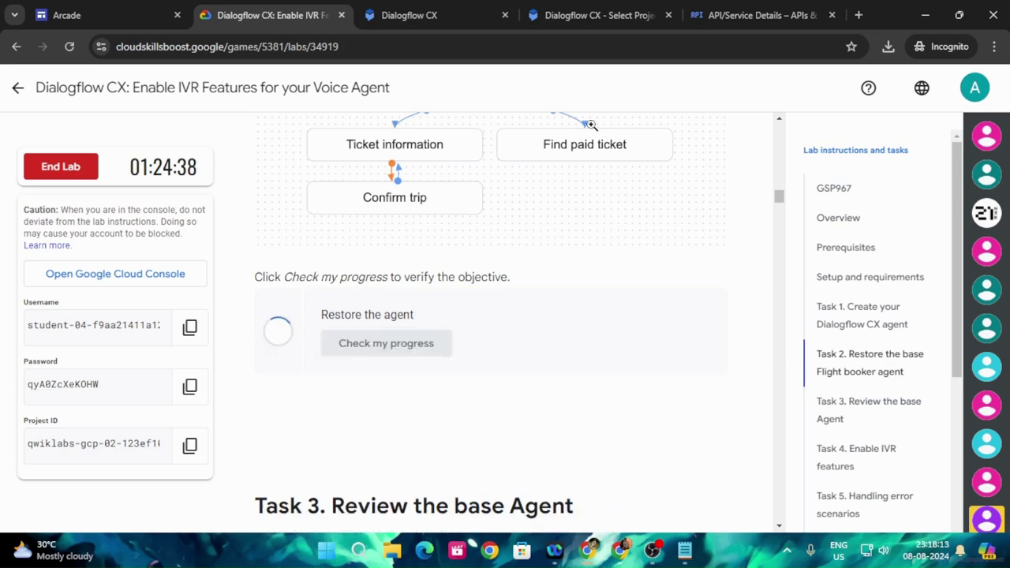
Reopen Dialogflow CX under the lab's student account, and check the "Restore the agent" objective again
click(556, 6)
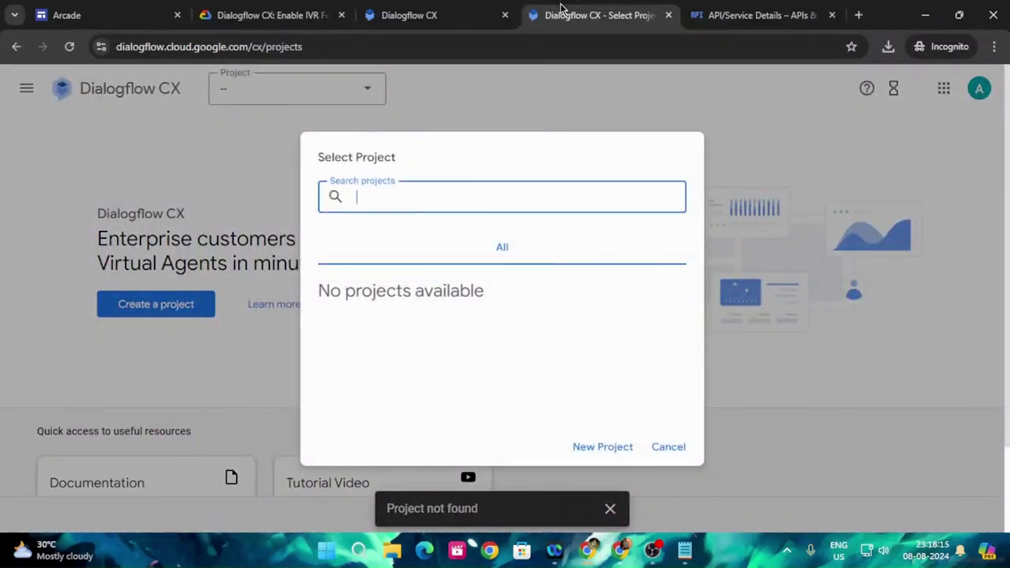
click(668, 447)
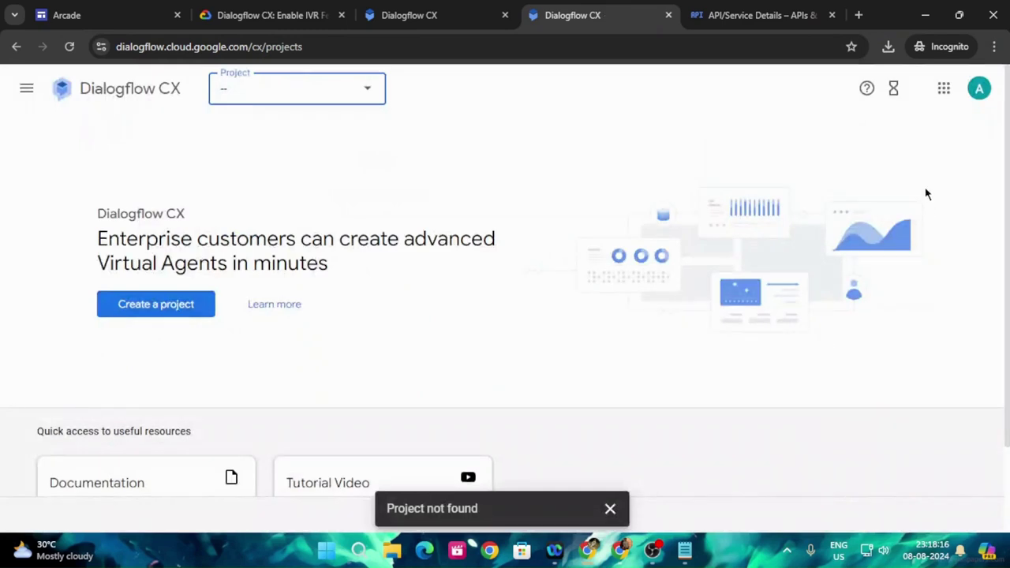
click(979, 88)
click(859, 356)
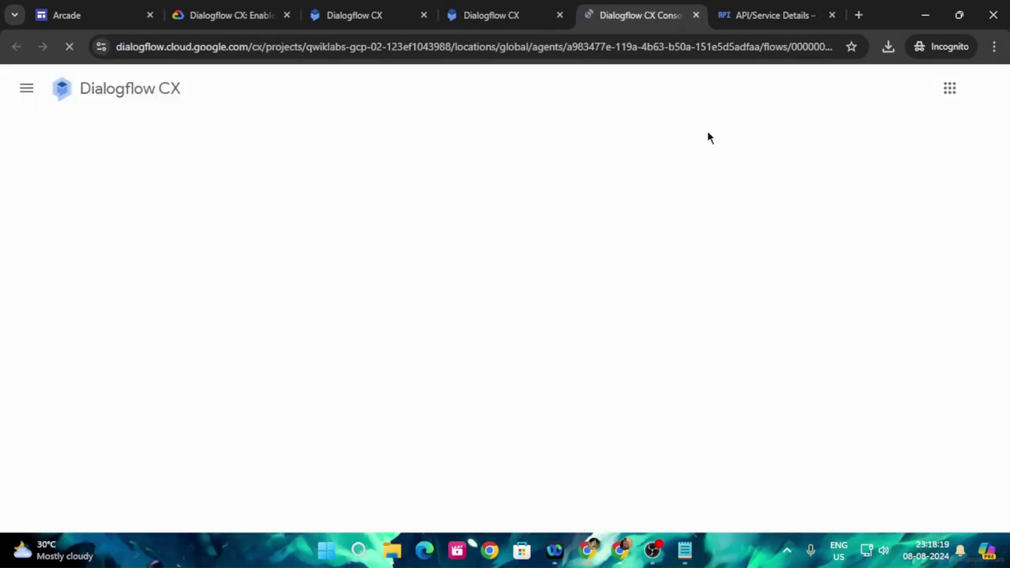
click(180, 11)
click(386, 347)
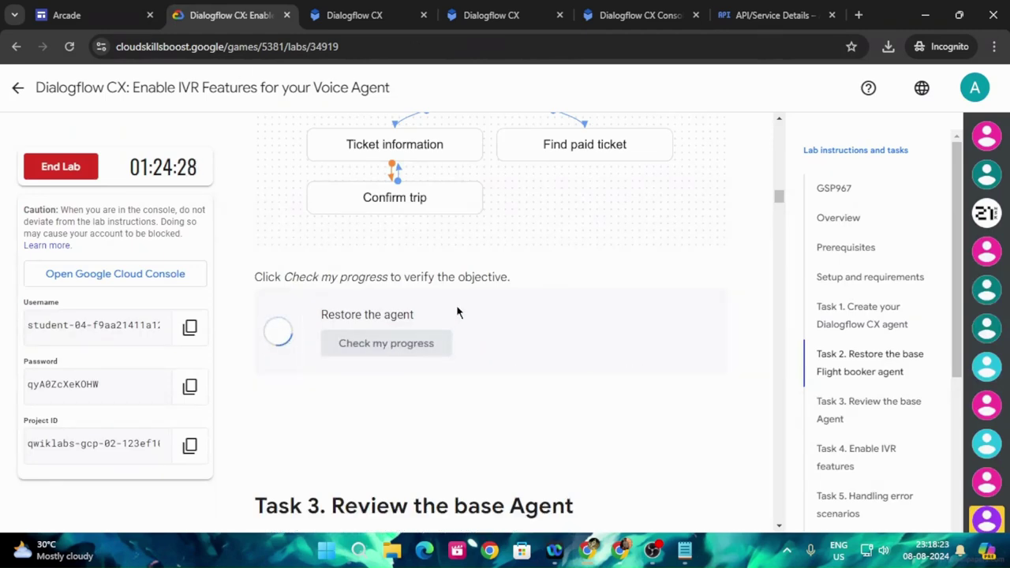
Read the Task 3 instructions on the main.look_up_flight intent and view the restored agent's Default Start Flow
scroll(494, 314, down, 3)
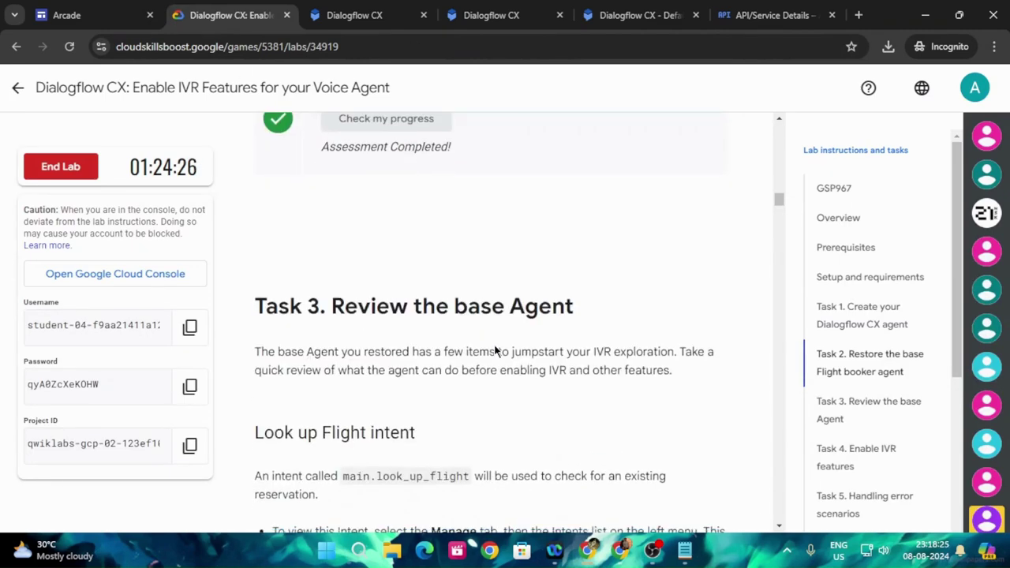
scroll(495, 349, down, 2)
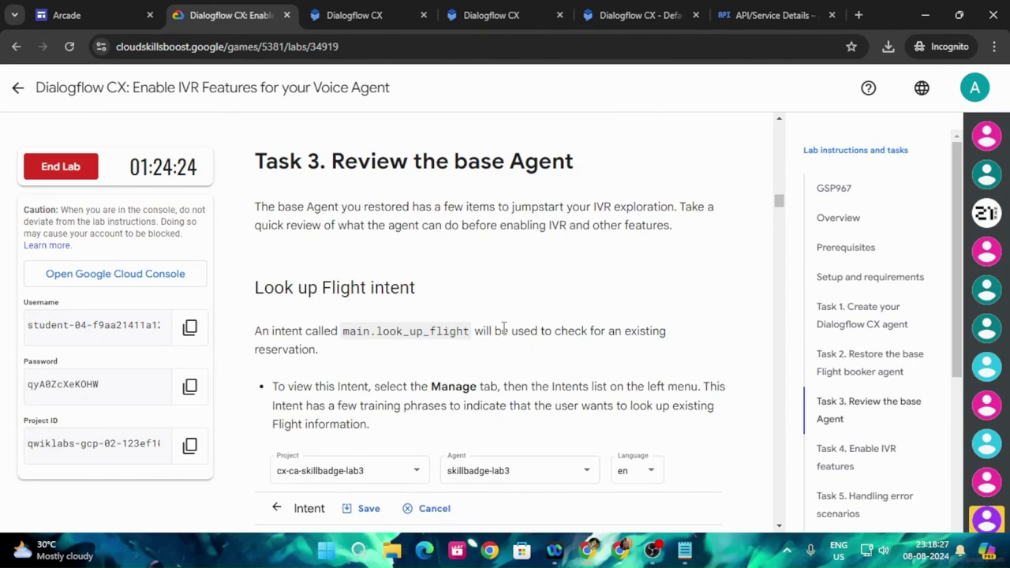
drag(342, 331, 363, 332)
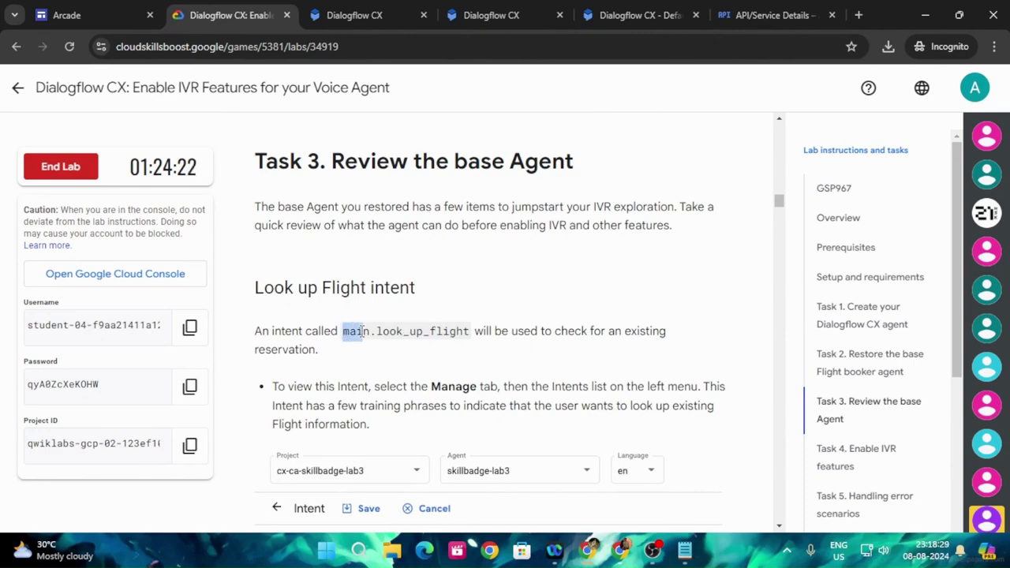
click(466, 345)
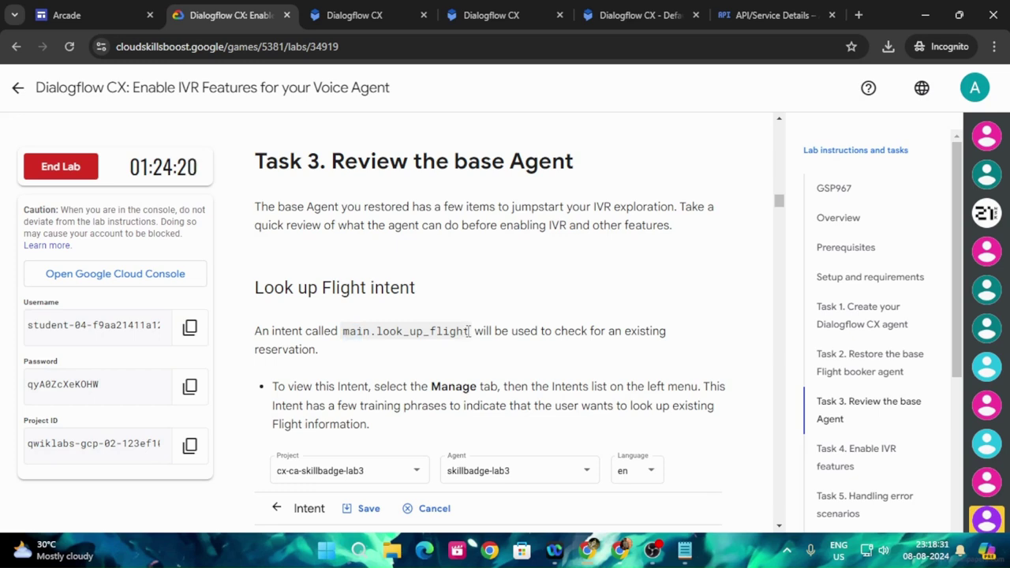
drag(470, 331, 352, 334)
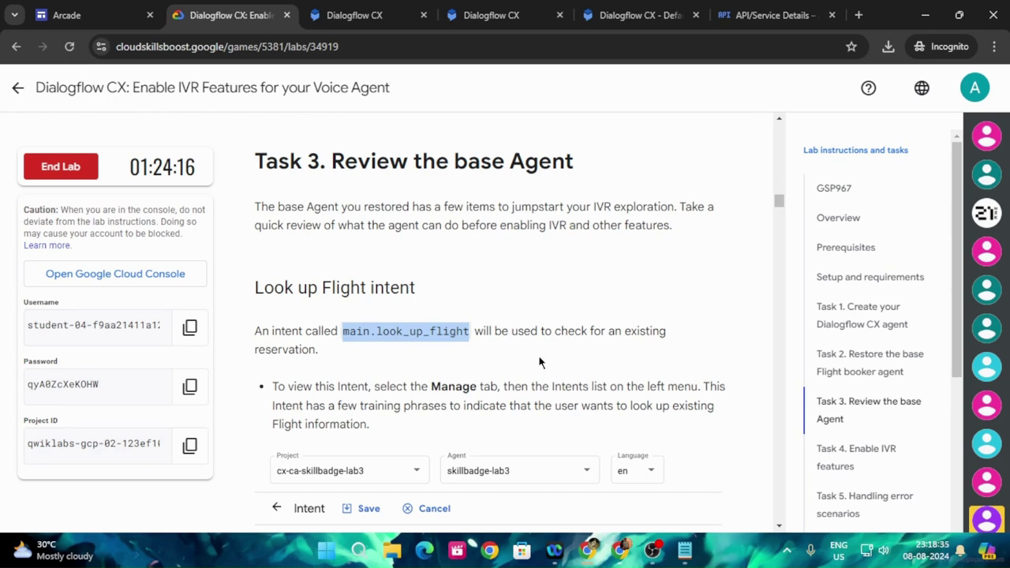
click(627, 15)
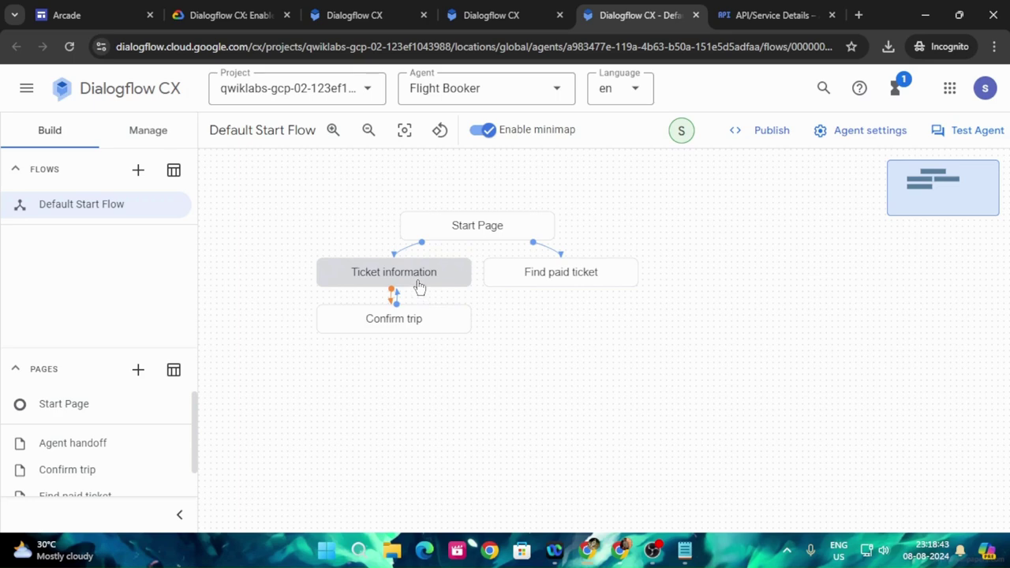
click(227, 9)
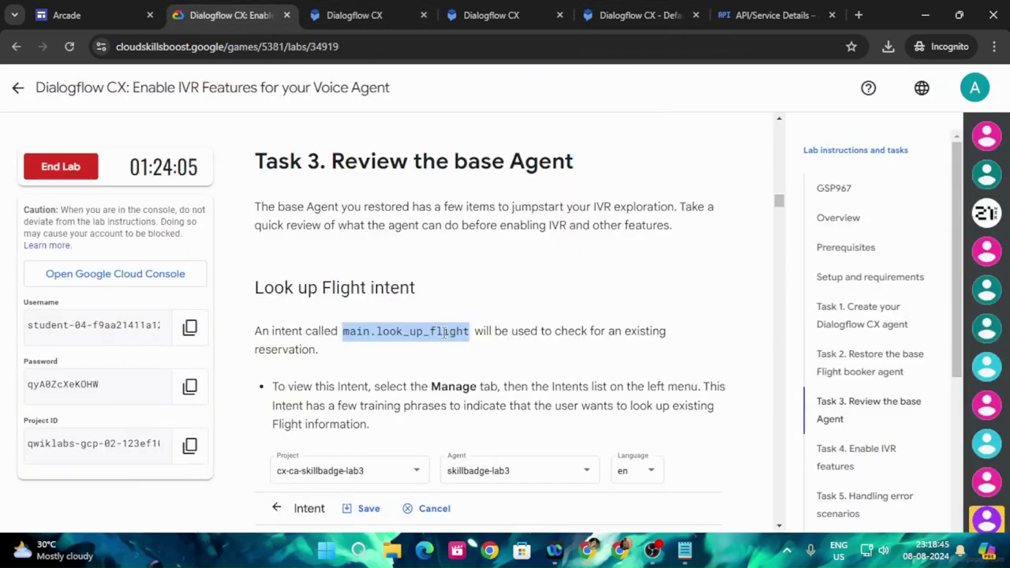
scroll(458, 334, down, 1)
Open the Flight Booker agent's list of intents for review, and return to the Task 3 instructions
click(588, 13)
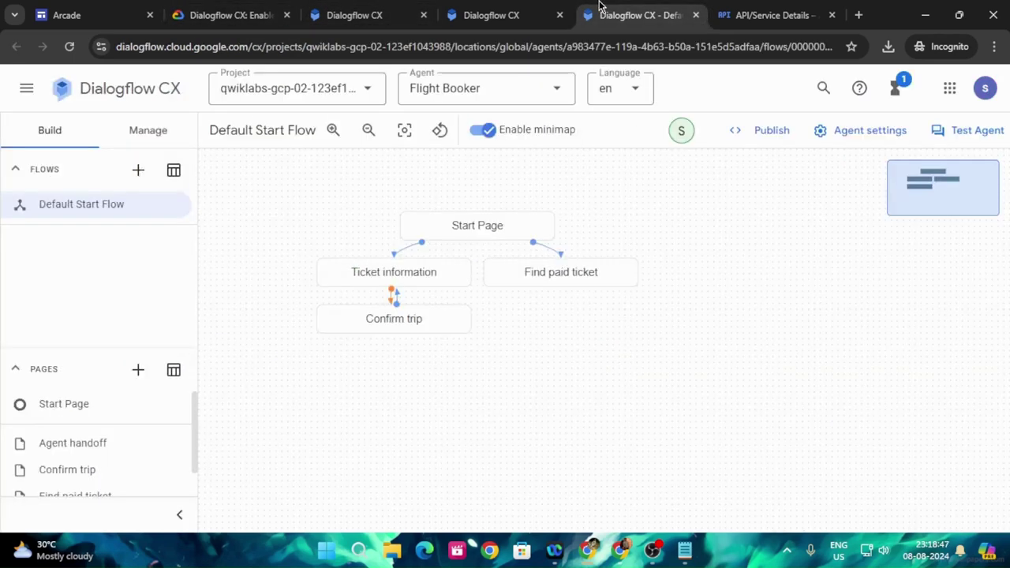
click(149, 131)
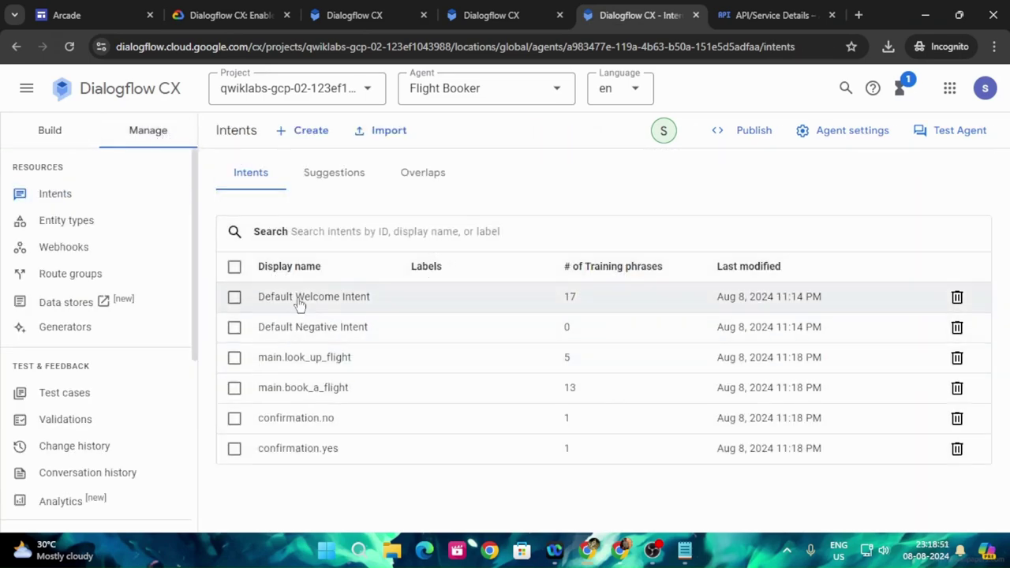
click(228, 15)
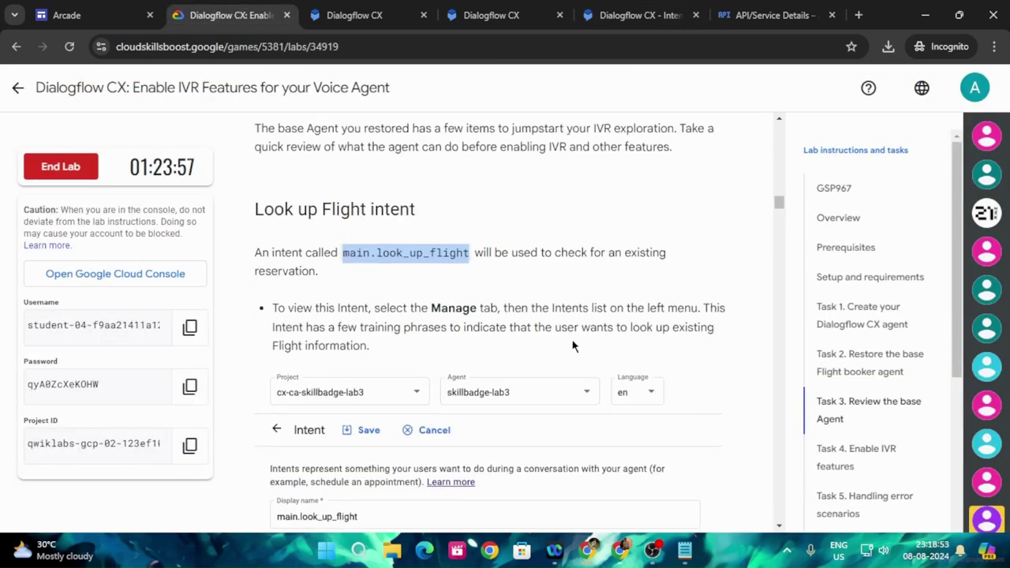
Read the Task 3 instructions on the main.look_up_flight intent's training phrases and the Find paid ticket page
scroll(575, 341, down, 3)
scroll(574, 340, up, 2)
scroll(573, 341, down, 2)
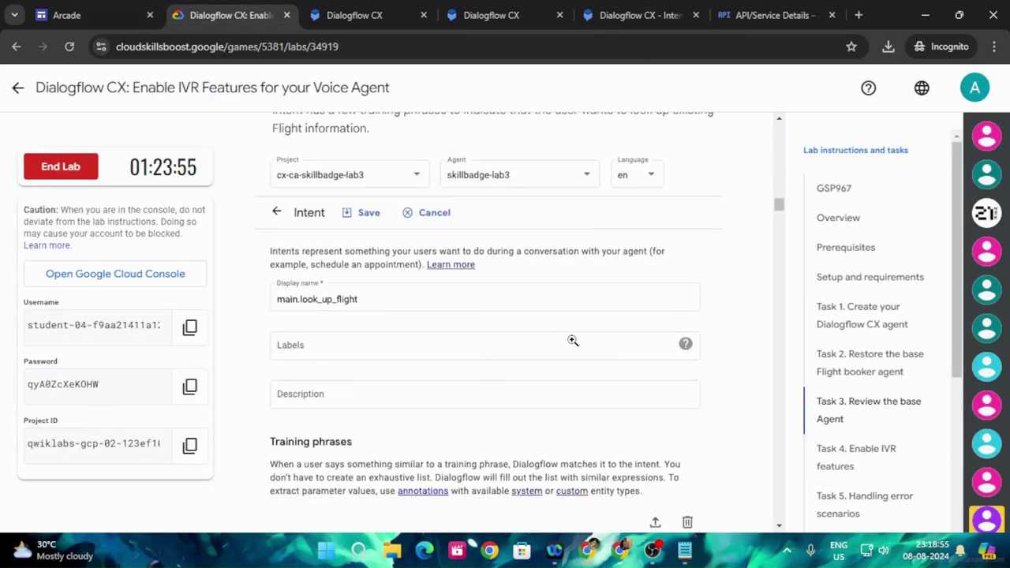
scroll(573, 340, up, 2)
scroll(571, 345, down, 6)
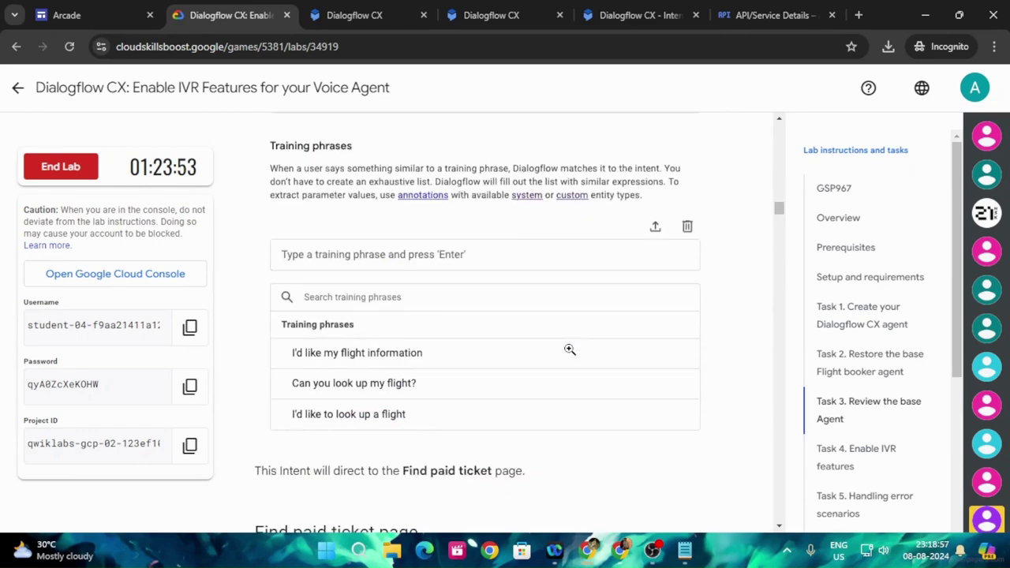
scroll(569, 349, down, 3)
scroll(568, 347, down, 1)
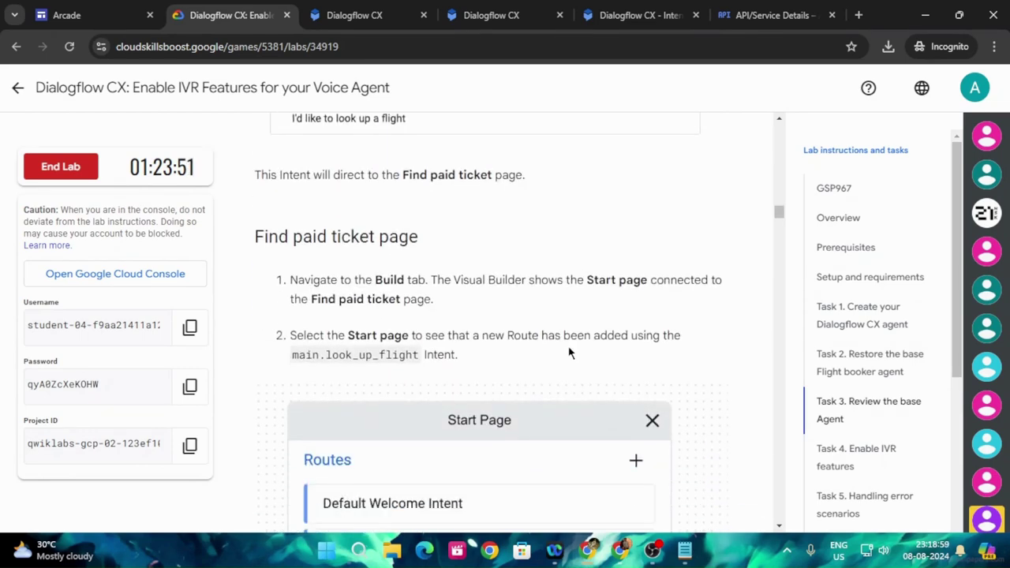
Open the Flight Booker agent's Default Start Flow in the visual builder and expand its Start Page
click(652, 9)
click(50, 129)
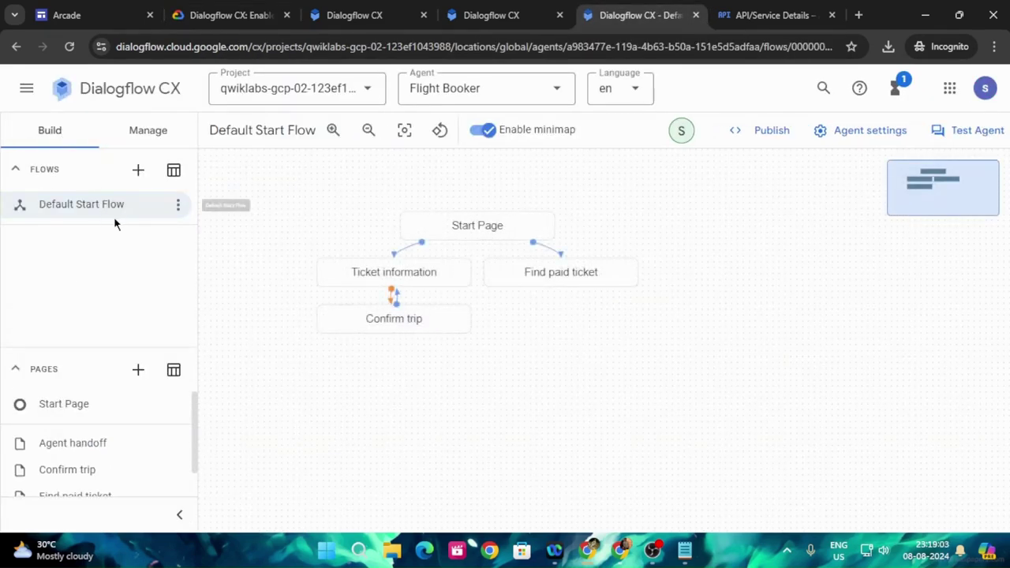
click(261, 13)
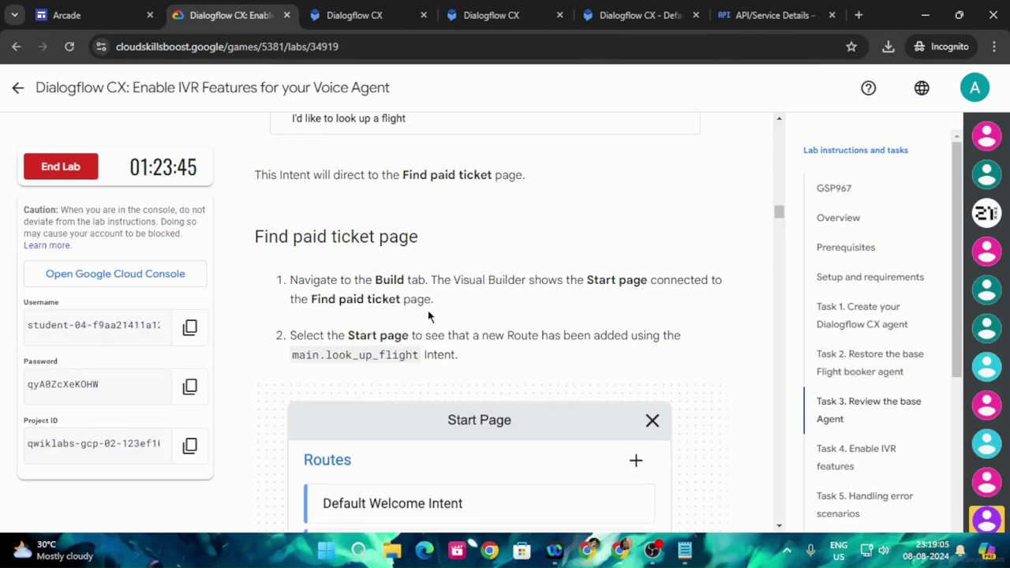
click(590, 14)
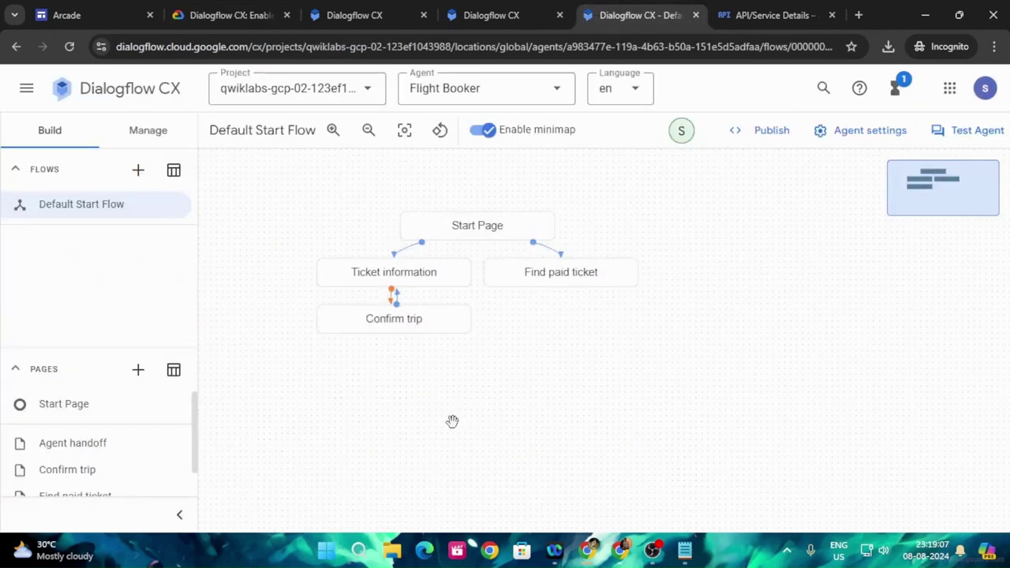
click(485, 228)
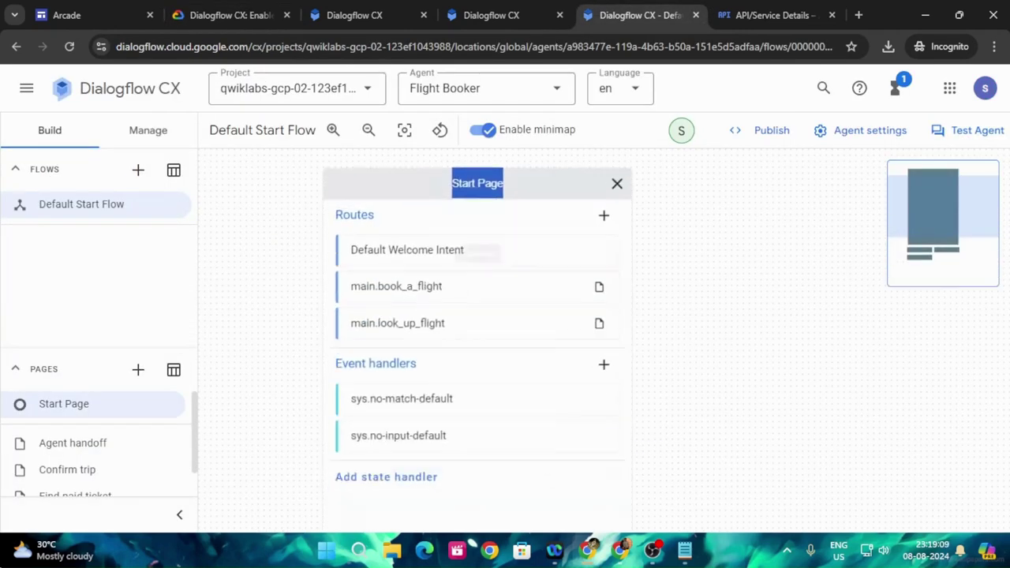
Compare the Start Page's routes with the lab instructions and open the main.look_up_flight route
click(215, 13)
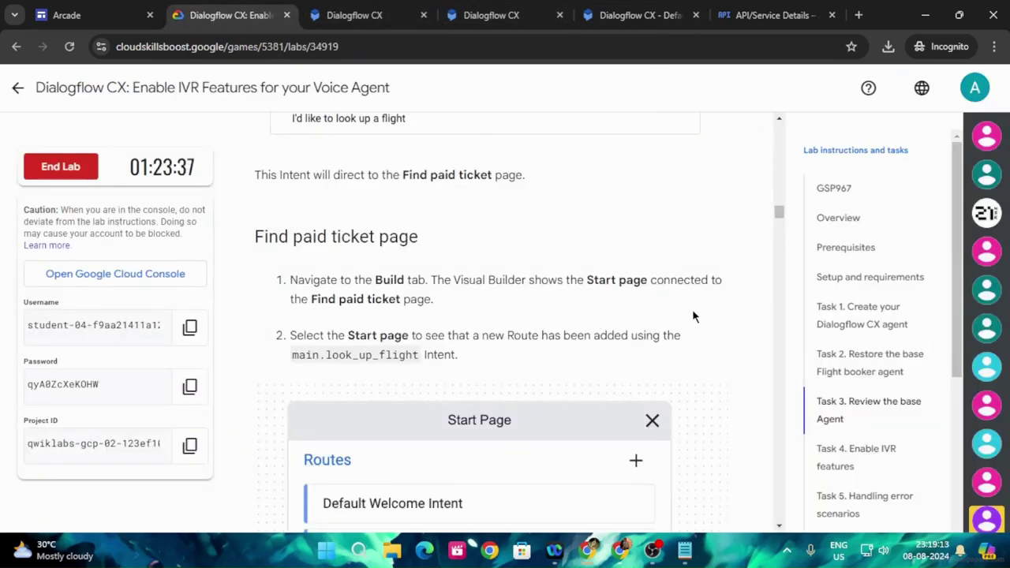
scroll(694, 316, down, 2)
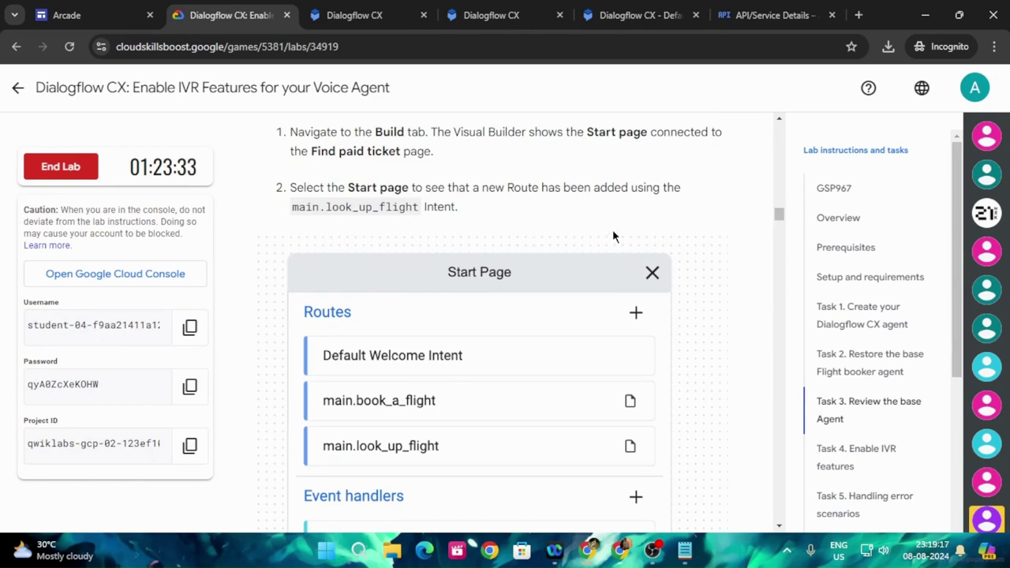
click(635, 15)
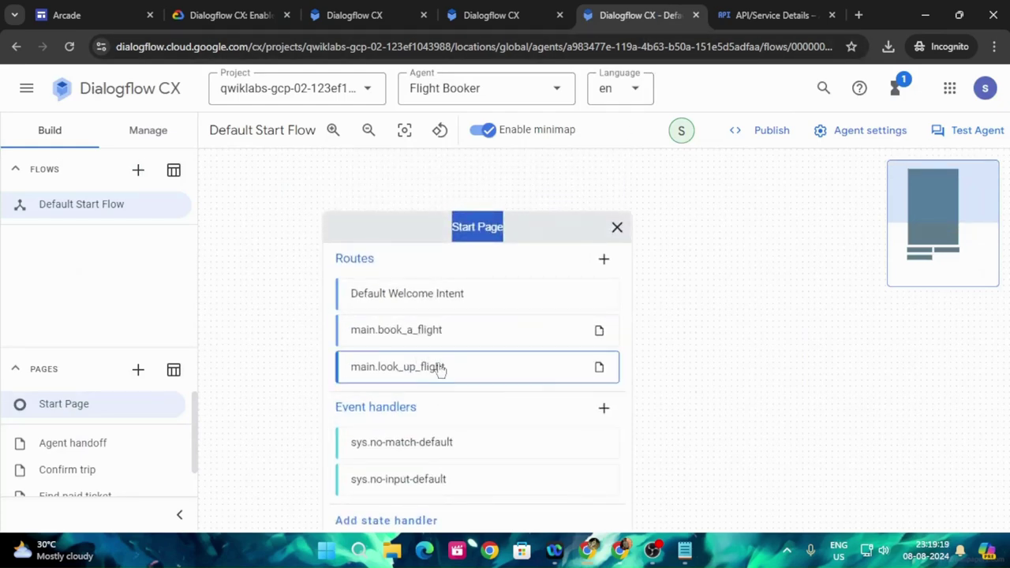
click(241, 8)
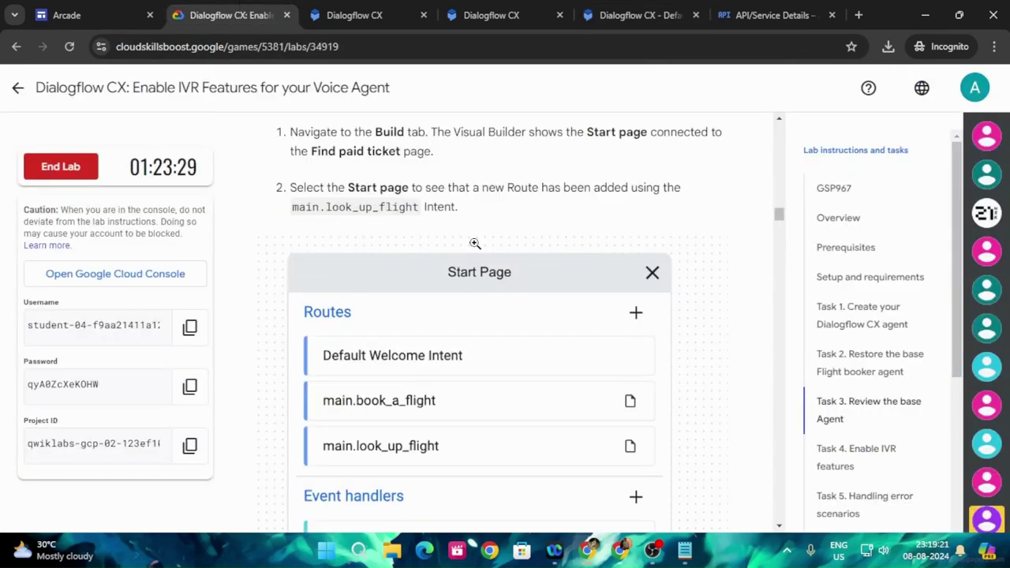
scroll(337, 252, down, 1)
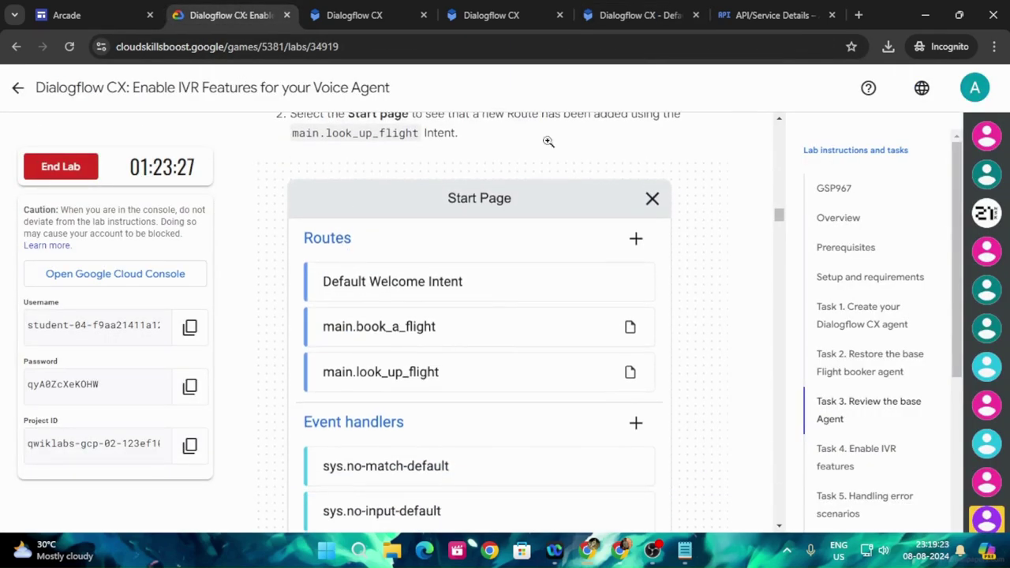
click(635, 15)
click(449, 377)
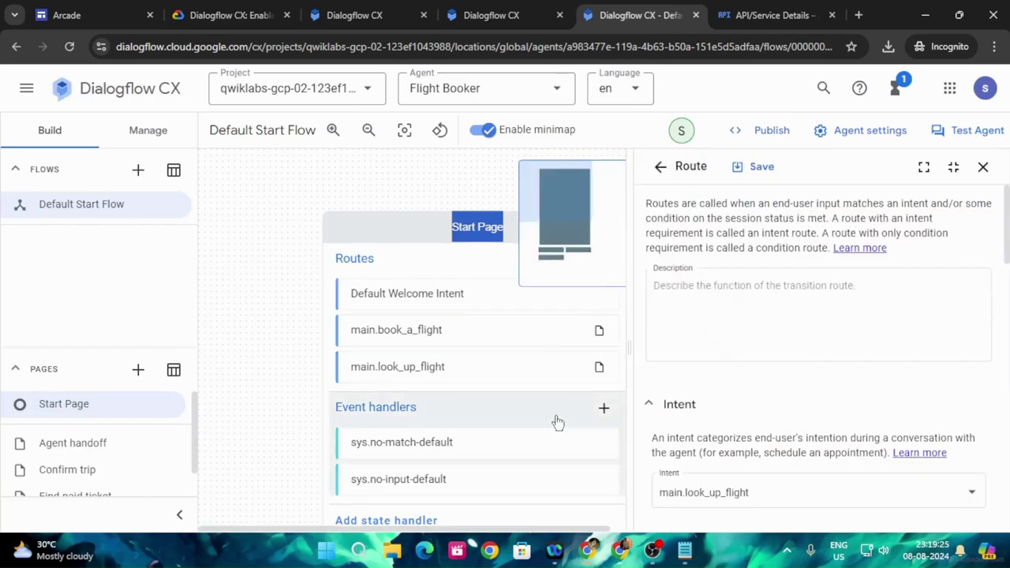
Read the instructions on the main.look_up_flight route's transition and inspect the route's target page setting in Dialogflow CX
click(254, 20)
scroll(475, 350, down, 3)
scroll(477, 351, down, 3)
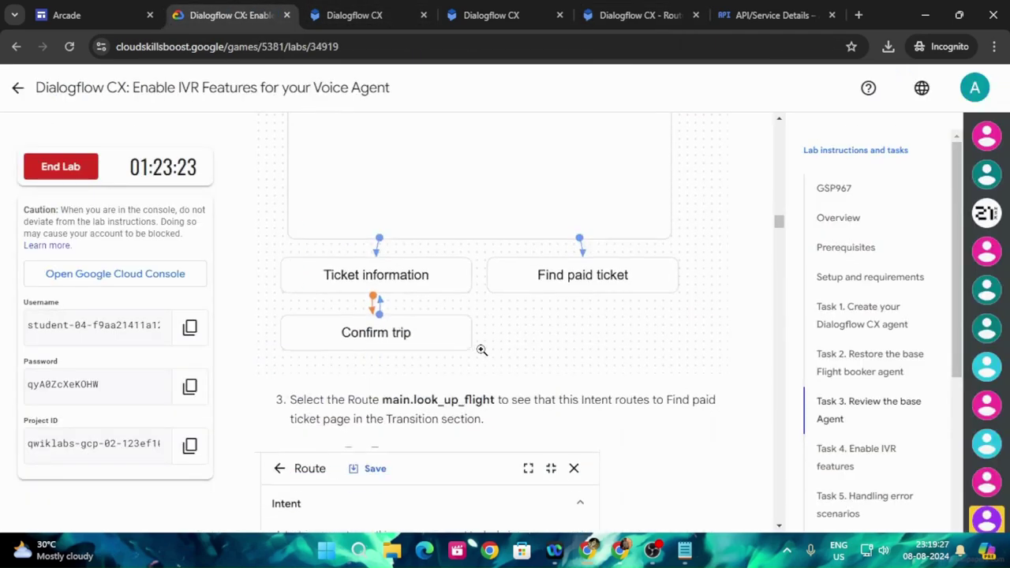
scroll(481, 350, down, 3)
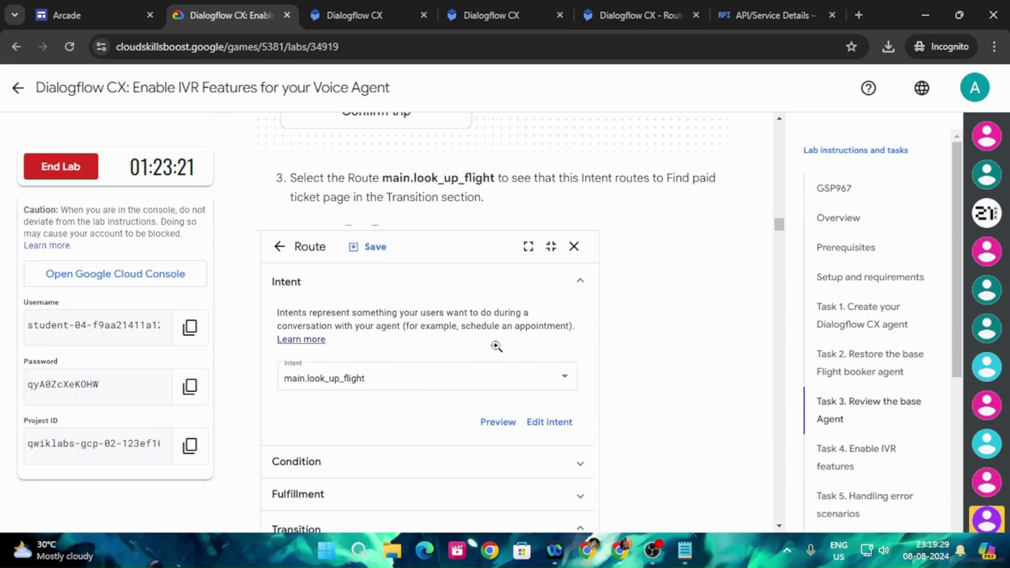
scroll(602, 382, down, 2)
scroll(542, 526, up, 2)
click(644, 13)
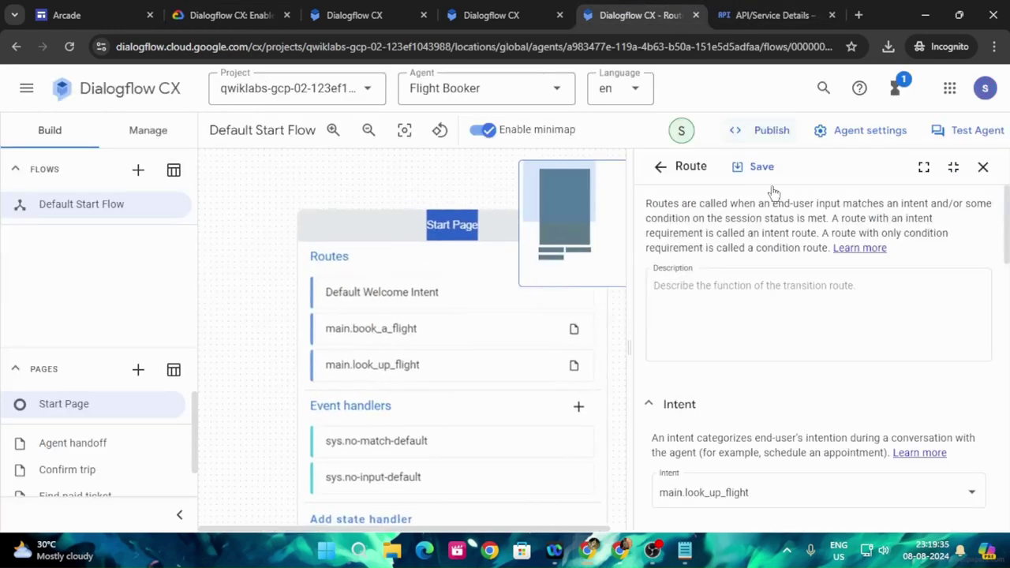
scroll(883, 377, down, 10)
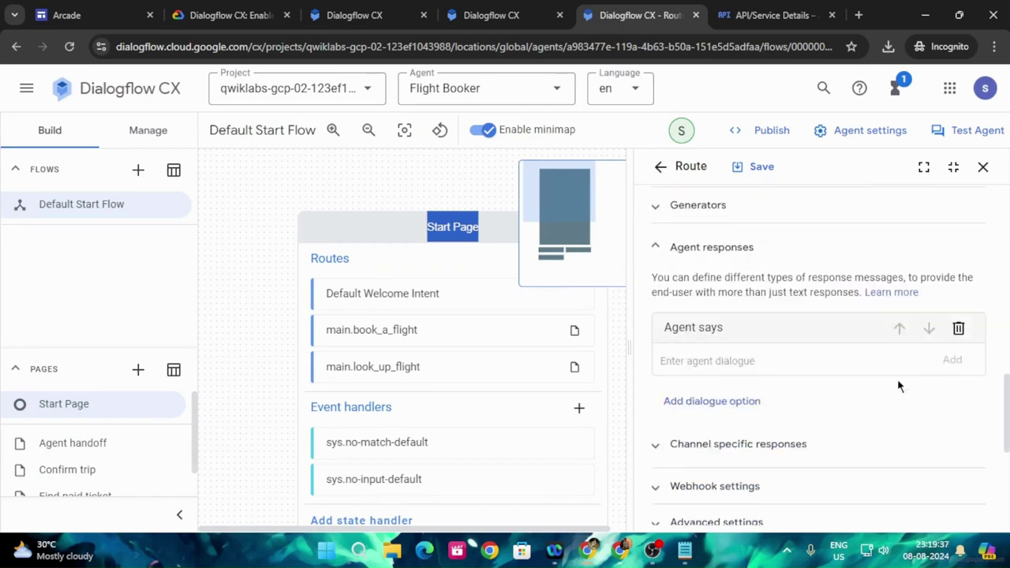
scroll(897, 385, down, 5)
click(703, 434)
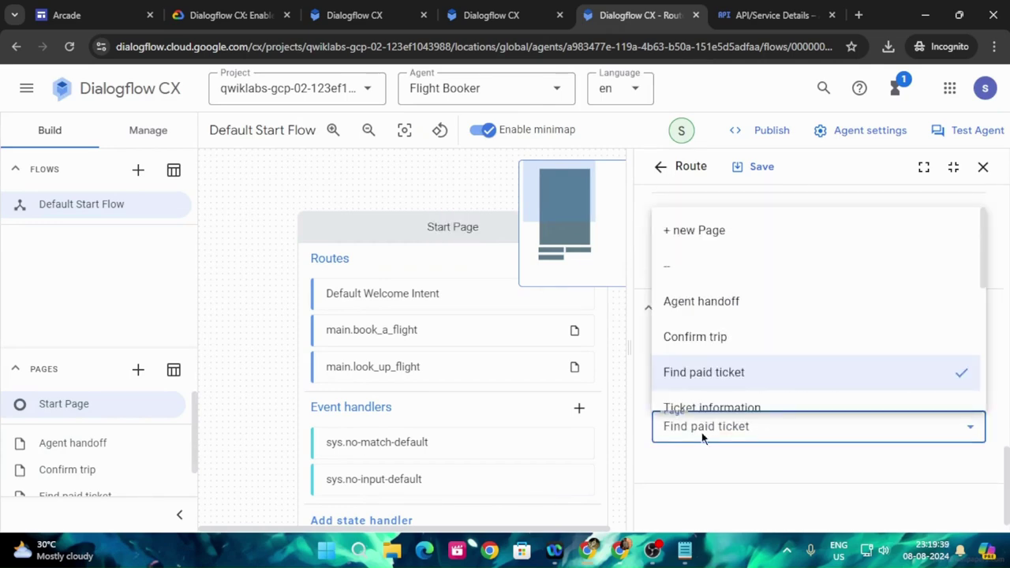
click(689, 429)
Read the confirmation number parameter instructions and select Find paid ticket as the main.look_up_flight route's transition page
click(229, 15)
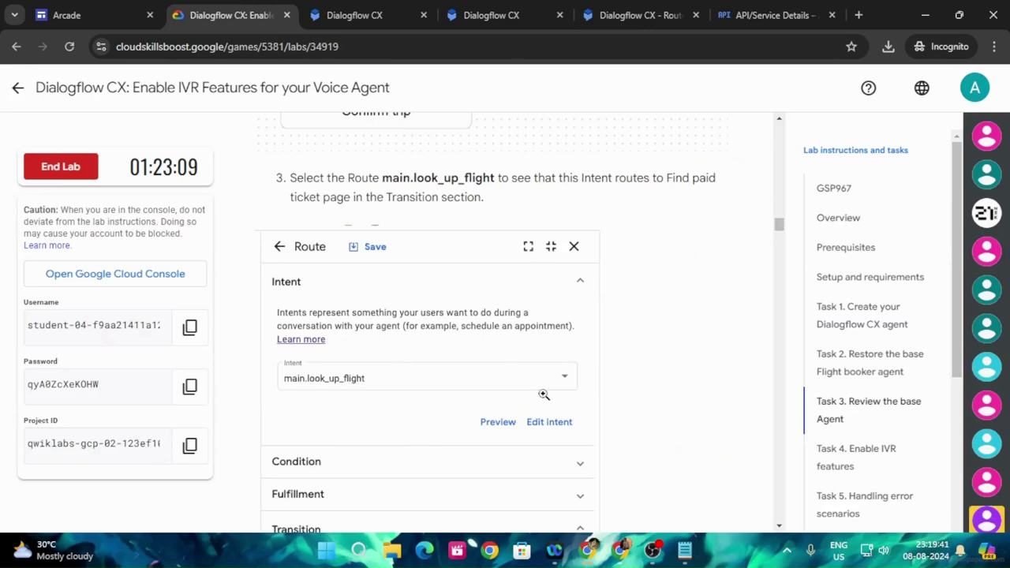
scroll(550, 402, down, 2)
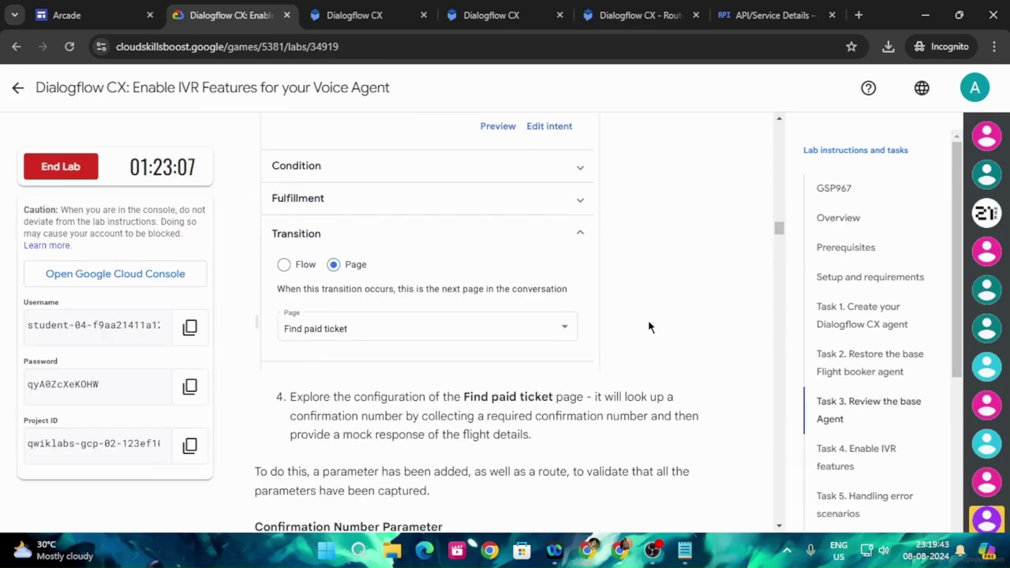
scroll(648, 320, down, 4)
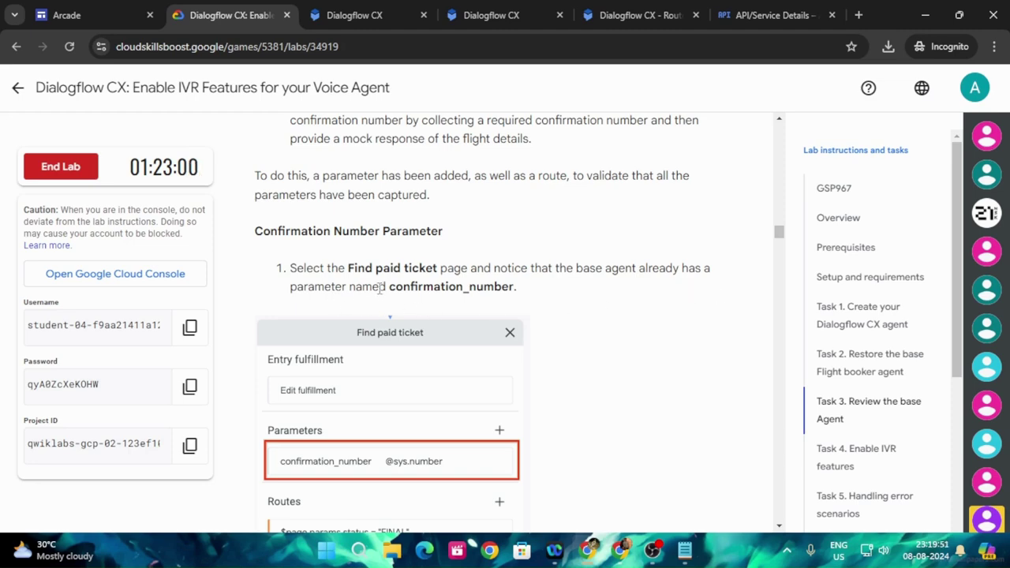
click(639, 15)
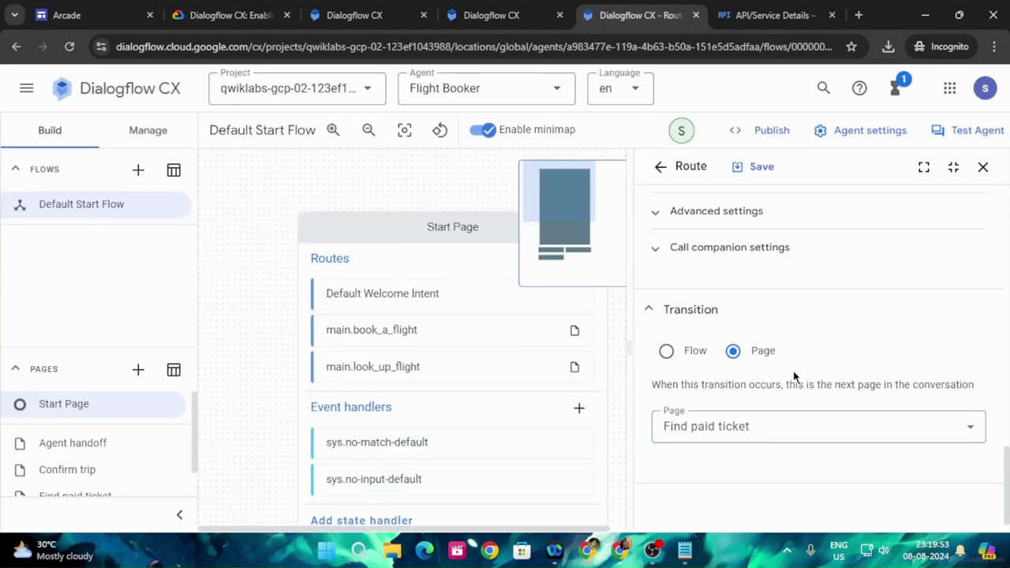
click(789, 426)
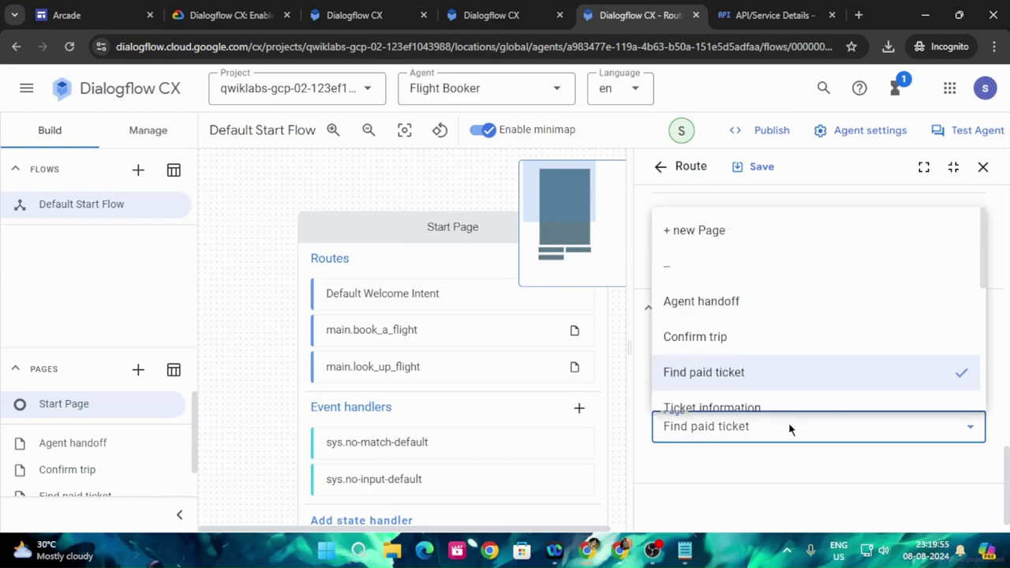
scroll(778, 383, down, 2)
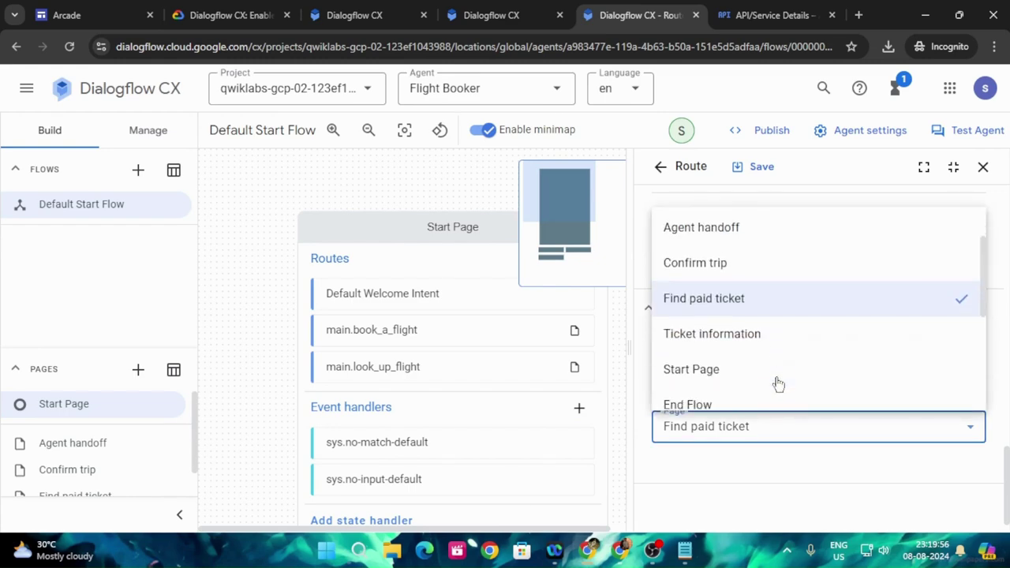
click(777, 297)
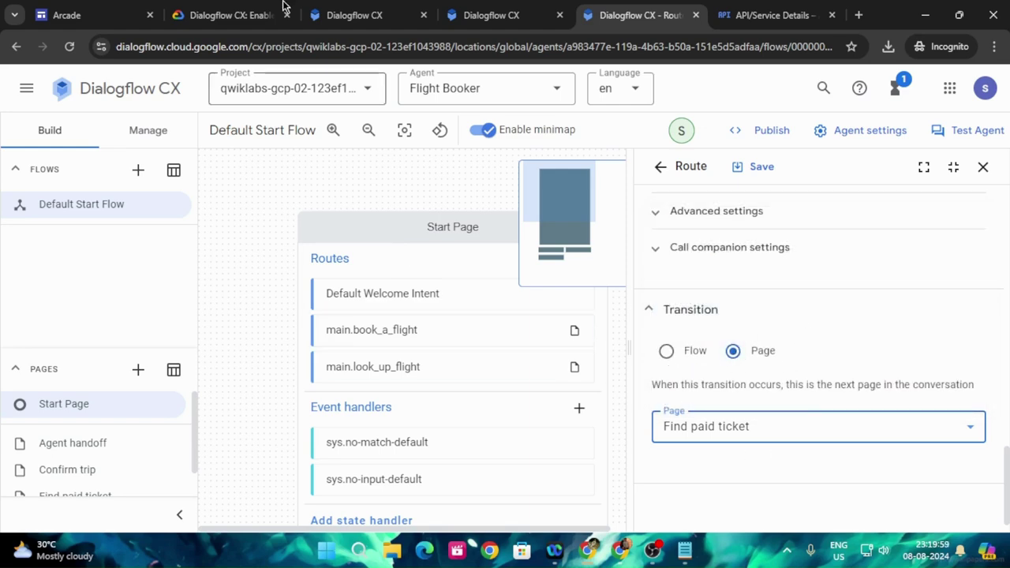
Look for the confirmation_number parameter in the main.look_up_flight route's settings, including its parameter presets
click(236, 14)
scroll(528, 395, down, 2)
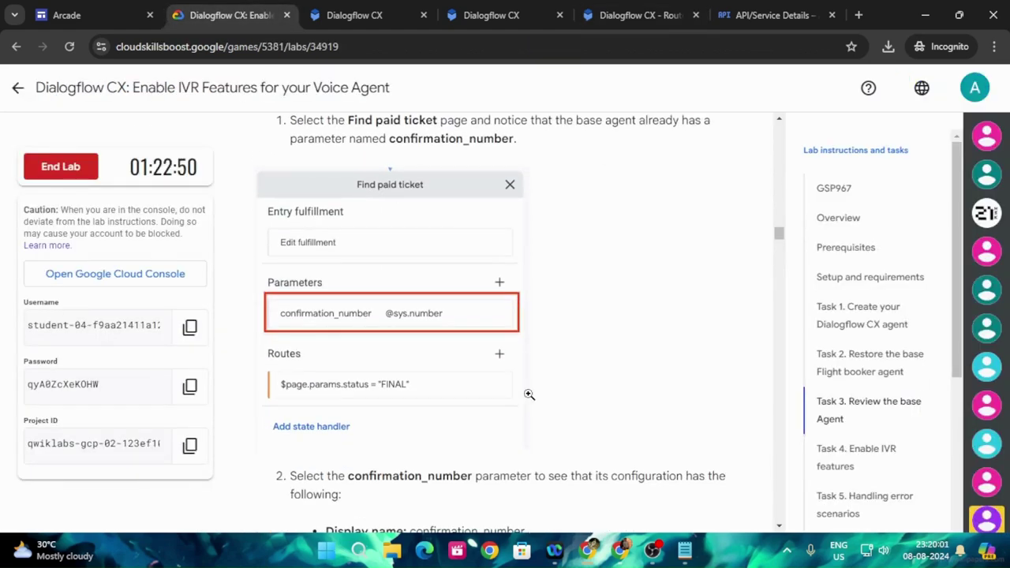
scroll(528, 394, up, 1)
click(640, 14)
scroll(794, 336, up, 2)
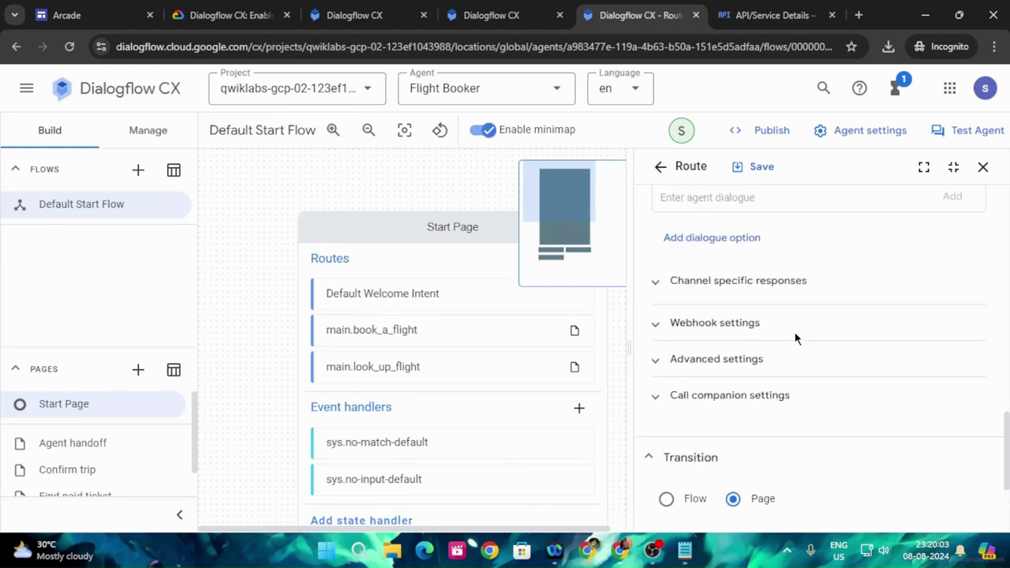
scroll(794, 338, up, 3)
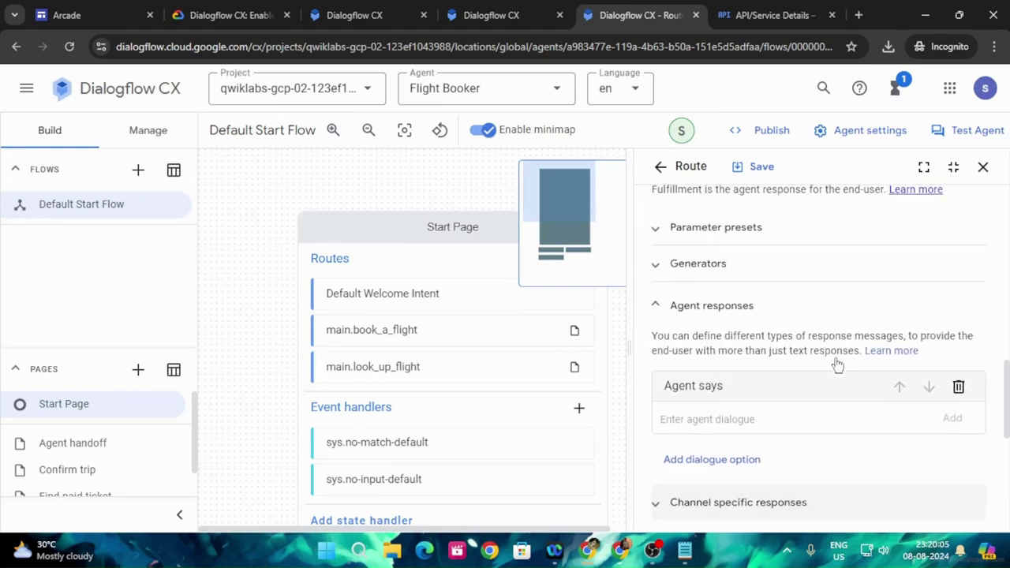
click(805, 232)
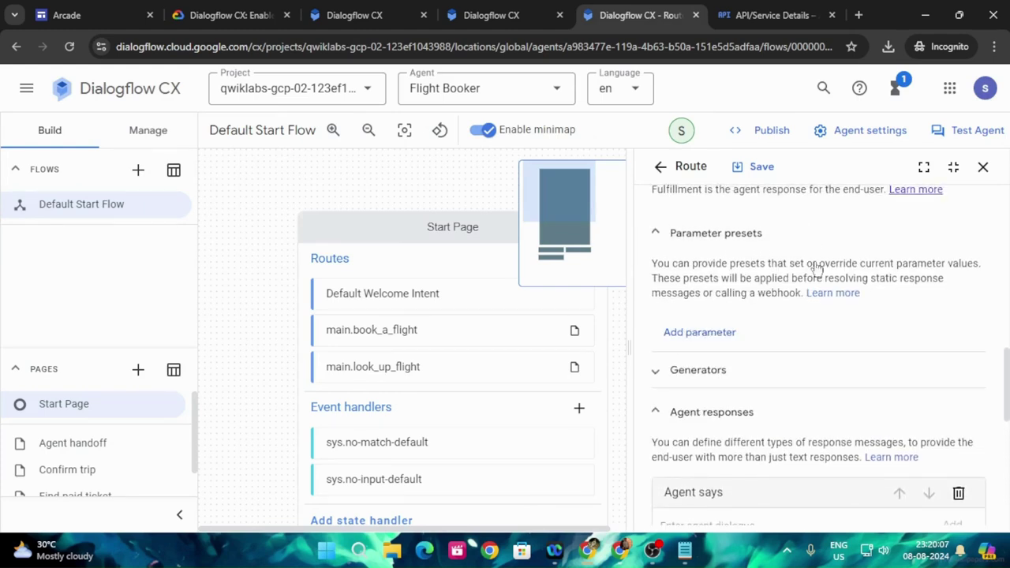
scroll(809, 255, down, 2)
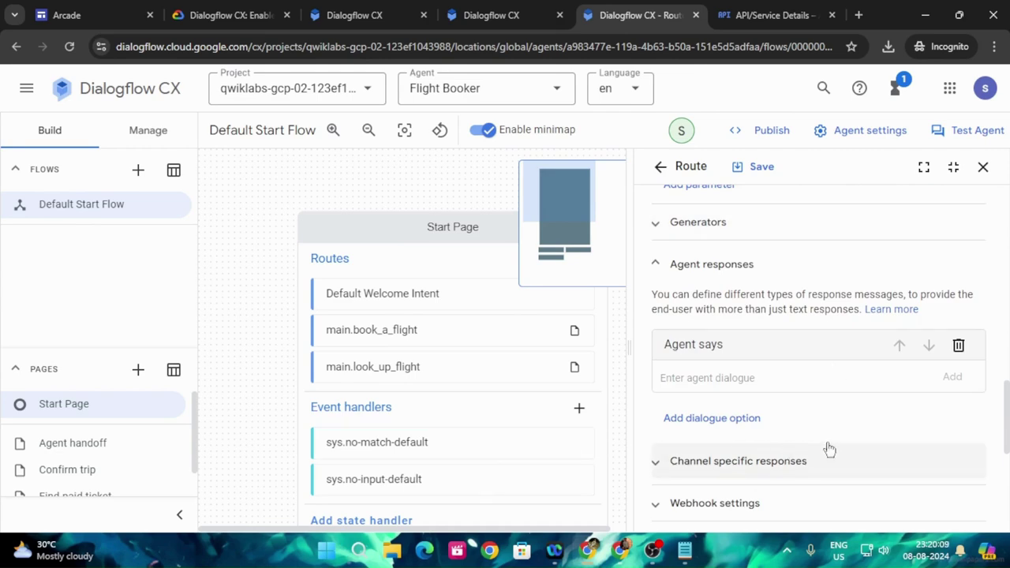
scroll(828, 447, down, 4)
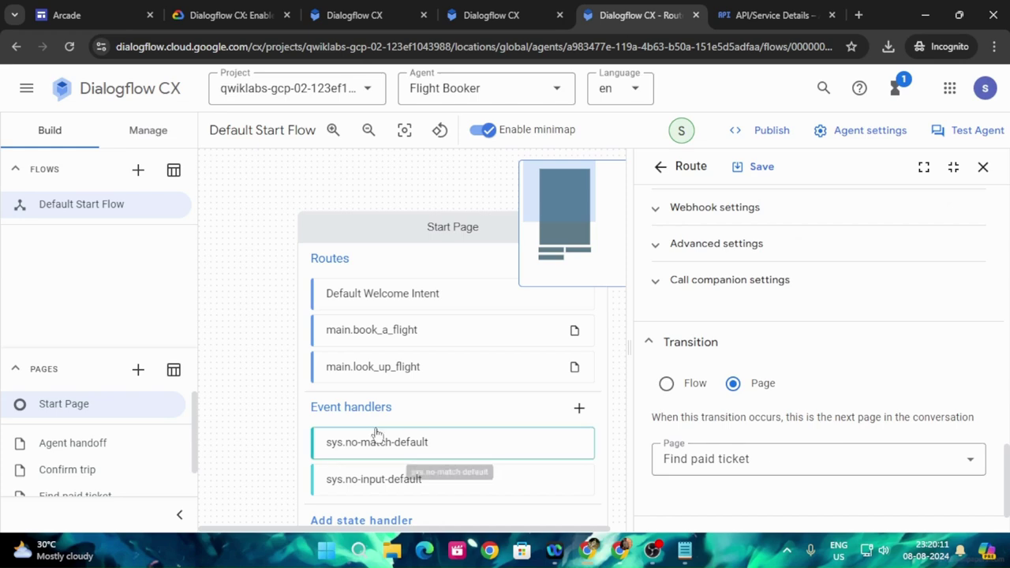
Reread the confirmation_number parameter instructions in the lab and close the main.look_up_flight route's settings in Dialogflow CX
click(225, 10)
scroll(499, 405, down, 5)
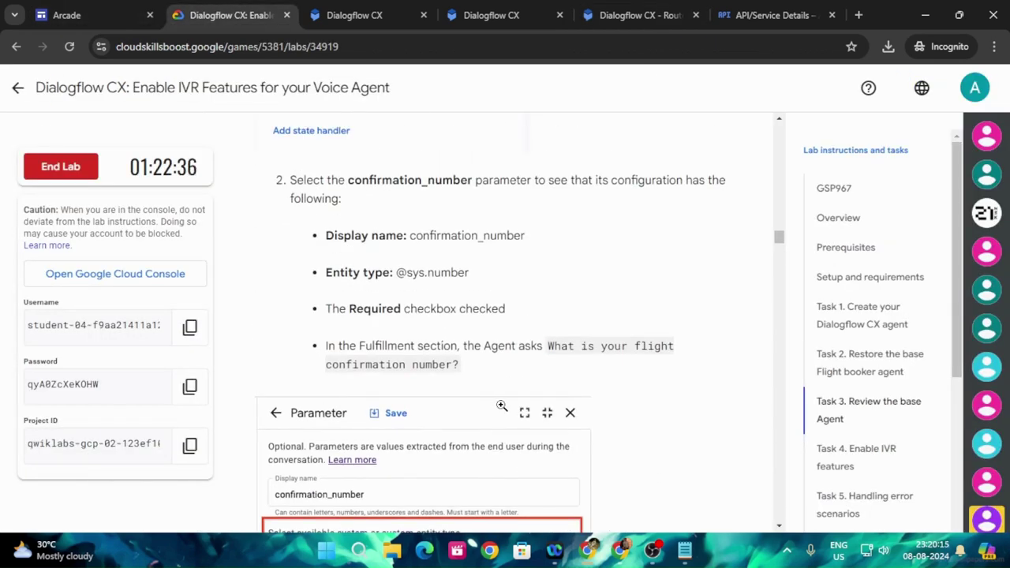
scroll(505, 404, up, 4)
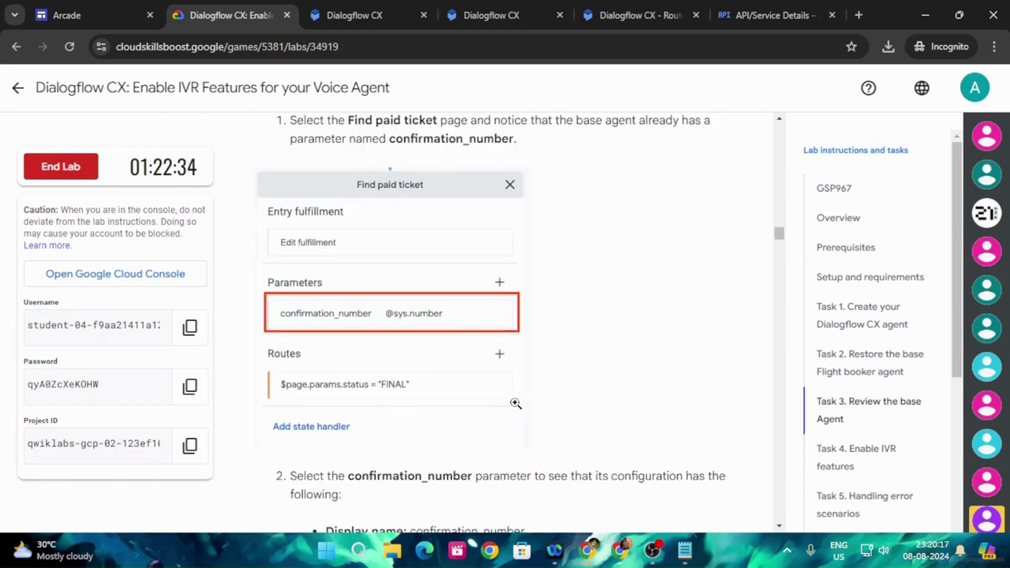
scroll(515, 403, up, 1)
click(631, 14)
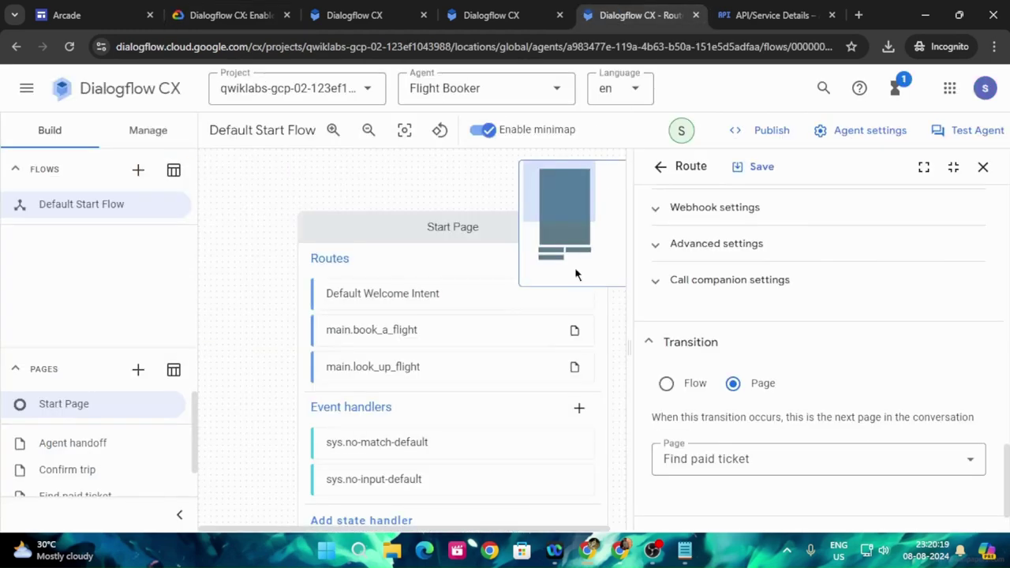
click(982, 167)
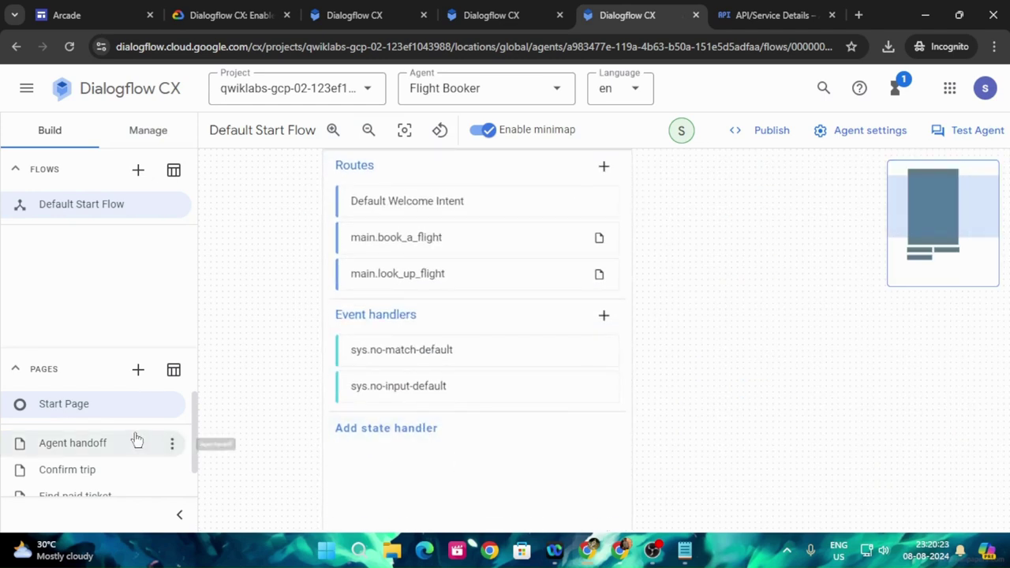
Open the confirmation_number parameter of the Find paid ticket page and compare its display name with the lab instructions
scroll(135, 446, down, 1)
triple_click(111, 454)
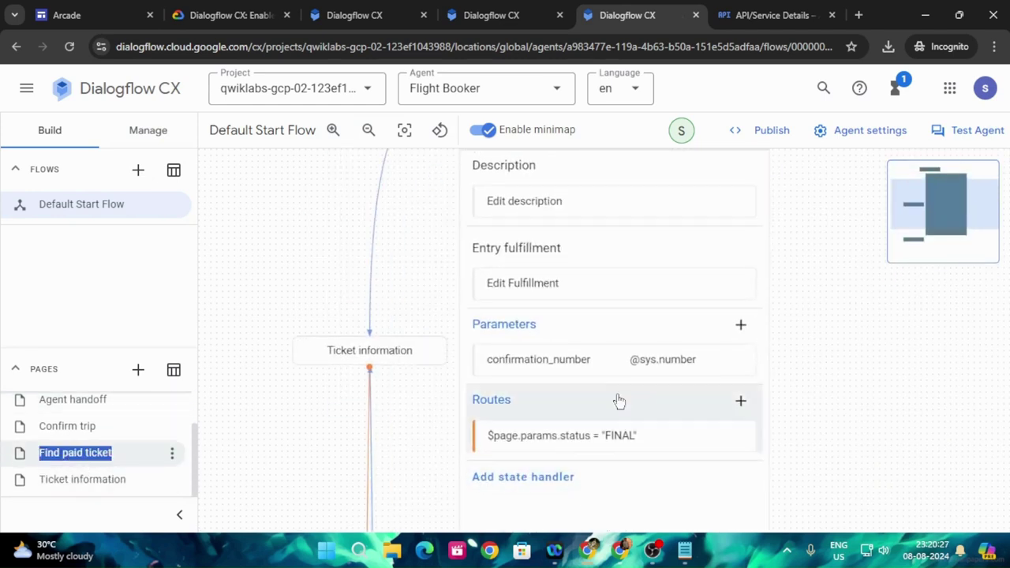
click(584, 365)
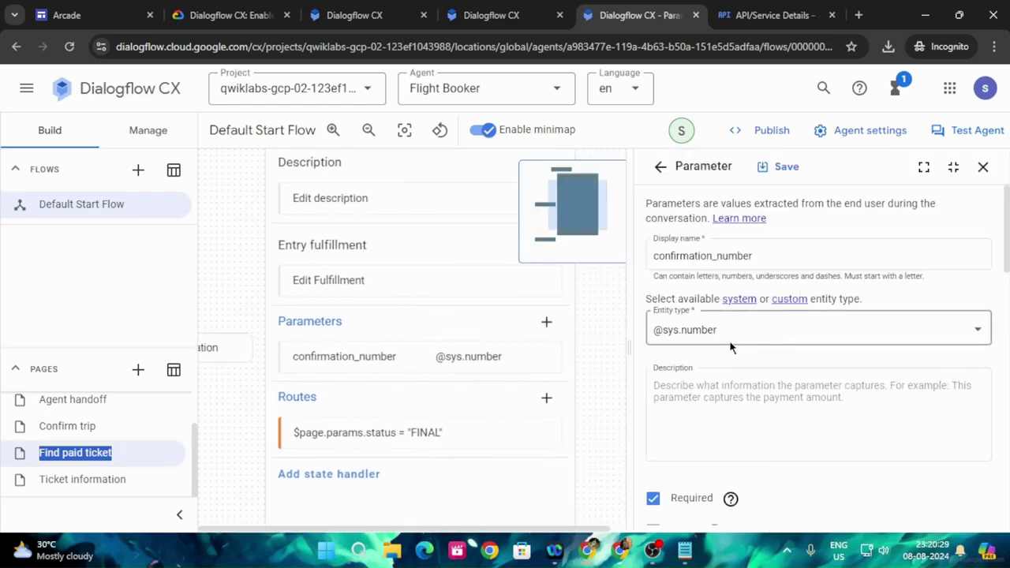
click(229, 15)
scroll(379, 333, down, 1)
scroll(380, 333, down, 2)
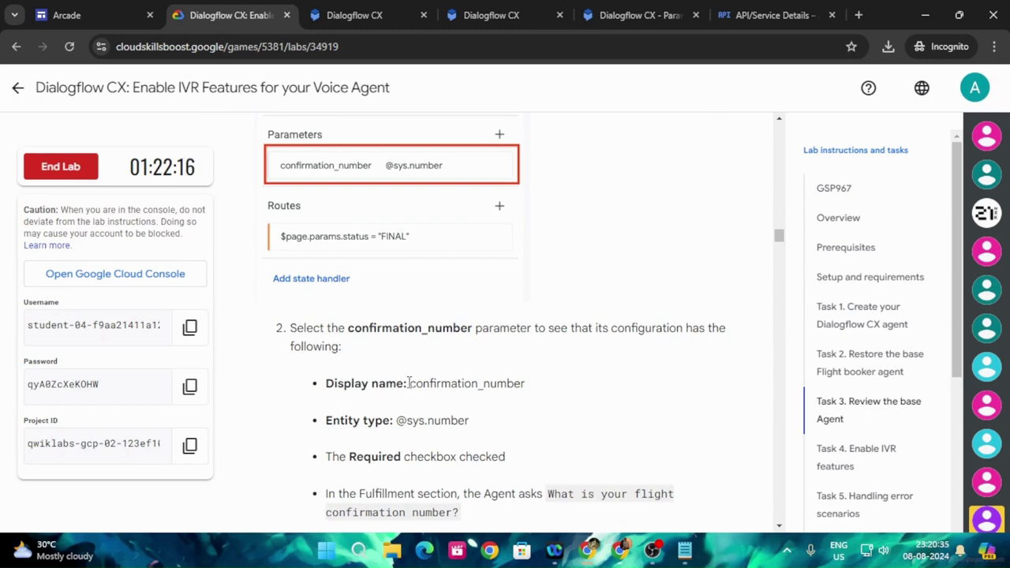
drag(409, 383, 552, 389)
click(608, 15)
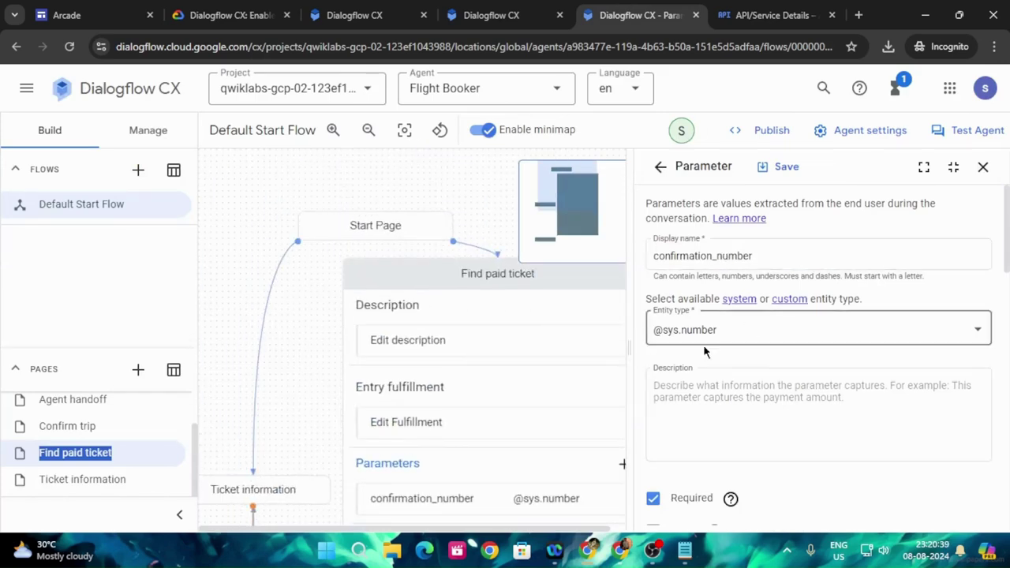
Check the confirmation_number parameter's entity type, Required option and agent response against the lab's expected configuration
key(ctrl+2)
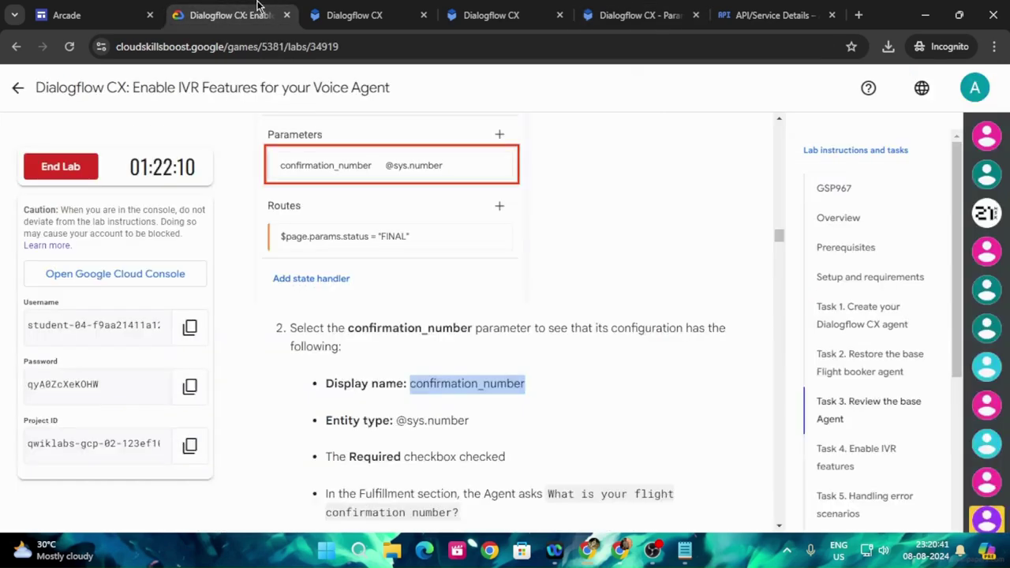
scroll(471, 453, down, 1)
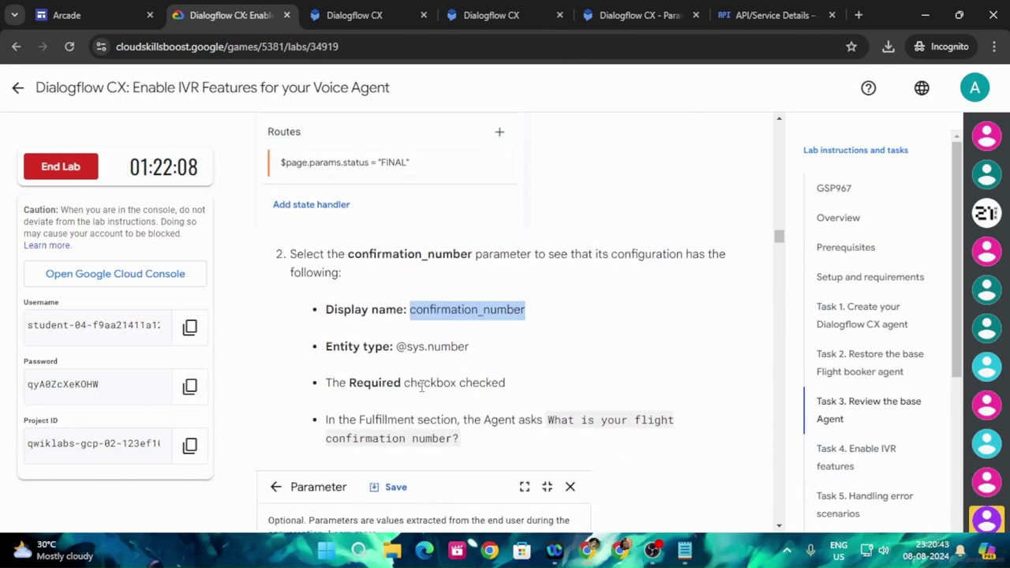
scroll(428, 386, down, 1)
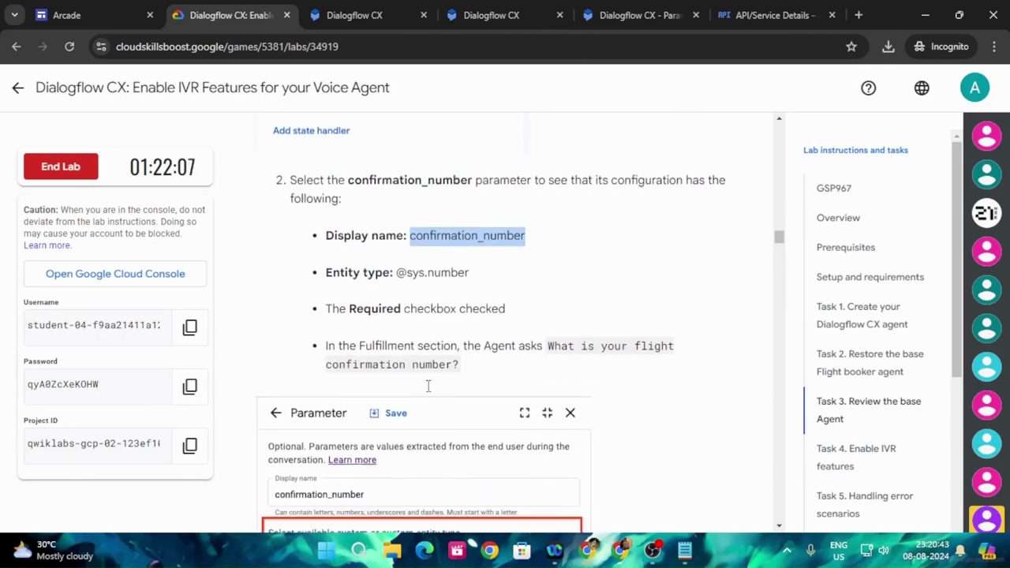
click(655, 12)
scroll(733, 436, down, 3)
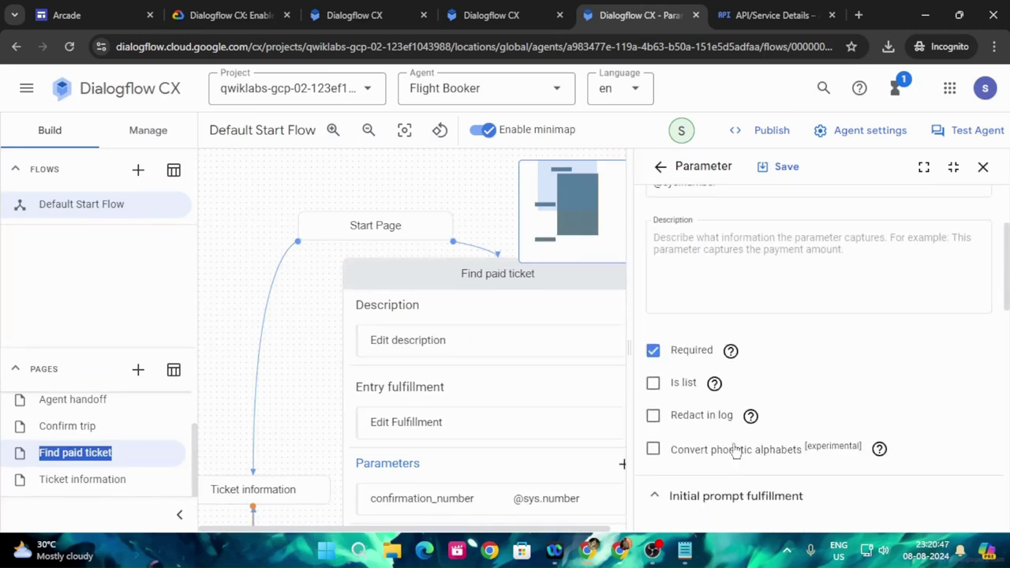
scroll(733, 468, down, 4)
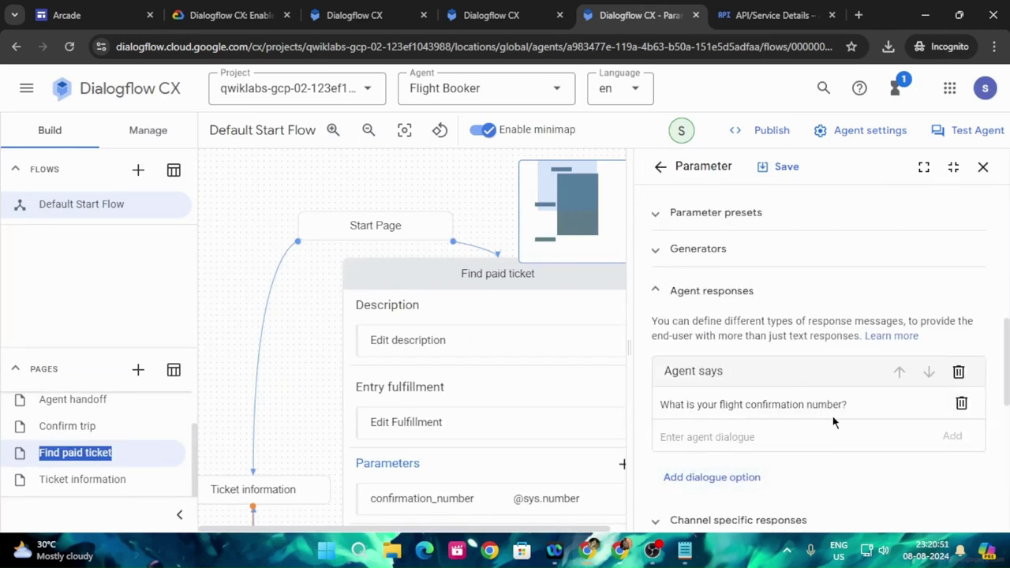
Read the lab's "Route on collected parameter" instructions for the Find paid ticket page
click(228, 15)
scroll(621, 386, down, 5)
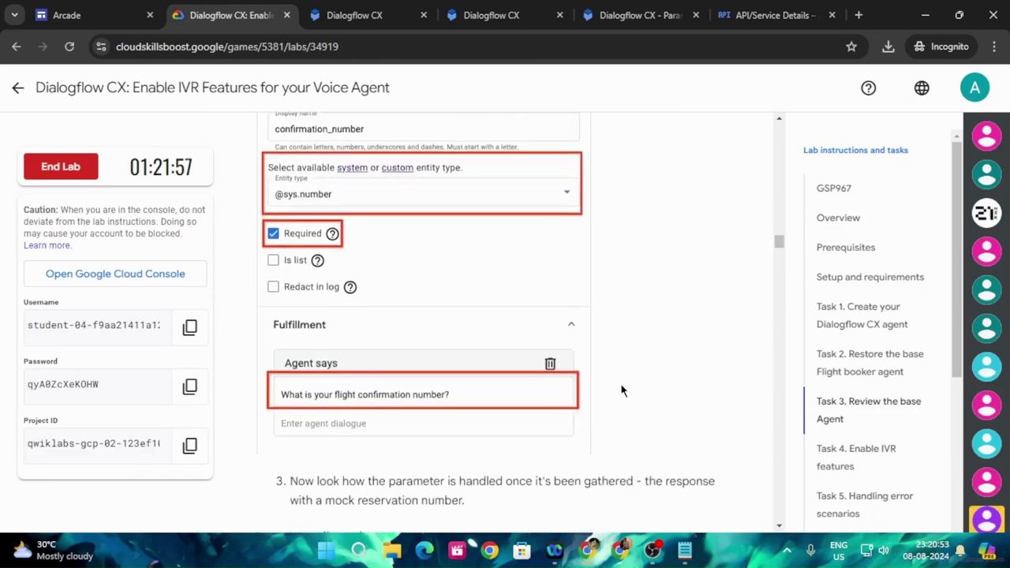
scroll(621, 389, down, 2)
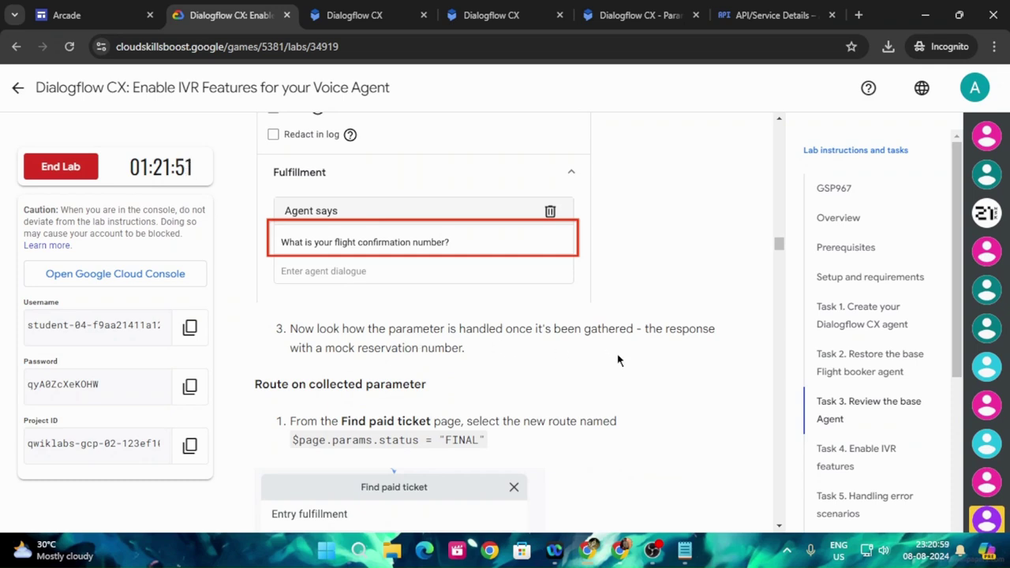
scroll(618, 360, down, 1)
scroll(556, 406, down, 1)
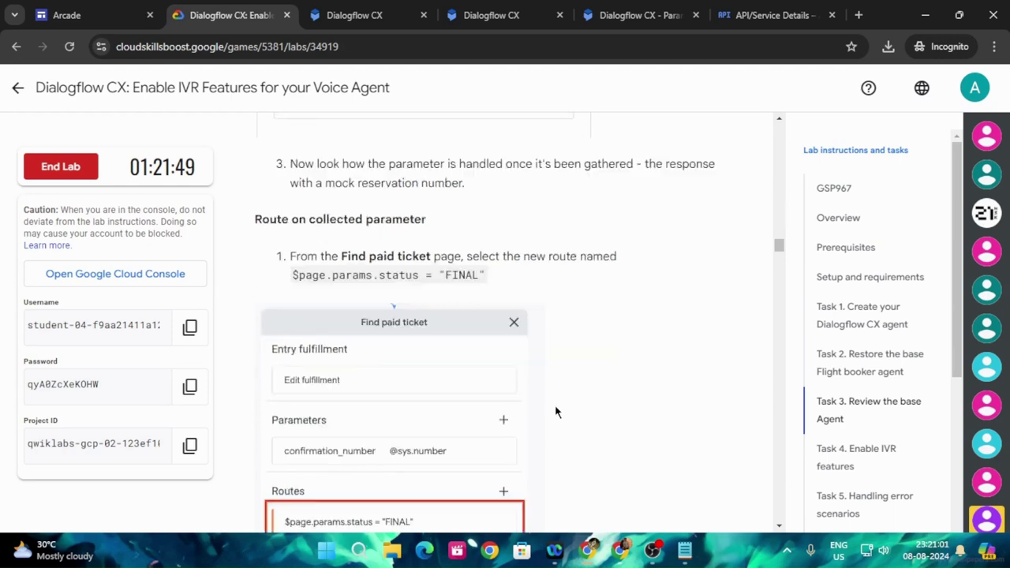
scroll(555, 411, down, 1)
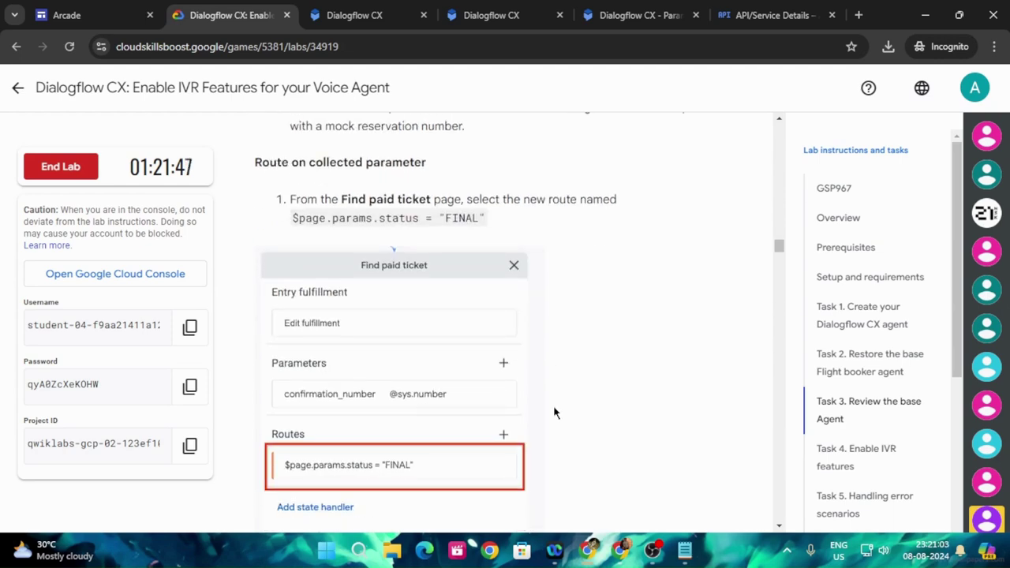
Look through the confirmation_number parameter's agent responses, settings and initial prompt fulfillment in Dialogflow CX
click(639, 15)
scroll(842, 422, down, 3)
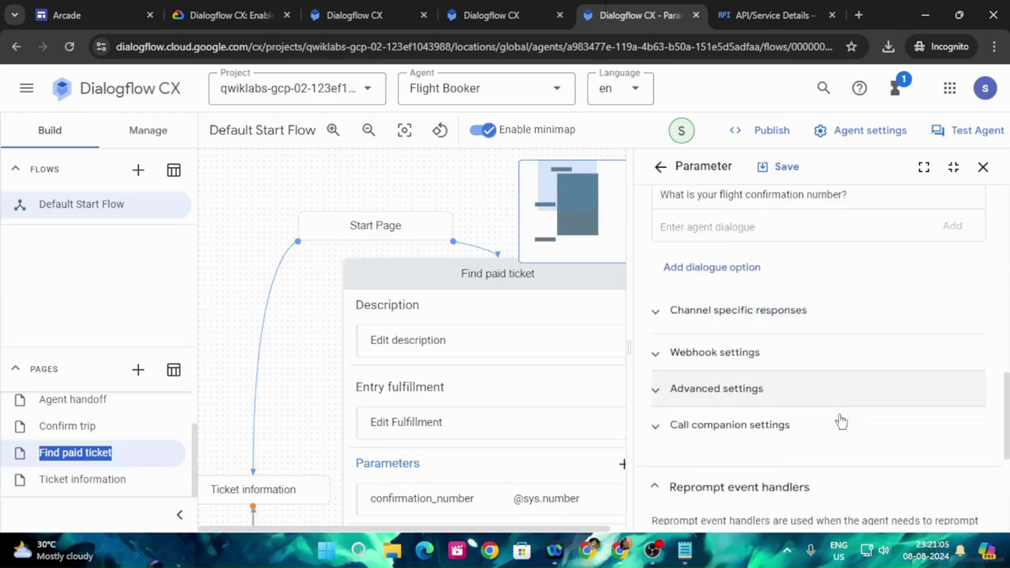
scroll(840, 430, down, 3)
scroll(841, 442, up, 5)
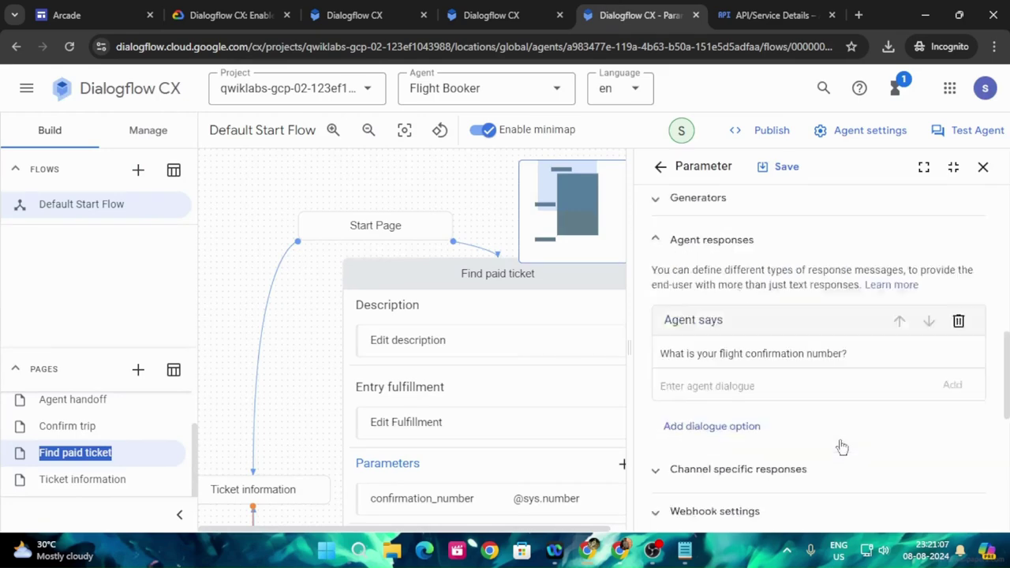
scroll(842, 448, up, 10)
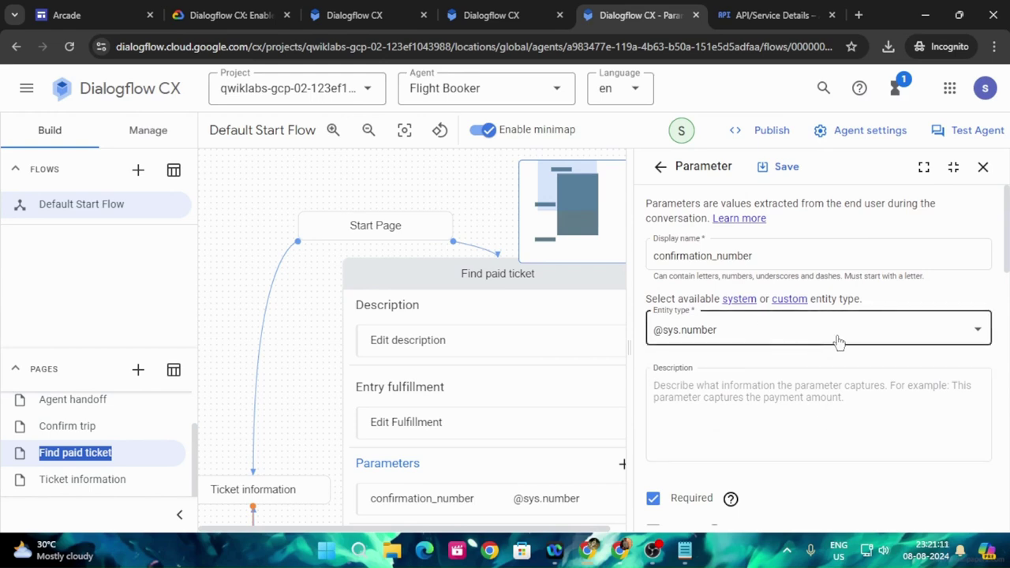
scroll(835, 355, down, 5)
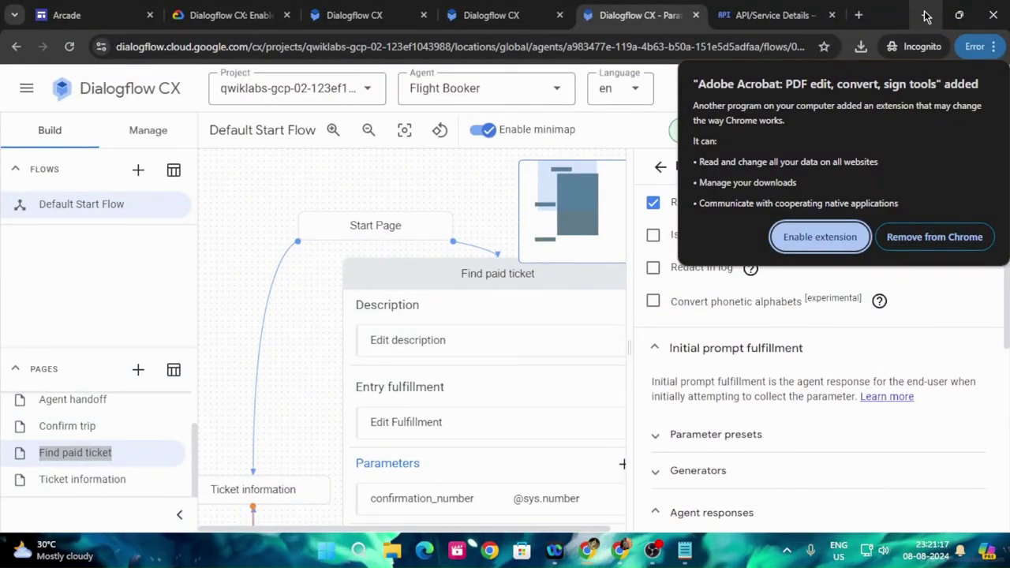
Remove the newly added Adobe Acrobat extension from Chrome and inspect the parameter's presets and reprompt event handlers
click(970, 237)
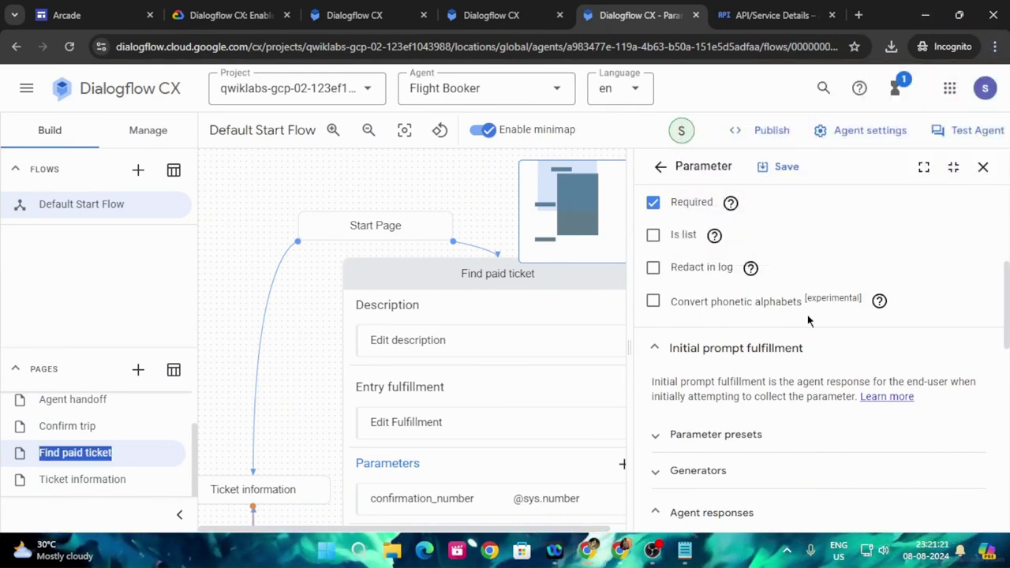
scroll(810, 330, down, 2)
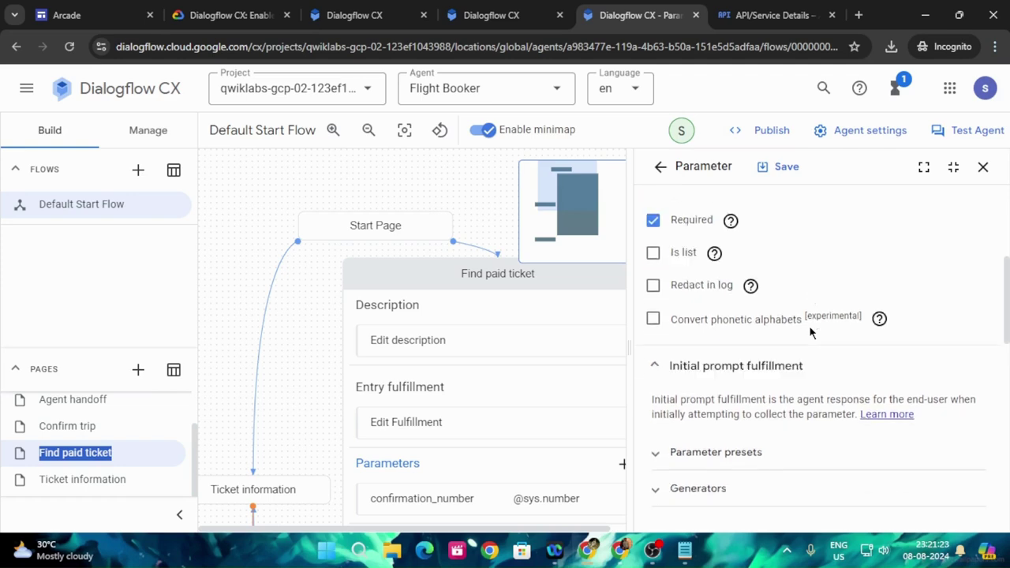
click(757, 360)
scroll(755, 362, down, 4)
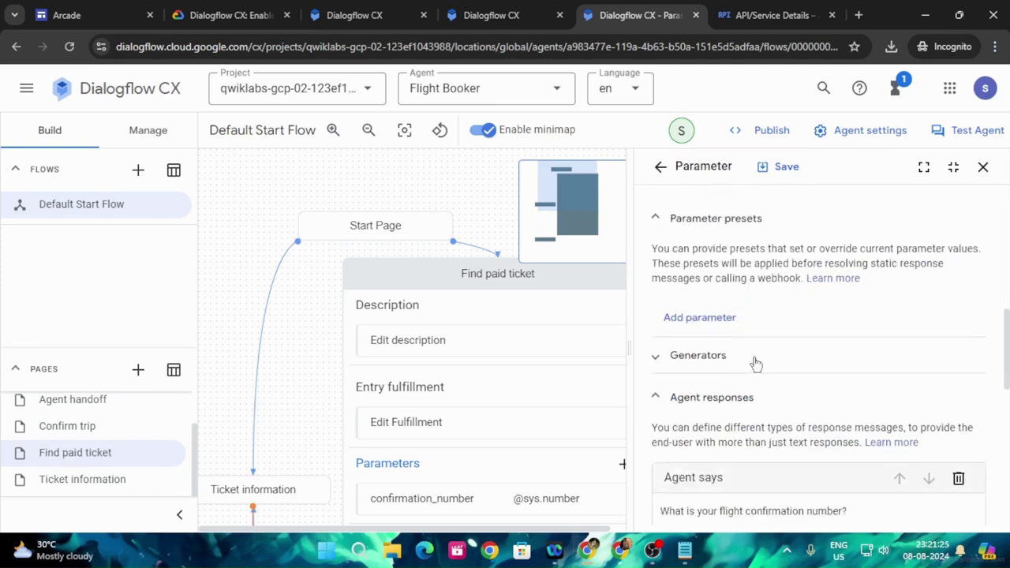
scroll(755, 361, down, 5)
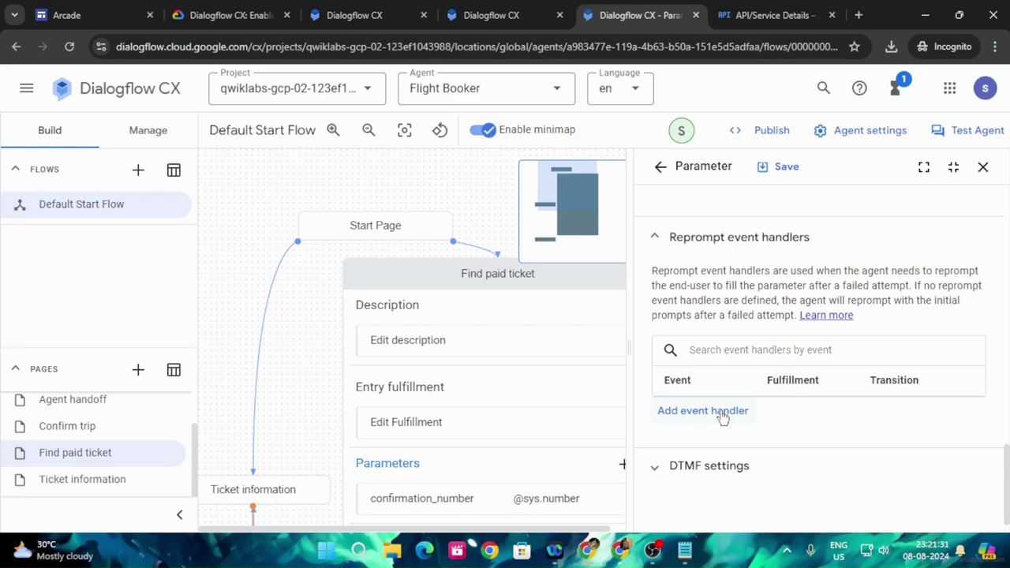
Read the lab's instructions on the route's condition and fulfillment and on testing the agent in the Simulator
click(229, 15)
scroll(584, 451, down, 2)
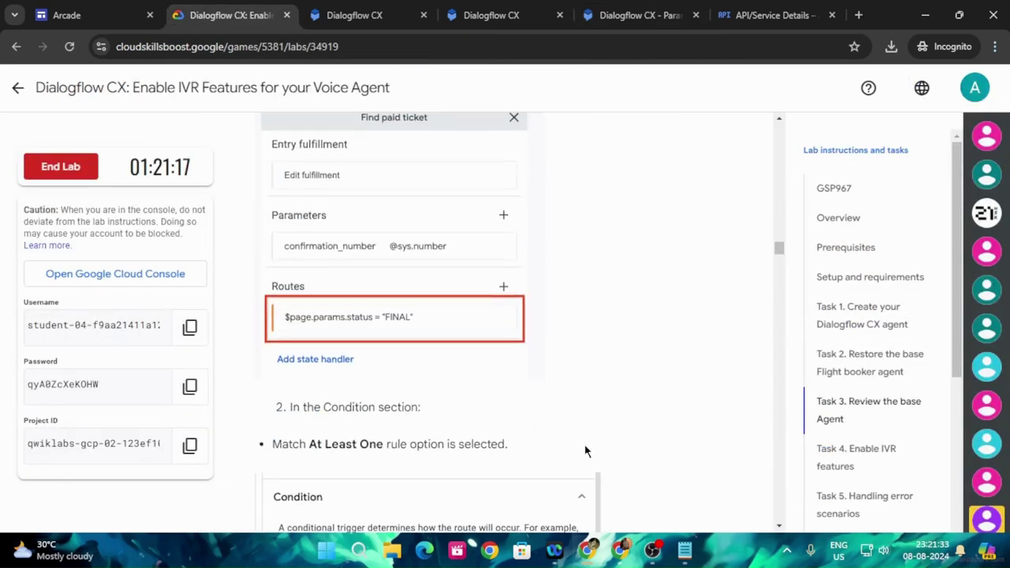
scroll(586, 442, down, 4)
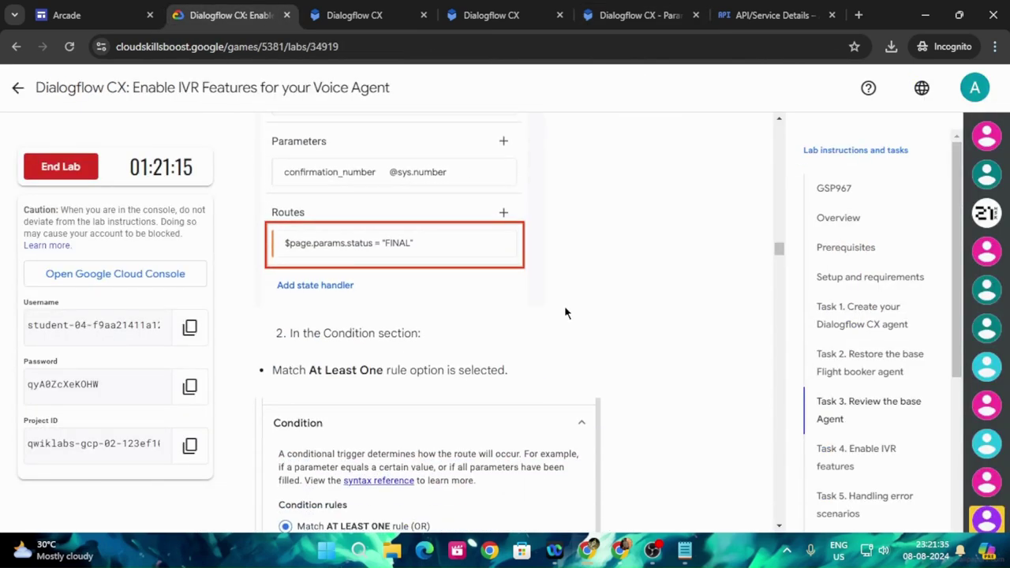
scroll(564, 308, down, 9)
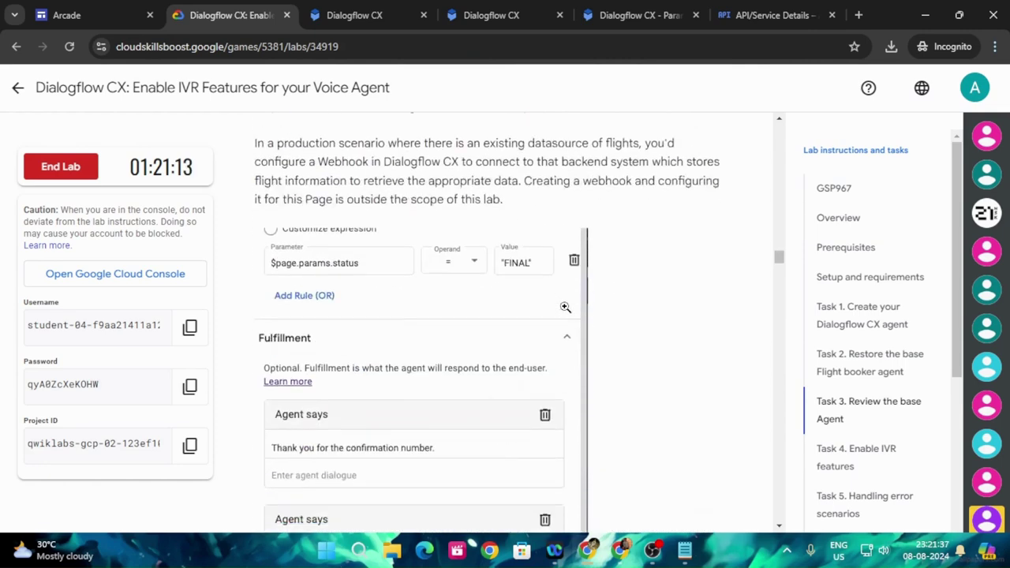
scroll(566, 307, down, 2)
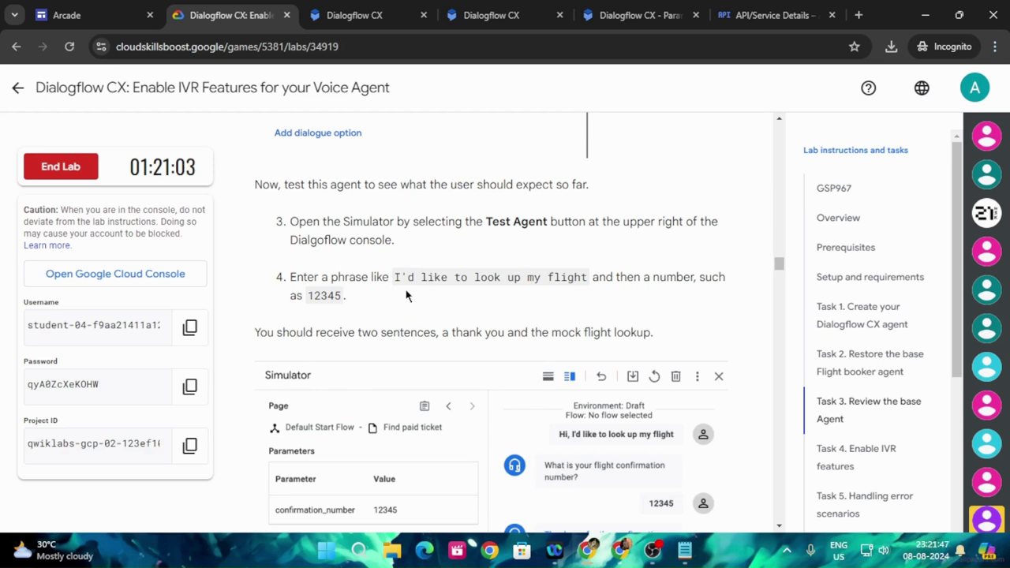
Test the Flight Booker agent in the Simulator with the lab's phrase "I'd like to look up my flight"
drag(394, 277, 586, 278)
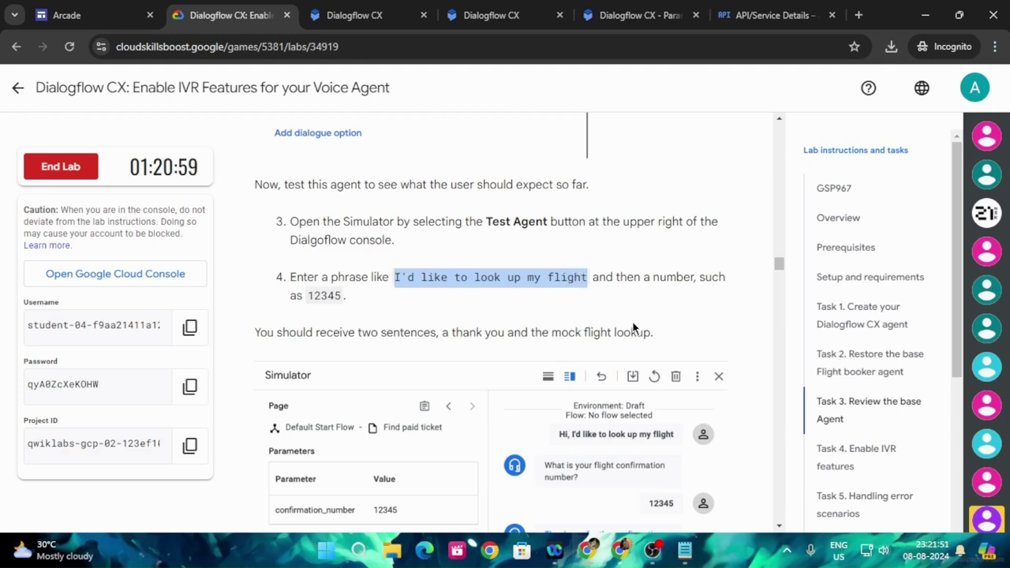
click(640, 15)
click(975, 132)
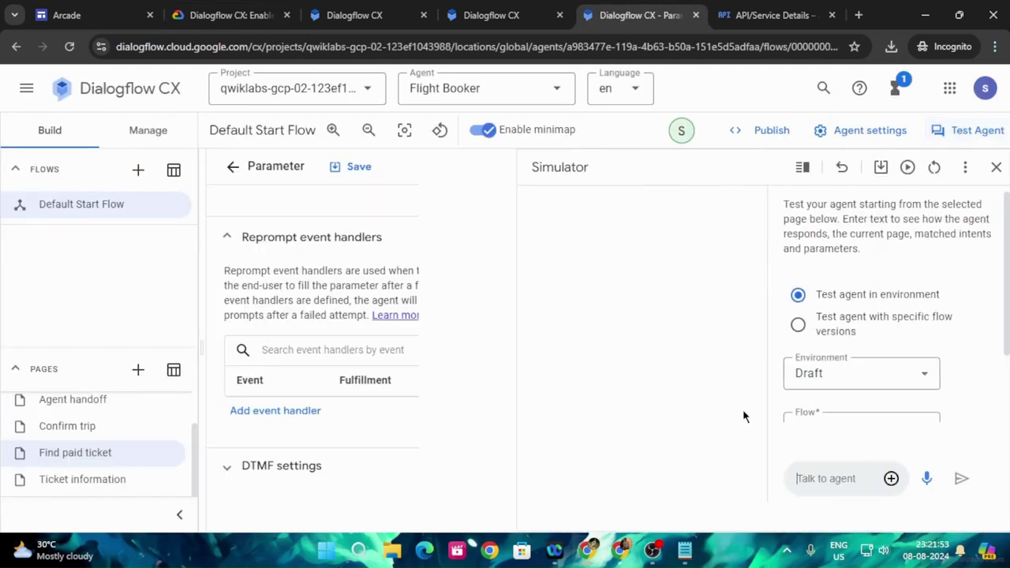
click(791, 484)
text(I'd like to look up my flight)
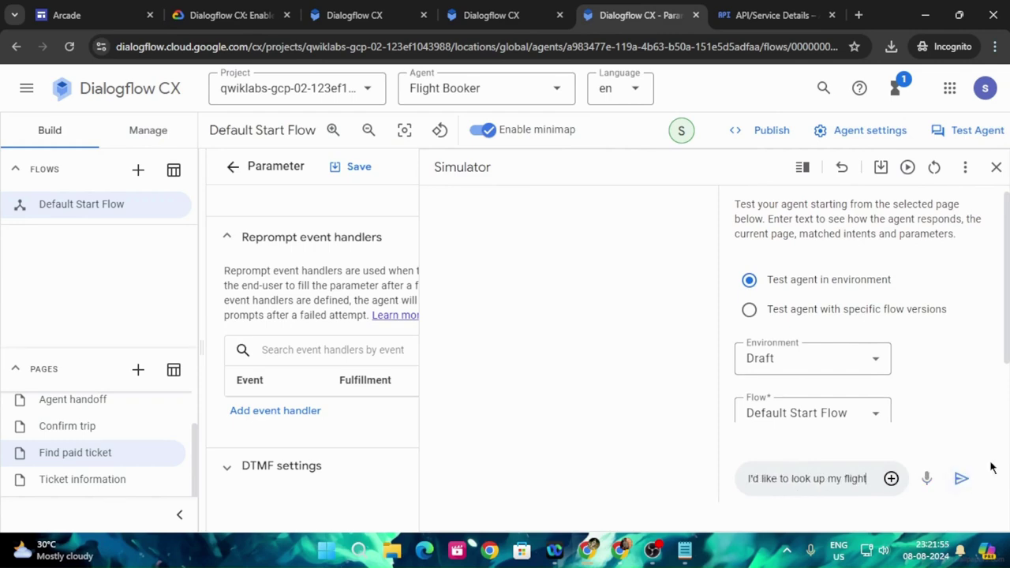
click(962, 480)
Read the lab's Task 4 up to the Enable Agent Settings instructions and open the Flight Booker agent's settings in Dialogflow CX
click(228, 15)
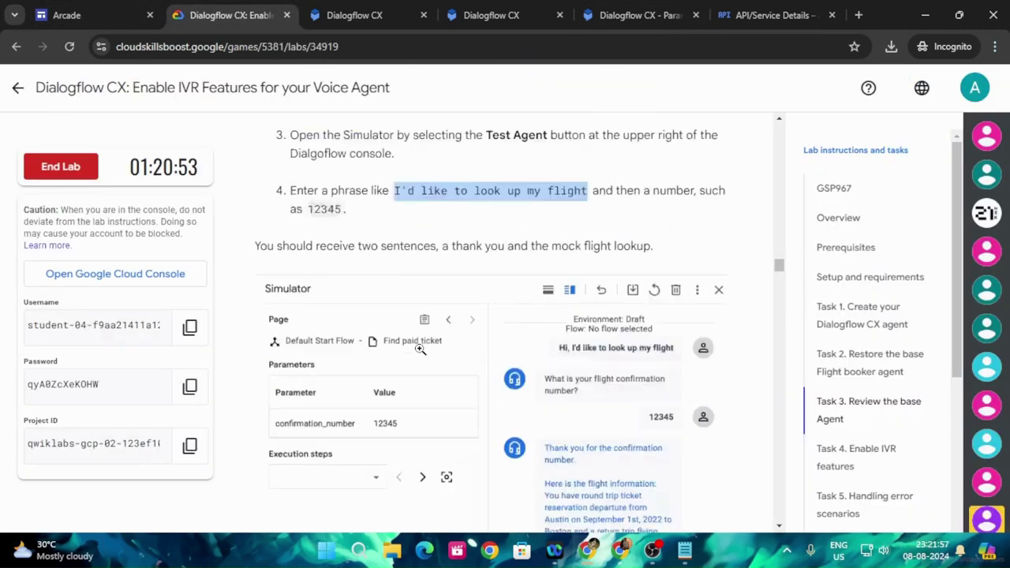
scroll(422, 350, down, 3)
scroll(422, 350, down, 10)
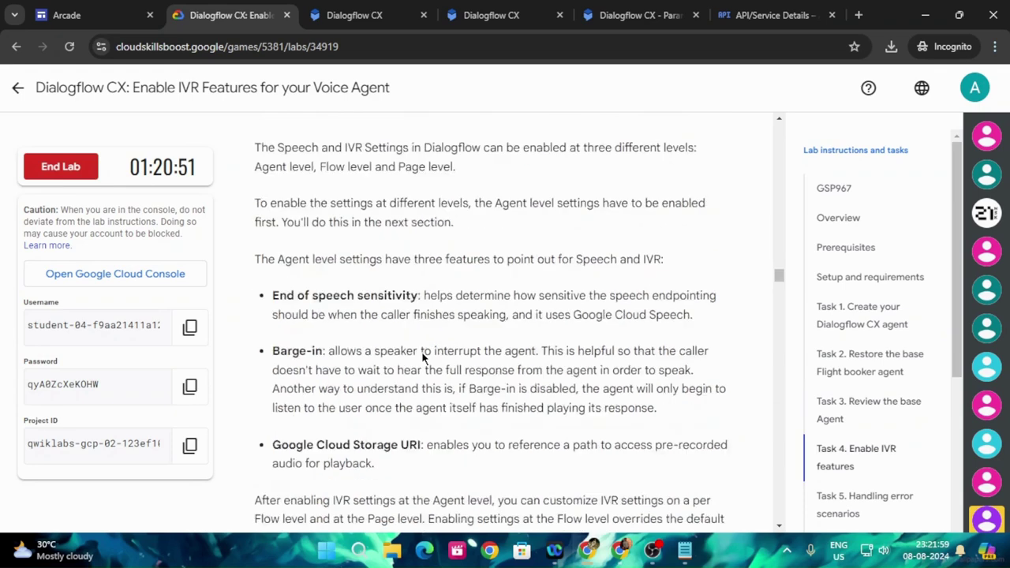
scroll(581, 317, down, 5)
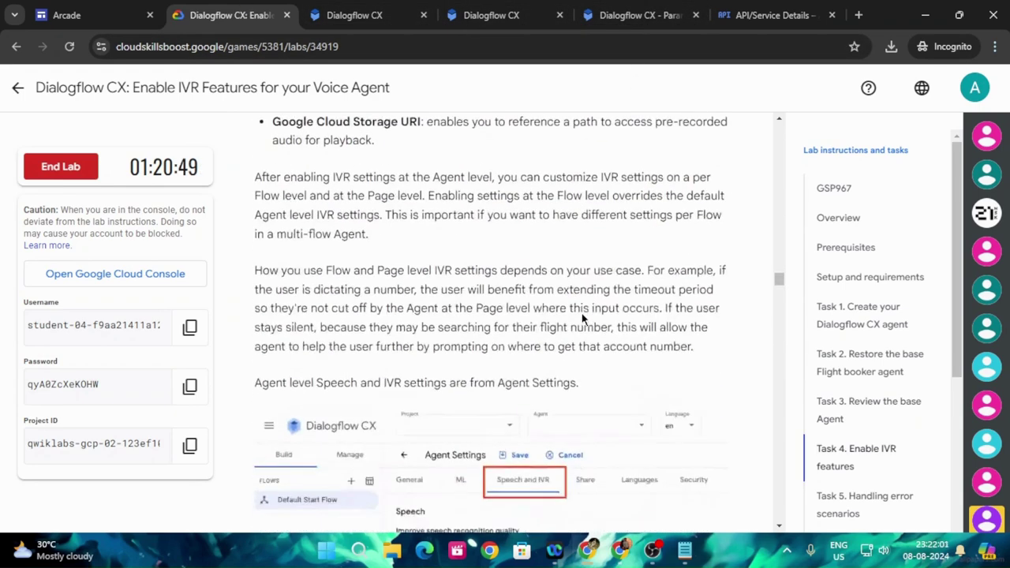
scroll(581, 317, down, 10)
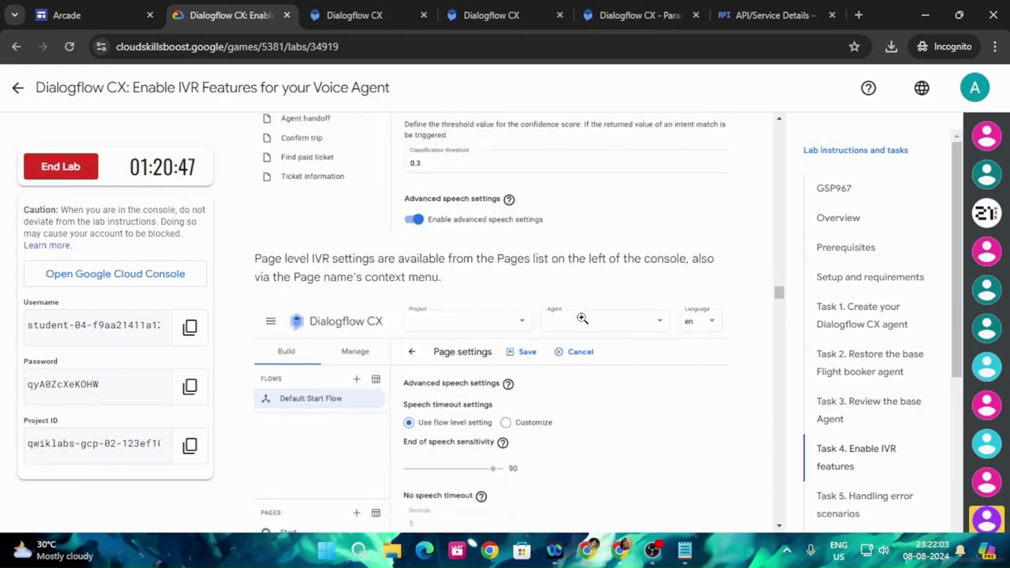
scroll(581, 318, down, 8)
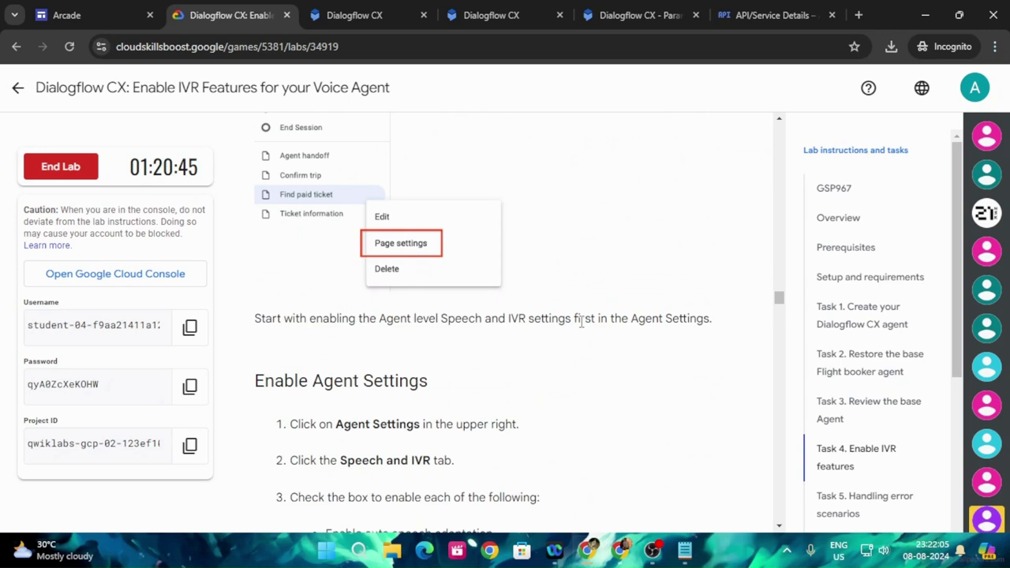
scroll(582, 322, down, 4)
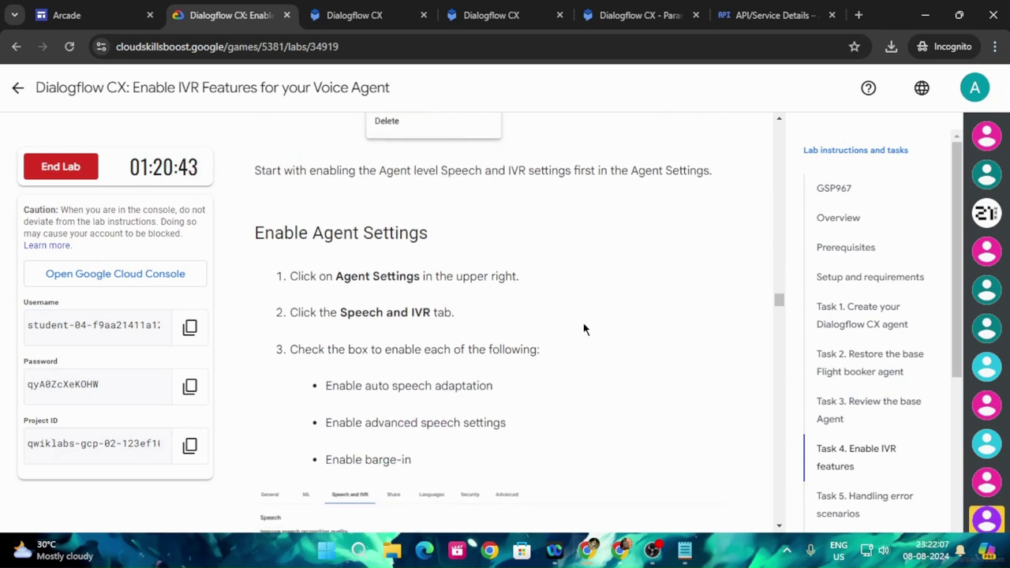
scroll(585, 329, up, 1)
click(631, 15)
click(868, 130)
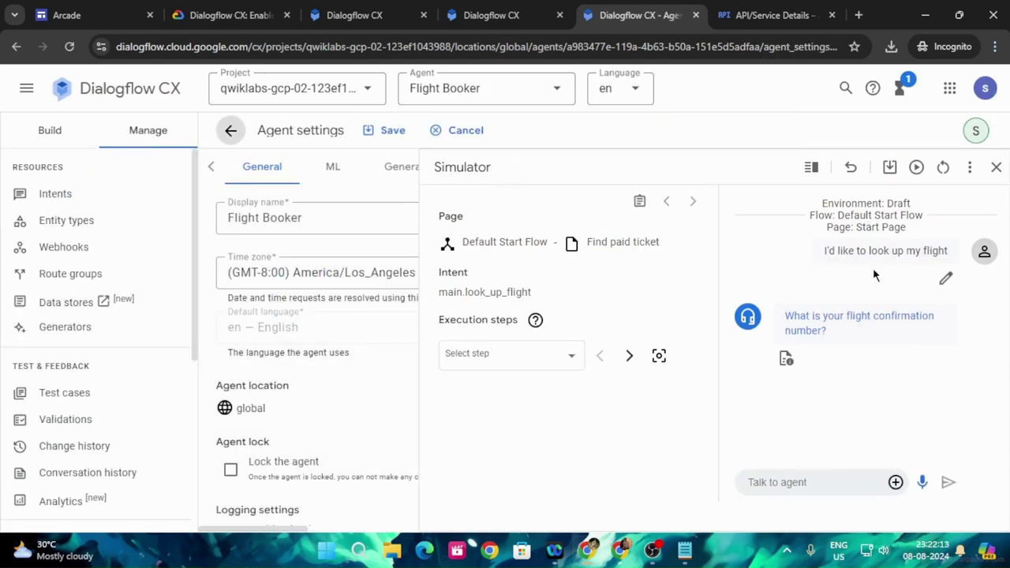
Close the Simulator and open the Speech and IVR section of the Flight Booker agent's settings
click(221, 15)
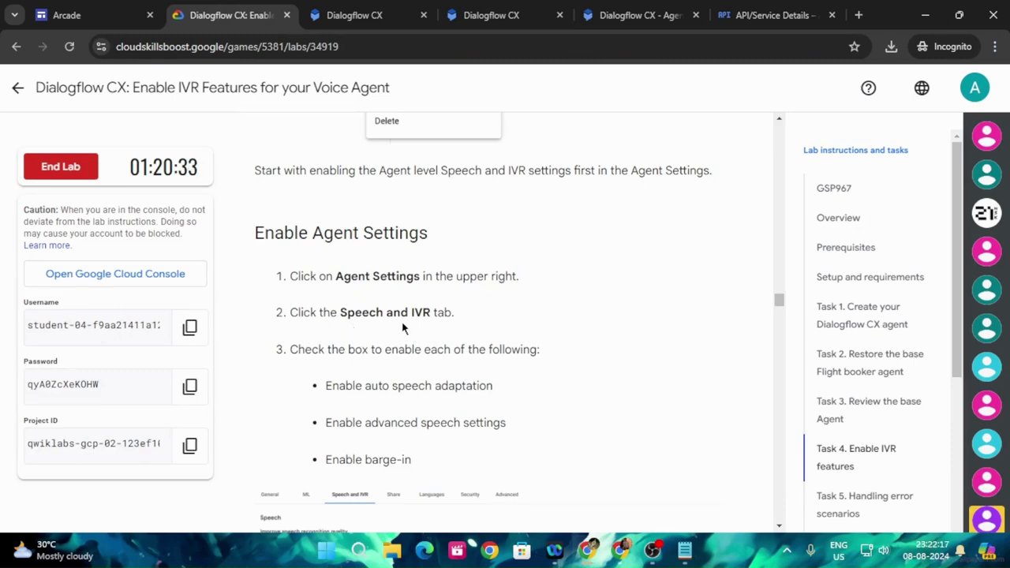
click(623, 15)
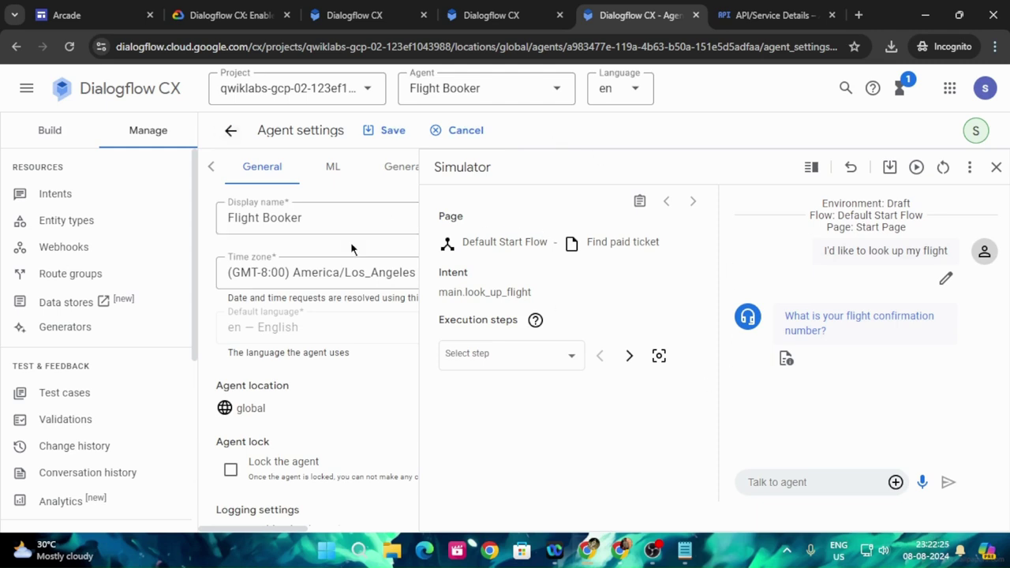
scroll(323, 382, down, 3)
scroll(324, 382, up, 3)
click(231, 132)
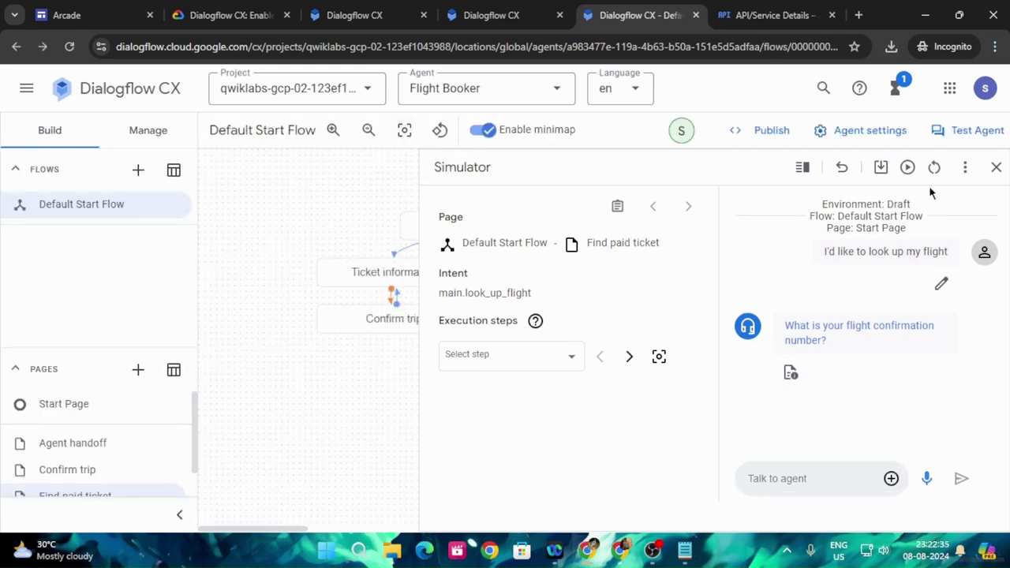
click(996, 166)
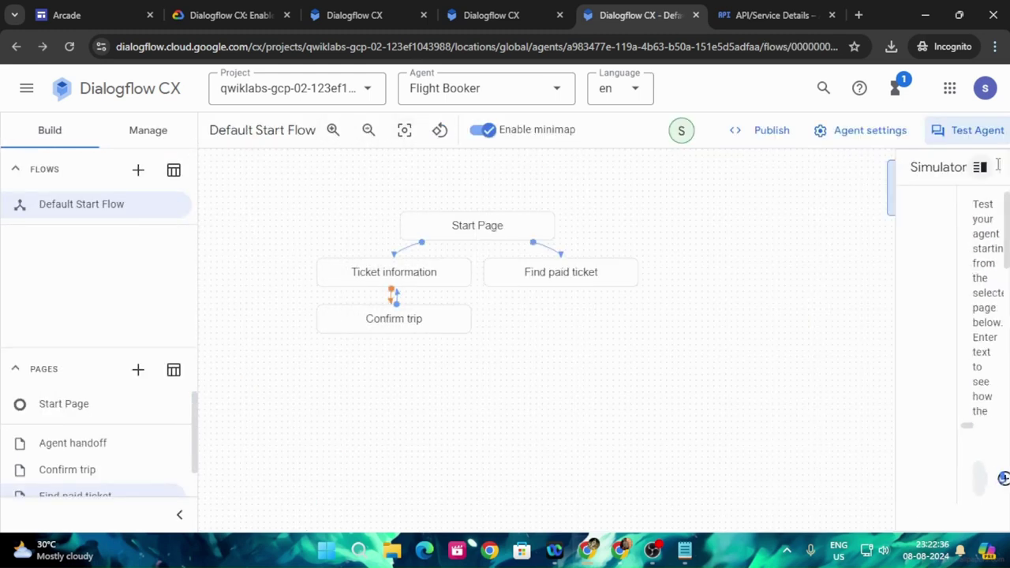
click(873, 130)
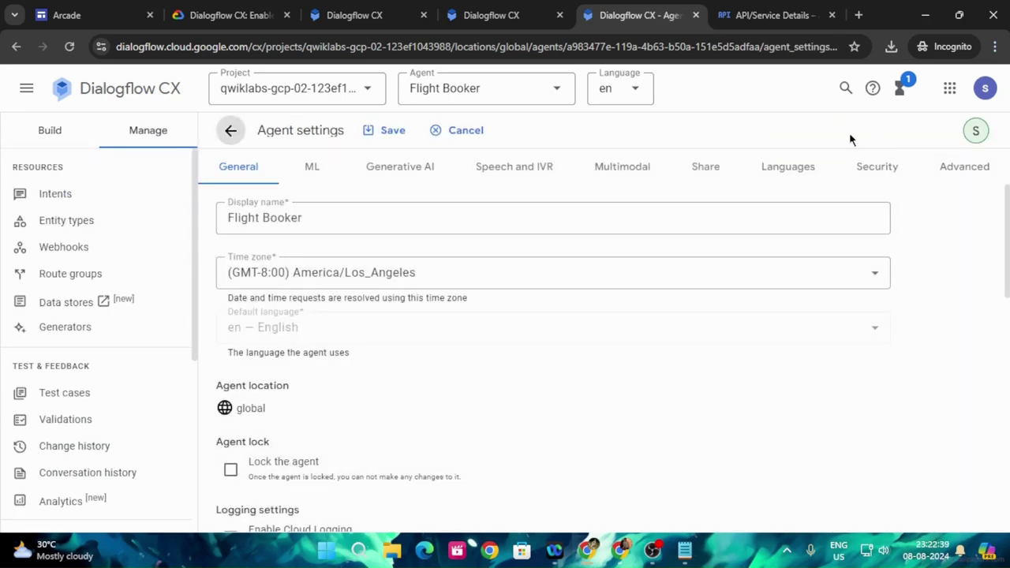
click(543, 175)
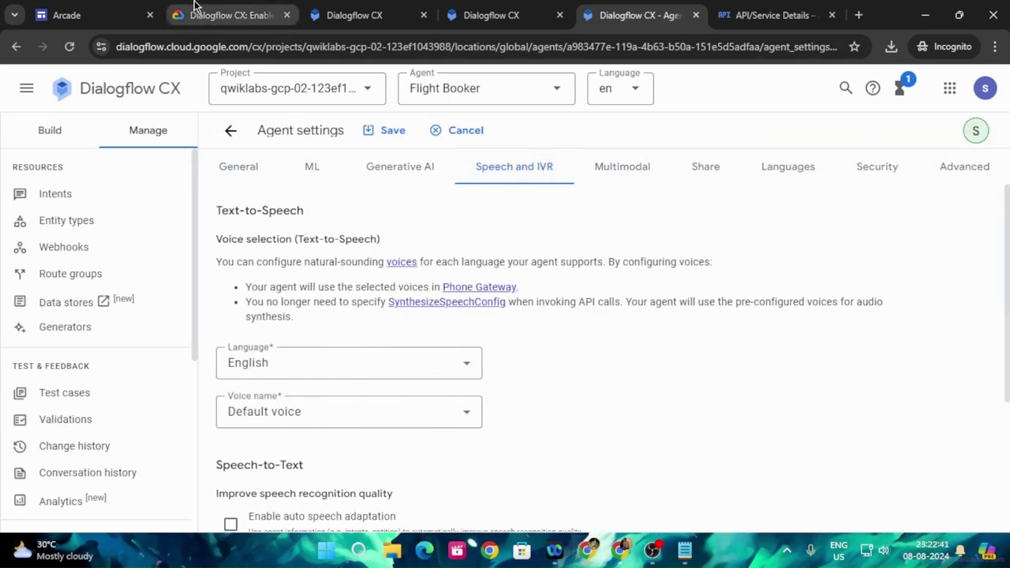
Following the lab's list, enable auto speech adaptation and advanced speech settings for the agent
click(229, 15)
scroll(538, 329, down, 2)
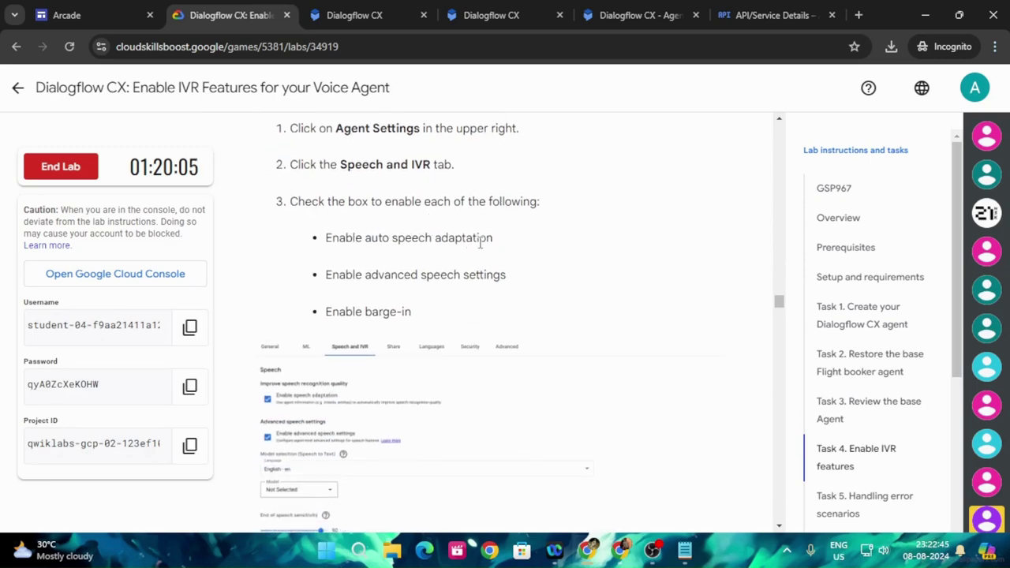
click(620, 8)
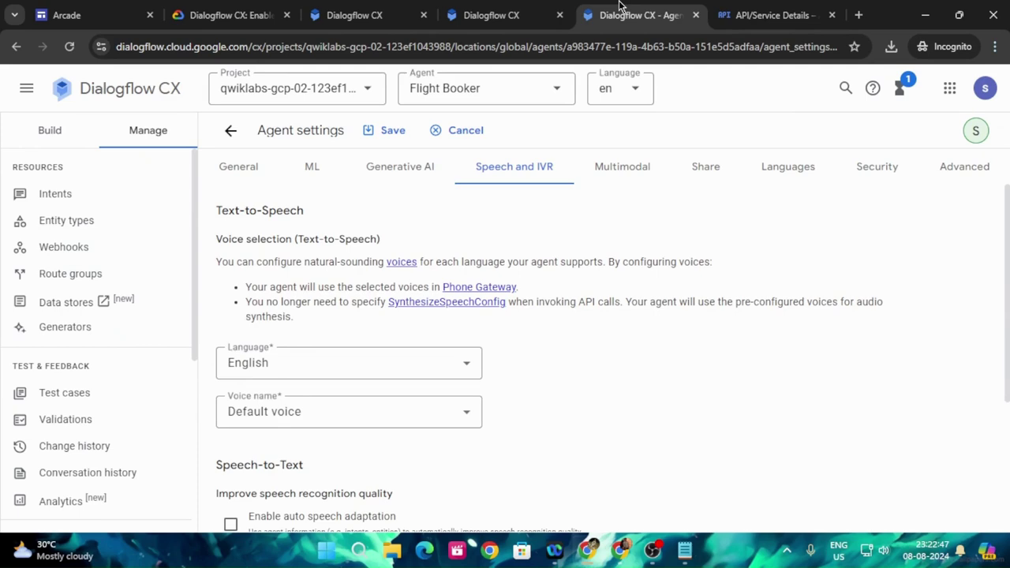
scroll(545, 320, down, 3)
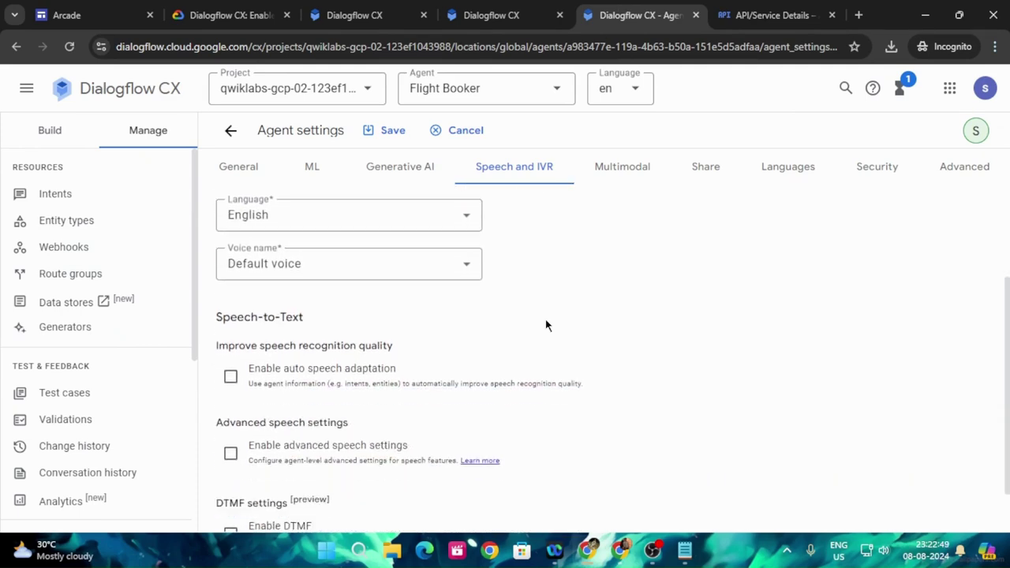
click(230, 318)
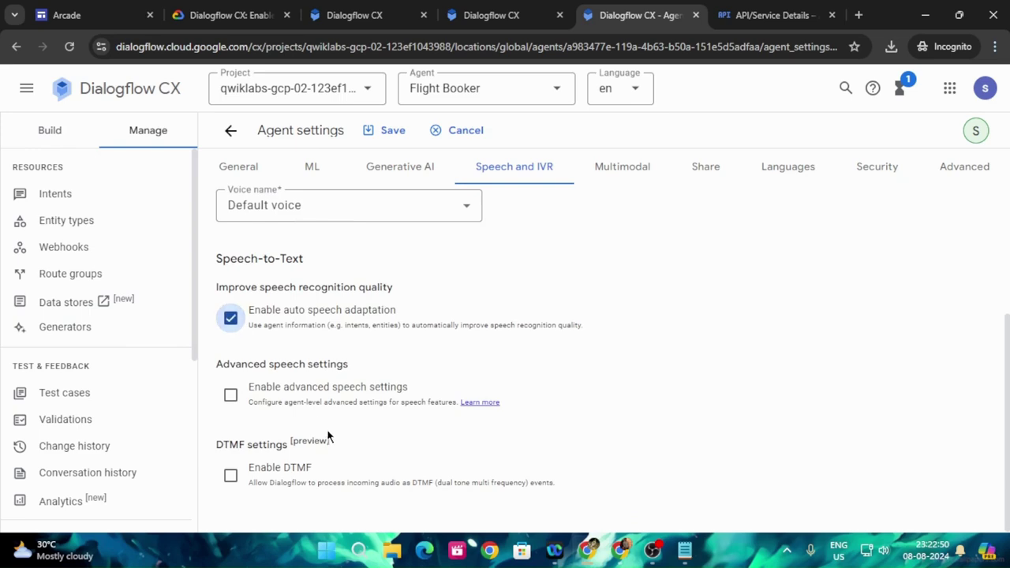
click(232, 395)
Check the lab's barge-in requirement and inspect the agent's advanced speech settings, including the barge-in option
click(259, 8)
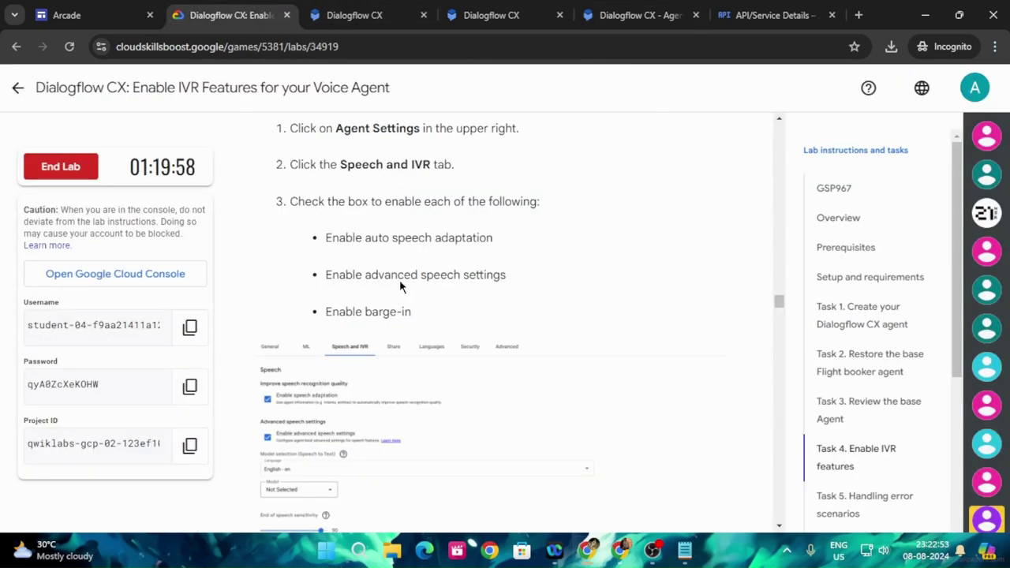
scroll(361, 324, down, 1)
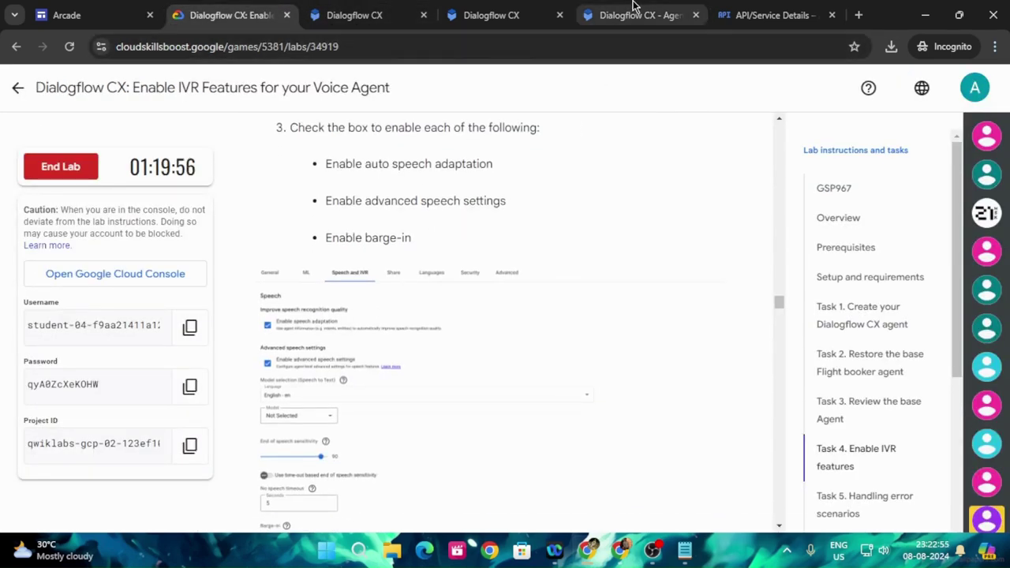
click(608, 15)
scroll(516, 317, down, 1)
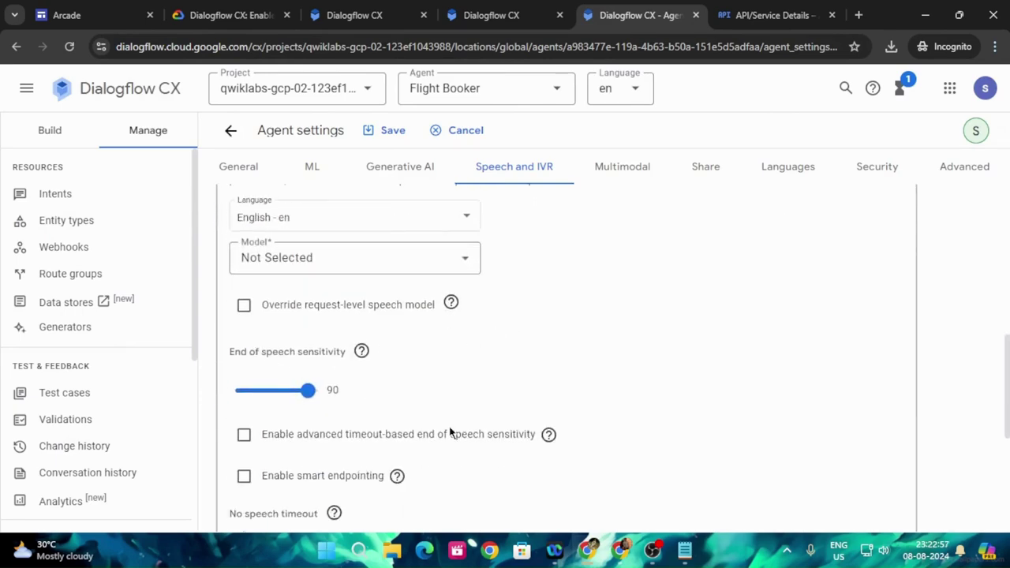
scroll(432, 430, up, 4)
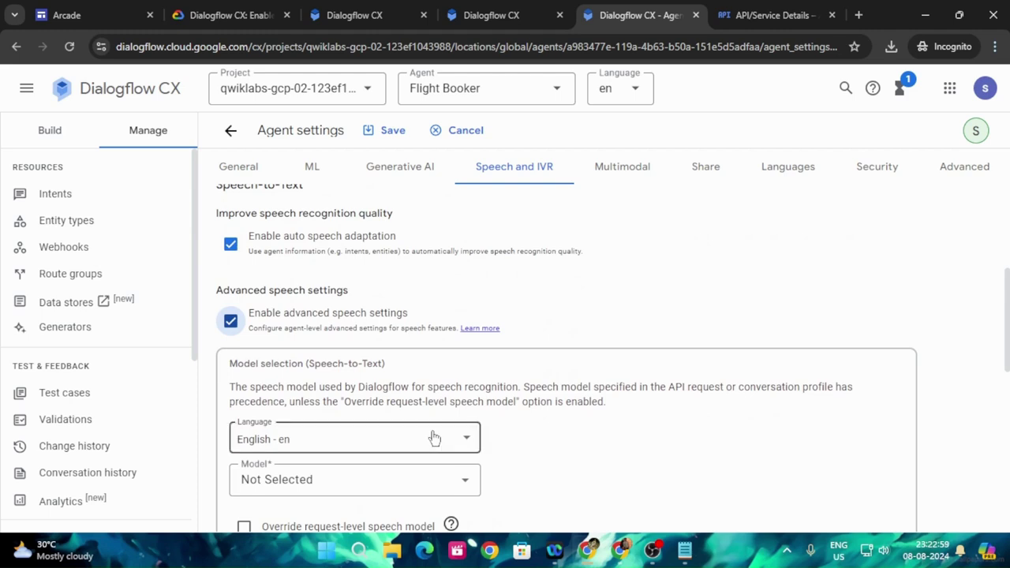
scroll(592, 419, down, 3)
scroll(596, 416, down, 5)
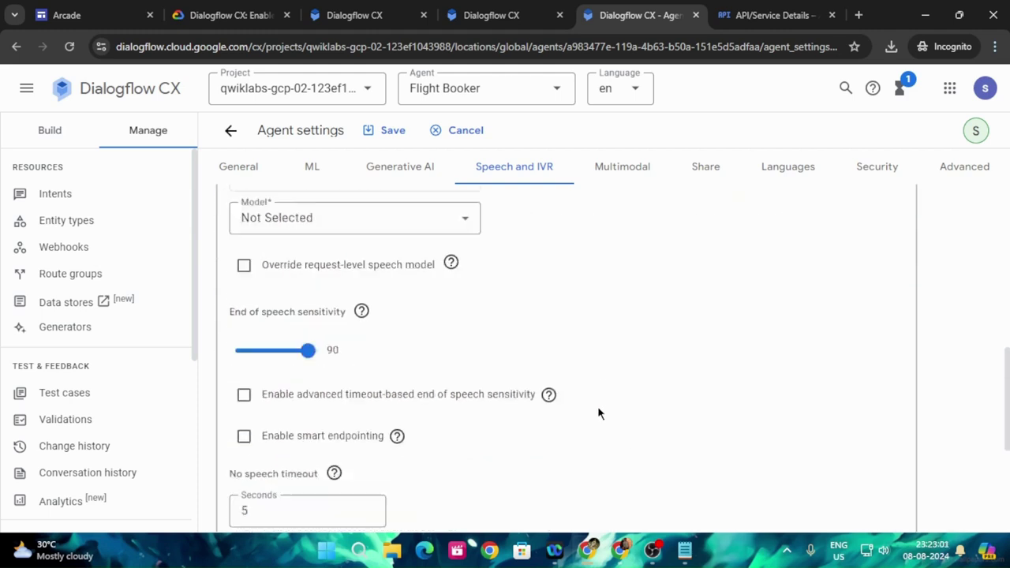
scroll(597, 414, down, 3)
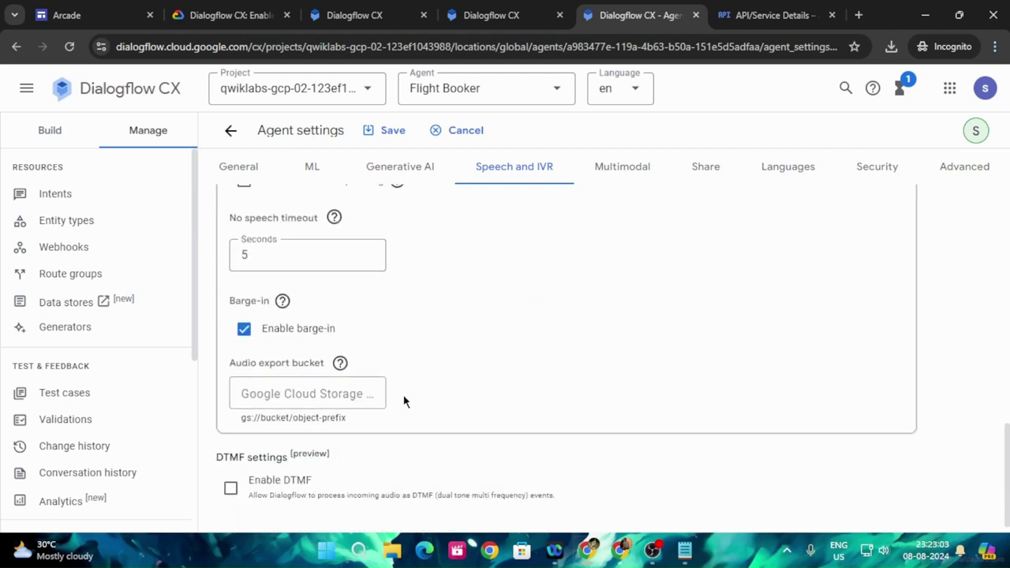
scroll(413, 342, up, 7)
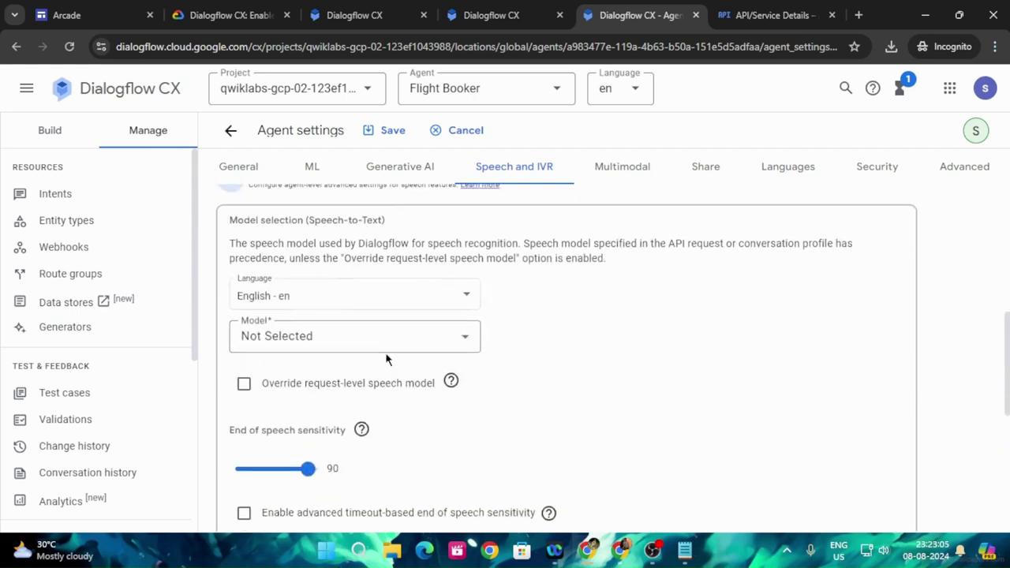
scroll(310, 316, up, 4)
Compare the Speech and IVR settings with the lab's reference image and save the agent settings
click(230, 15)
scroll(557, 347, down, 2)
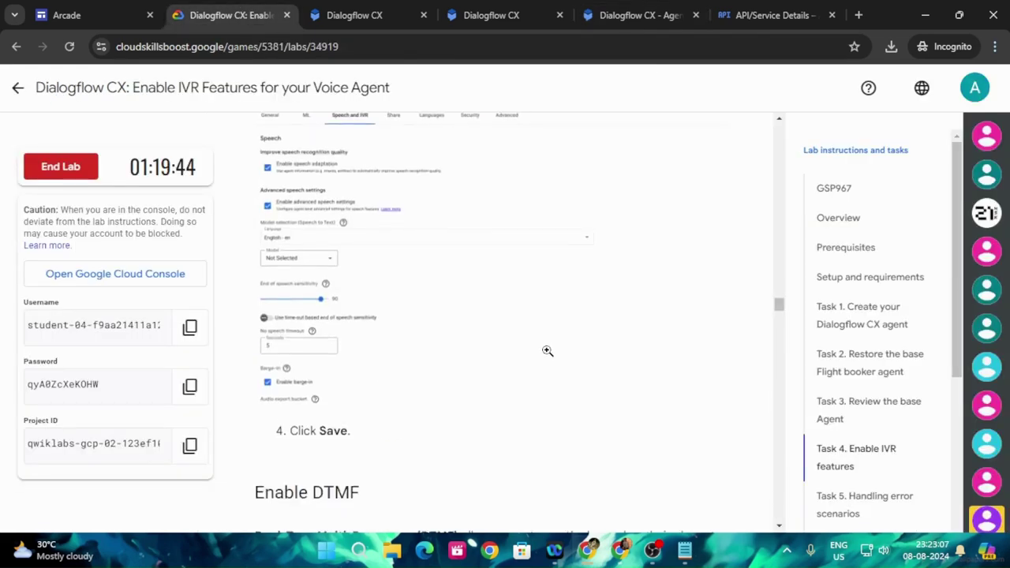
scroll(547, 351, down, 3)
click(640, 15)
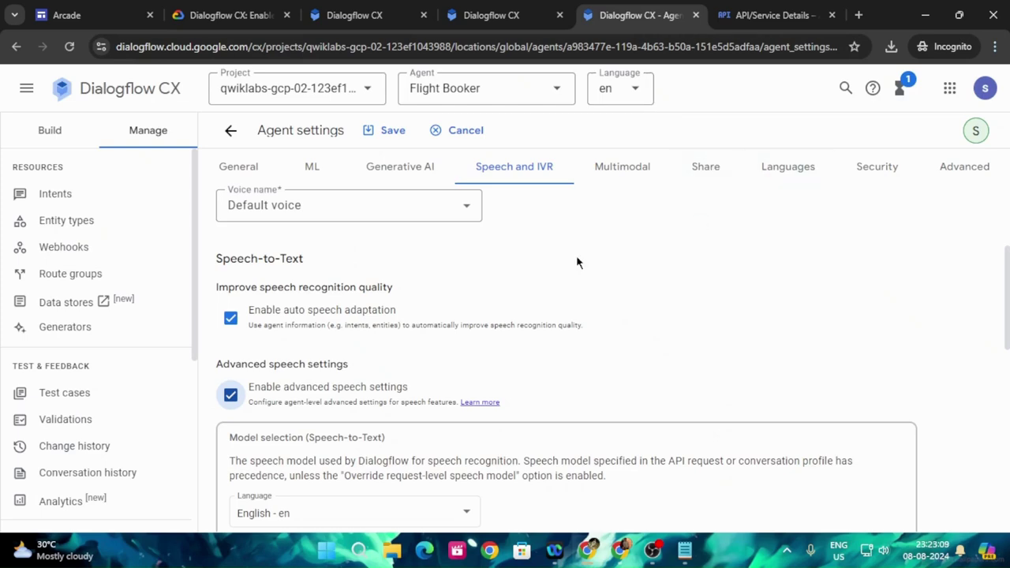
click(387, 130)
Read the first Enable DTMF instruction in the lab and return from the agent settings to the Default Start Flow
click(231, 15)
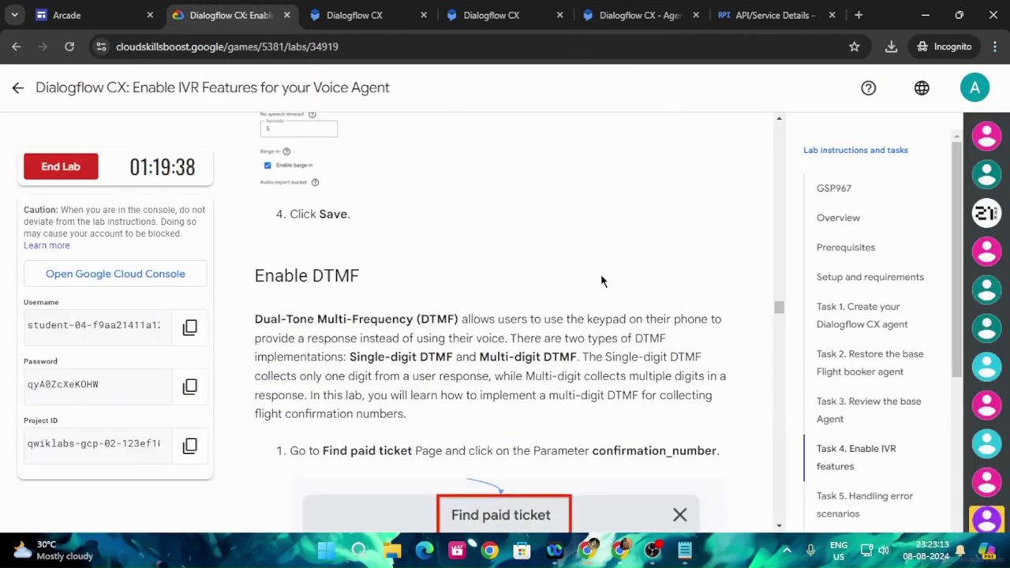
scroll(601, 273, down, 2)
scroll(379, 351, down, 1)
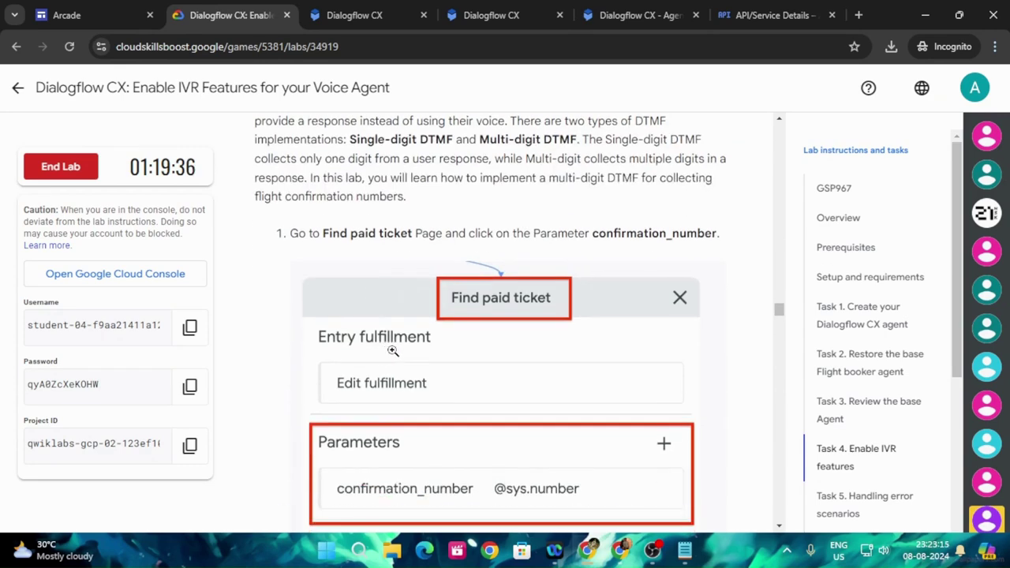
click(642, 7)
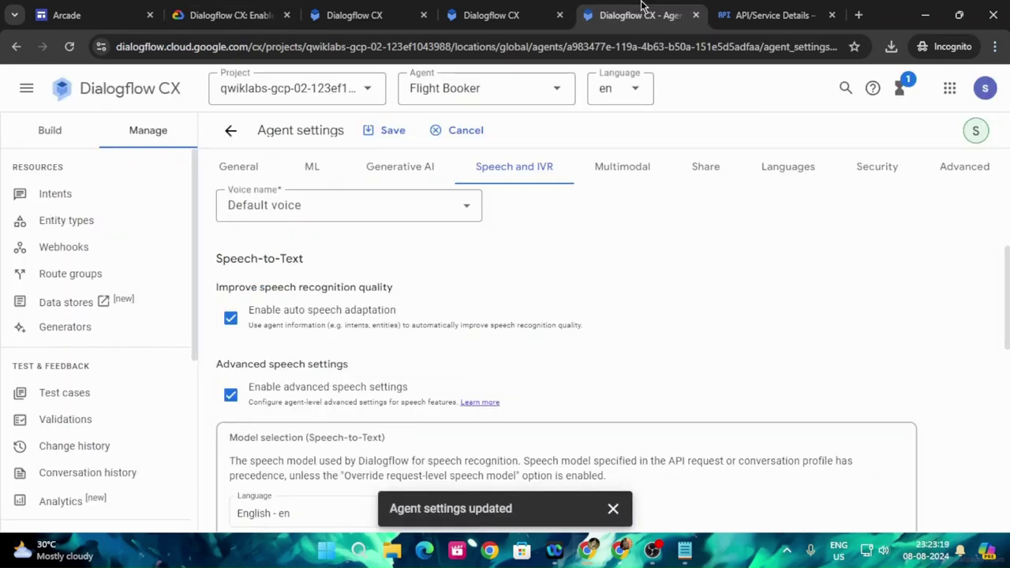
click(230, 131)
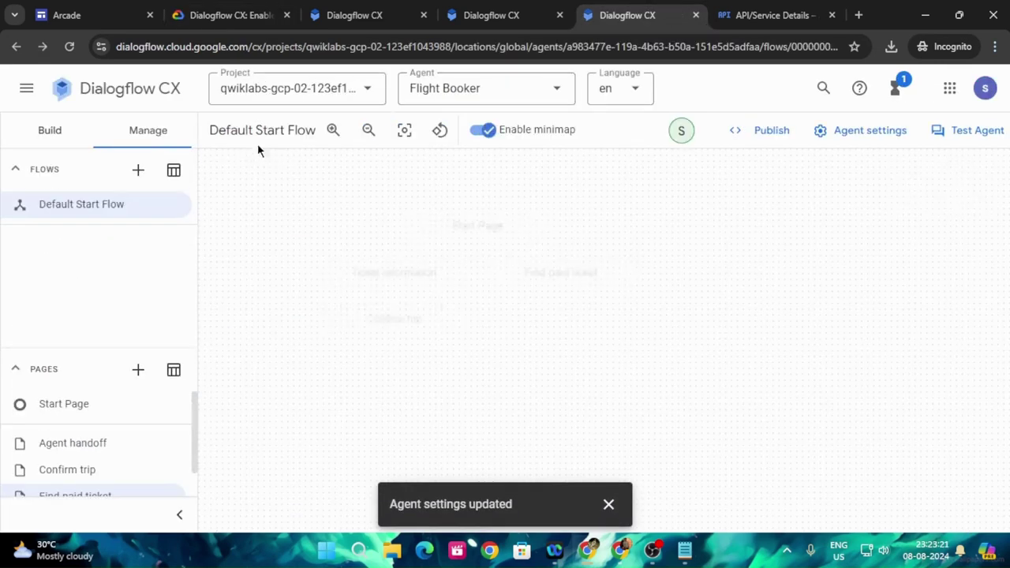
scroll(104, 430, down, 1)
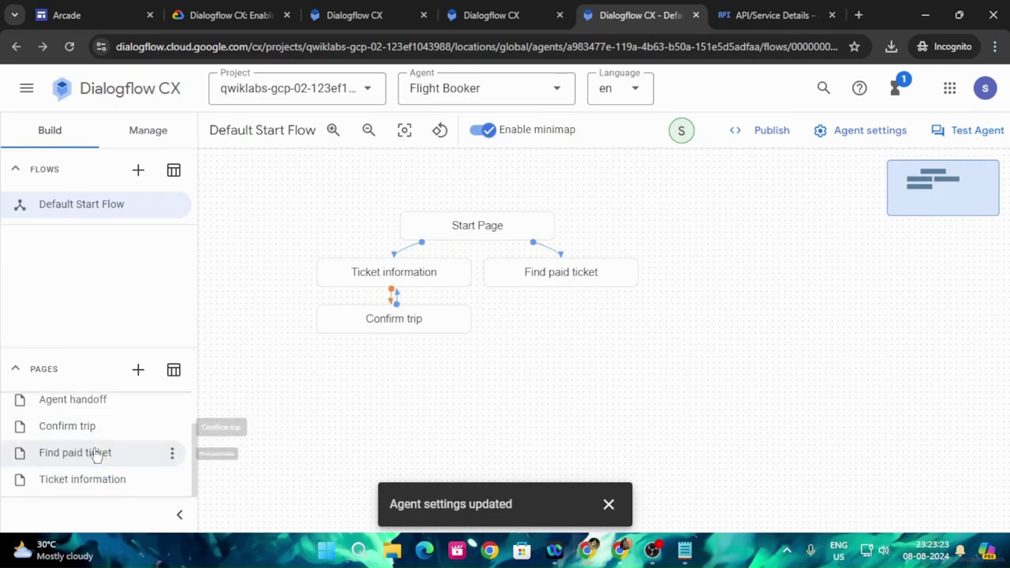
triple_click(95, 455)
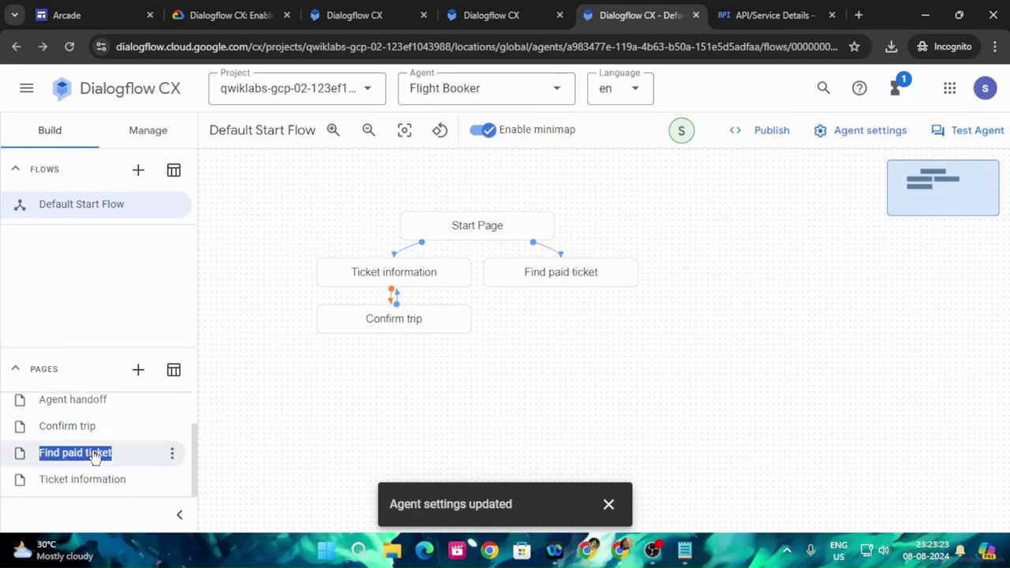
click(608, 509)
Open the confirmation_number parameter on the Find paid ticket page, as the lab instructs
click(219, 11)
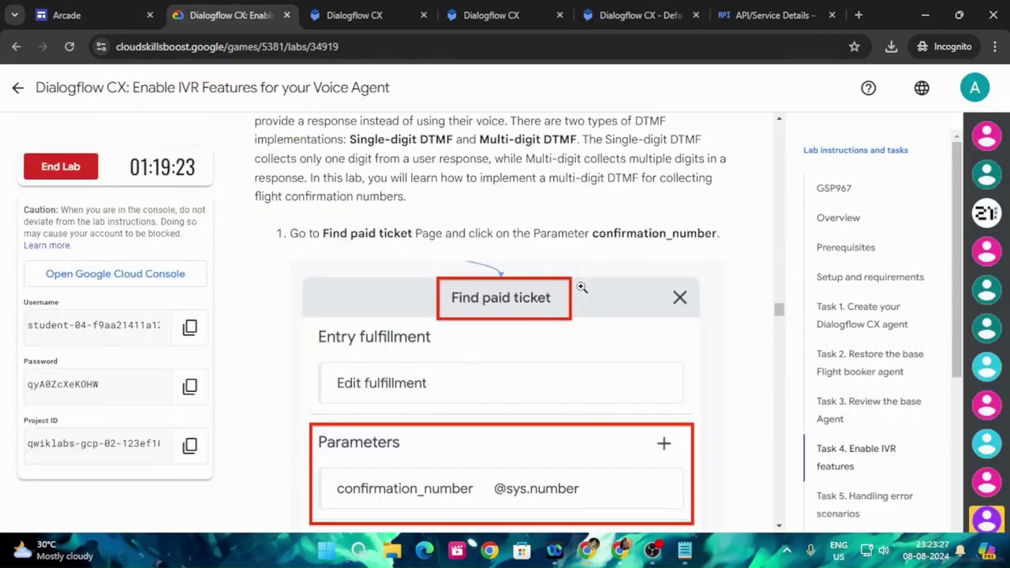
scroll(632, 268, down, 1)
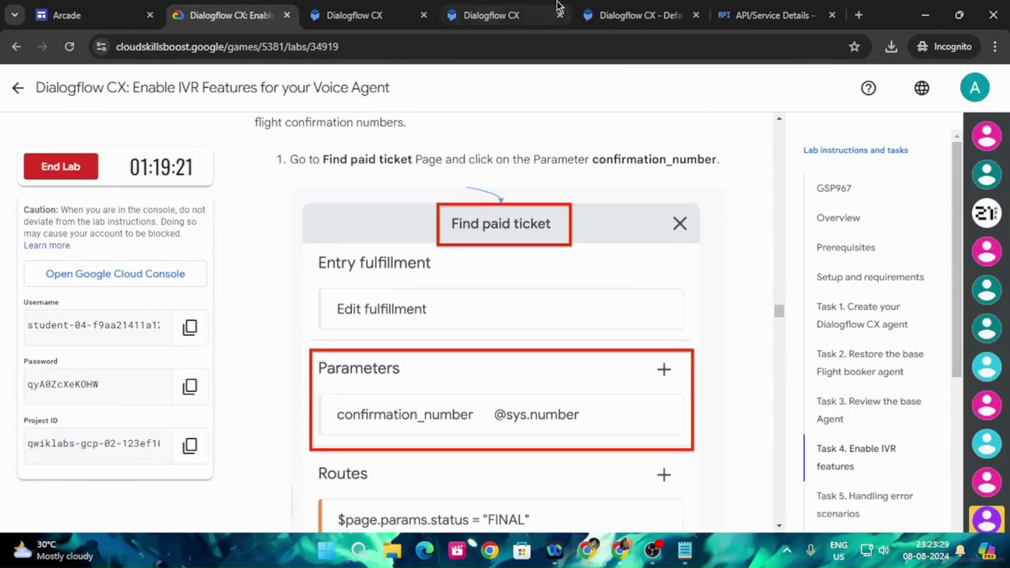
click(613, 5)
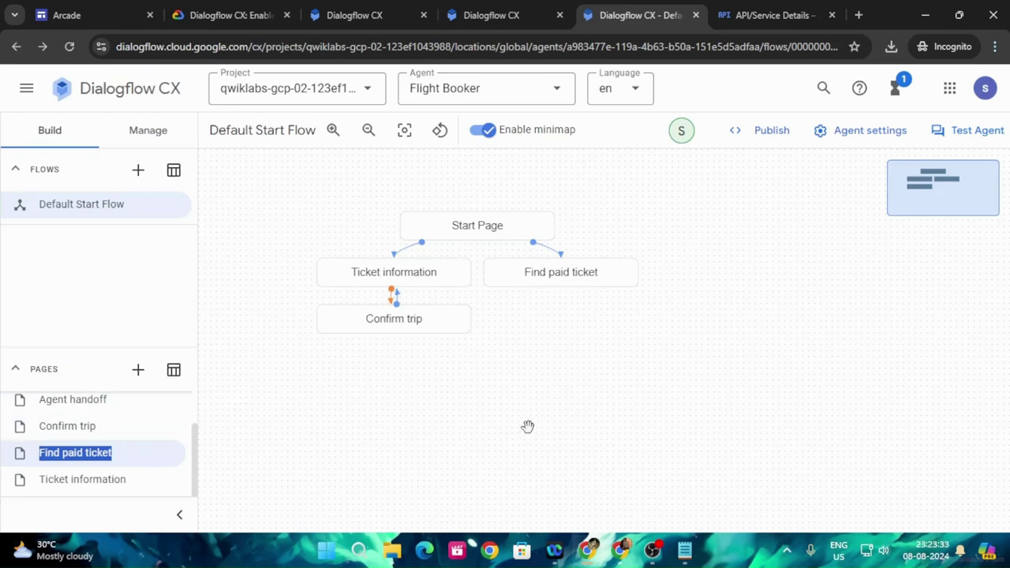
click(71, 458)
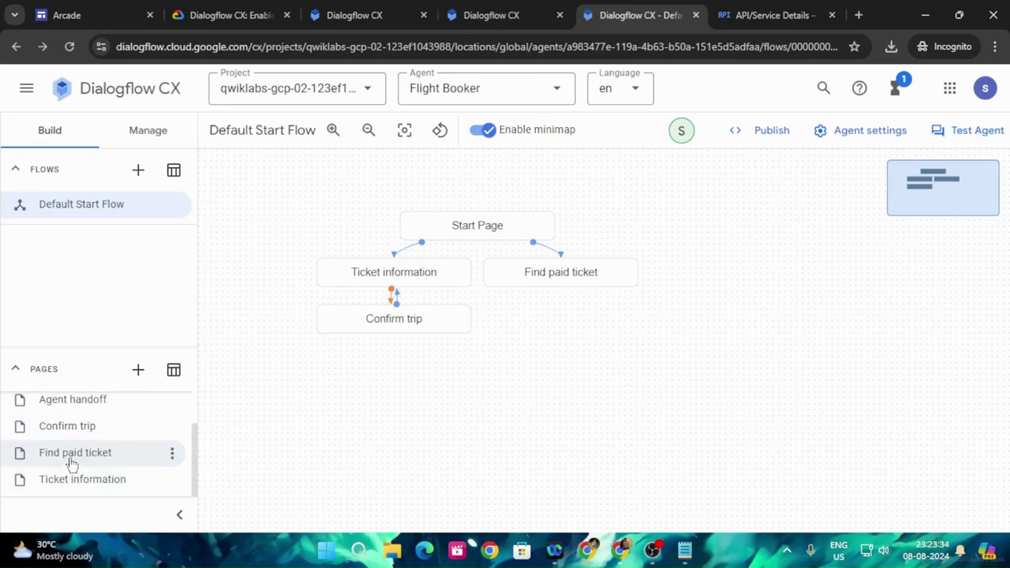
click(463, 246)
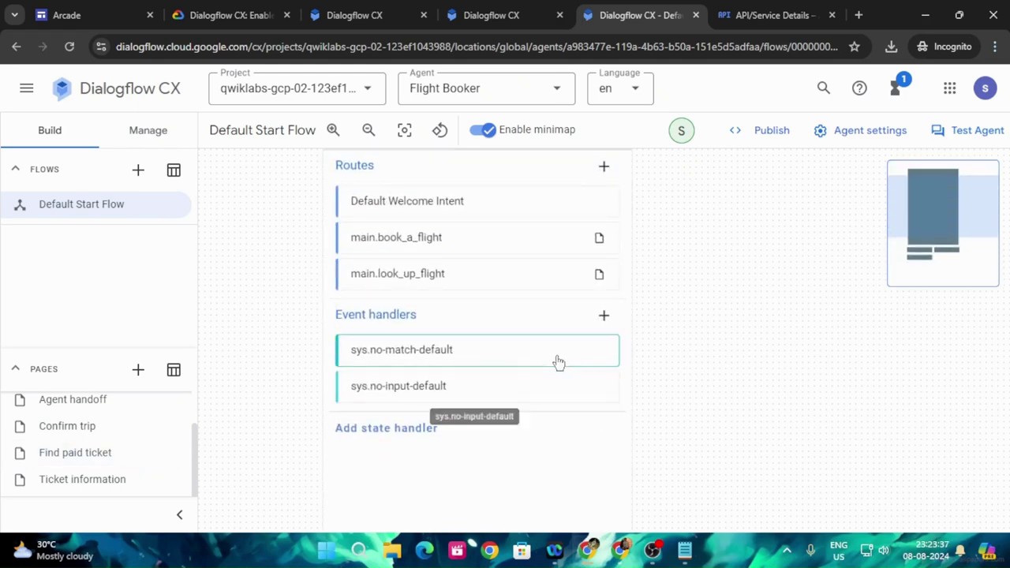
triple_click(75, 452)
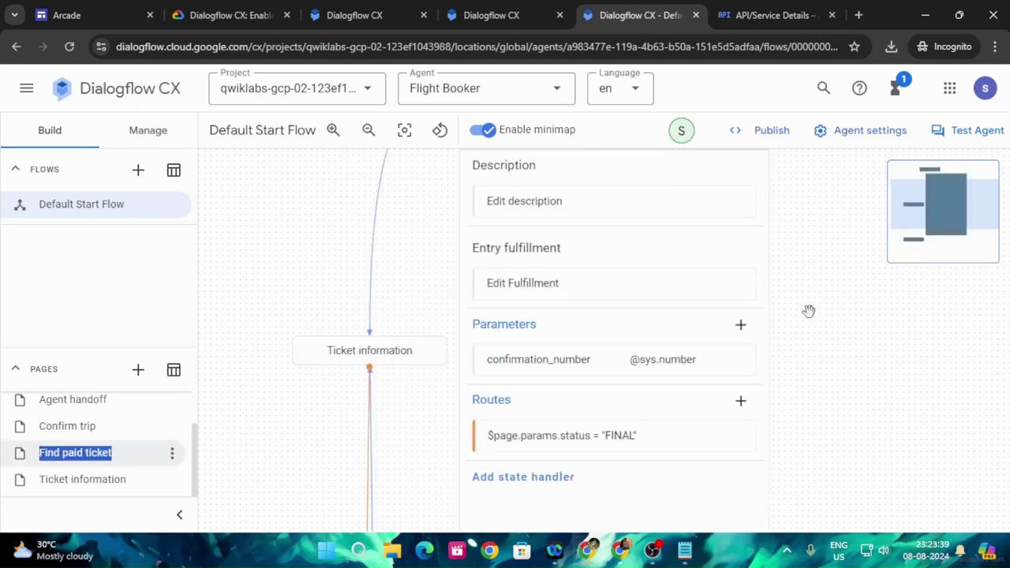
double_click(538, 359)
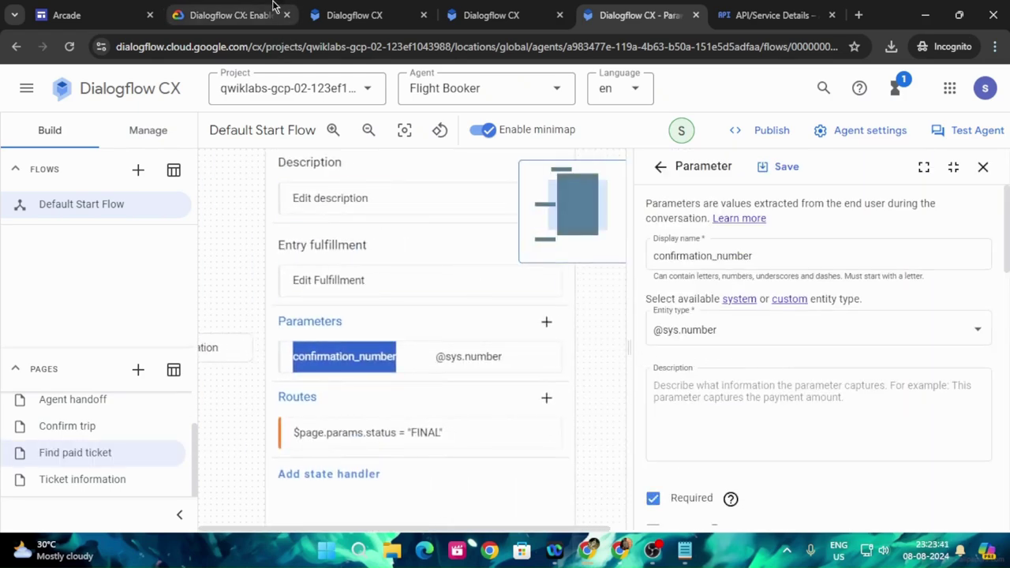
Read the lab's DTMF settings instruction and turn on Enable DTMF for the confirmation_number parameter
click(274, 8)
scroll(470, 395, down, 2)
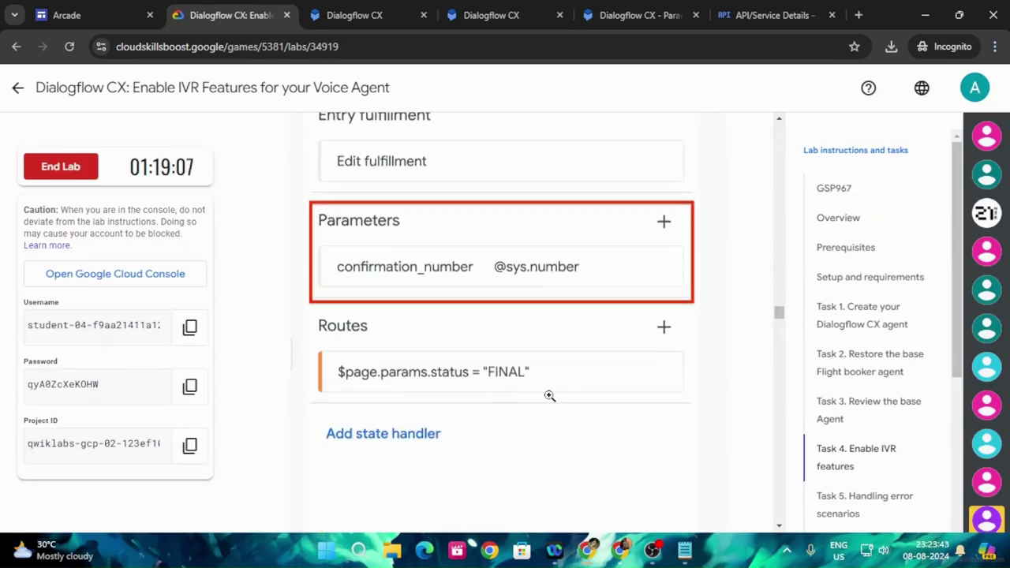
scroll(549, 395, down, 4)
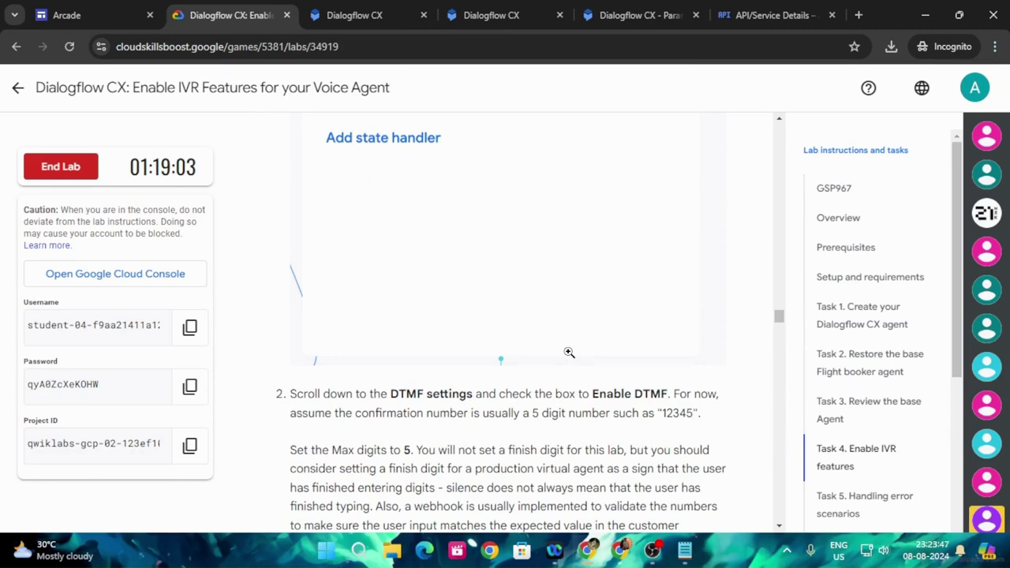
click(659, 11)
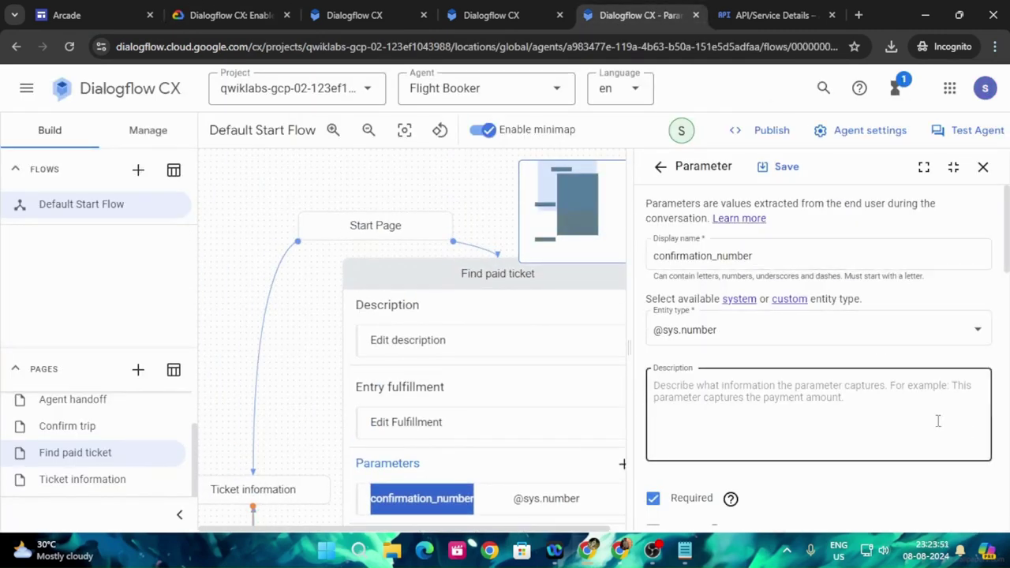
scroll(820, 296, down, 2)
scroll(821, 297, down, 7)
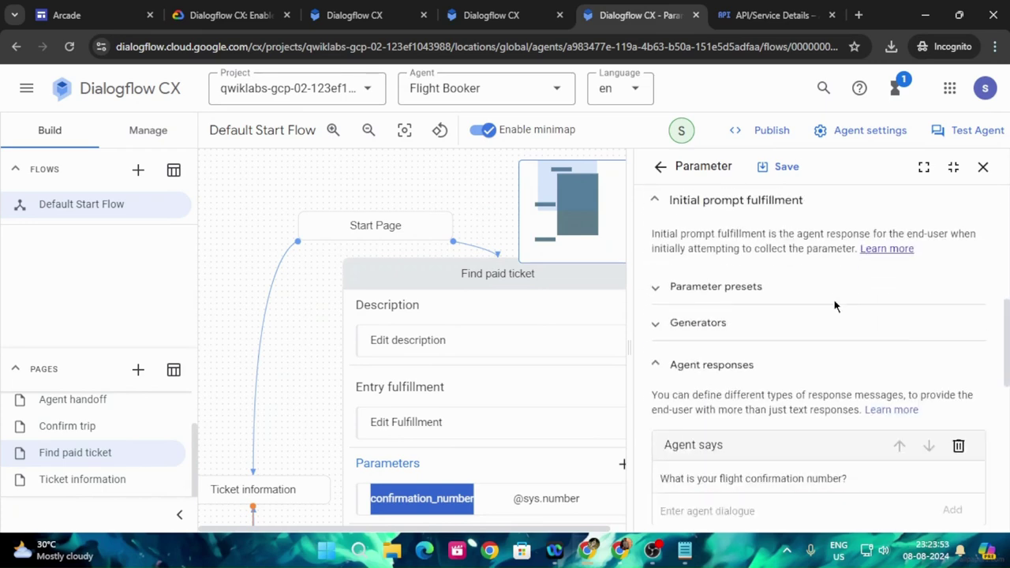
scroll(836, 307, down, 4)
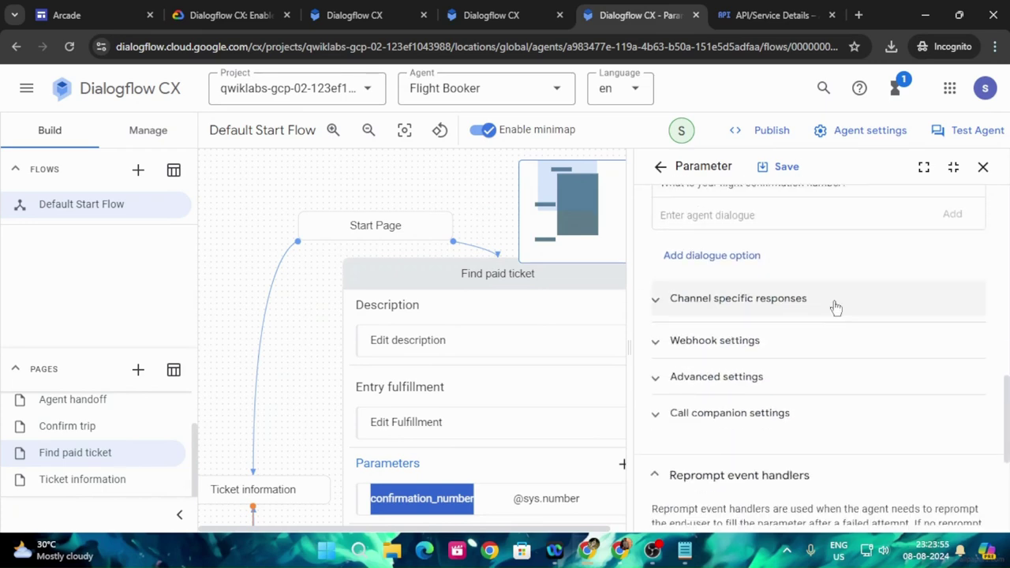
click(715, 473)
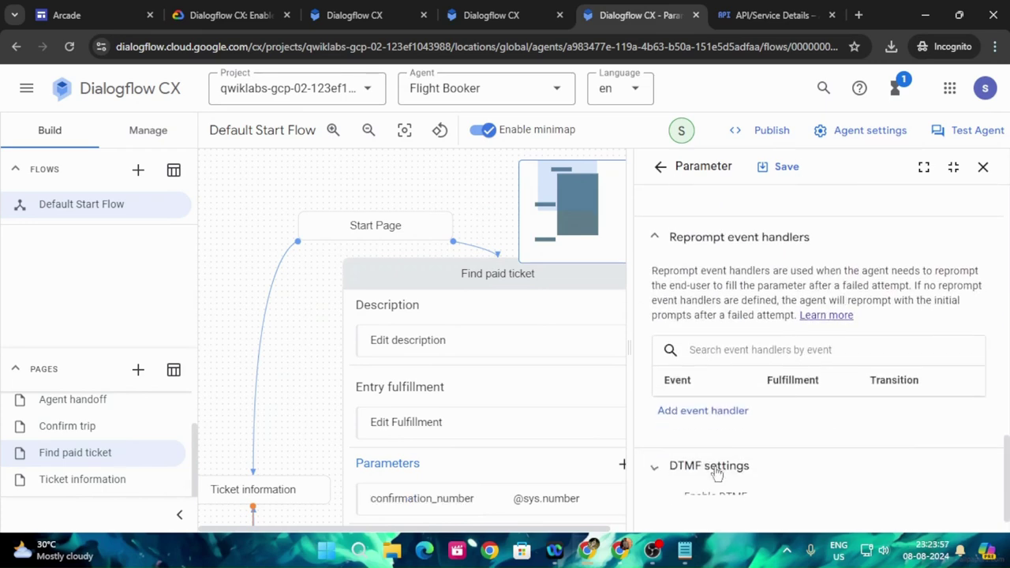
click(668, 427)
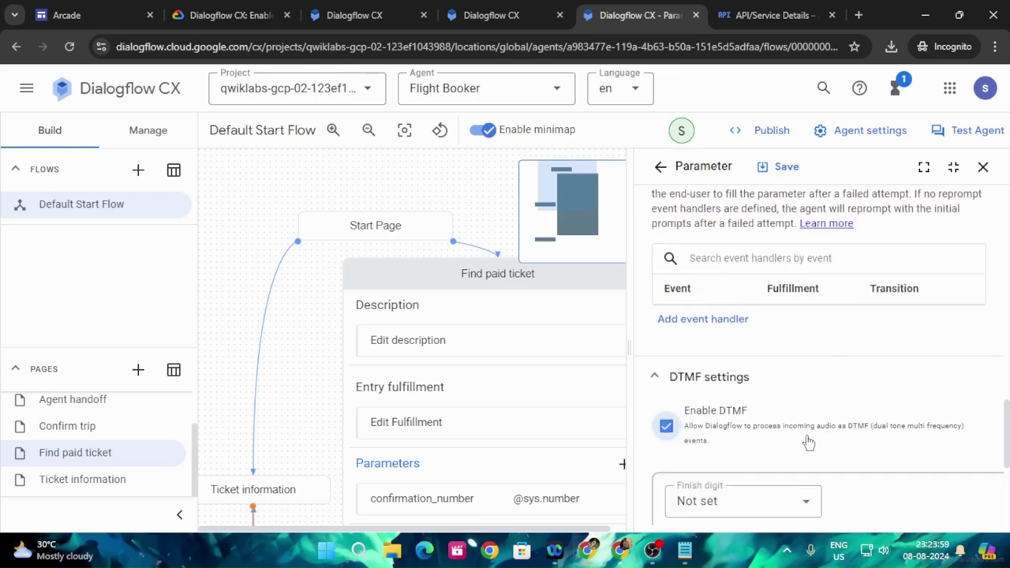
Check the lab's DTMF reference image and set the parameter's Finish digit to 5
scroll(595, 334, down, 4)
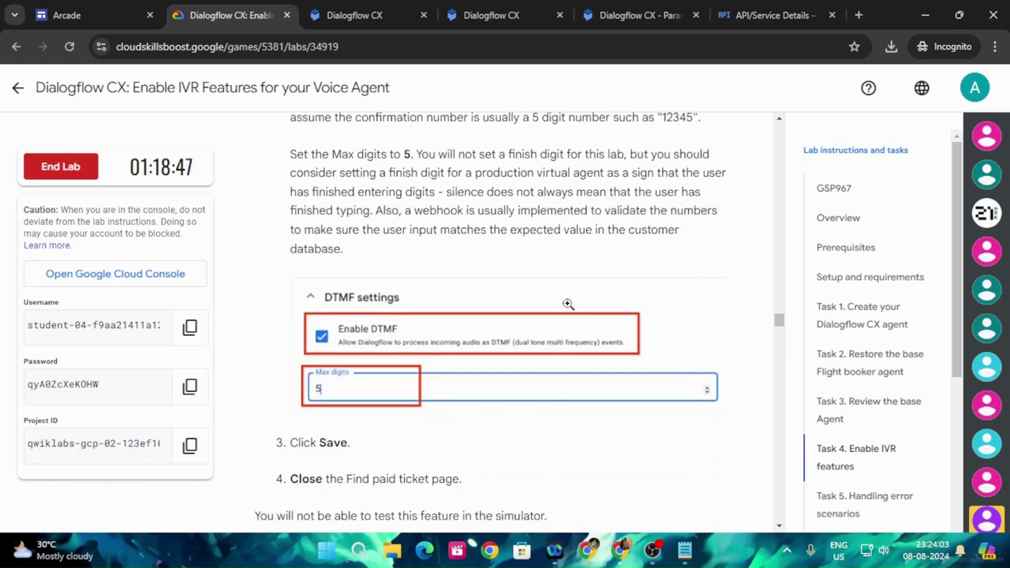
click(639, 15)
scroll(859, 431, down, 2)
click(780, 444)
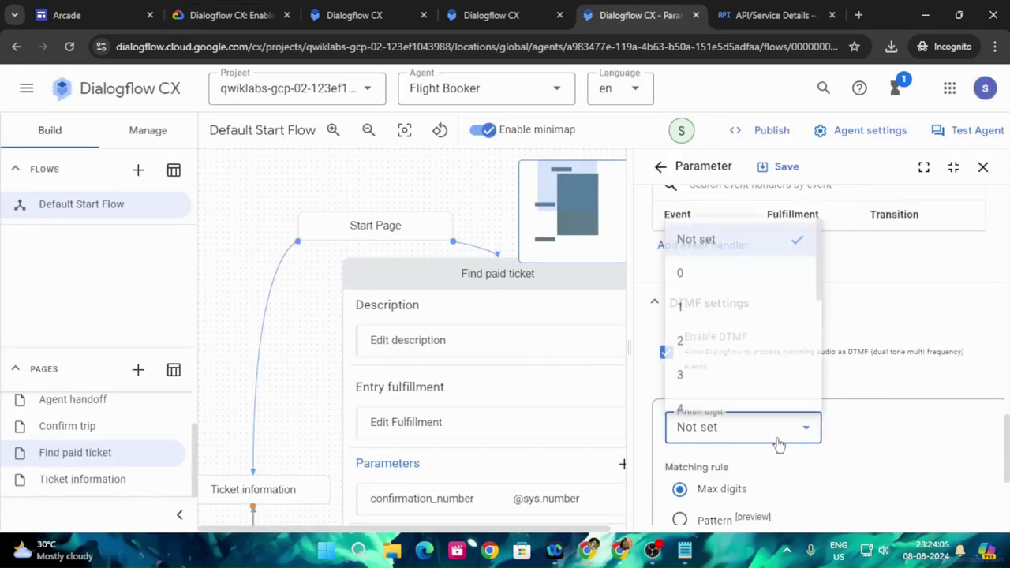
scroll(729, 372, down, 2)
click(690, 296)
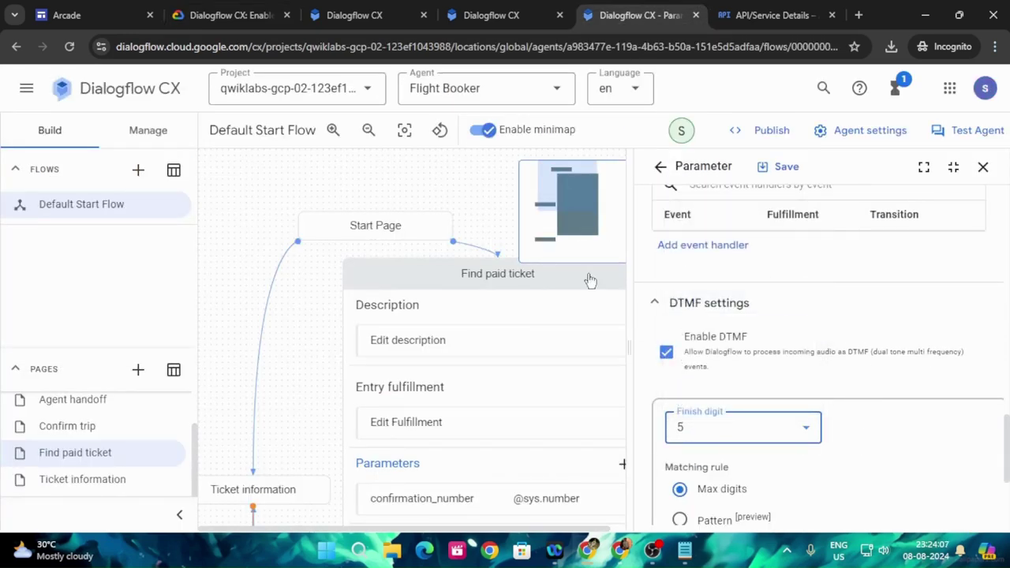
Compare the DTMF settings with the lab's reference image and save the confirmation_number parameter
click(232, 15)
scroll(616, 365, down, 1)
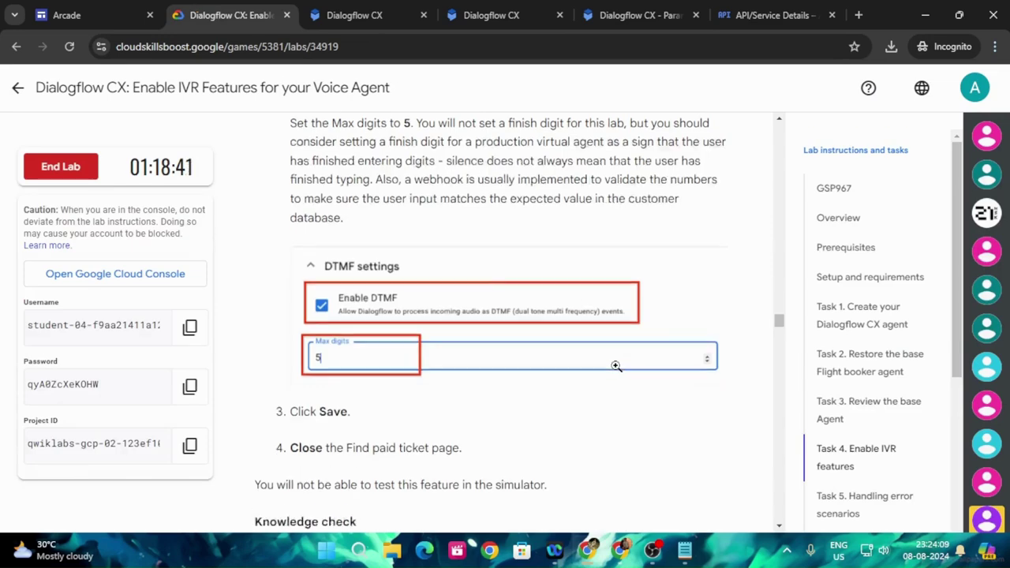
scroll(616, 366, down, 3)
click(639, 15)
click(780, 166)
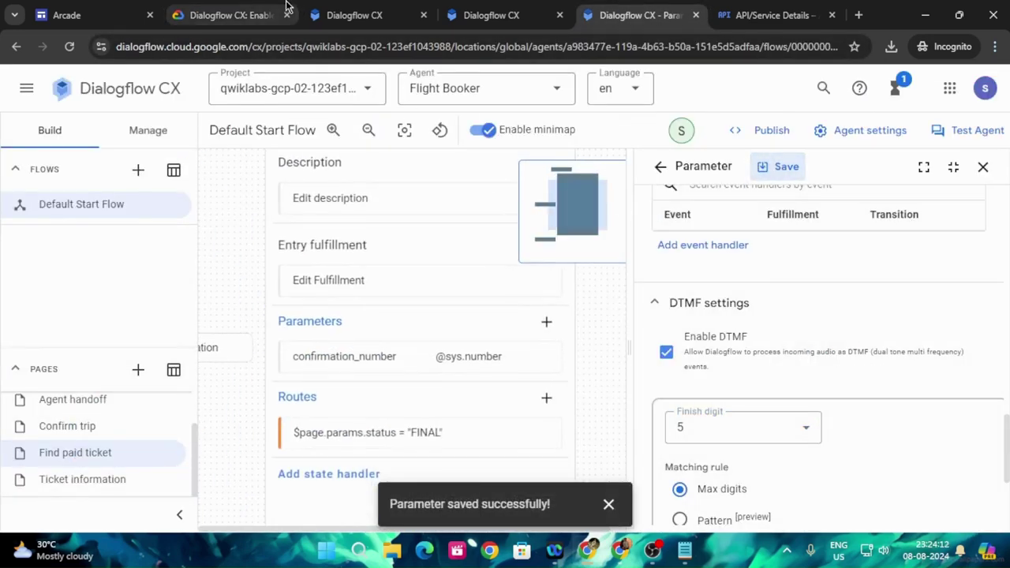
Read the lab's instructions for disabling barge-in, close the confirmation_number parameter and open the Confirm trip page
click(233, 15)
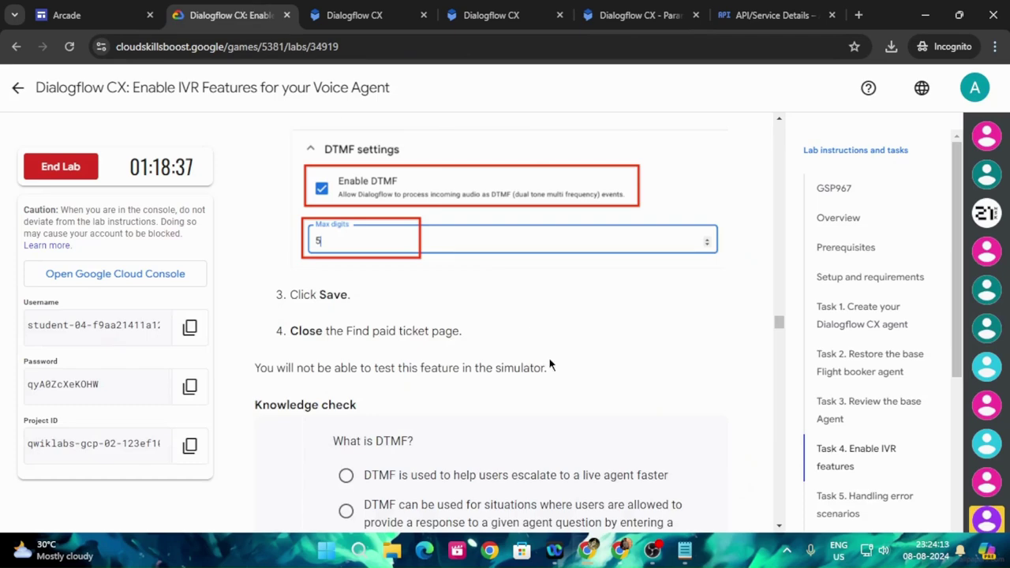
scroll(550, 364, down, 9)
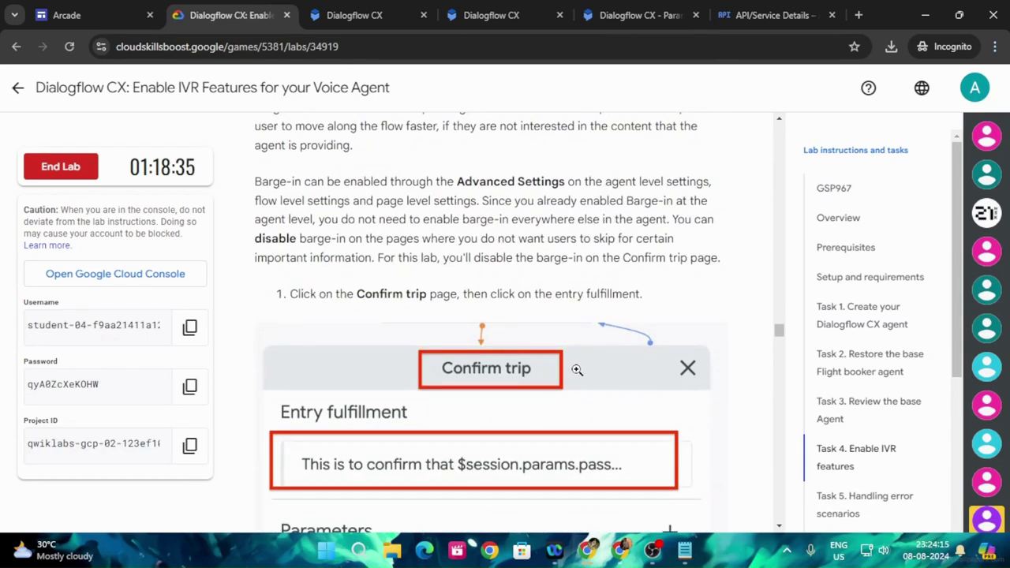
scroll(616, 339, down, 5)
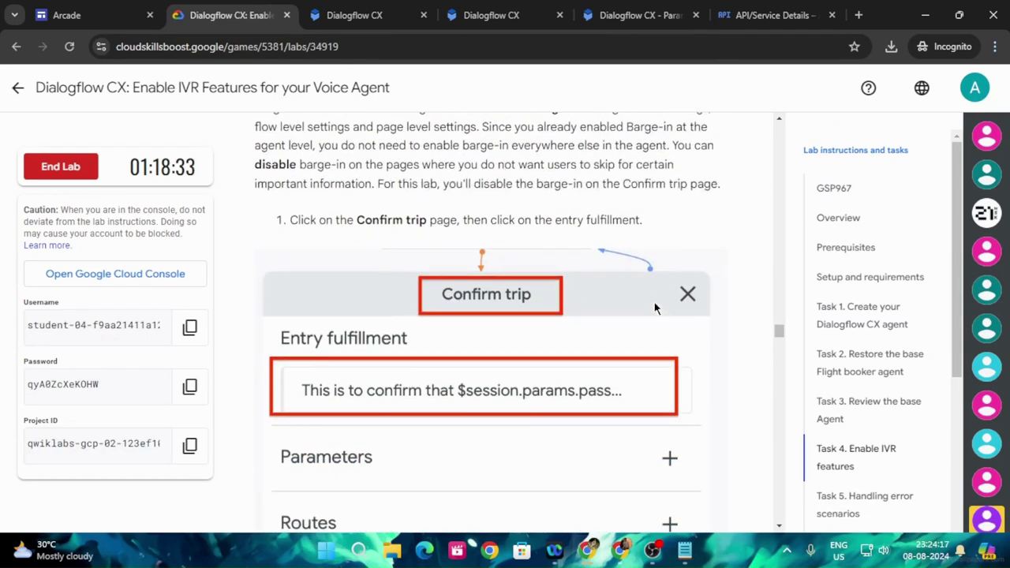
scroll(654, 302, up, 6)
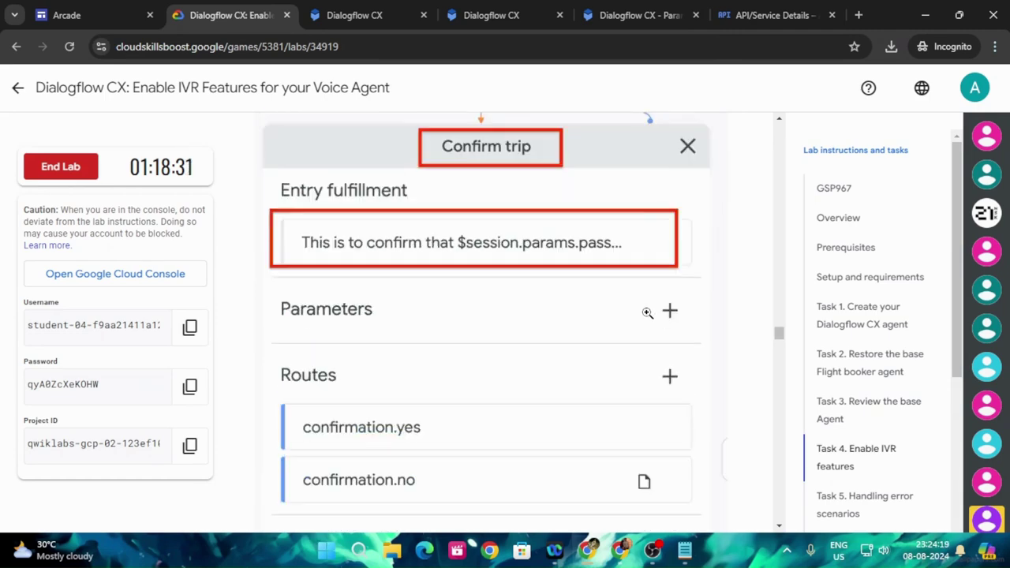
click(635, 15)
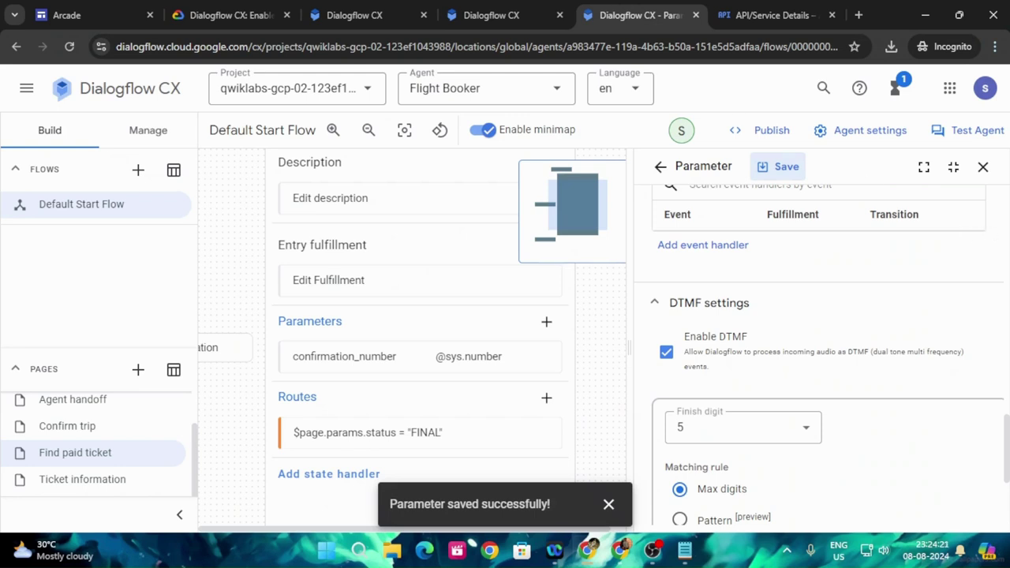
click(982, 166)
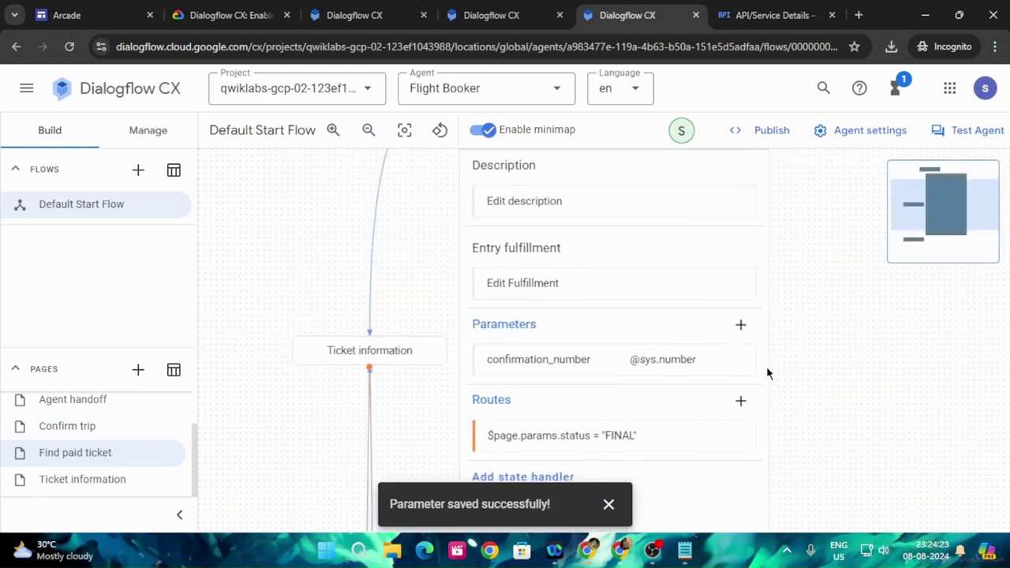
click(609, 503)
click(68, 435)
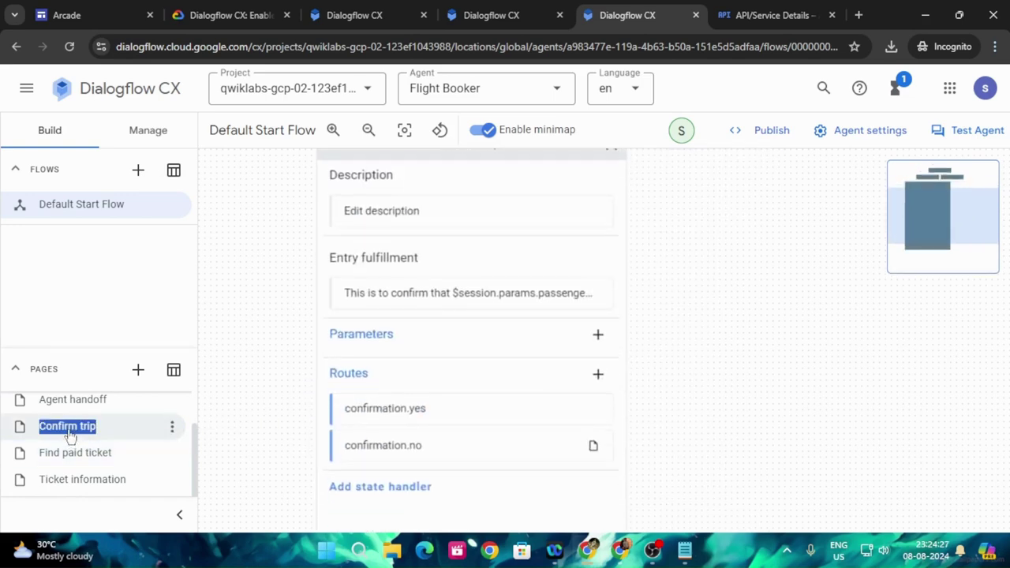
Recheck the lab's first barge-in instruction and open the Confirm trip page's entry fulfillment
click(228, 15)
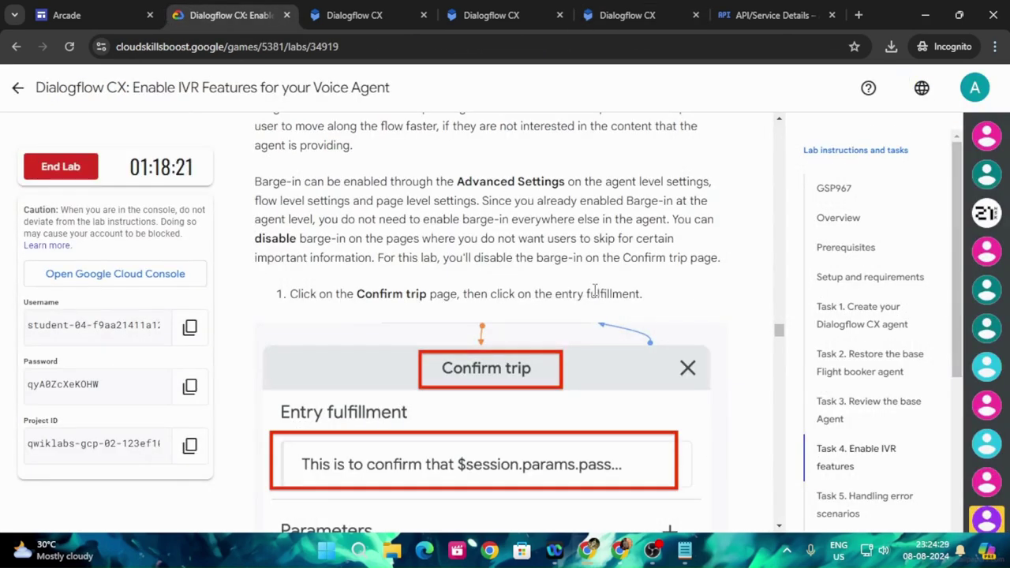
scroll(594, 289, up, 1)
scroll(580, 366, down, 2)
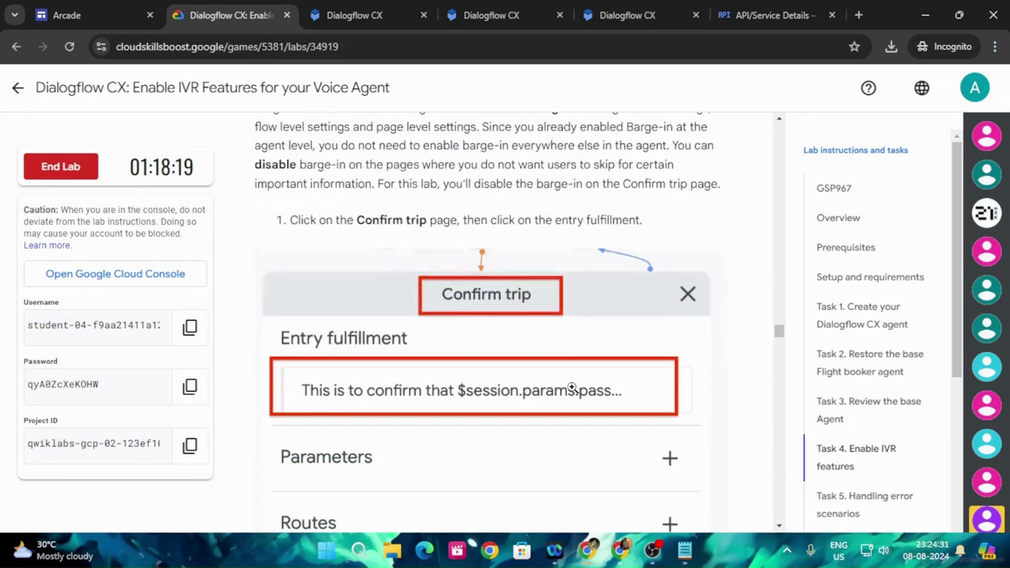
click(624, 15)
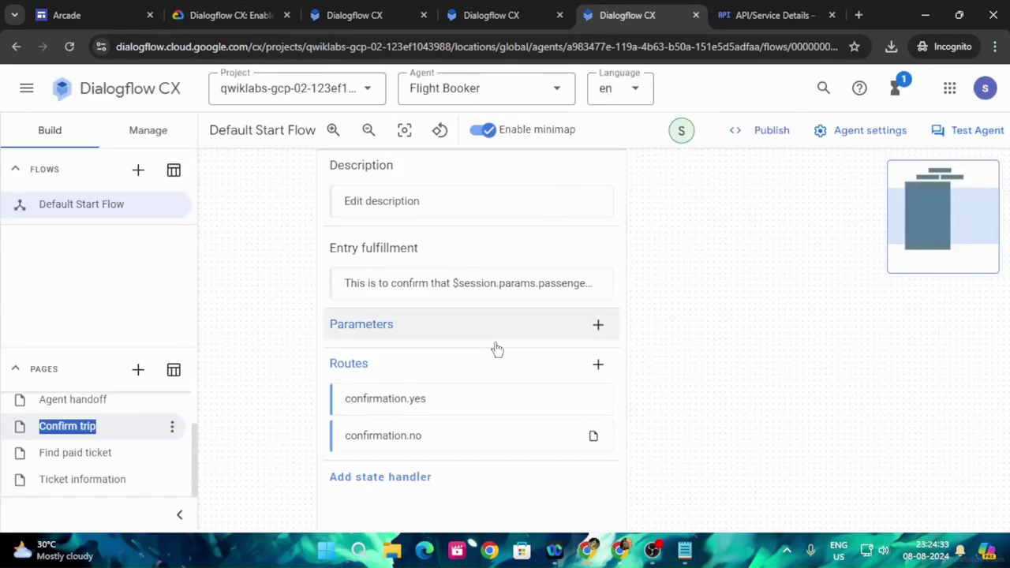
click(418, 286)
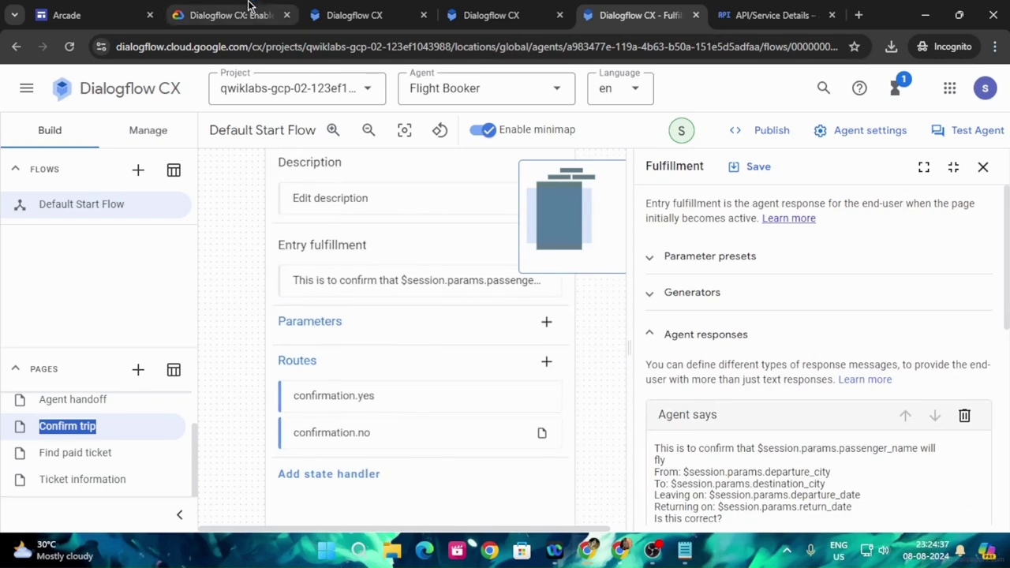
Following the lab instructions, set the Confirm trip entry fulfillment's barge-in to Customize with Enable barge-in deselected, and save the fulfillment
click(250, 10)
scroll(533, 367, down, 5)
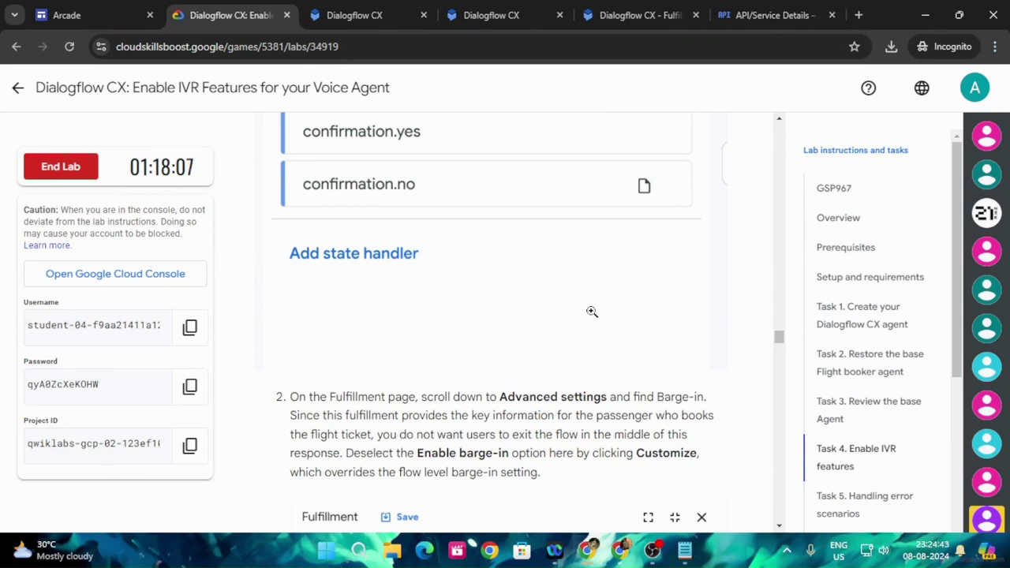
scroll(591, 311, down, 3)
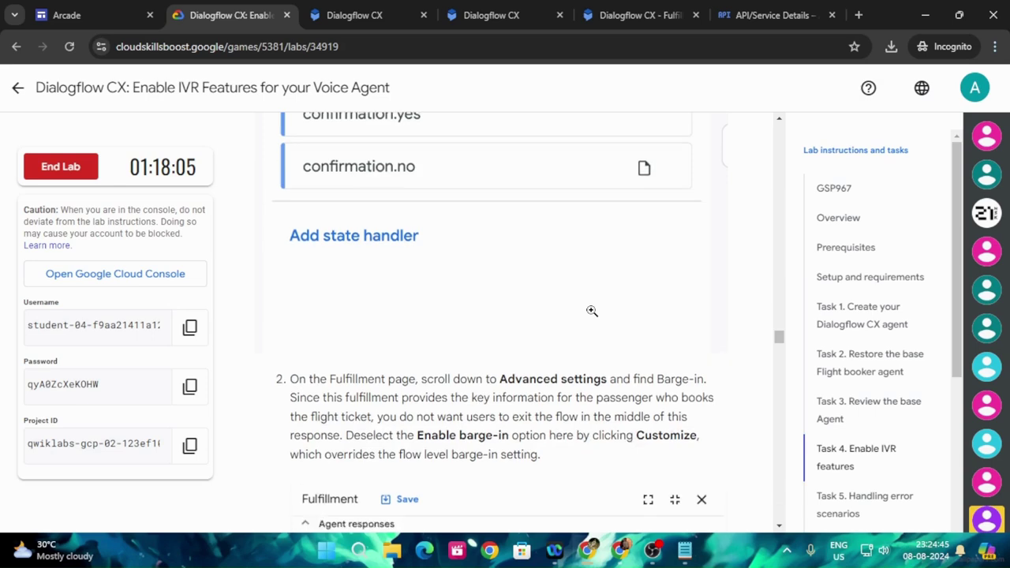
click(639, 15)
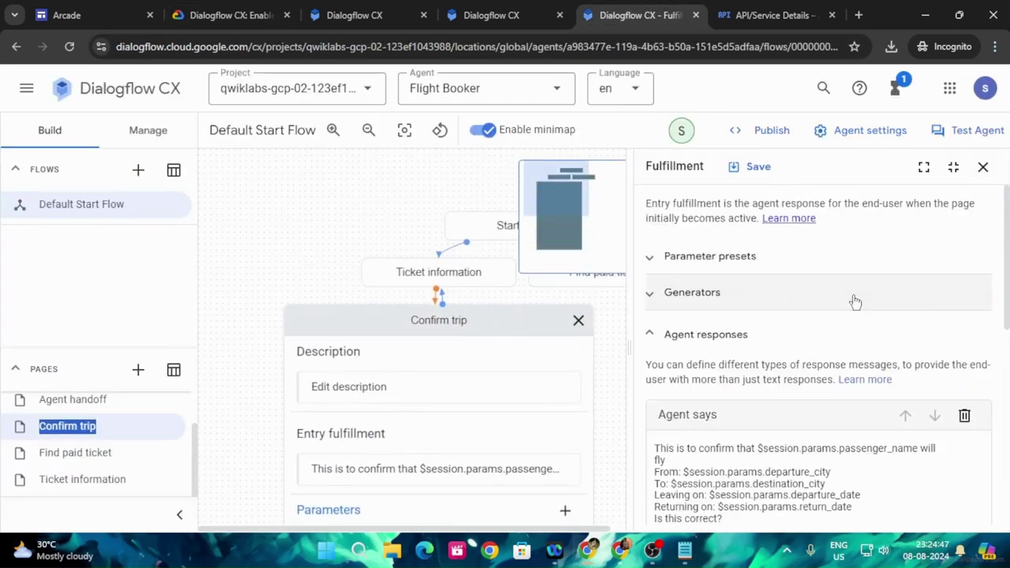
scroll(856, 301, down, 6)
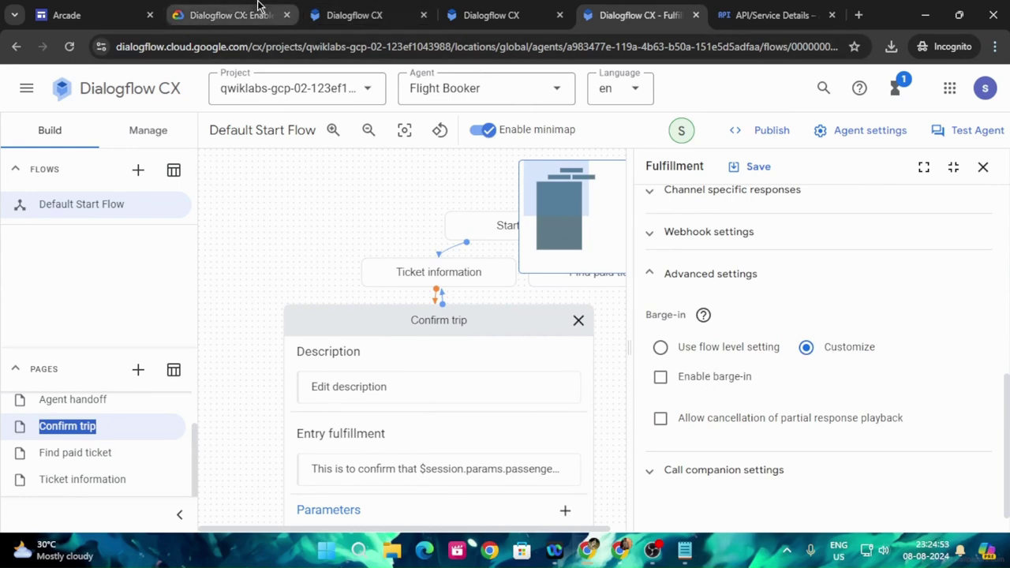
click(228, 8)
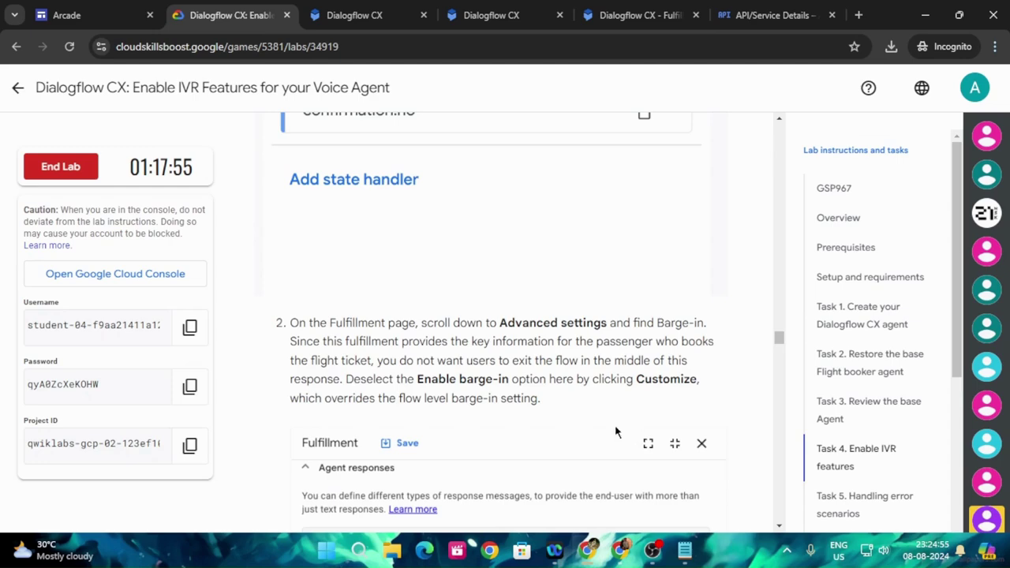
scroll(617, 433, down, 8)
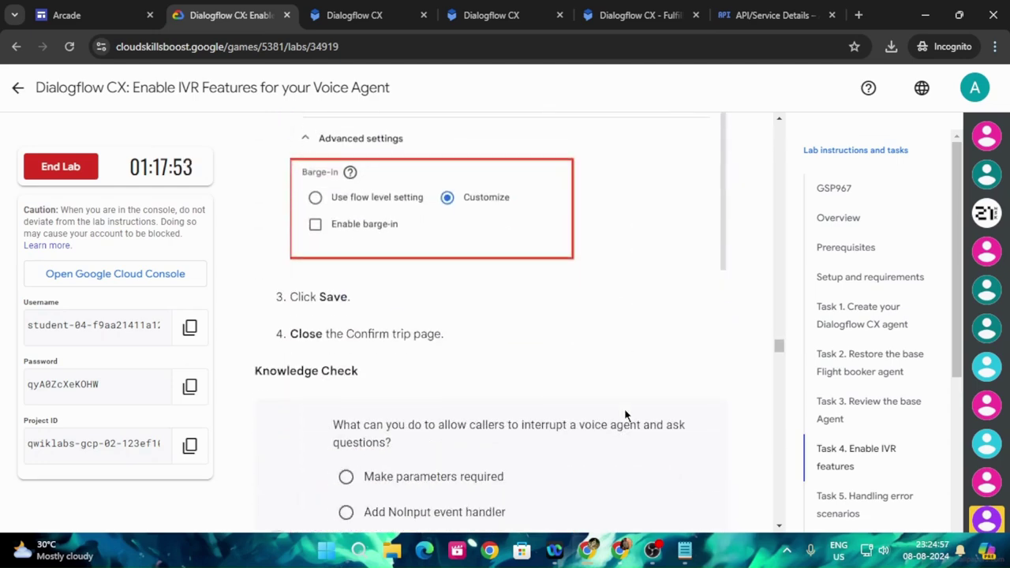
key(ctrl+5)
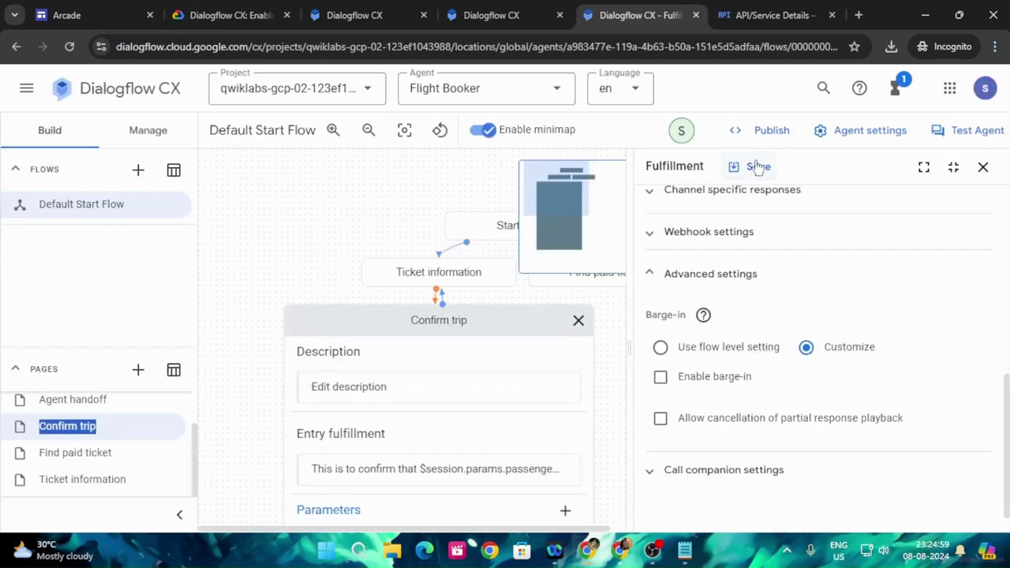
Read the lab's Task 5 instructions on handling silence and noise with NoInput event handlers
key(ctrl+2)
scroll(590, 359, down, 5)
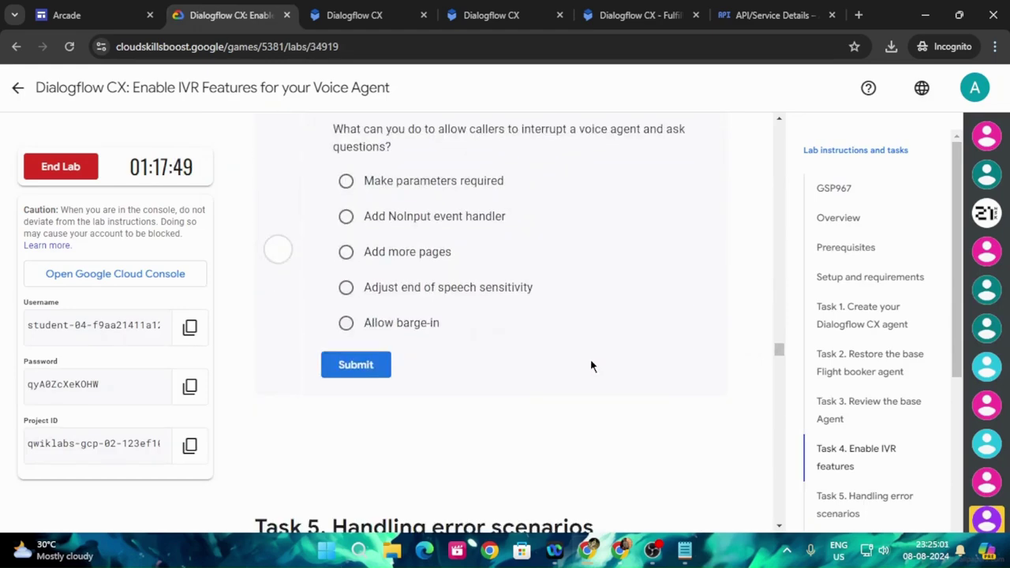
scroll(594, 365, down, 15)
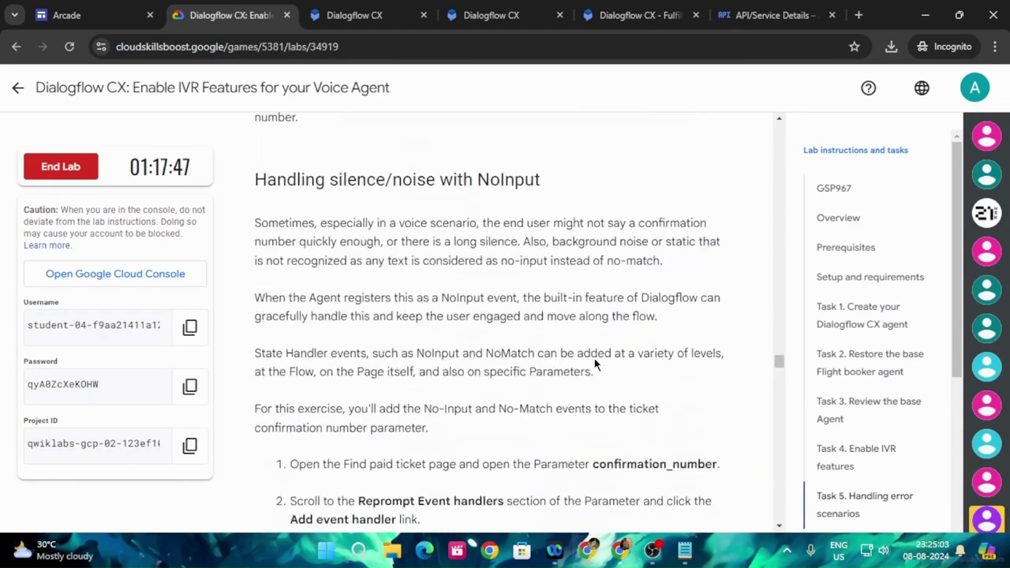
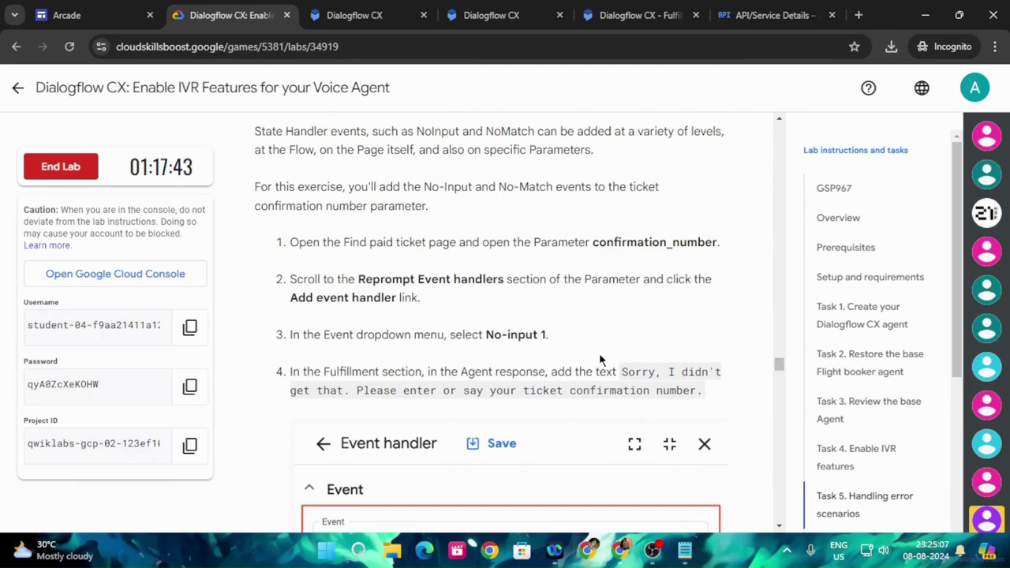
click(655, 15)
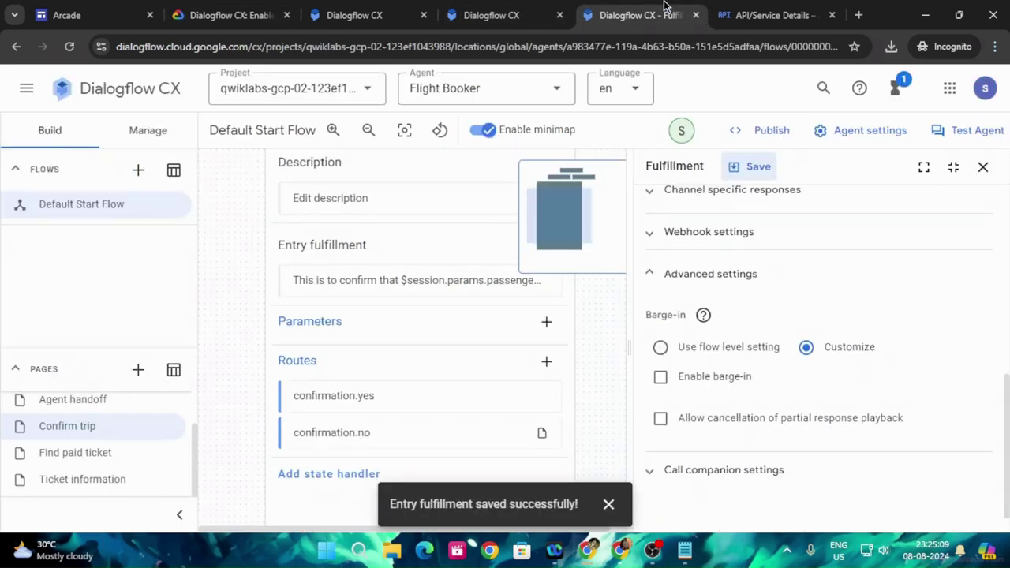
double_click(355, 439)
click(227, 10)
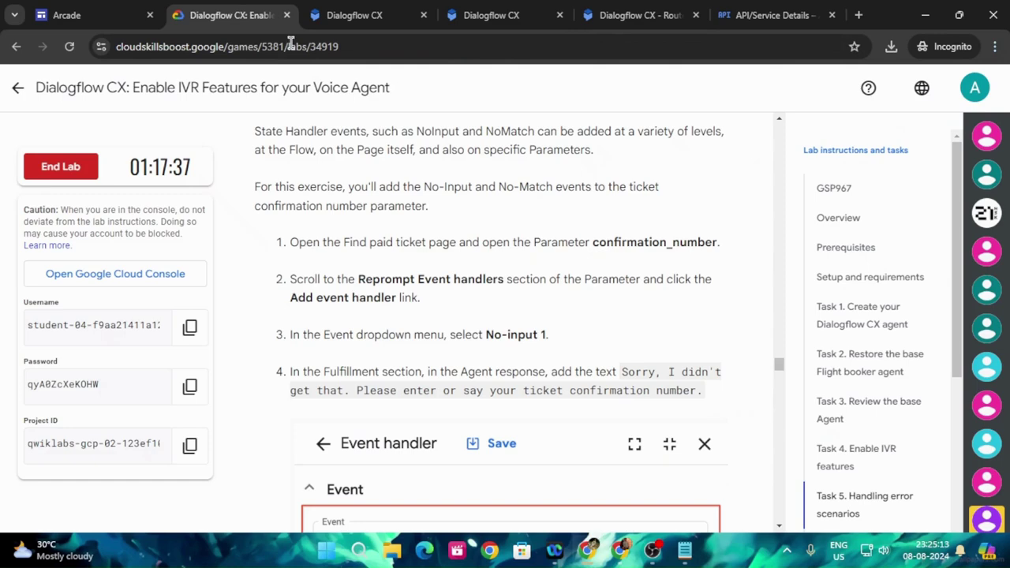
click(652, 12)
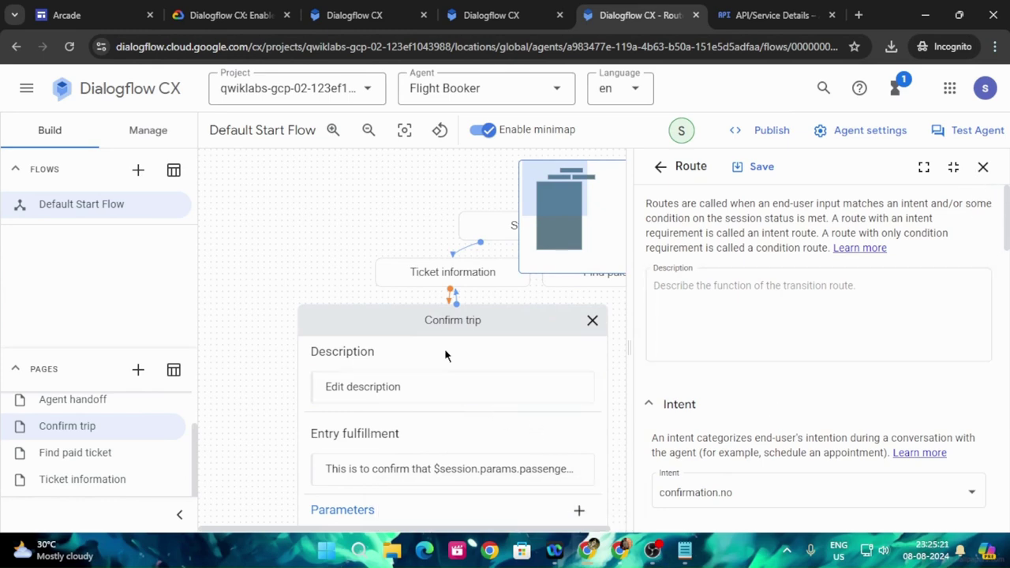
click(981, 168)
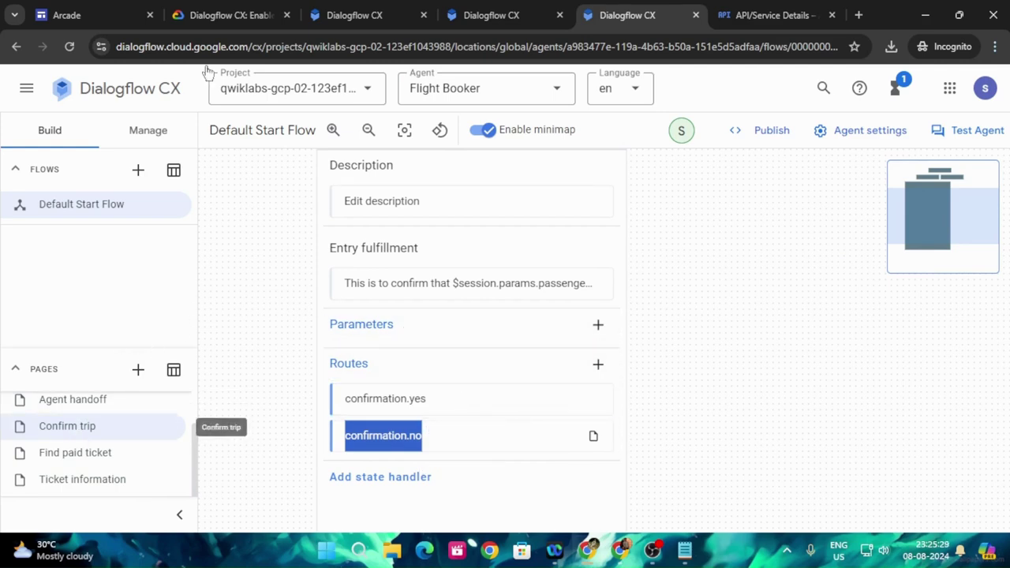
Following the lab instructions, open the confirmation_number parameter on the Find paid ticket page in Dialogflow CX
click(229, 15)
scroll(689, 348, up, 2)
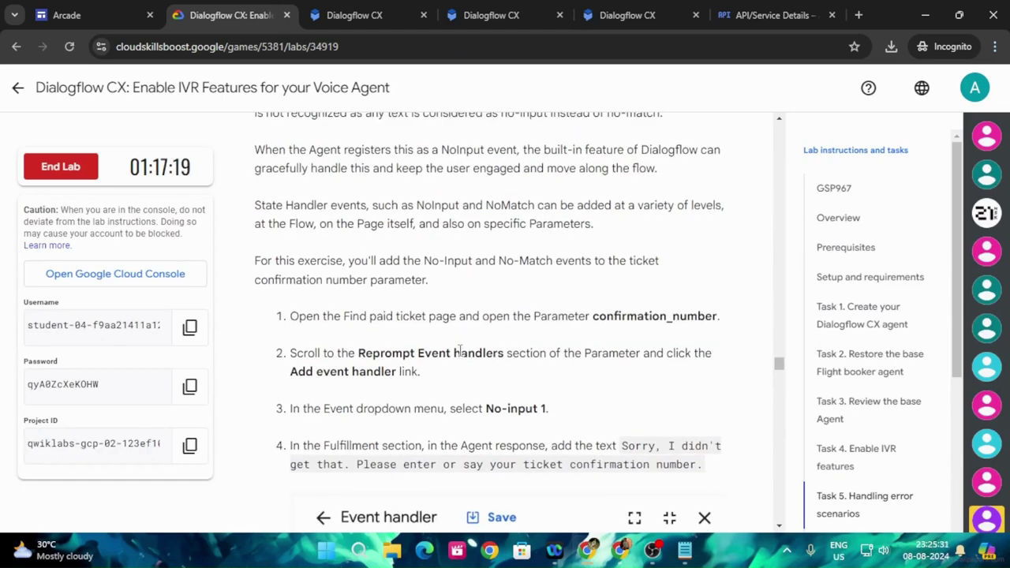
click(643, 15)
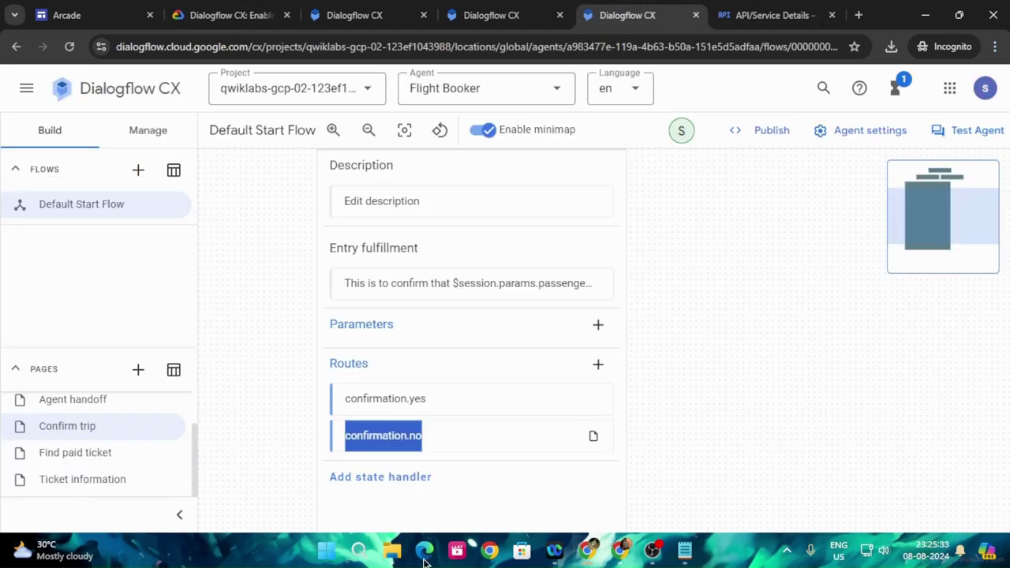
triple_click(91, 454)
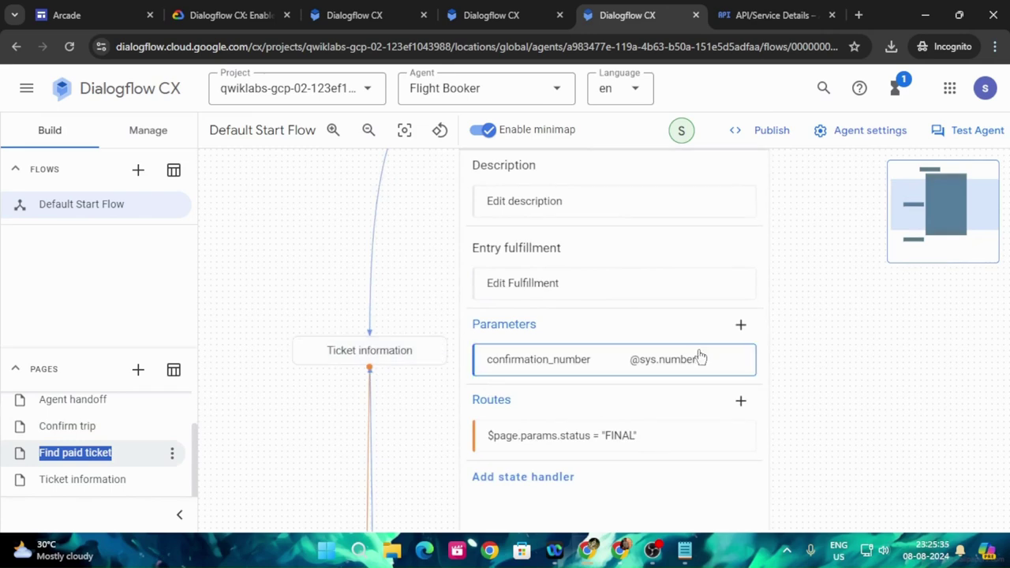
click(529, 359)
Start a new event handler in the Reprompt event handlers section of the confirmation_number parameter
click(244, 7)
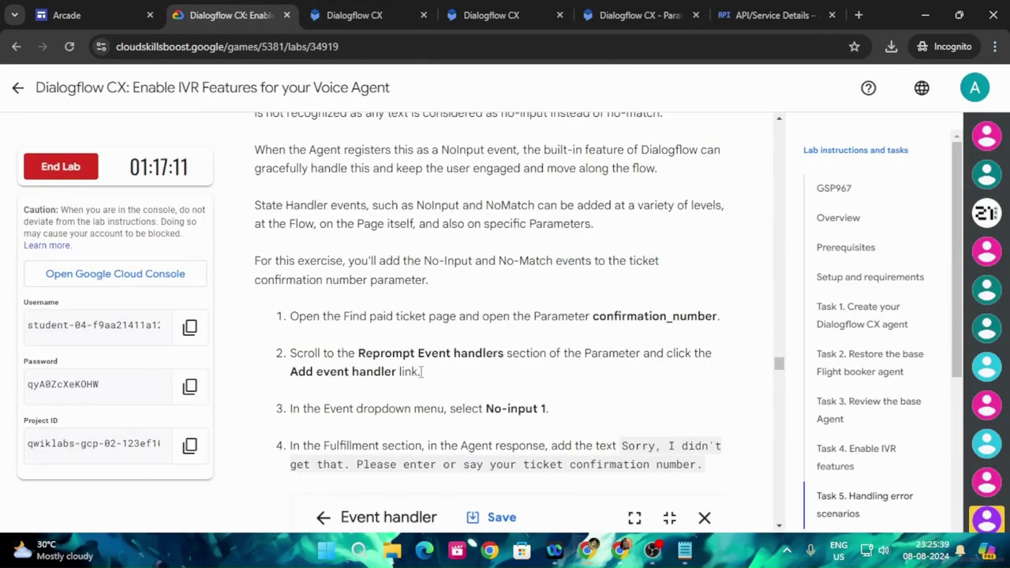
click(640, 15)
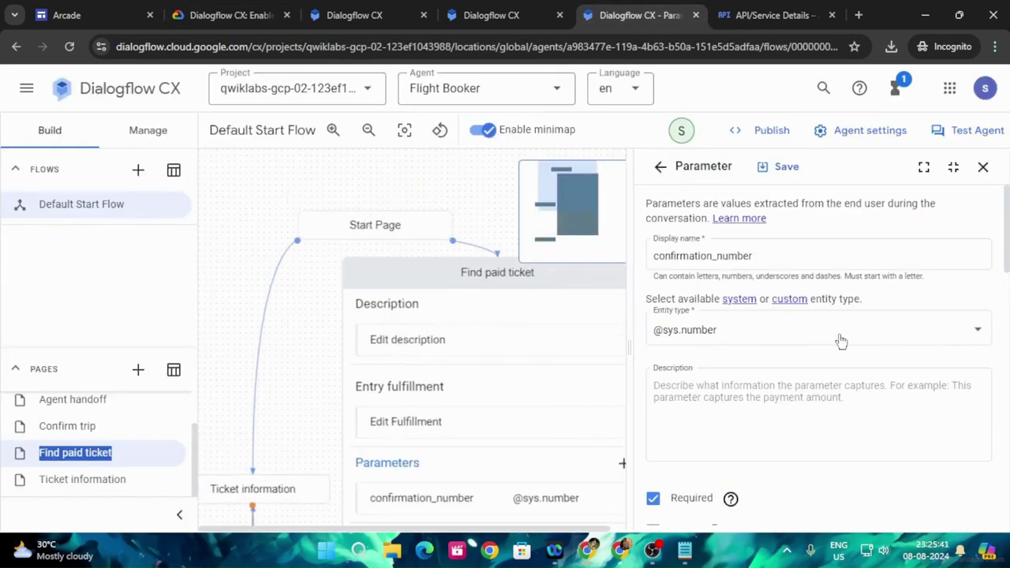
scroll(841, 340, down, 2)
scroll(846, 339, down, 3)
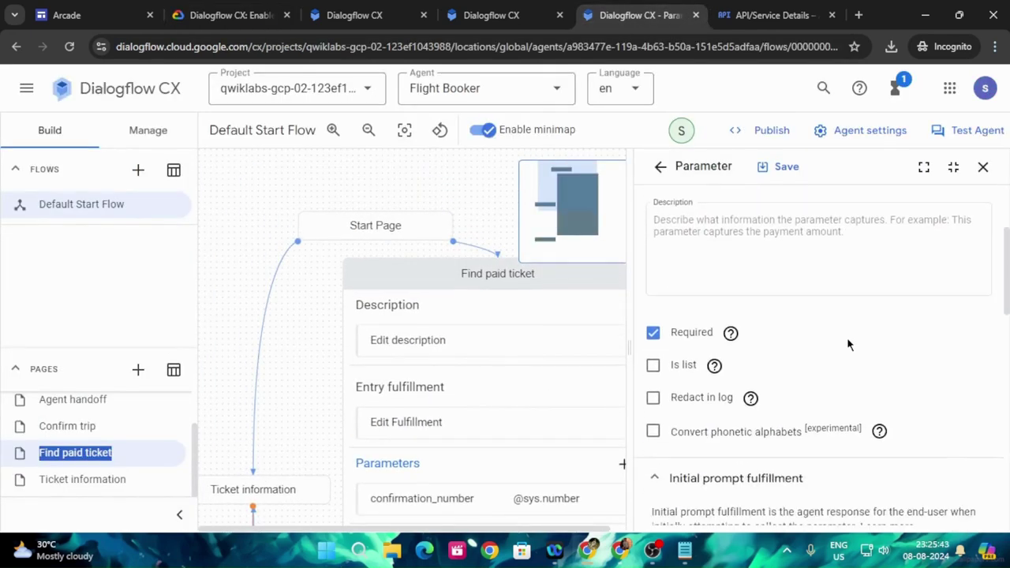
scroll(847, 337, down, 6)
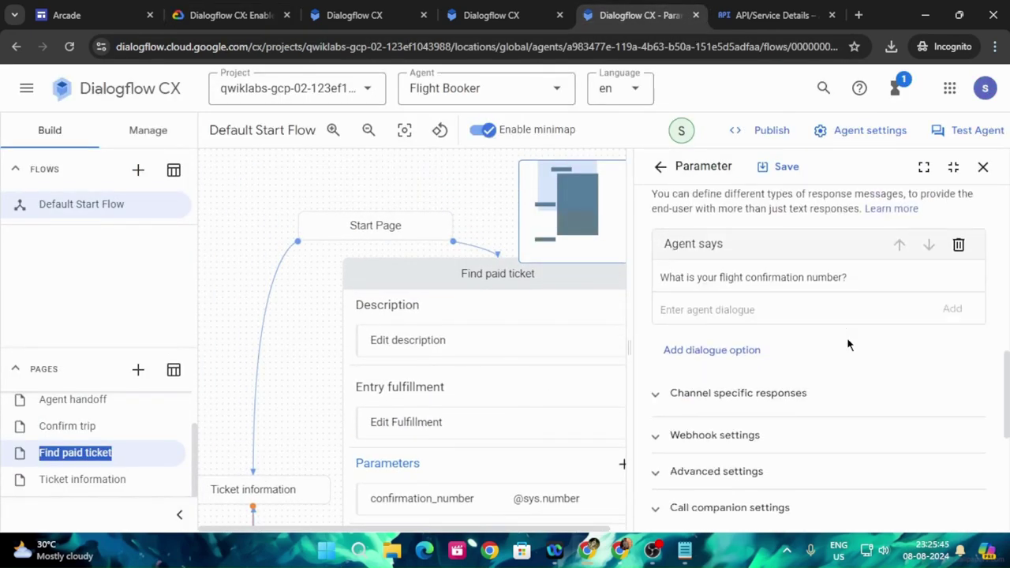
scroll(848, 340, down, 1)
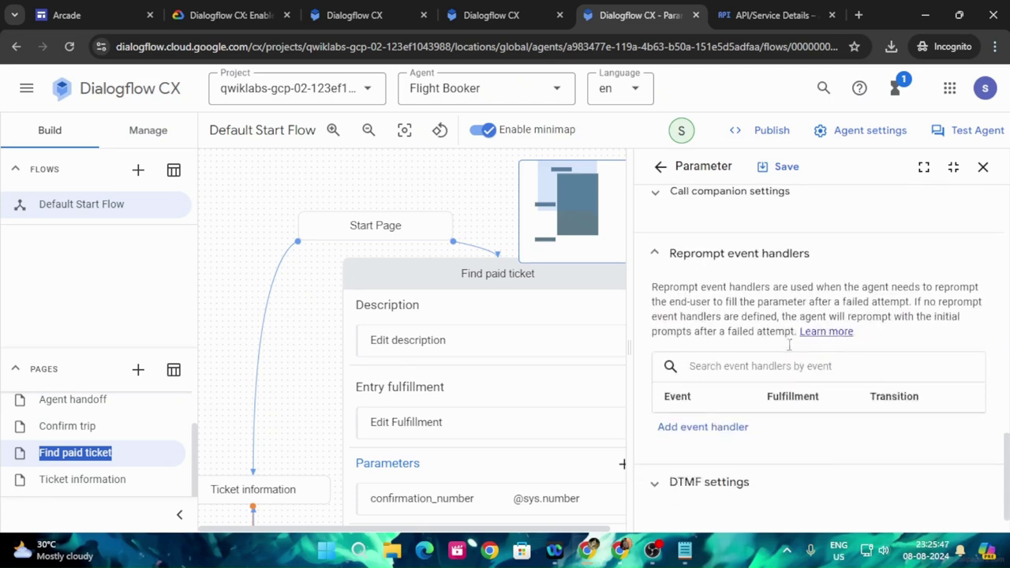
click(269, 13)
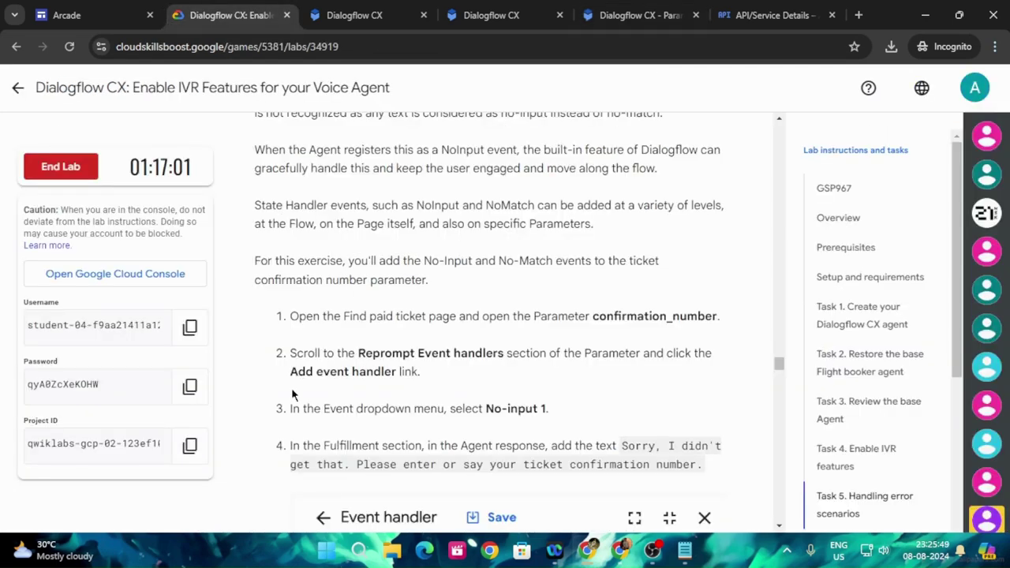
click(639, 15)
click(663, 426)
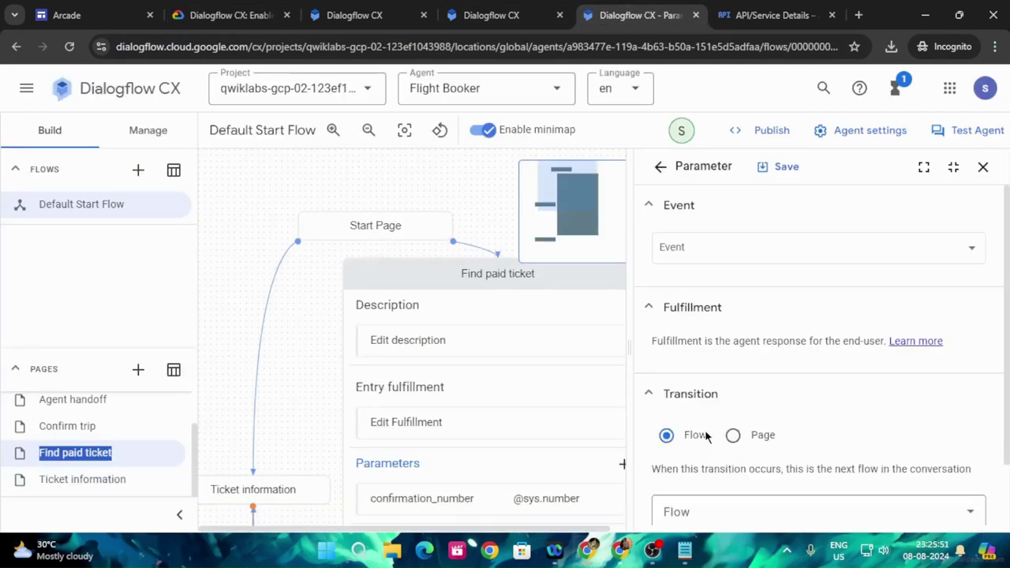
Check the lab's next instruction and set the new handler's event to No-input 1
click(234, 22)
scroll(603, 359, down, 2)
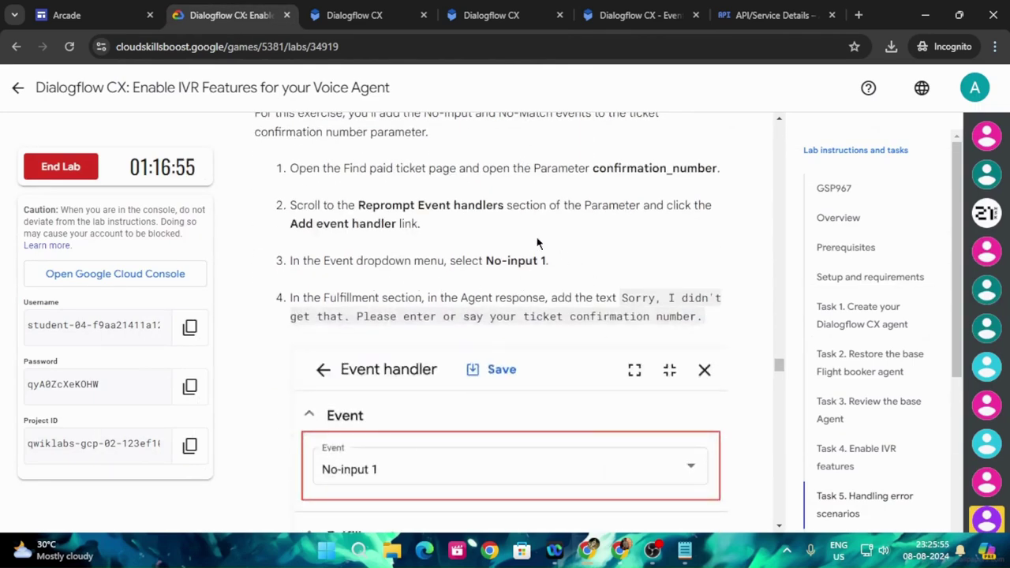
click(657, 10)
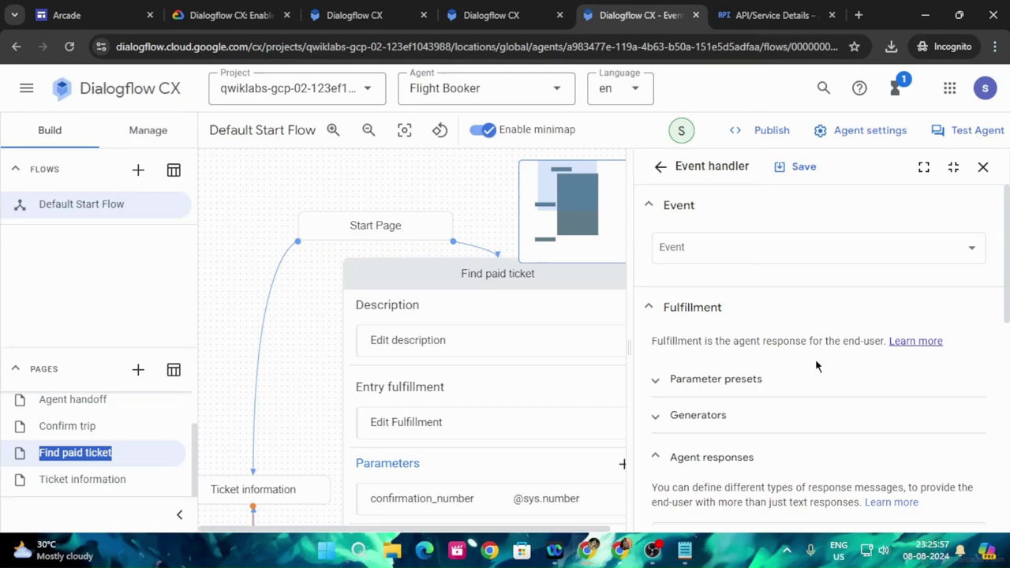
click(834, 251)
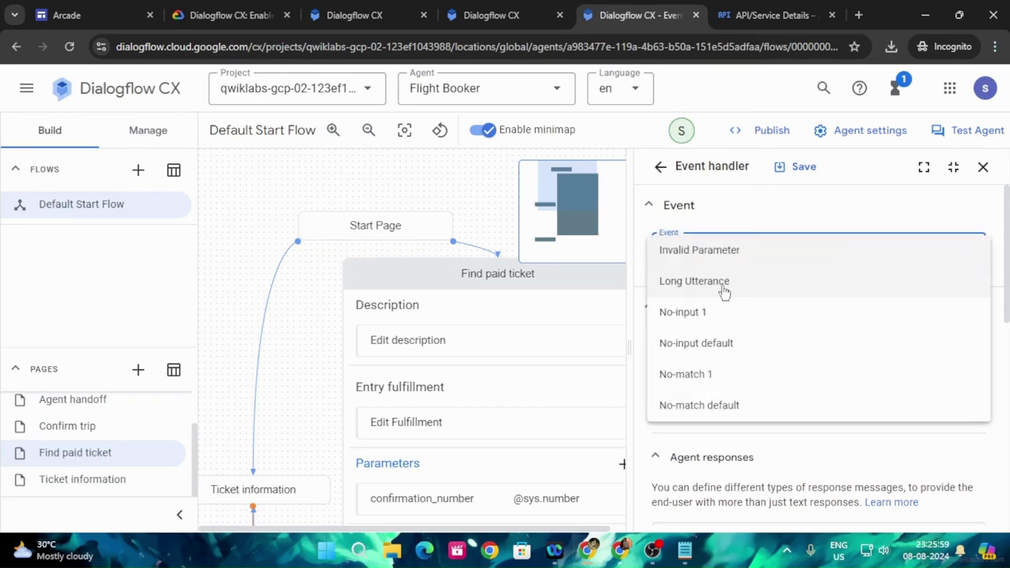
click(681, 314)
Copy the agent response "Sorry, I didn't get that. Please enter or say your ticket confirmation number." from the lab instructions
click(229, 15)
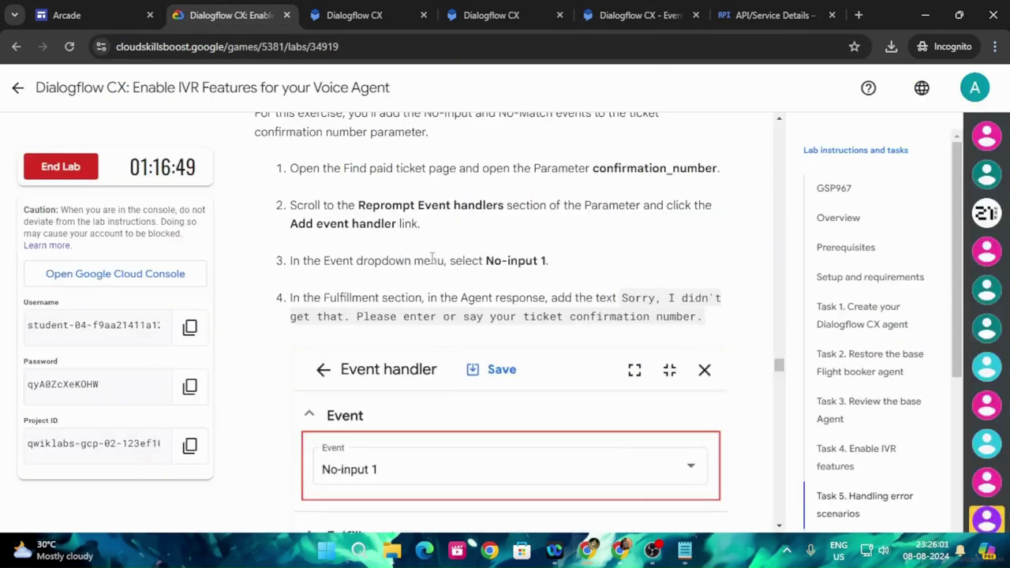
scroll(334, 260, down, 1)
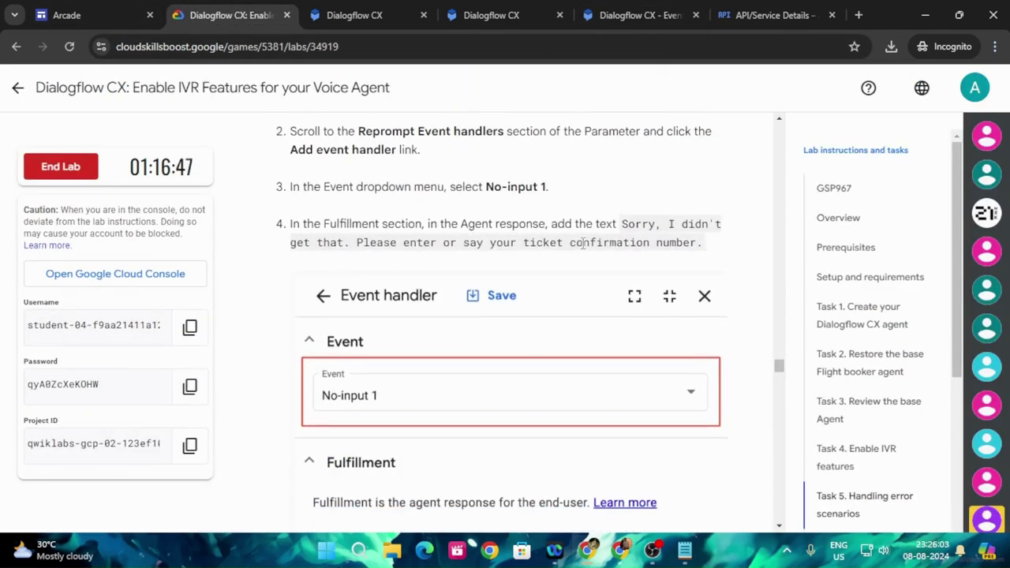
drag(621, 223, 702, 242)
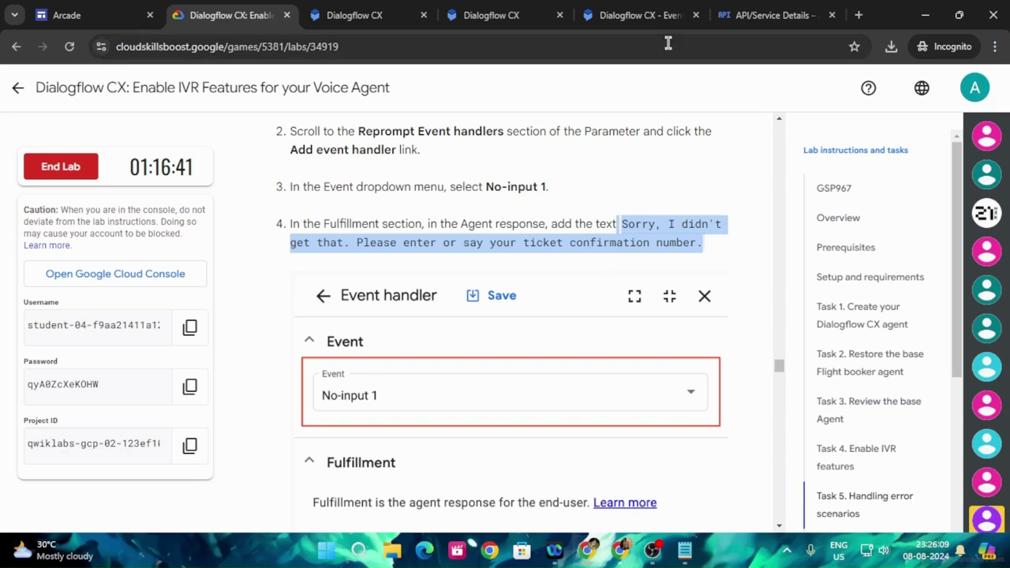
click(620, 227)
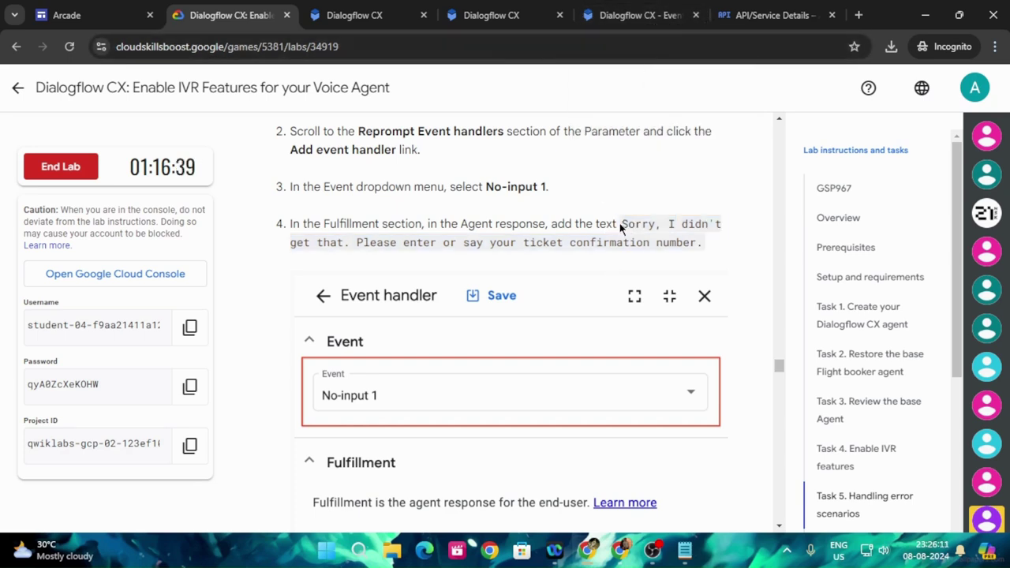
drag(620, 224, 701, 242)
click(672, 236)
drag(623, 223, 707, 245)
key(ctrl+c)
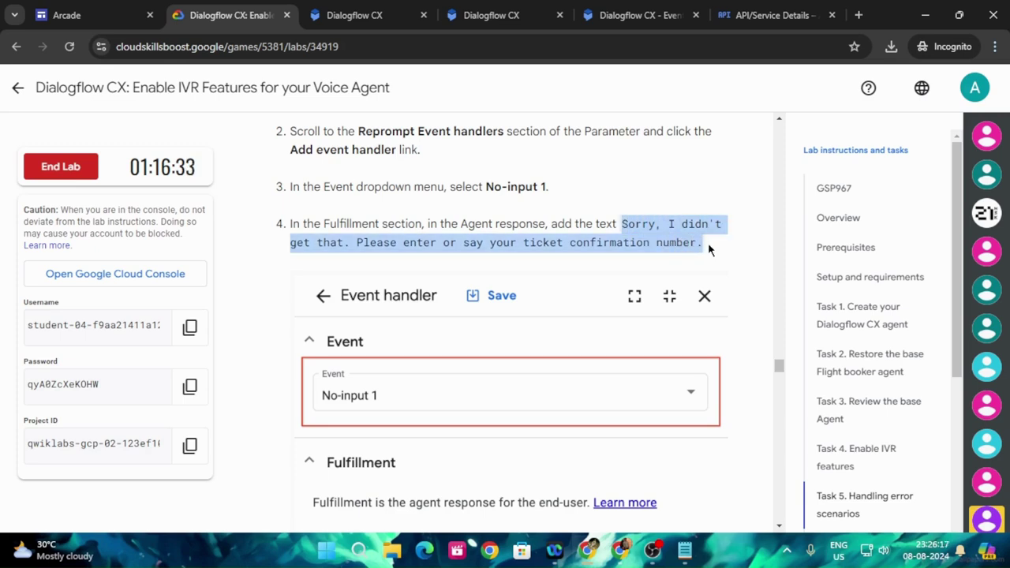
Paste the copied text as the agent dialogue in the No-input 1 event handler's fulfillment in Dialogflow CX
click(651, 24)
scroll(824, 360, down, 2)
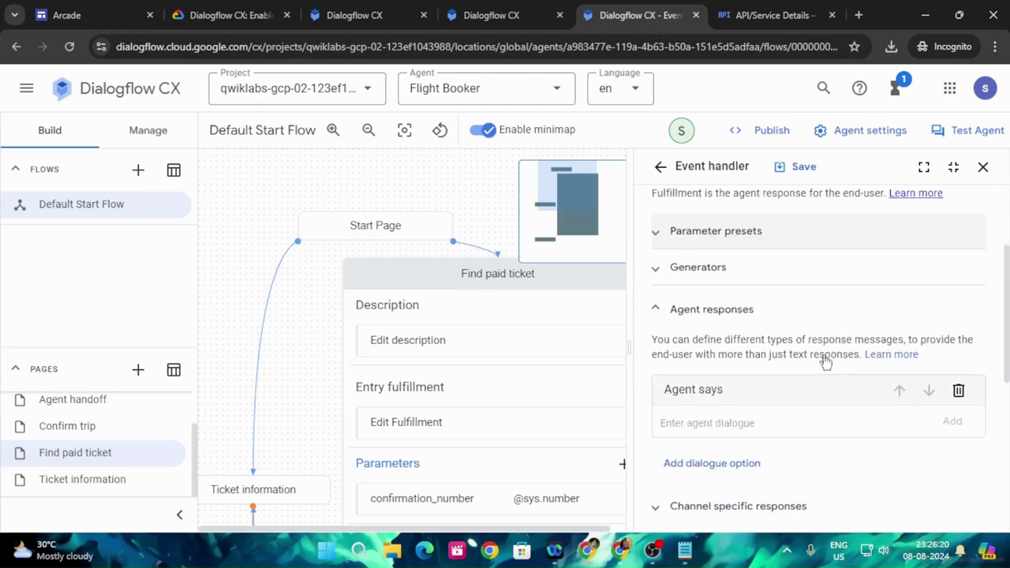
click(765, 422)
key(ctrl+v)
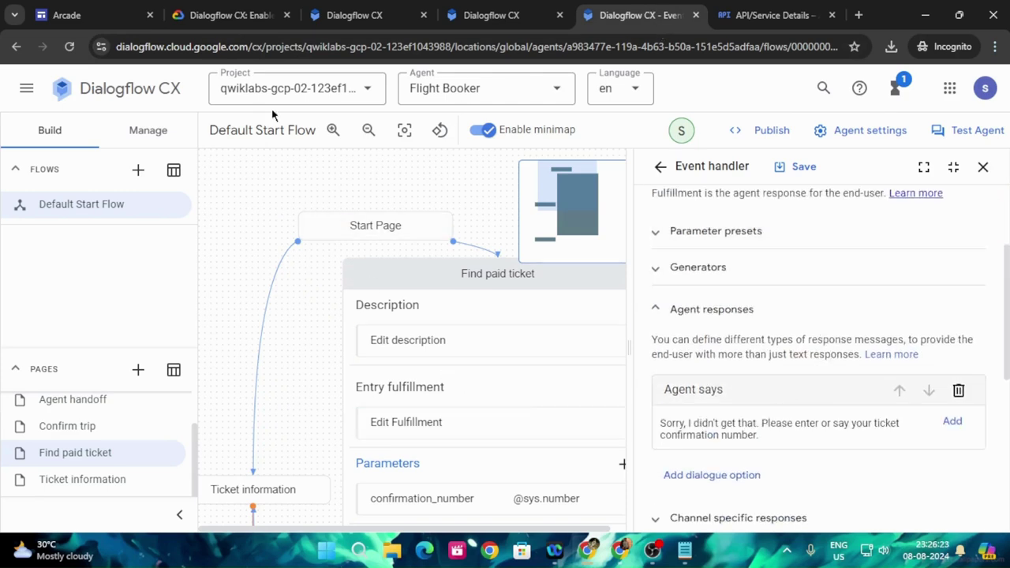
Check the lab's next instructions and save the No-input 1 event handler in Dialogflow CX
click(227, 14)
scroll(442, 331, down, 6)
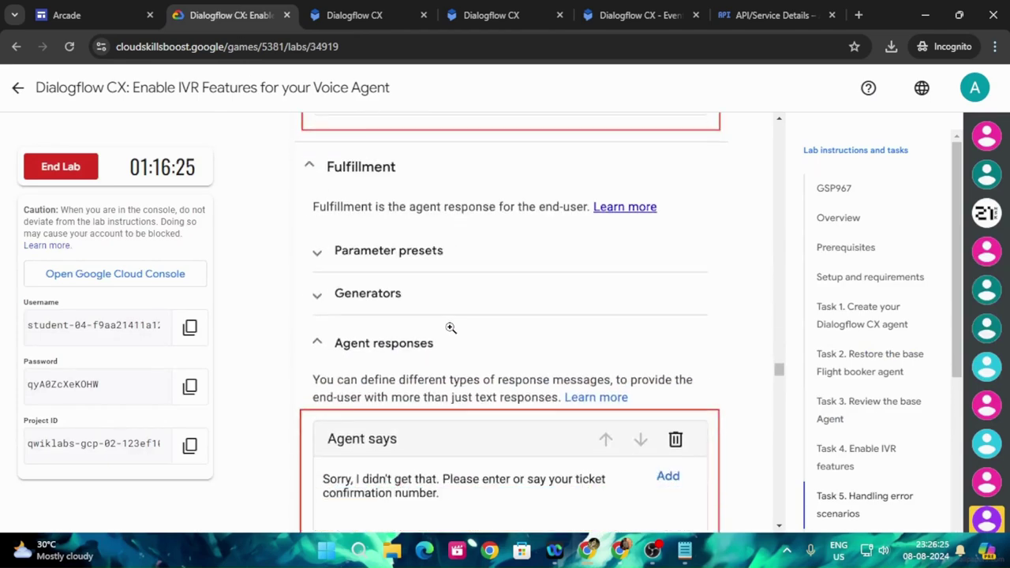
scroll(550, 314, down, 3)
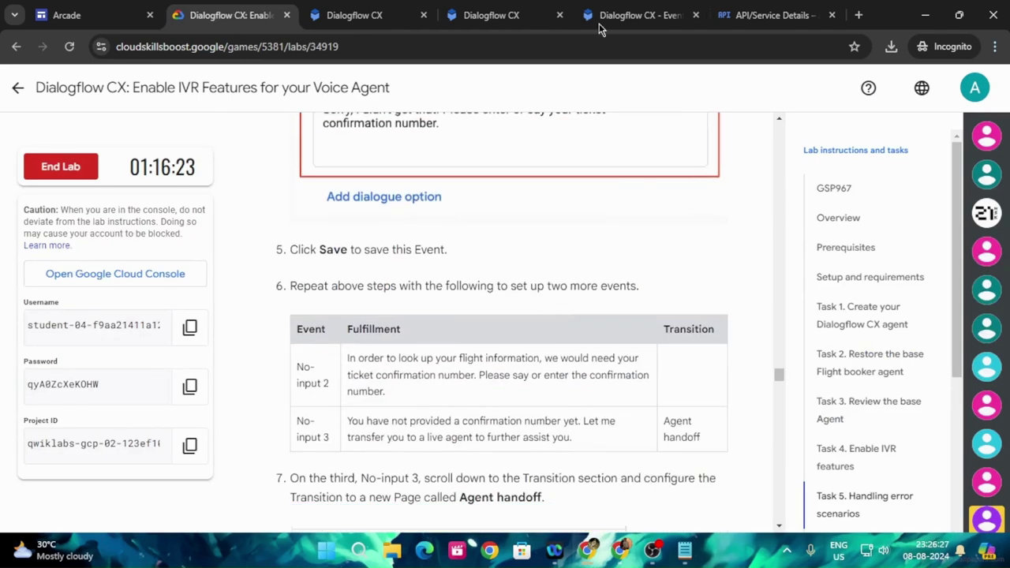
click(631, 14)
click(797, 167)
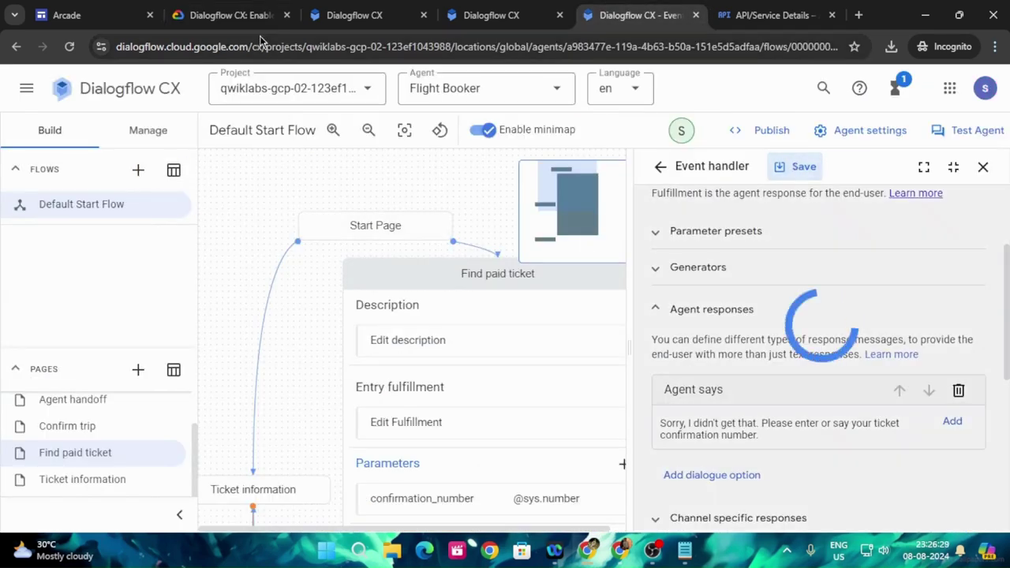
Copy the full No-input 2 fulfillment text, beginning "In order to look up your flight information", from the lab's events table
click(229, 14)
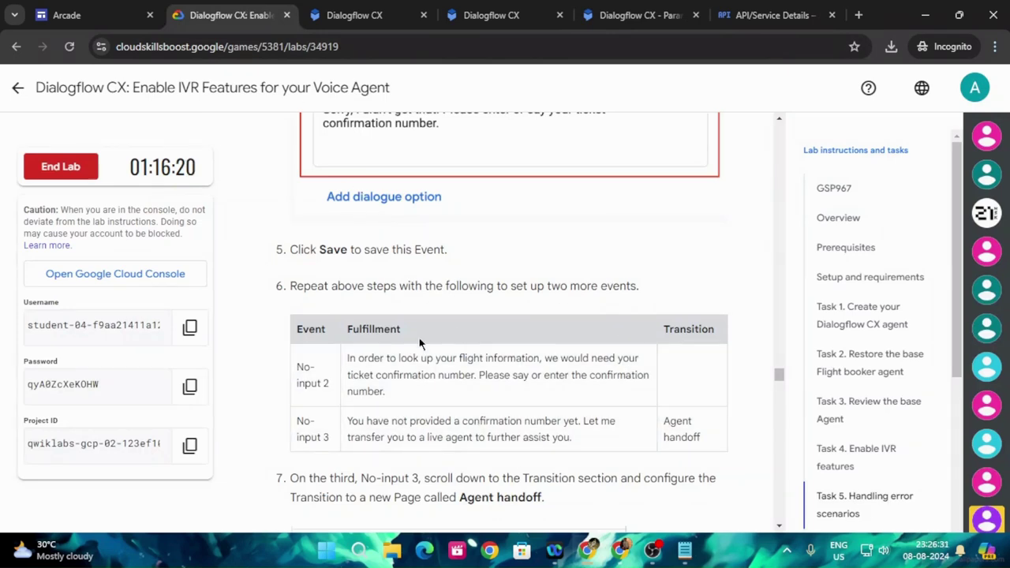
drag(345, 363, 409, 399)
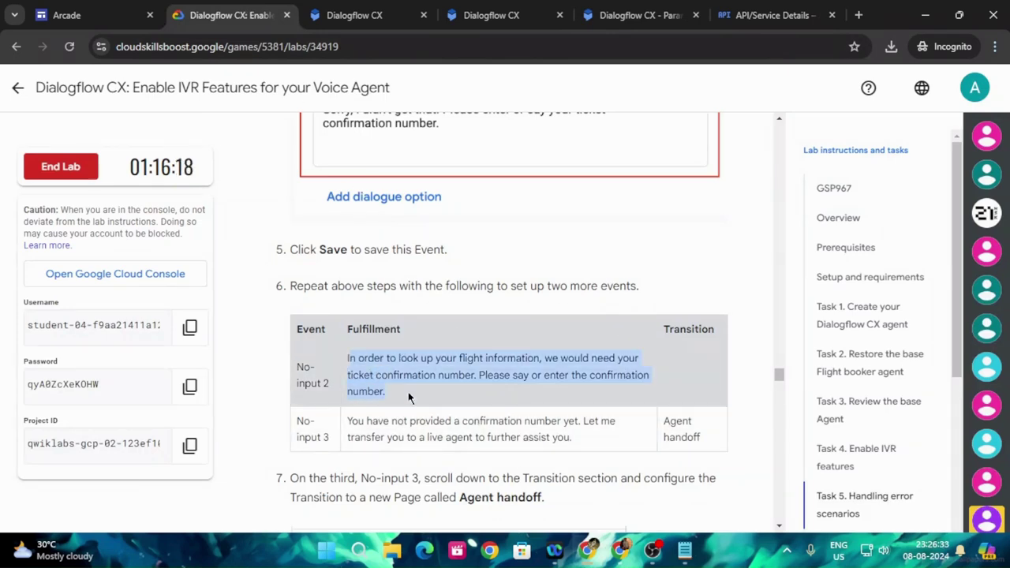
click(377, 372)
drag(348, 359, 405, 394)
key(ctrl+c)
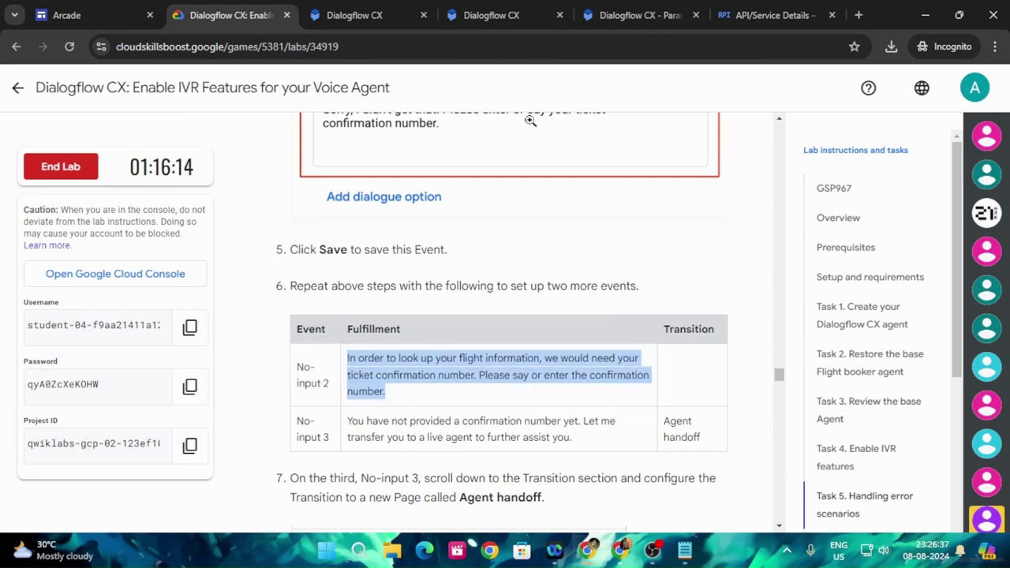
Add a reprompt event handler for No-input 2 in Dialogflow CX with the copied text as its agent dialogue, and save it
click(639, 15)
click(717, 458)
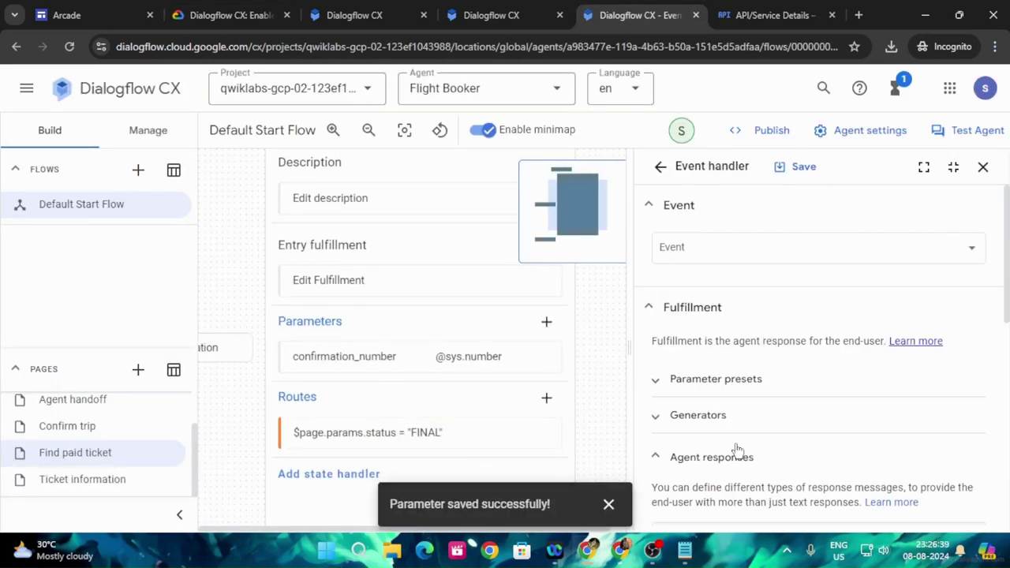
click(731, 264)
click(702, 340)
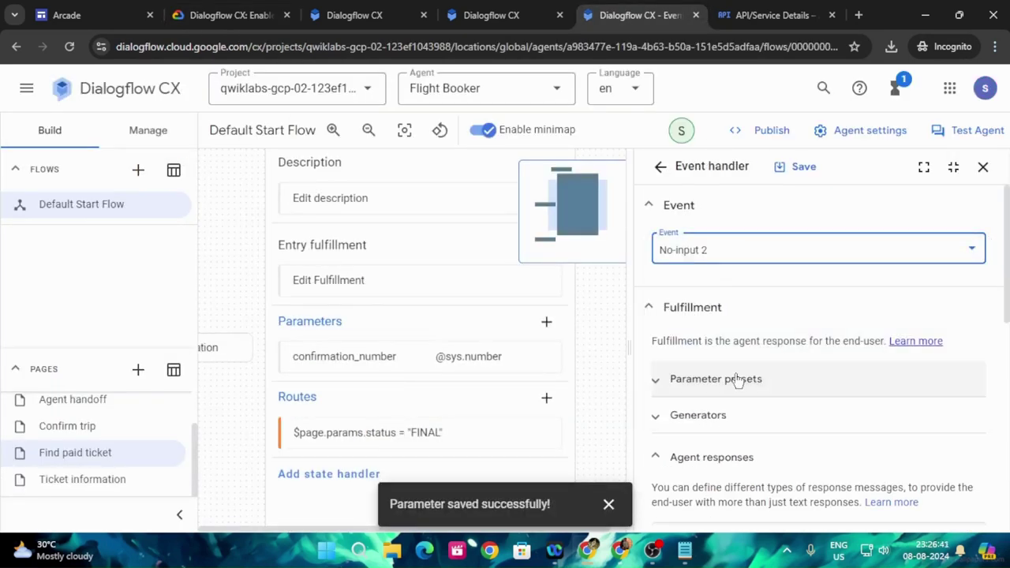
scroll(781, 414, down, 4)
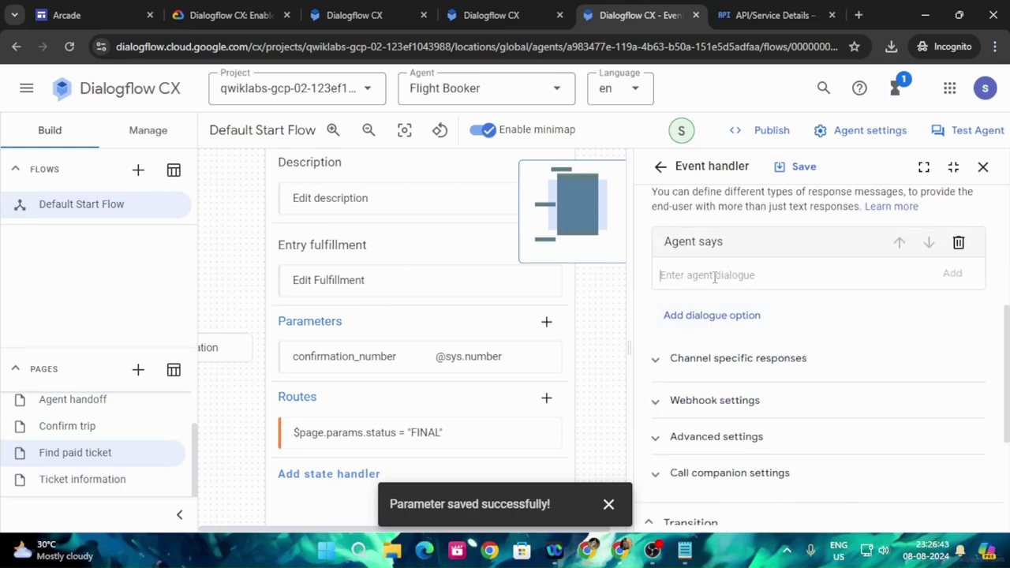
click(715, 277)
key(ctrl+v)
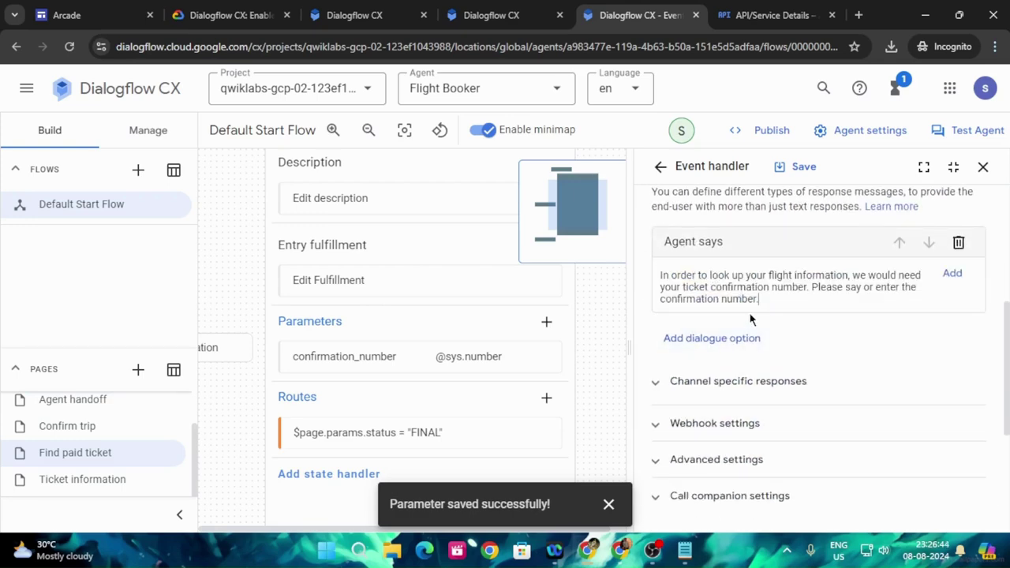
click(804, 167)
Copy the No-input 3 fulfillment text "You have not provided a confirmation number yet. Let me transfer you to a live agent to further assist you." from the lab
click(229, 15)
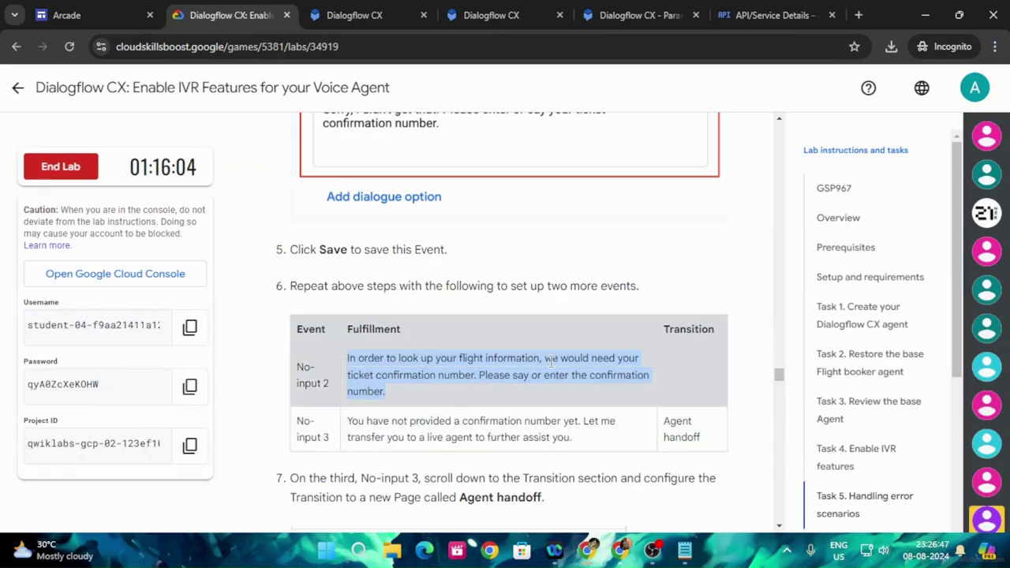
scroll(584, 312, down, 1)
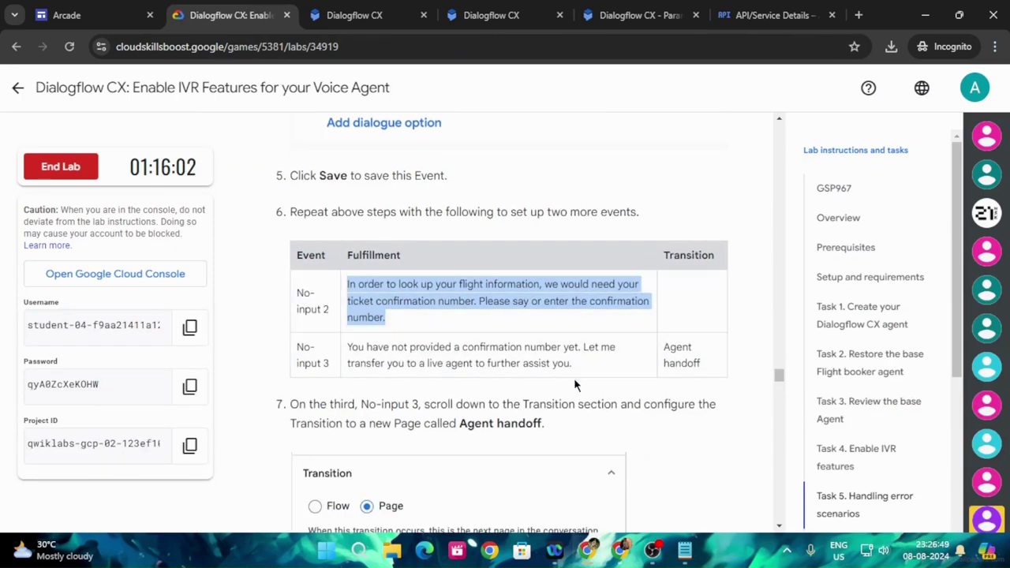
drag(347, 347, 596, 382)
key(ctrl+c)
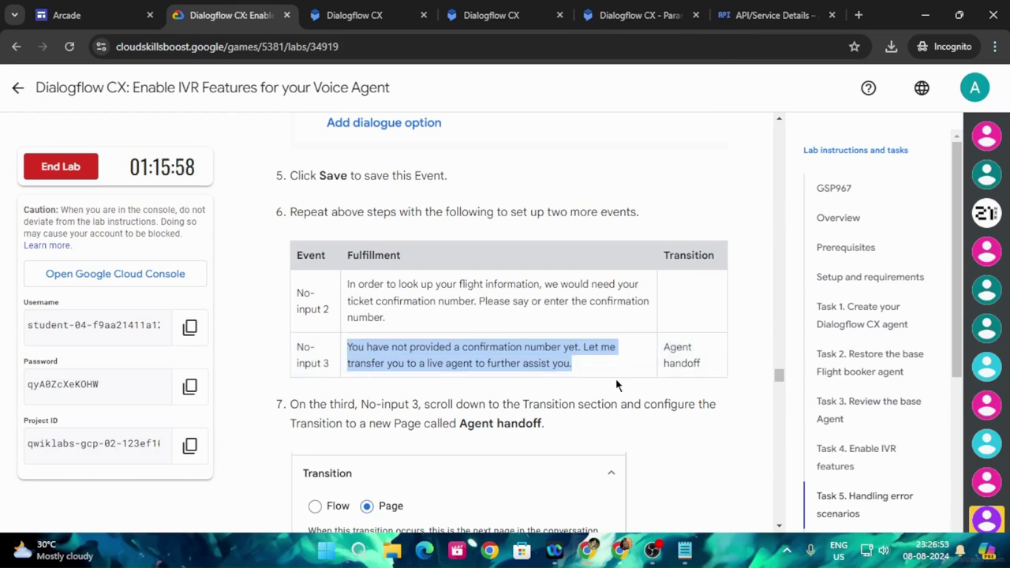
Add another reprompt event handler in Dialogflow CX for No-input 3 and paste the copied text as its agent dialogue
click(647, 11)
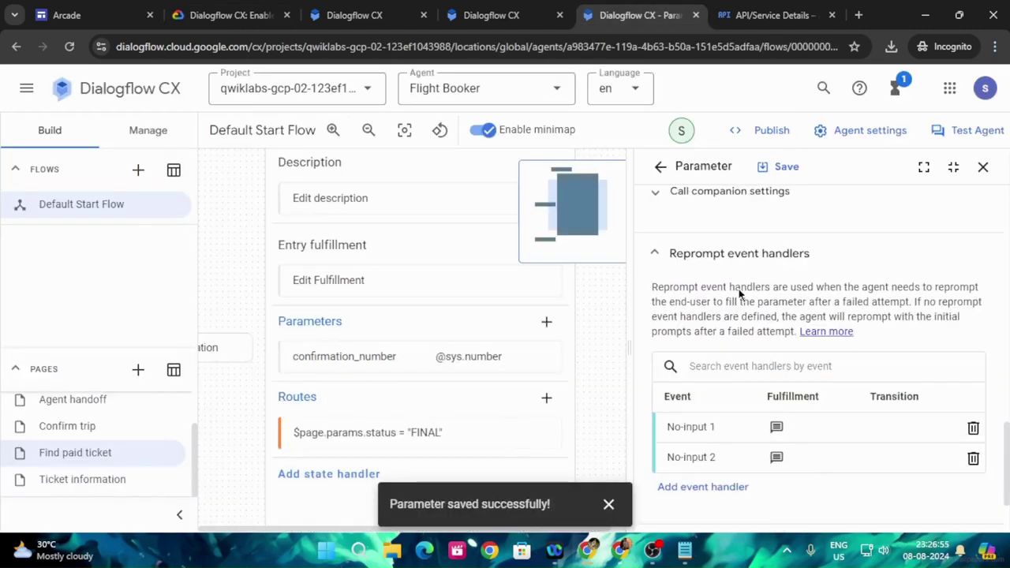
scroll(773, 355, down, 1)
click(744, 412)
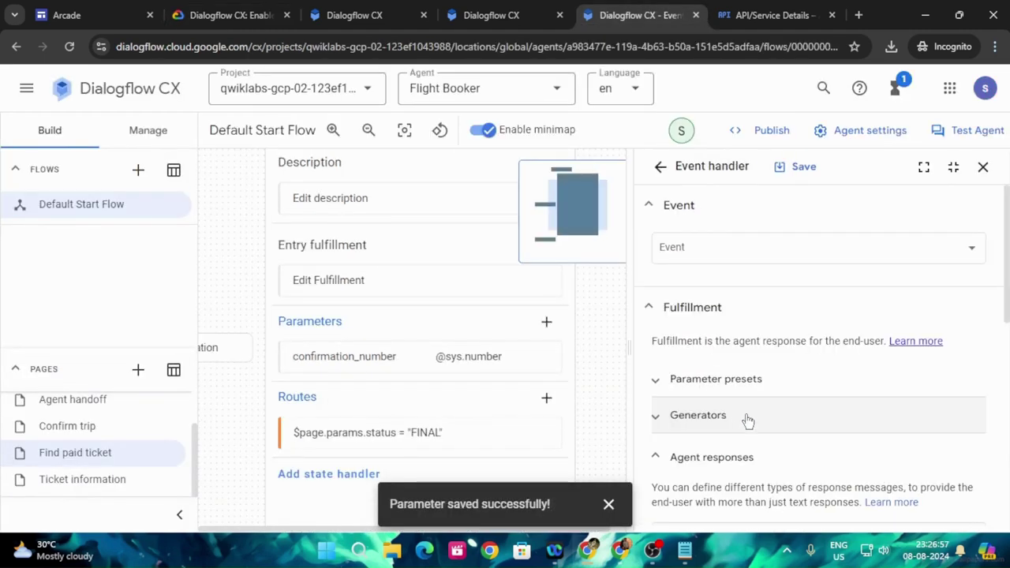
click(712, 251)
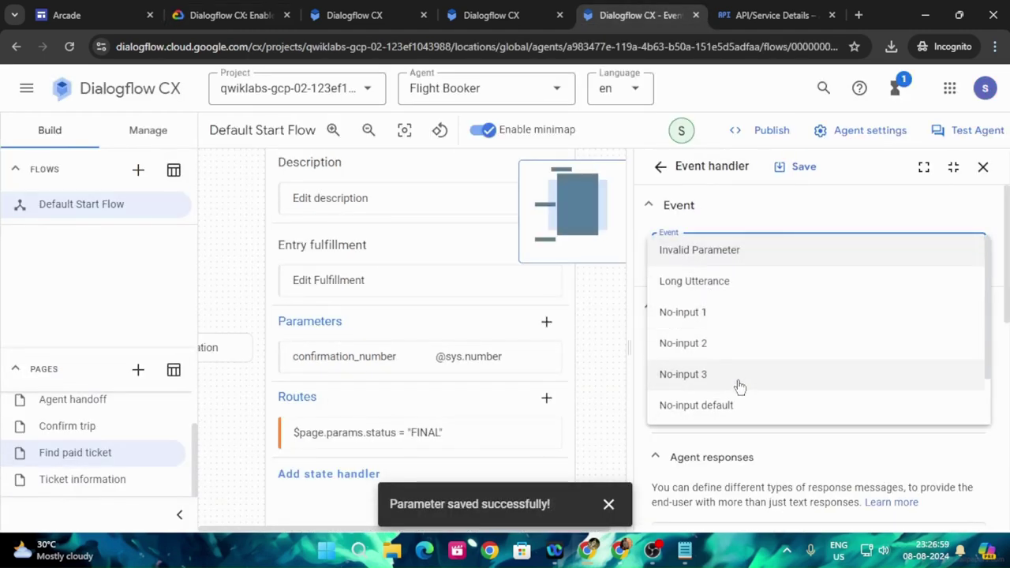
click(737, 375)
scroll(764, 387, down, 3)
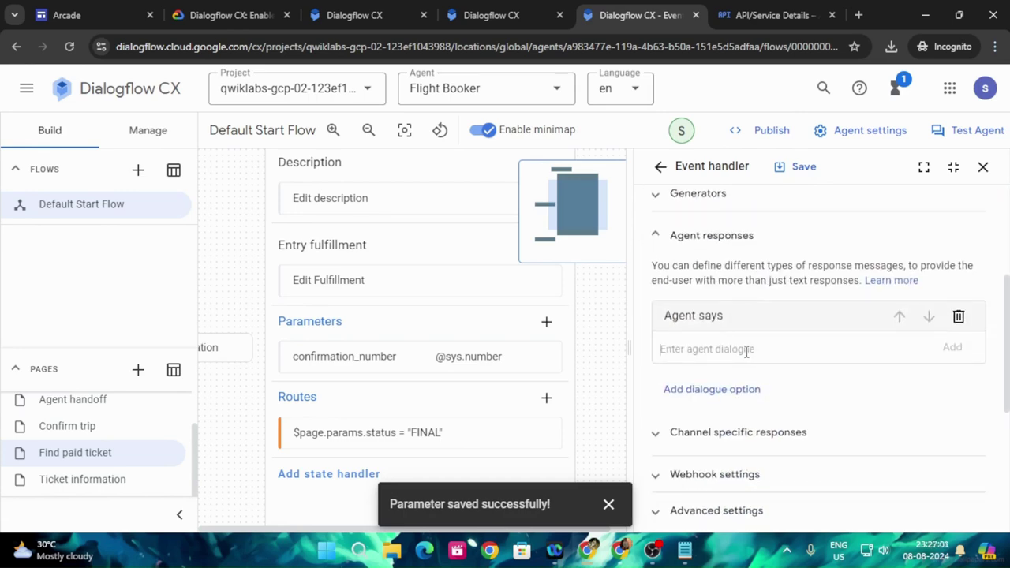
key(ctrl+v)
Review the No-input 3 handler's settings and read the lab's instruction on configuring its transition
scroll(754, 359, down, 3)
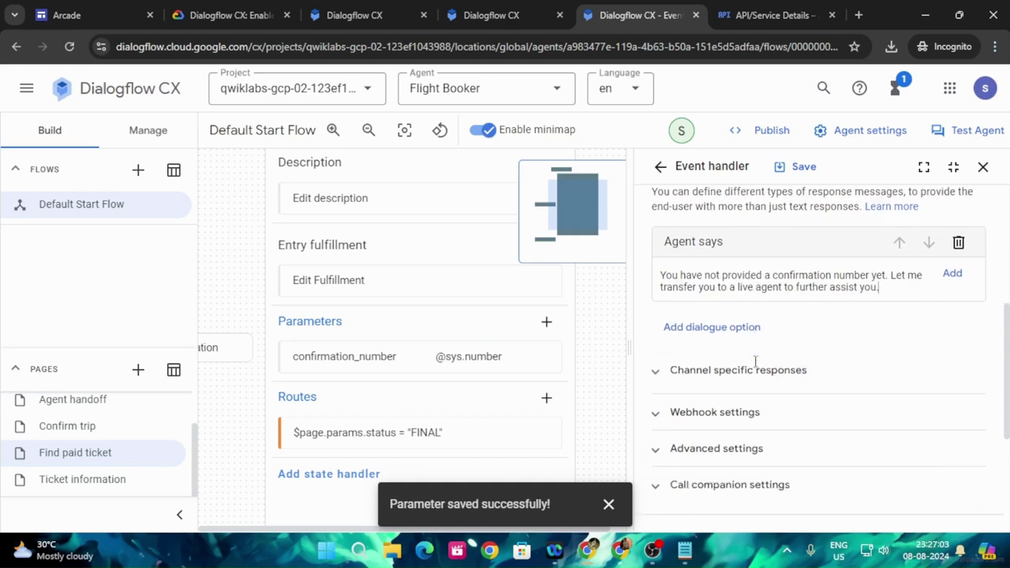
scroll(762, 364, down, 1)
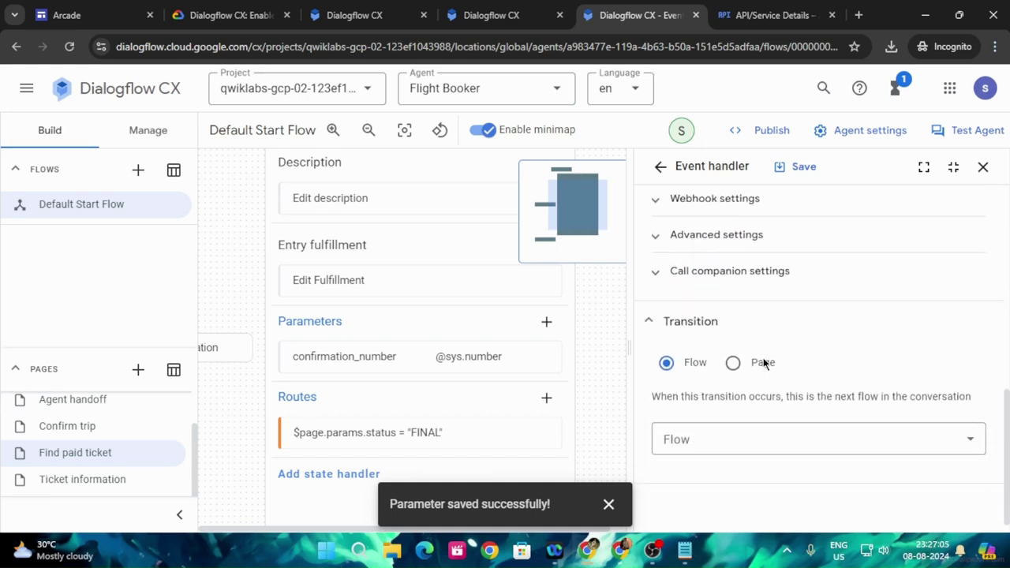
scroll(762, 365, up, 5)
scroll(764, 363, up, 1)
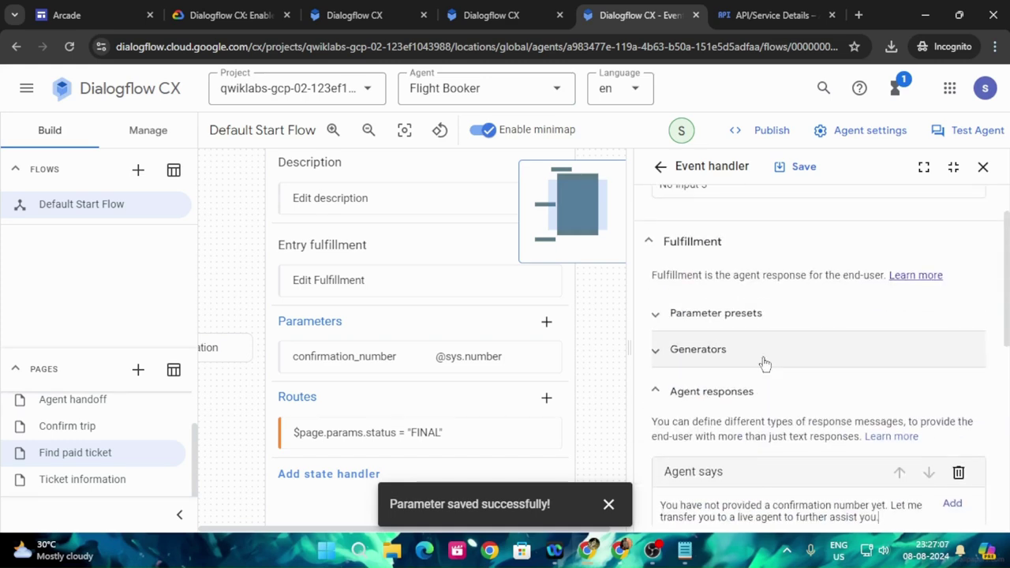
scroll(764, 363, down, 2)
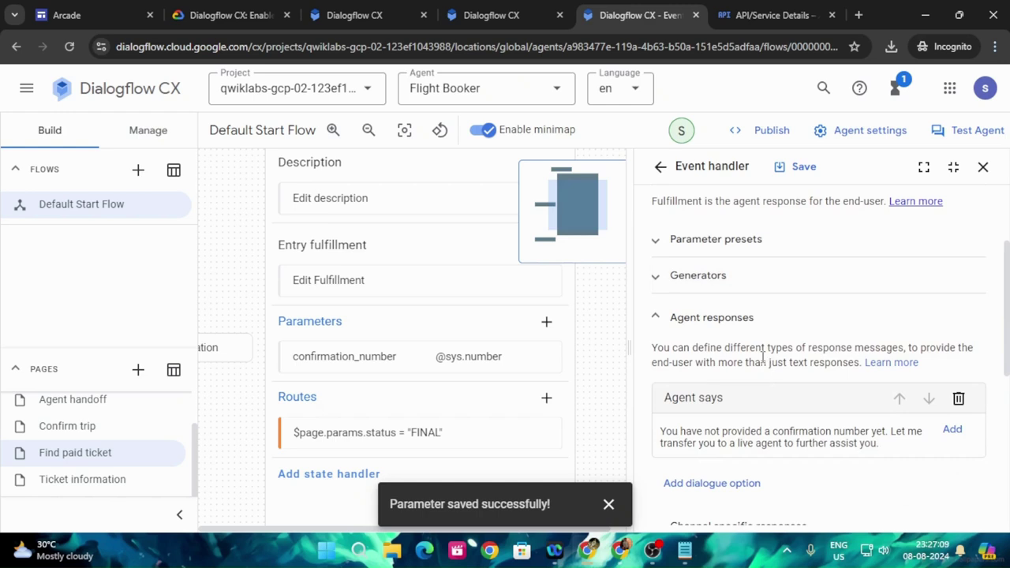
scroll(809, 323, up, 2)
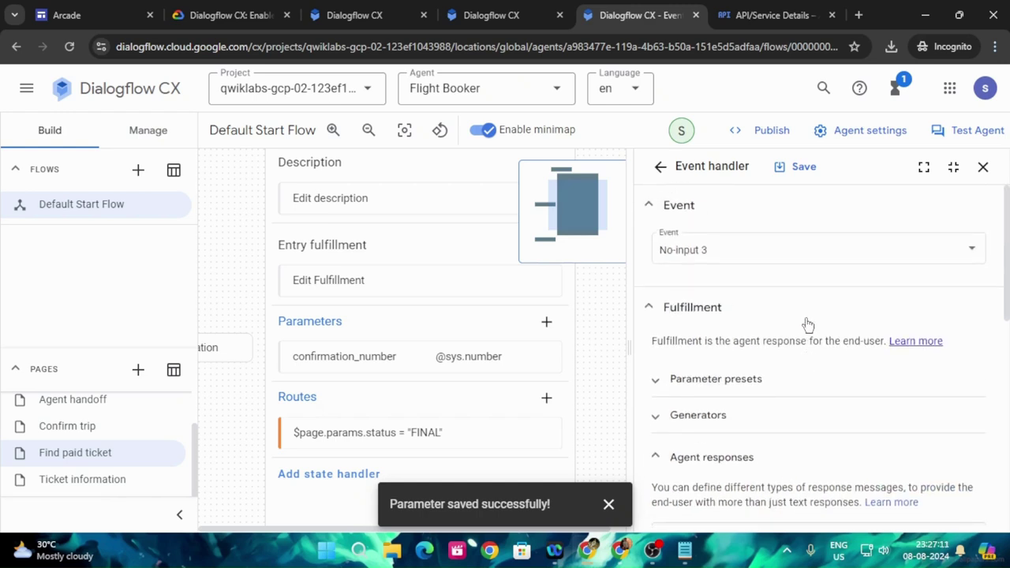
click(229, 15)
scroll(558, 377, down, 3)
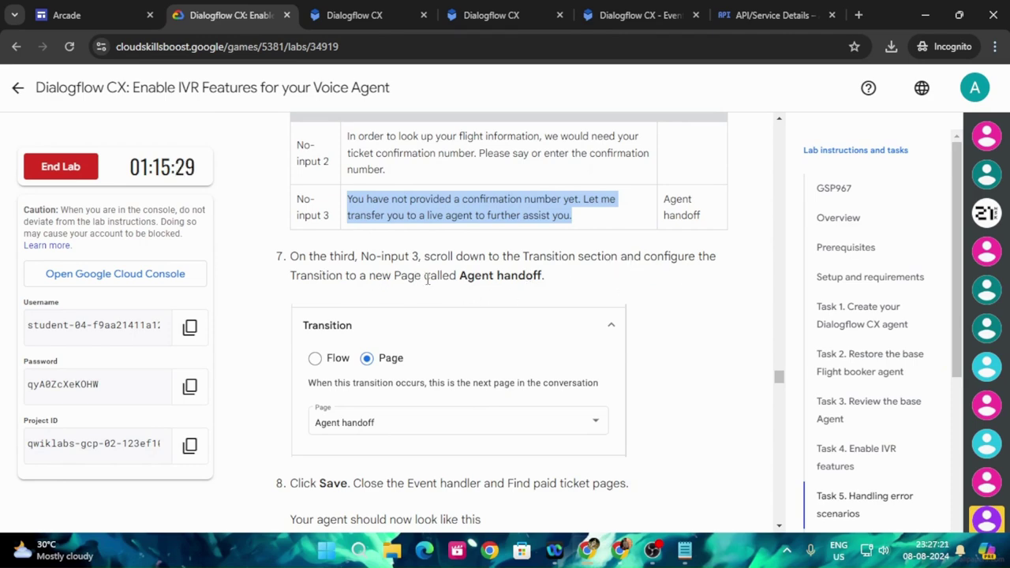
Set the No-input 3 handler's transition in Dialogflow CX to the page Agent handoff
click(636, 15)
key(ctrl+v)
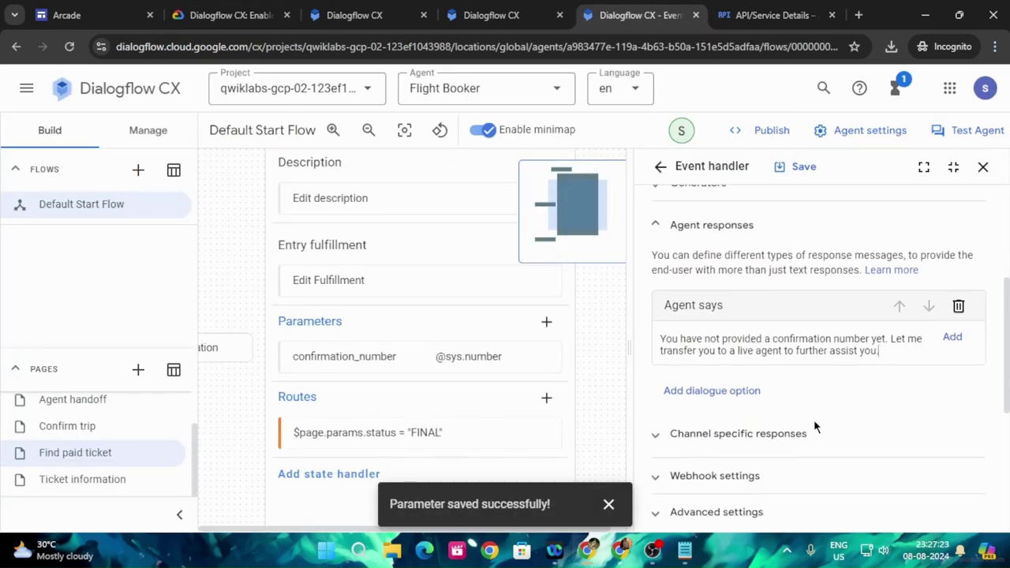
scroll(815, 427, down, 4)
click(763, 363)
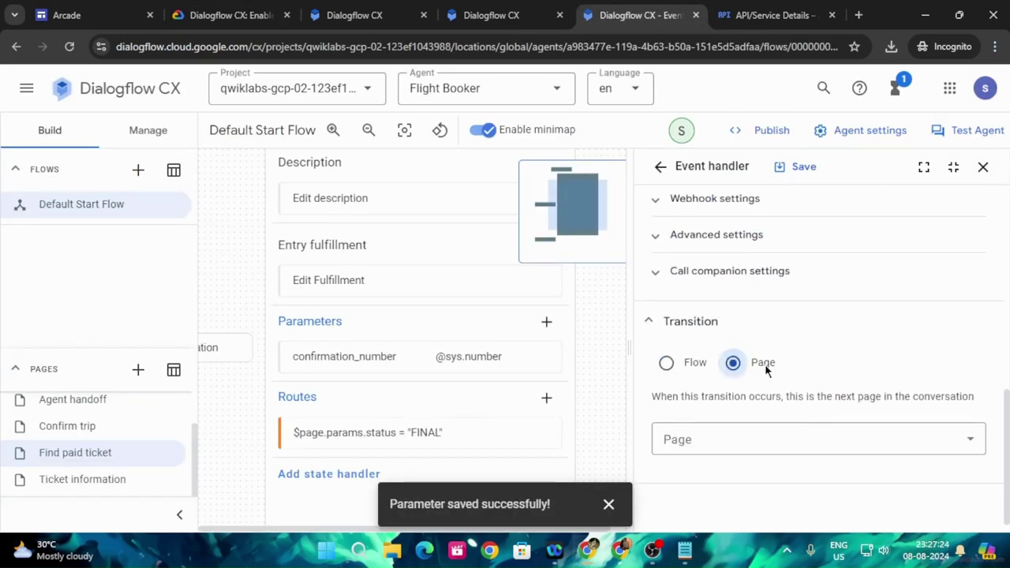
click(776, 431)
click(701, 316)
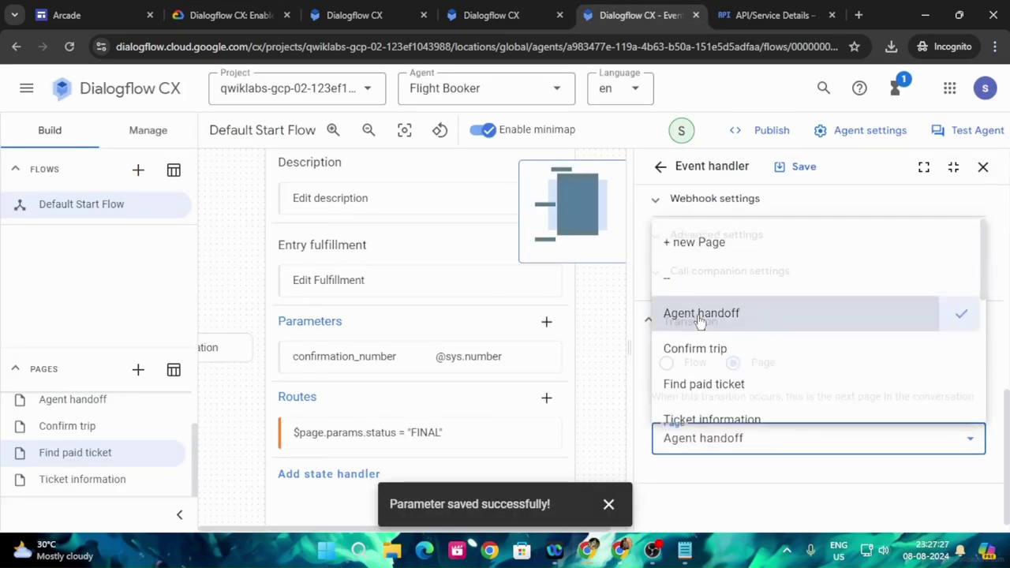
Compare the transition with the lab instructions and save the No-input 3 event handler in Dialogflow CX
click(286, 6)
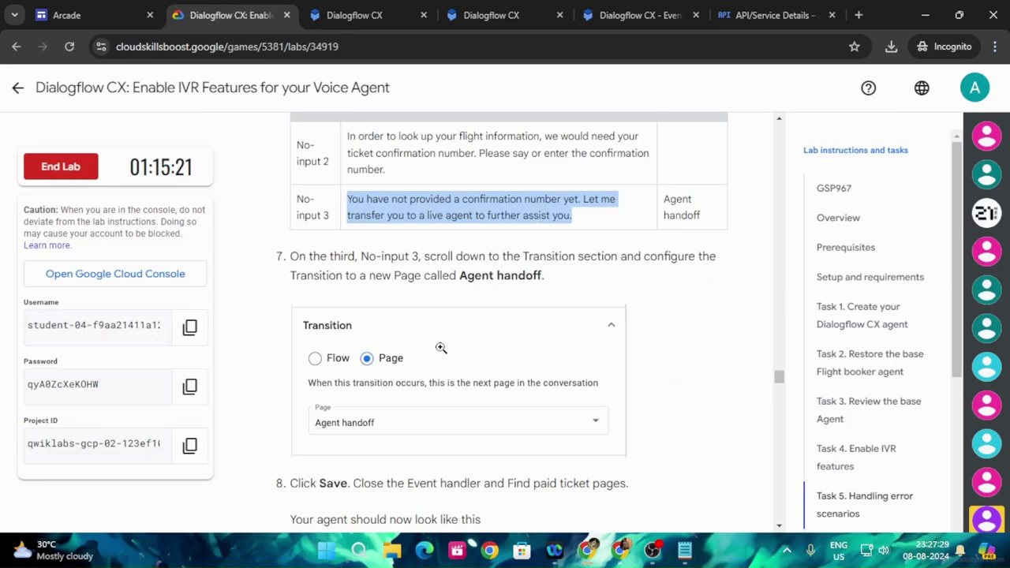
scroll(440, 345, down, 2)
click(640, 6)
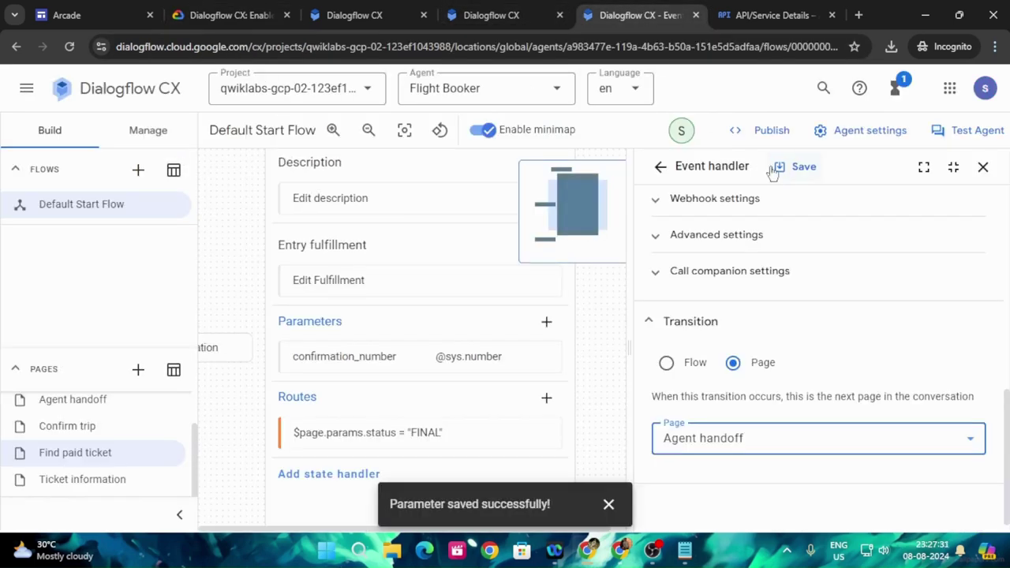
click(798, 167)
Read the lab's testing instructions and copy the sample request "I'd like to look up my flight information"
click(219, 15)
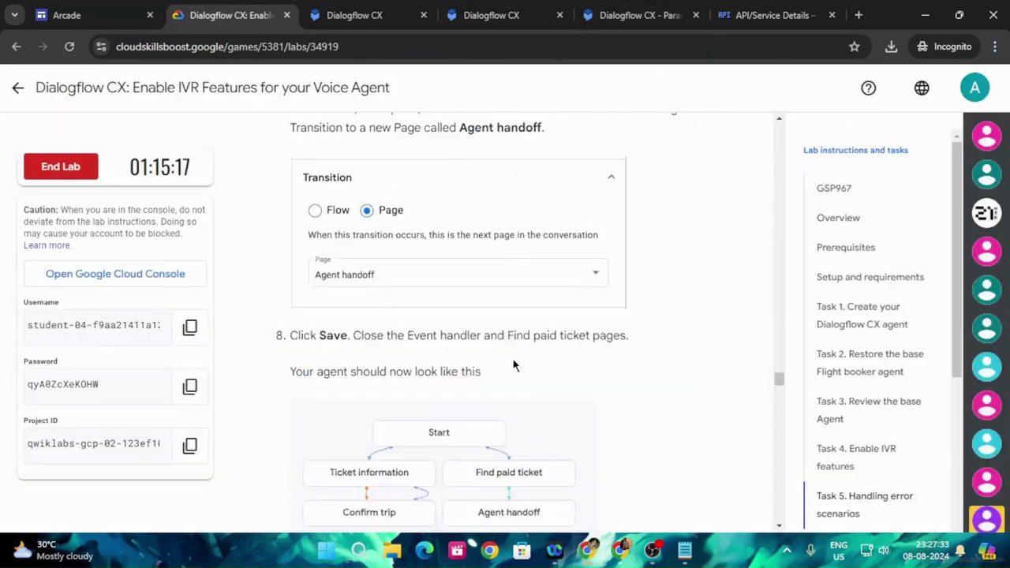
scroll(513, 365, down, 4)
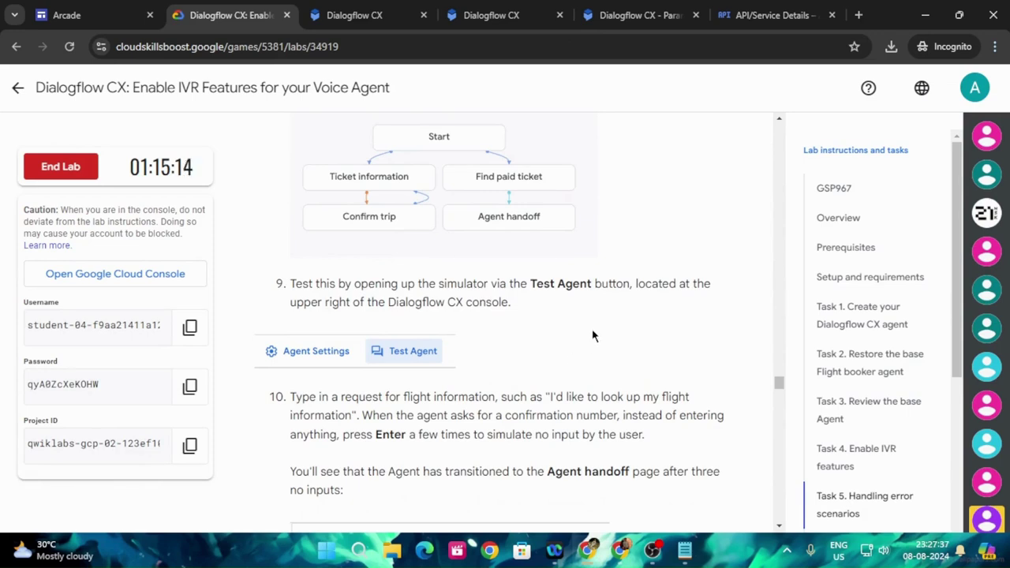
scroll(593, 336, down, 1)
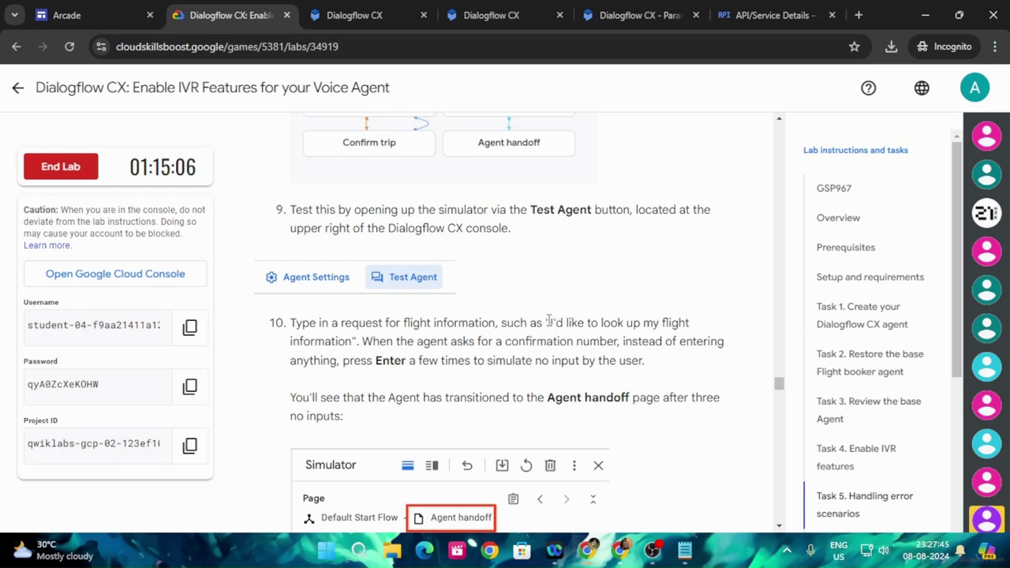
drag(553, 323, 352, 341)
key(ctrl+c)
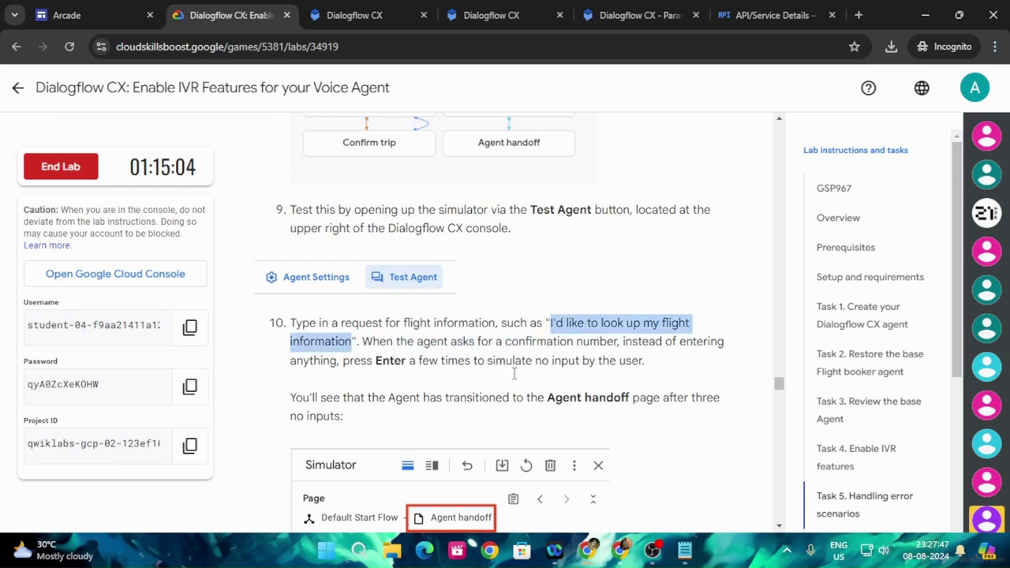
Open the Dialogflow CX agent simulator and send the copied request "I'd like to look up my flight information"
click(640, 15)
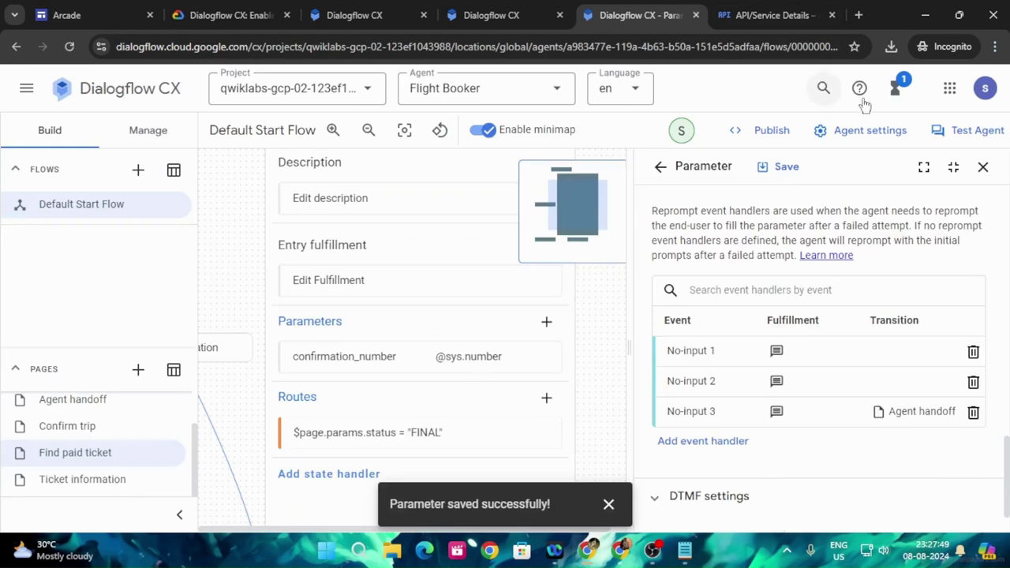
click(970, 130)
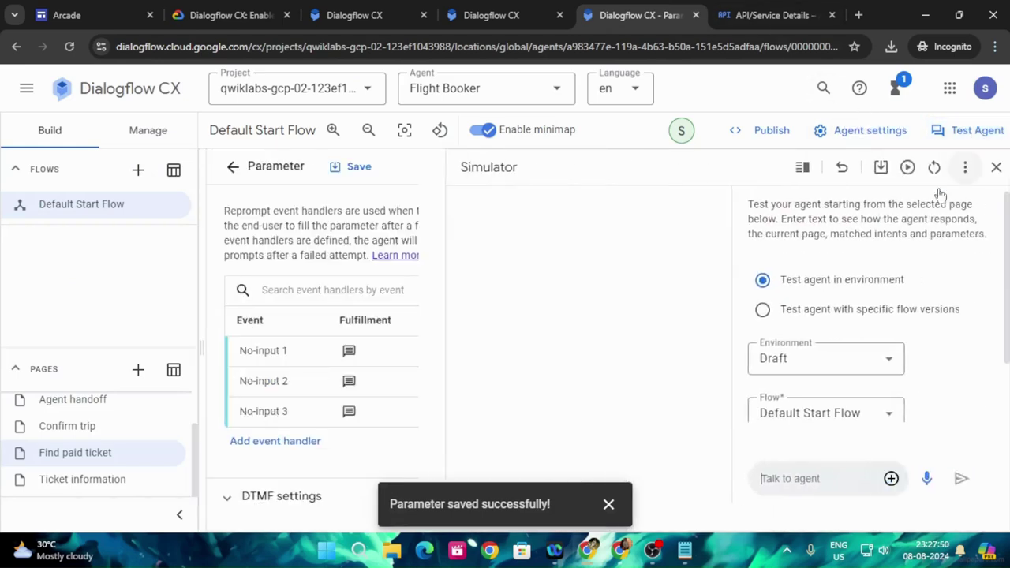
click(773, 480)
key(ctrl+v)
click(961, 480)
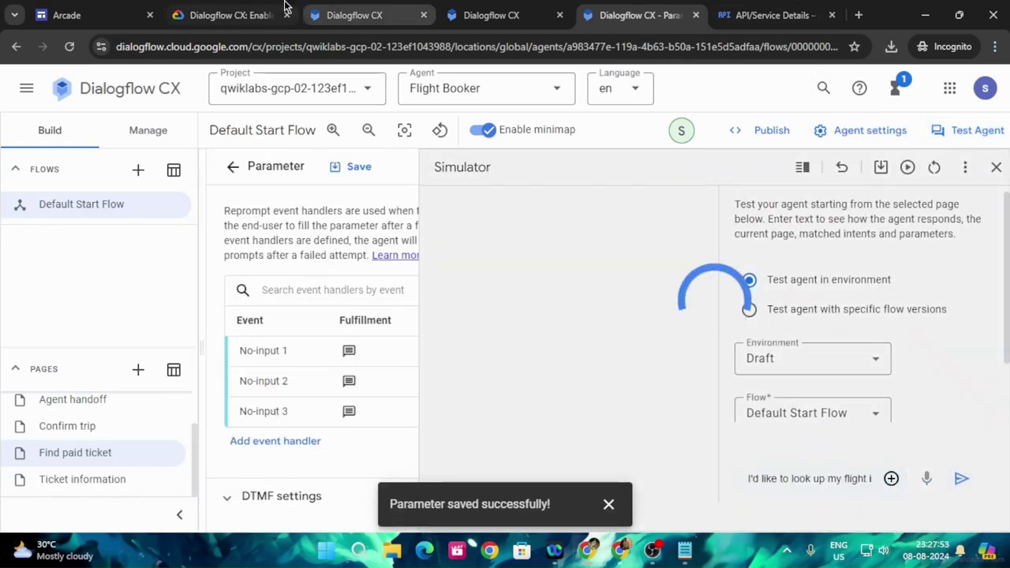
Switch to the lab instructions and read the section on handling unrecognized input with No-Match events
click(229, 15)
scroll(433, 374, down, 10)
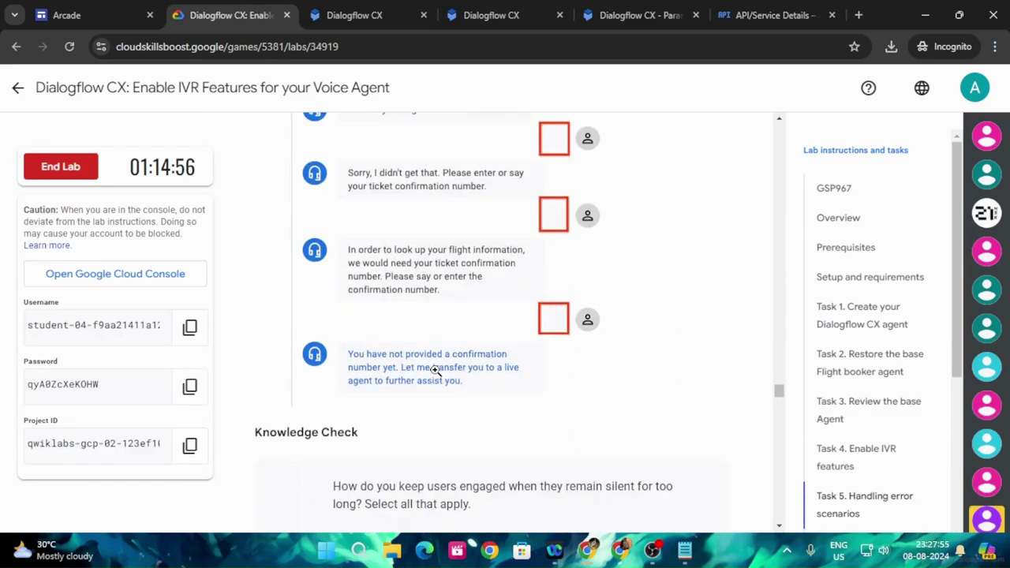
scroll(458, 363, down, 6)
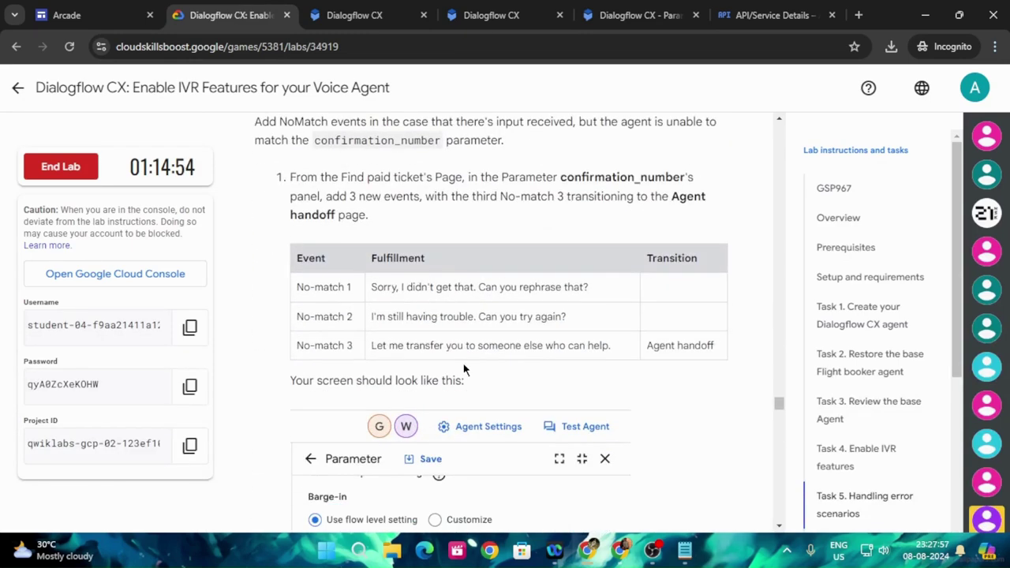
scroll(489, 339, up, 1)
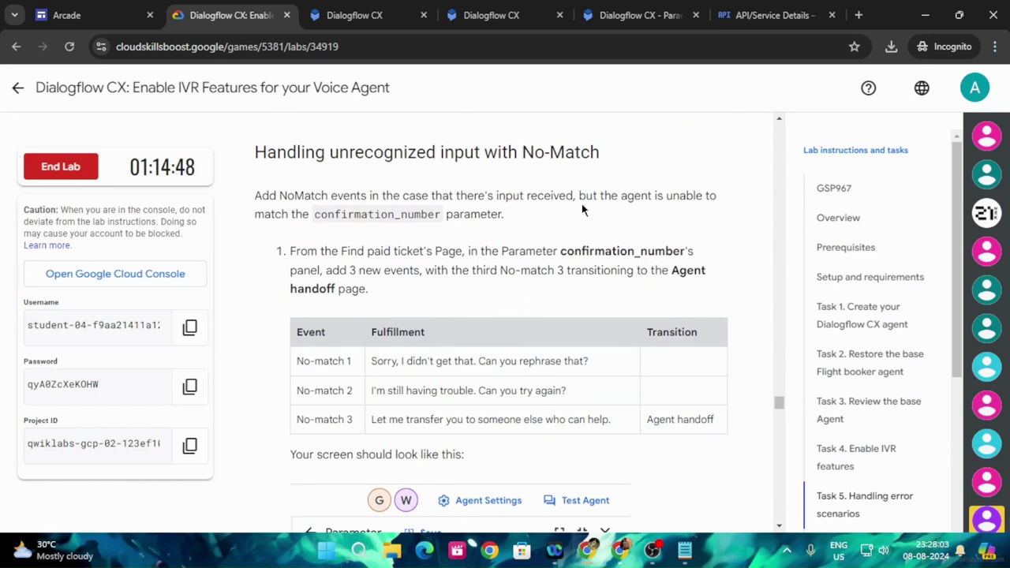
Switch to Dialogflow CX, close the simulator and open the confirmation_number parameter of the Find paid ticket page
click(661, 14)
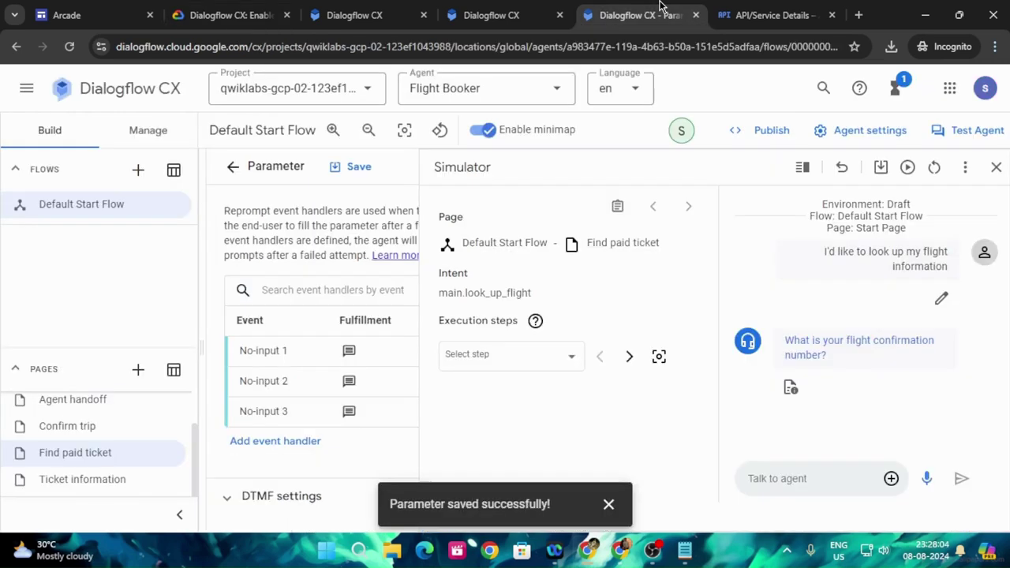
click(995, 168)
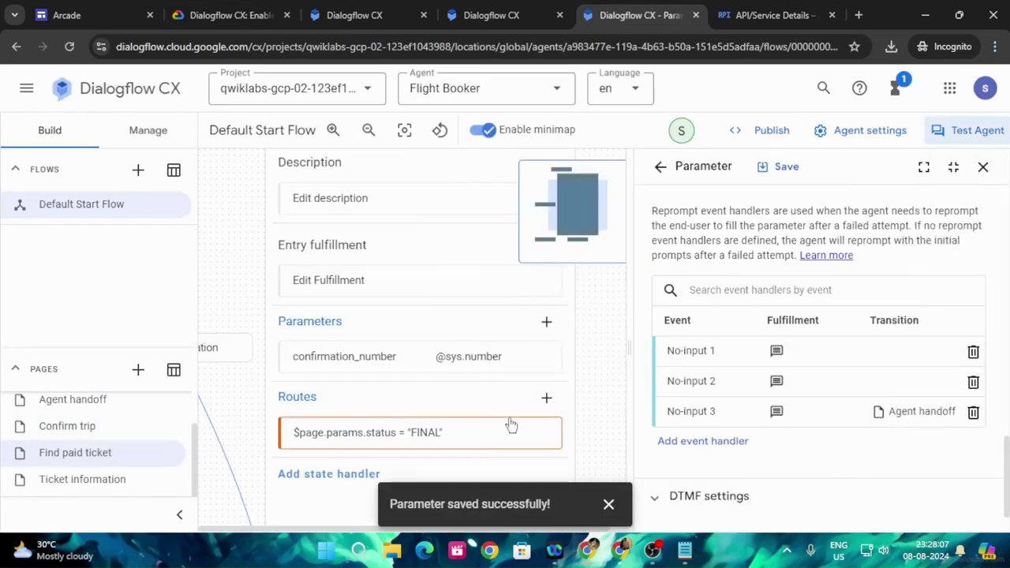
click(405, 358)
scroll(839, 359, down, 3)
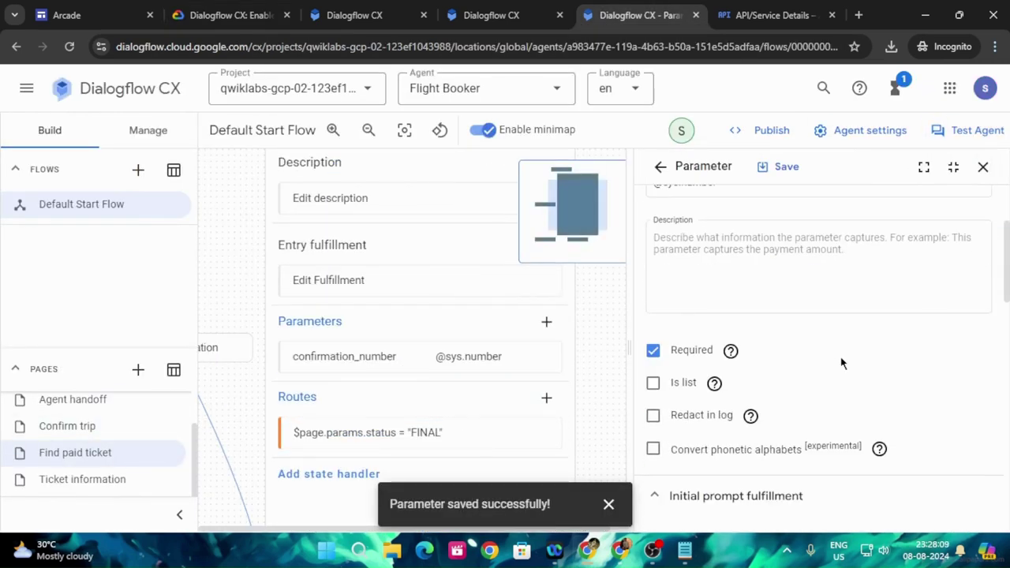
Compare the lab's No-match event table and sample event handler list with the confirmation_number parameter's settings in Dialogflow CX
click(241, 11)
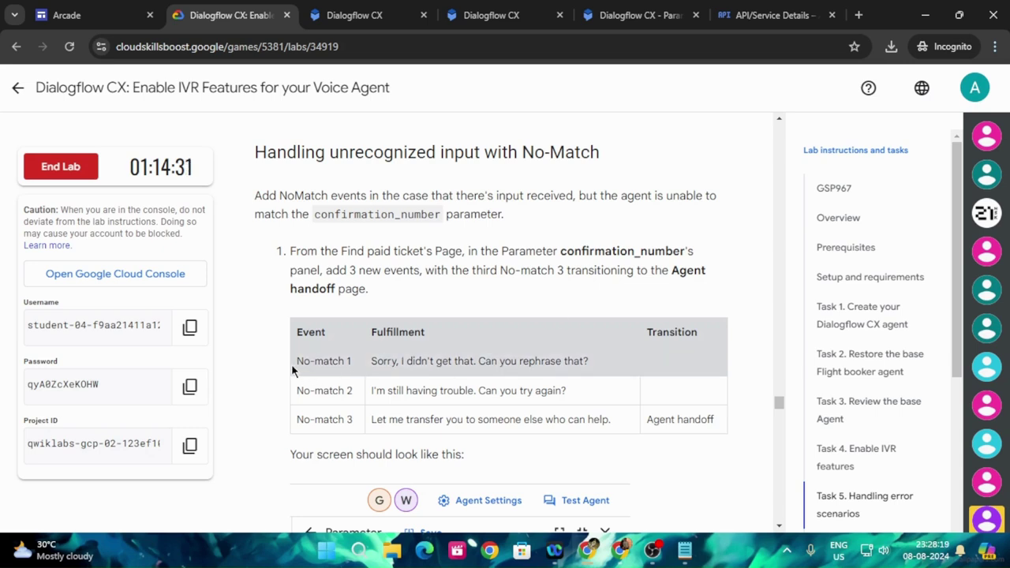
drag(291, 364, 345, 364)
click(636, 15)
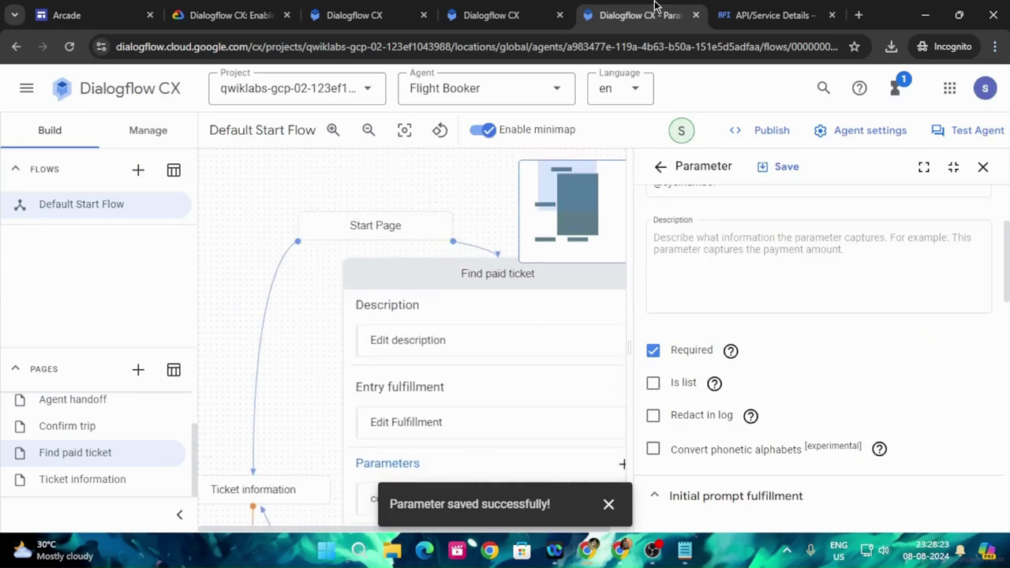
scroll(863, 361, down, 7)
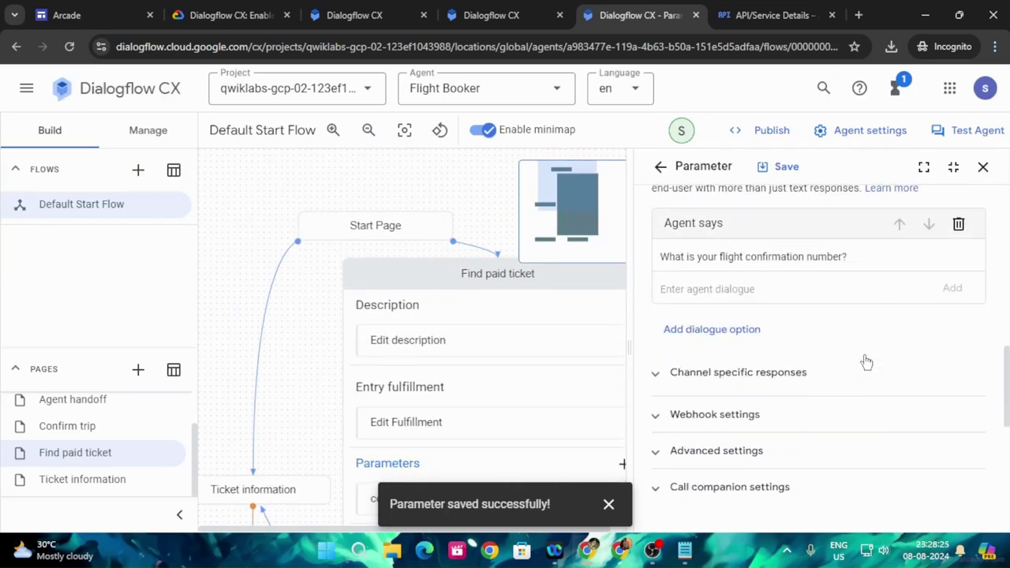
click(228, 15)
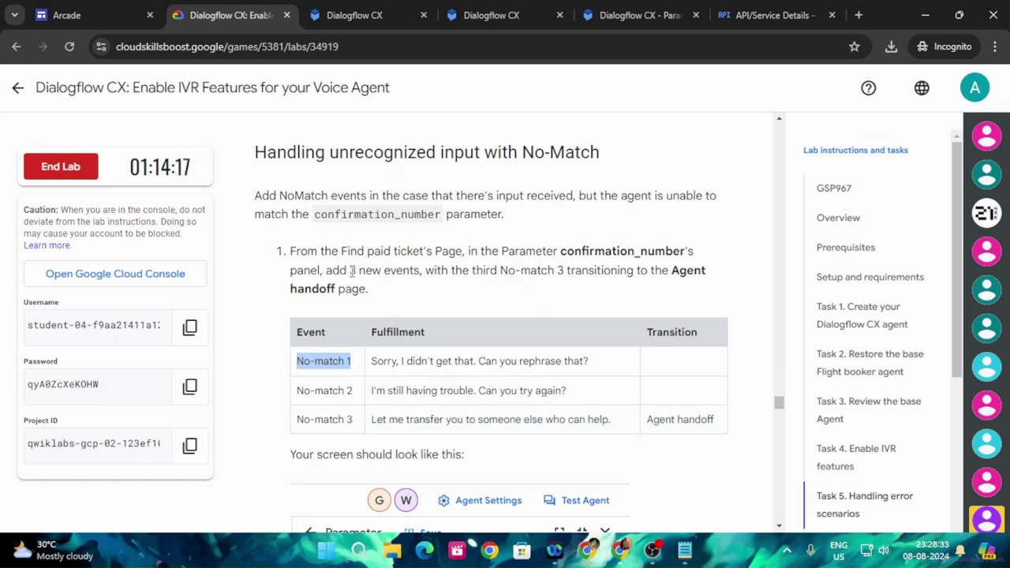
click(639, 15)
scroll(789, 363, down, 2)
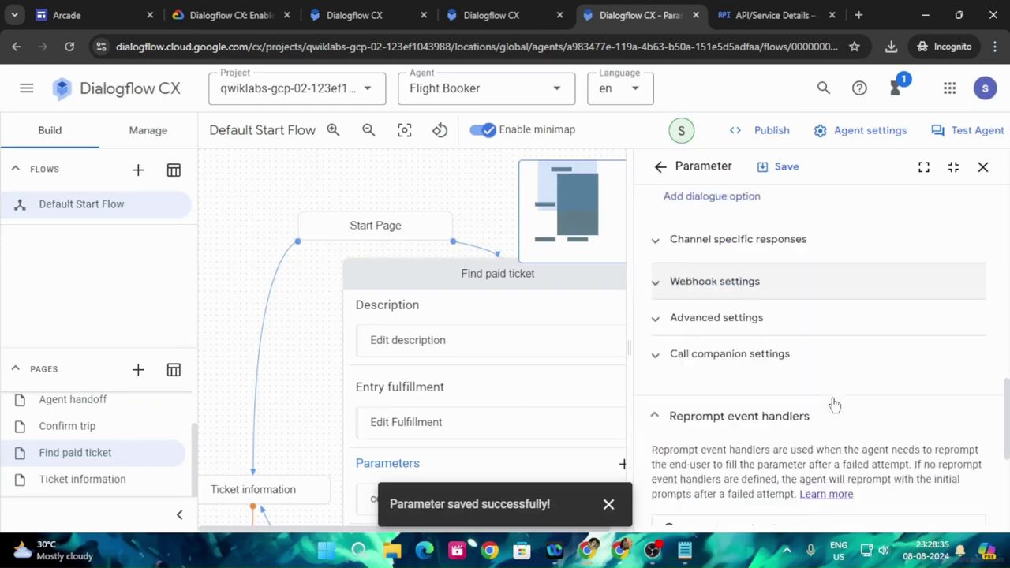
scroll(835, 405, up, 5)
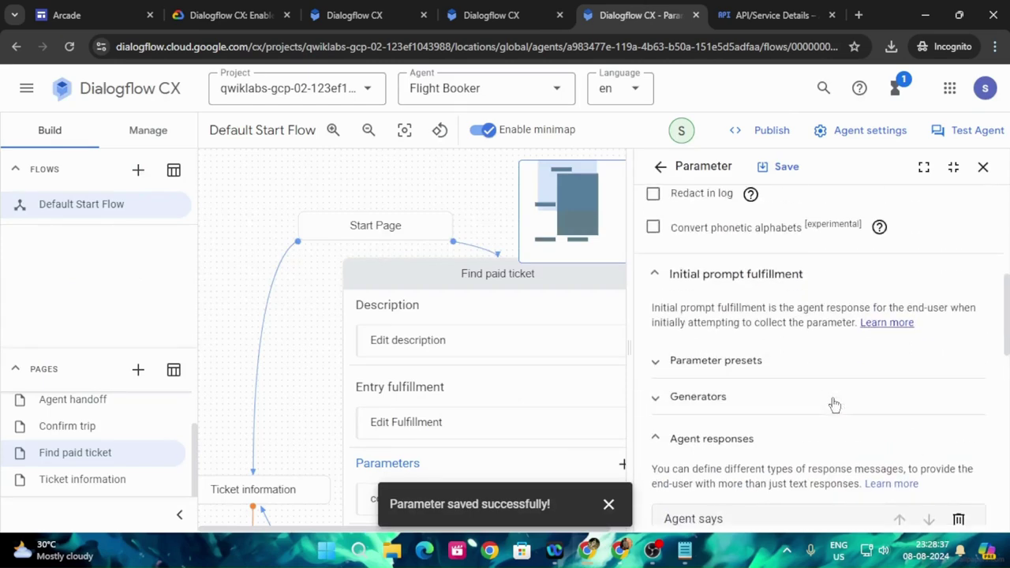
scroll(774, 371, up, 3)
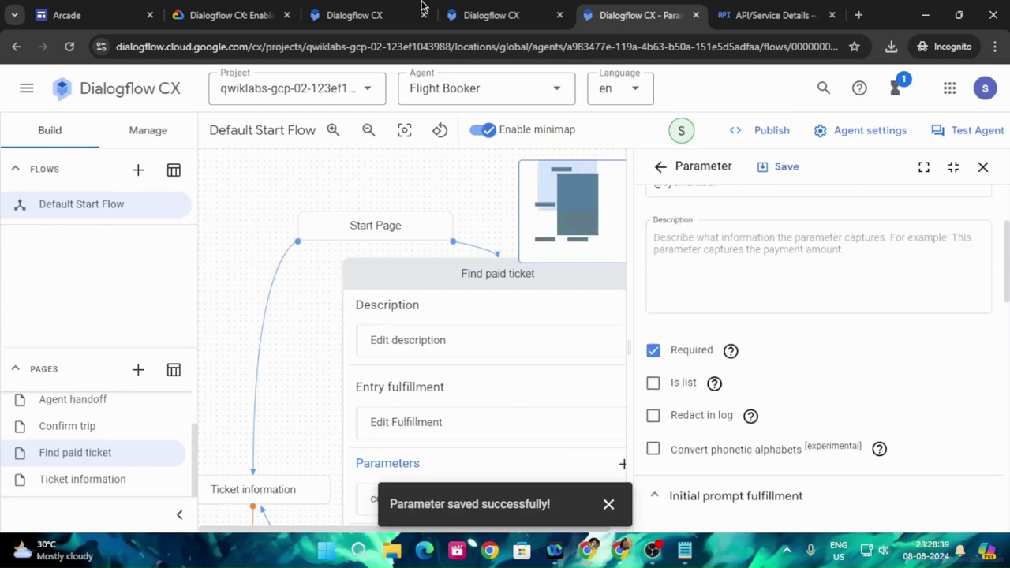
click(229, 15)
scroll(607, 382, down, 3)
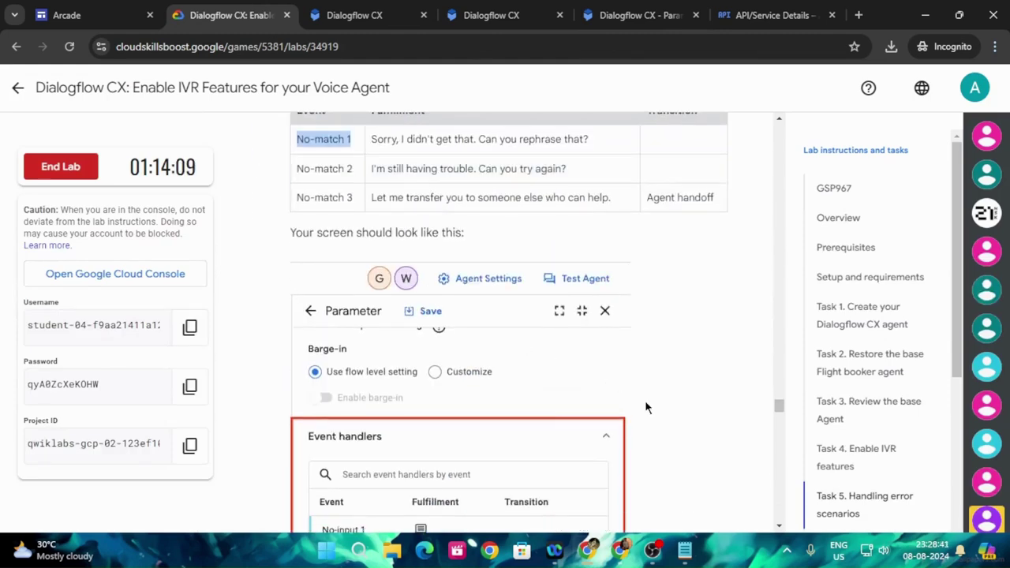
scroll(646, 406, down, 1)
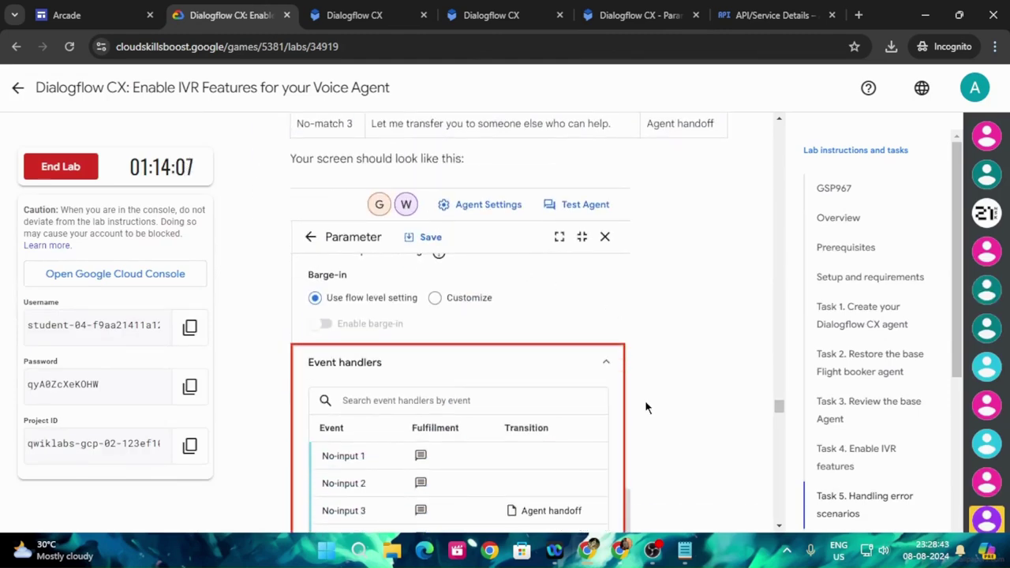
scroll(645, 406, down, 3)
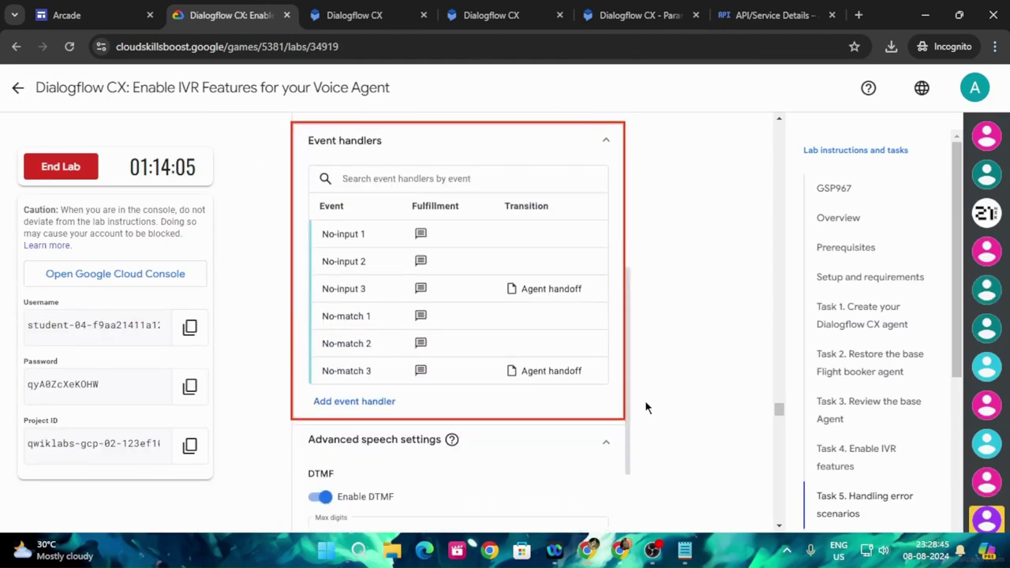
scroll(645, 400, up, 3)
In Dialogflow CX, add a reprompt event handler to the confirmation_number parameter for the event No-match 1
click(639, 15)
scroll(836, 447, down, 1)
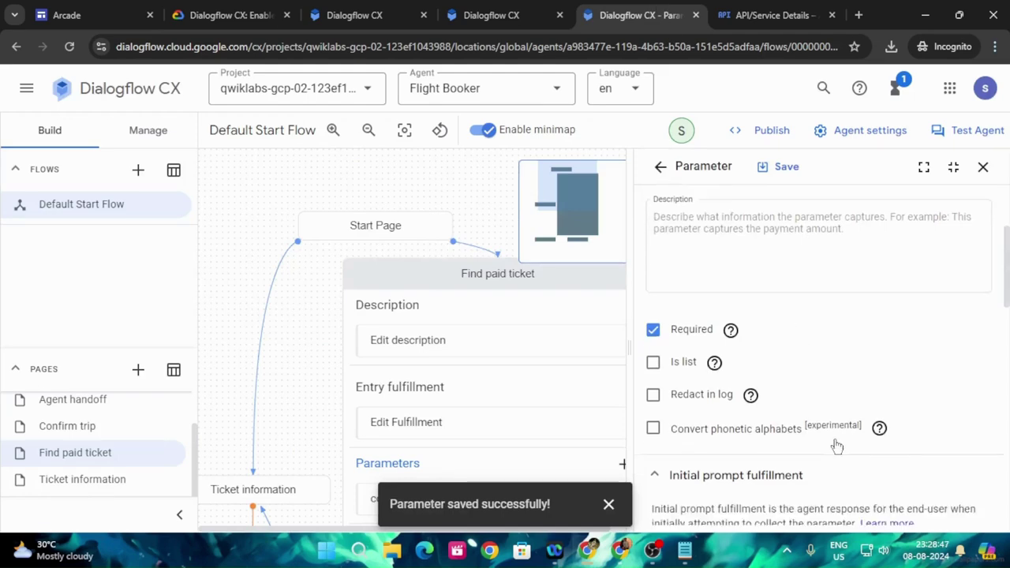
scroll(837, 446, down, 10)
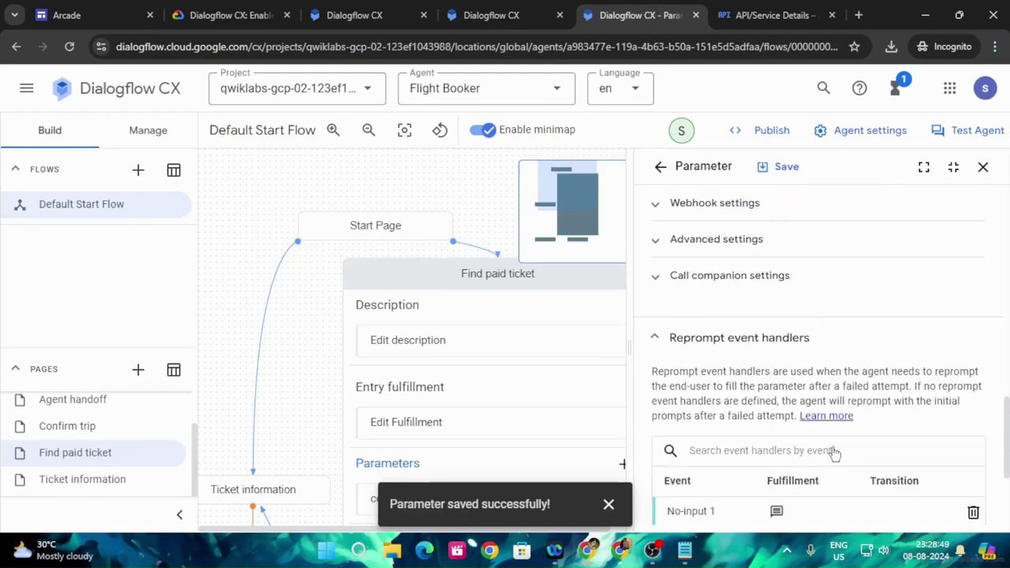
scroll(835, 452, down, 3)
click(703, 412)
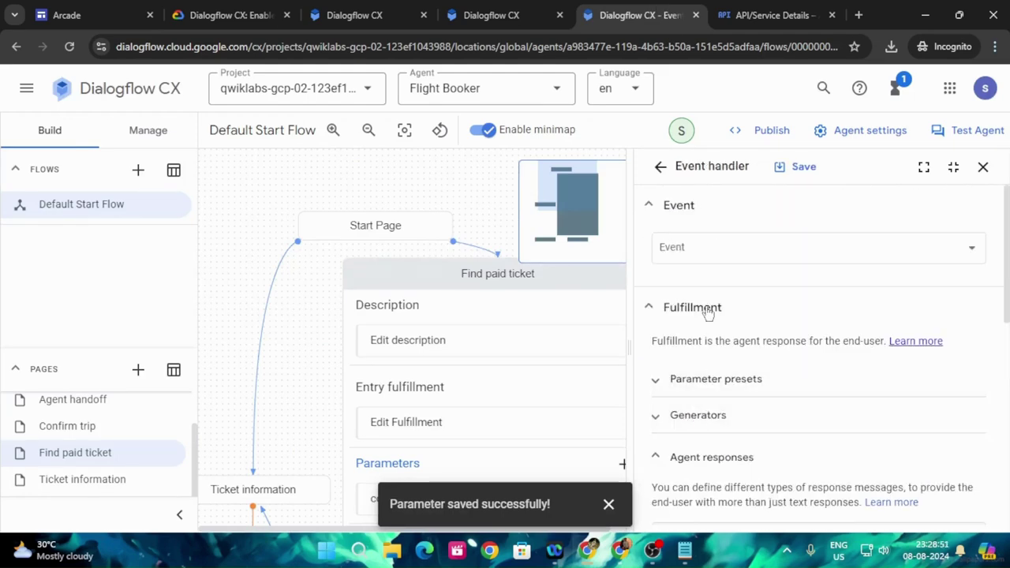
click(730, 245)
scroll(737, 322, down, 3)
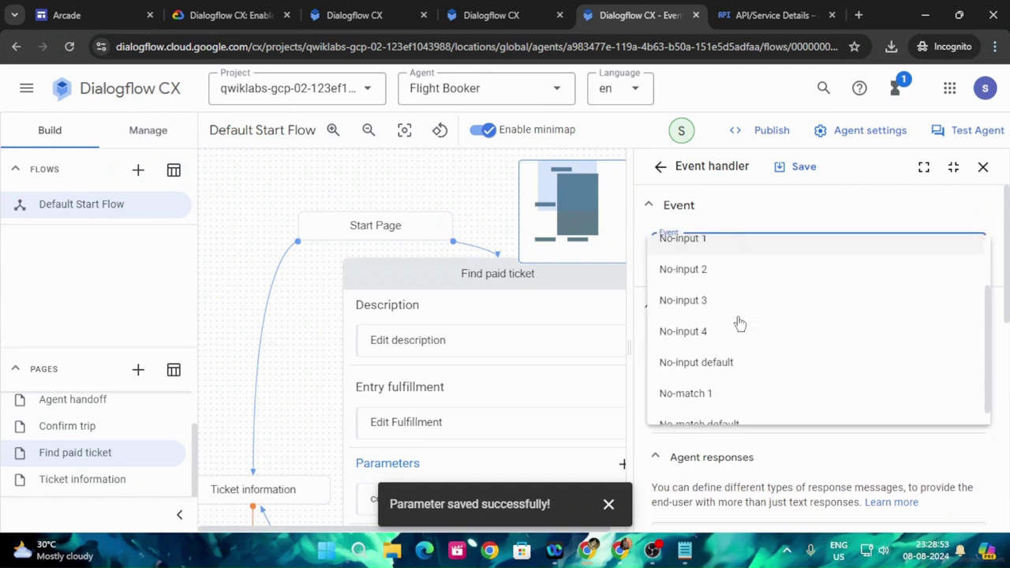
click(712, 391)
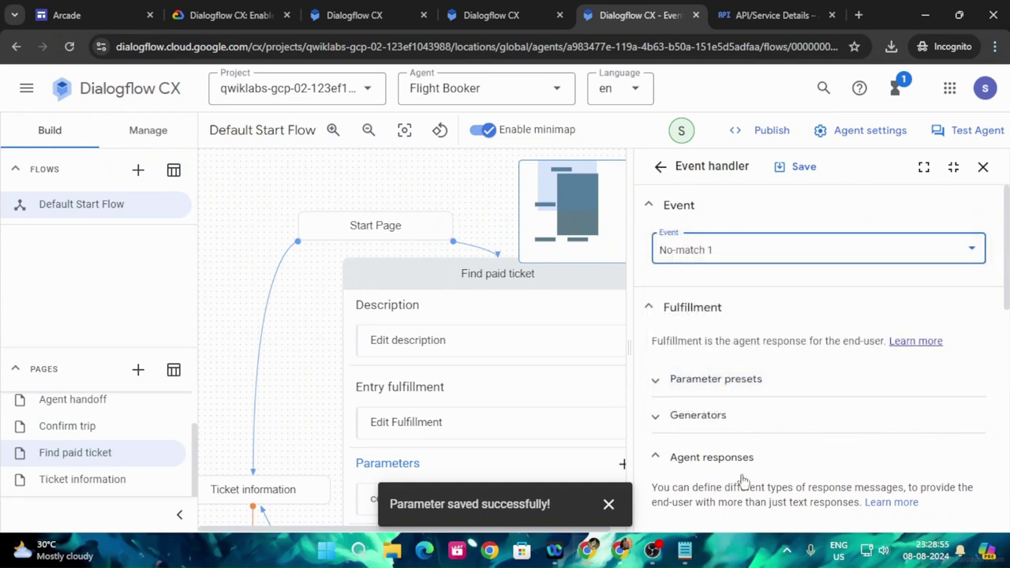
scroll(757, 474, down, 3)
text(No-match 1)
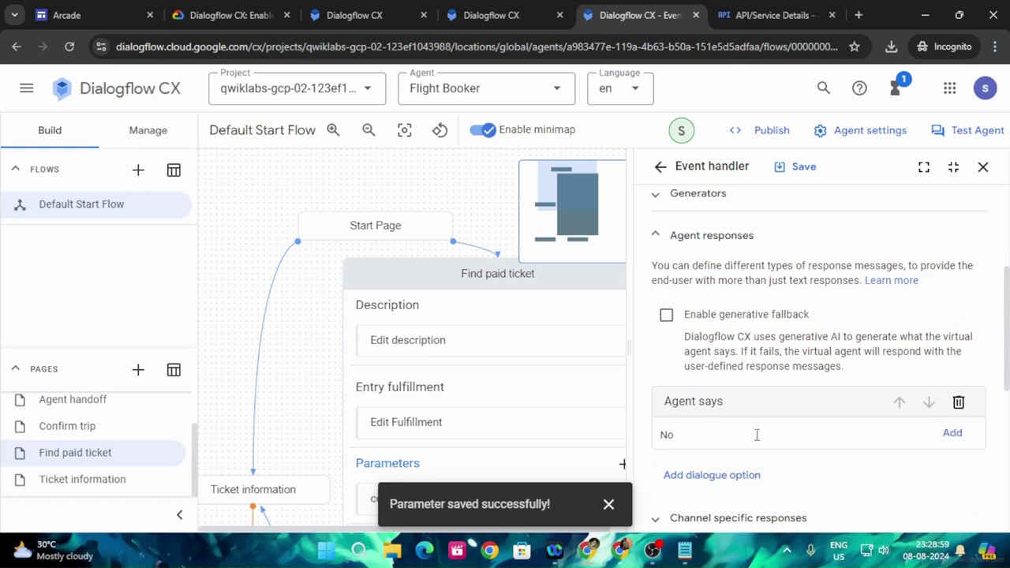
key(BackSpace)
key(BackSpace)
Copy "Sorry, I didn't get that. Can you rephrase that?" from the lab into the No-match 1 handler's agent response in Dialogflow CX and save it
click(229, 15)
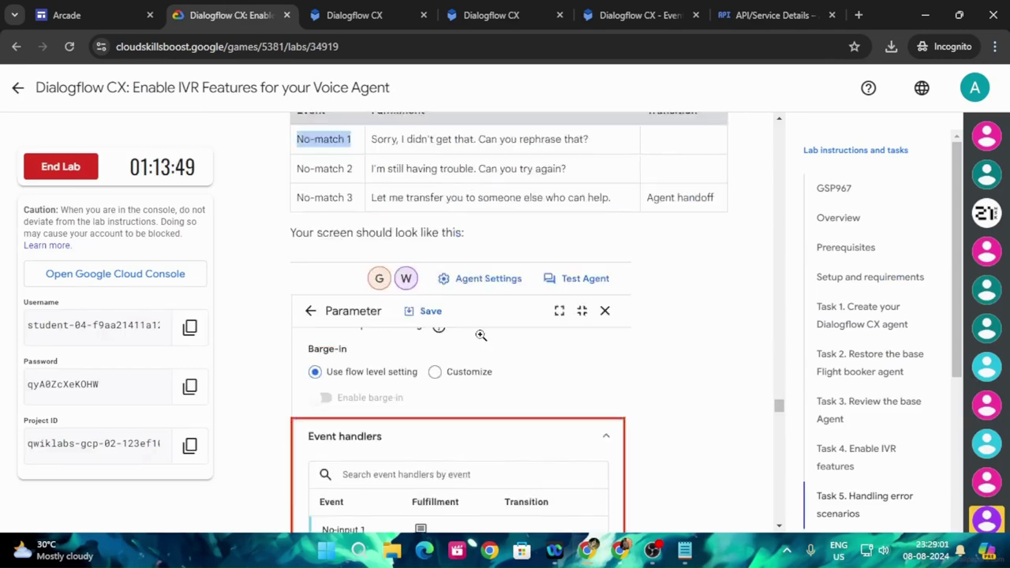
scroll(481, 335, up, 2)
drag(371, 287, 587, 284)
key(ctrl+c)
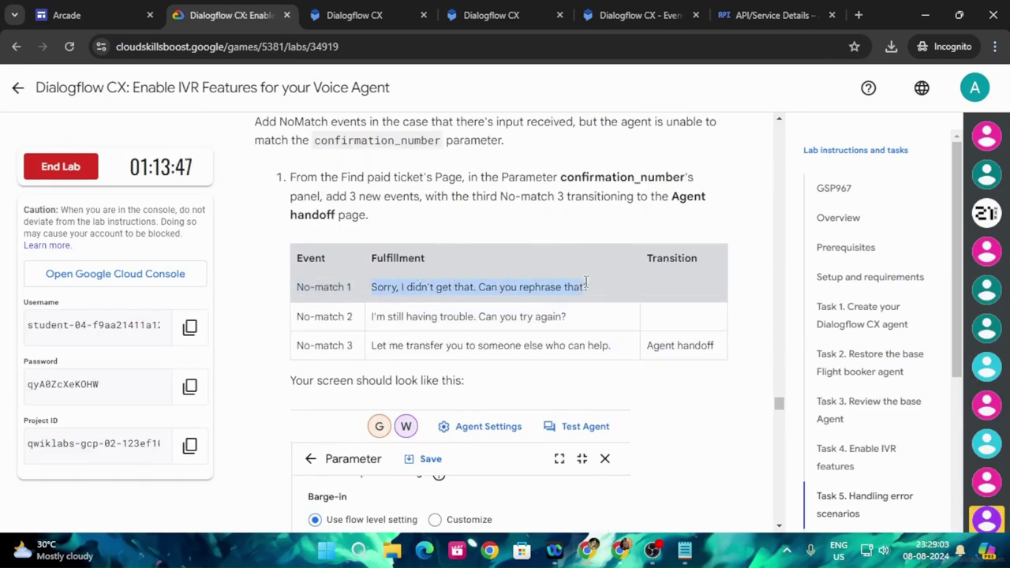
click(639, 15)
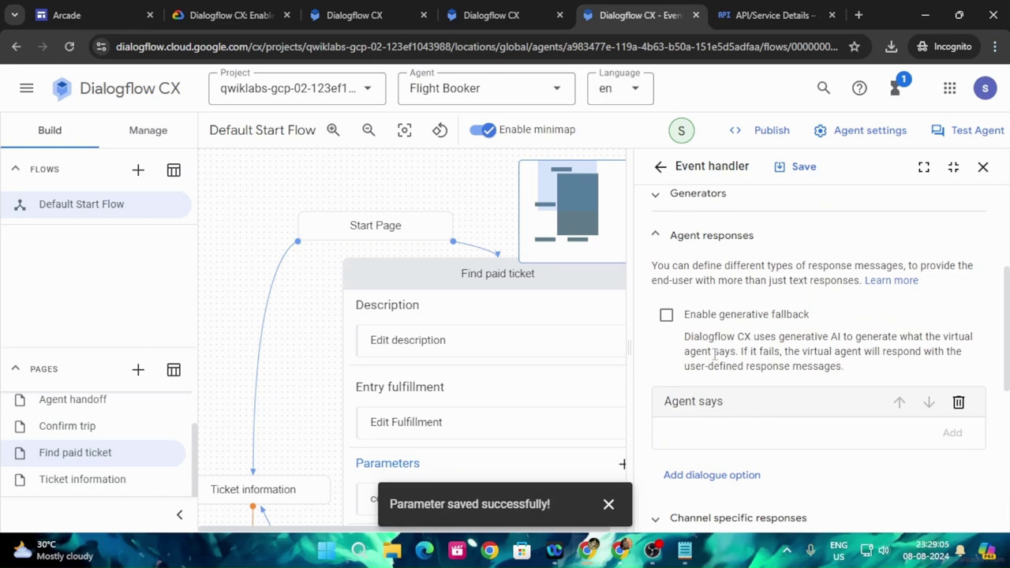
click(715, 440)
key(ctrl+v)
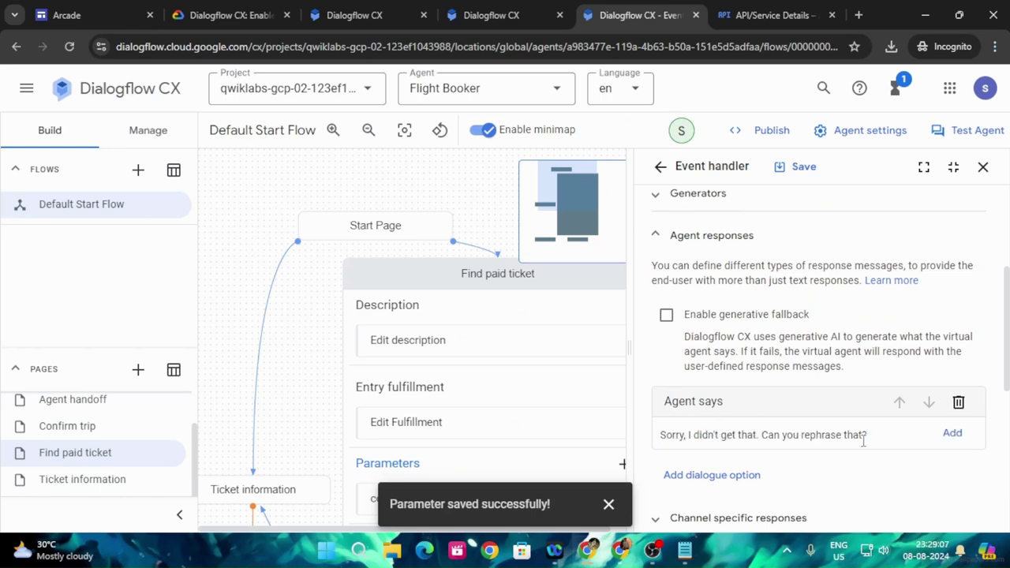
click(786, 167)
Switch to the lab instructions and copy the No-match 2 fulfillment text "I'm still having trouble. Can you try again?"
click(191, 7)
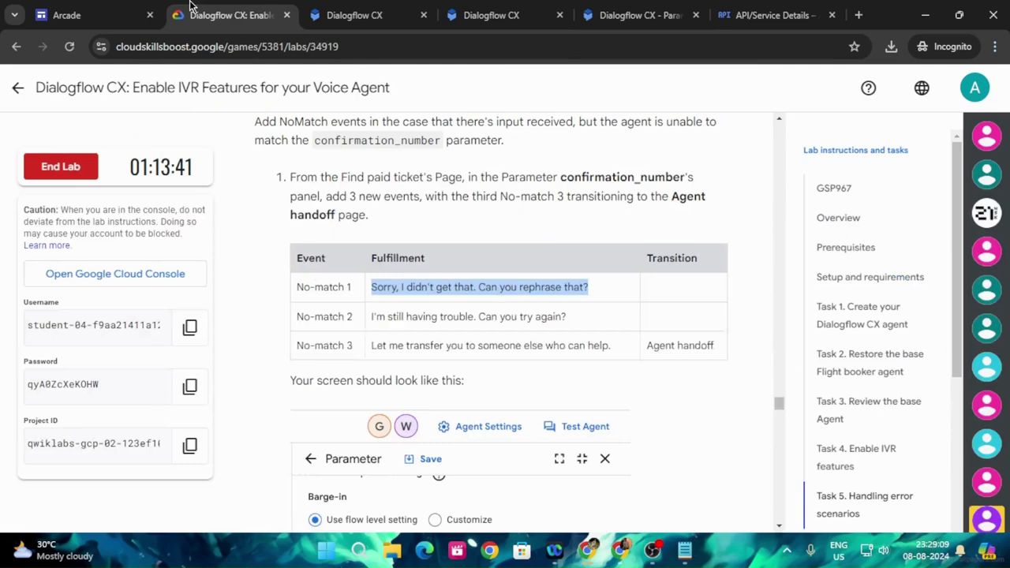
drag(371, 316, 579, 313)
key(ctrl+c)
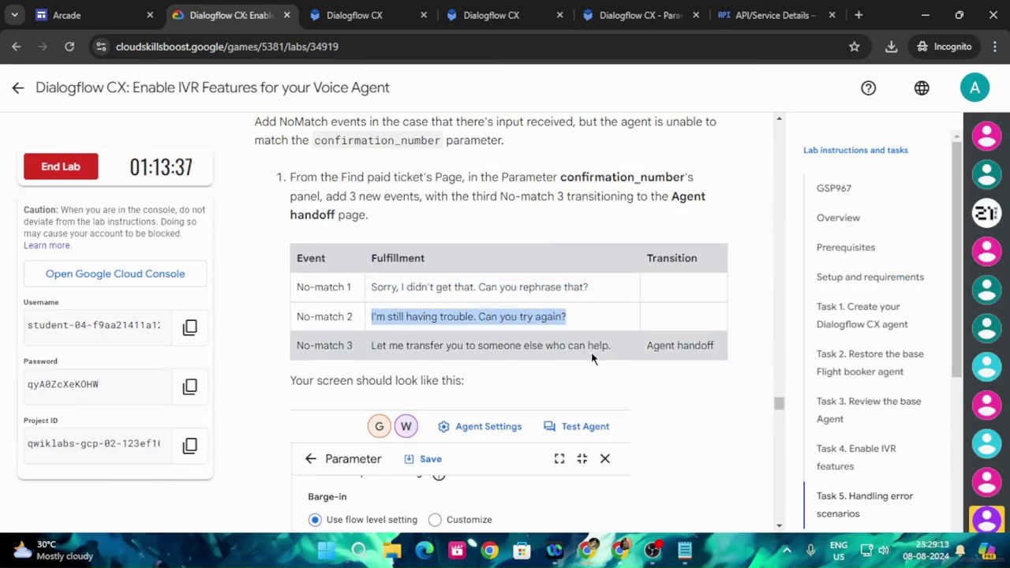
In Dialogflow CX, add another reprompt event handler to confirmation_number for the event No-match 2
click(644, 15)
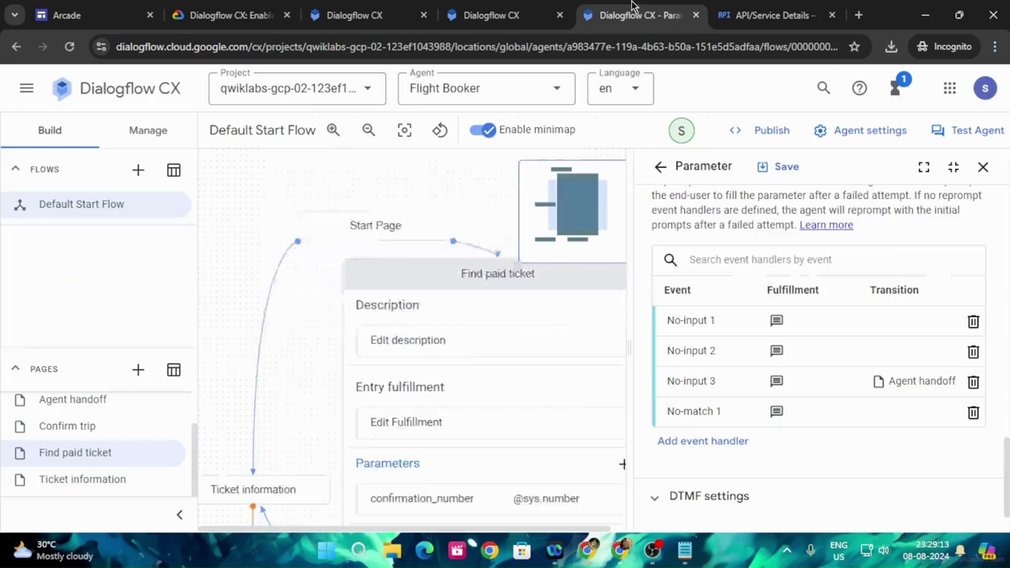
click(703, 441)
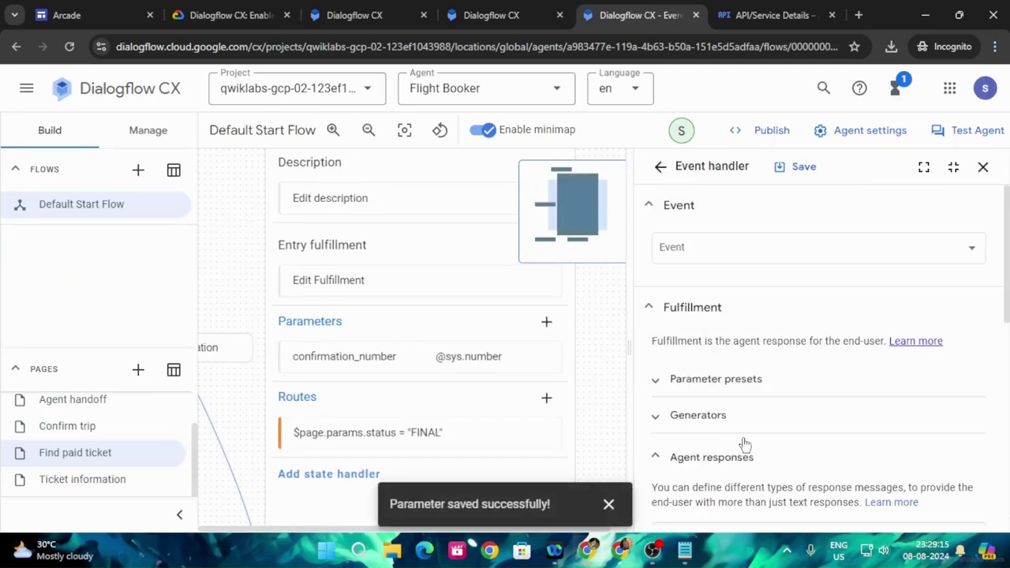
click(734, 250)
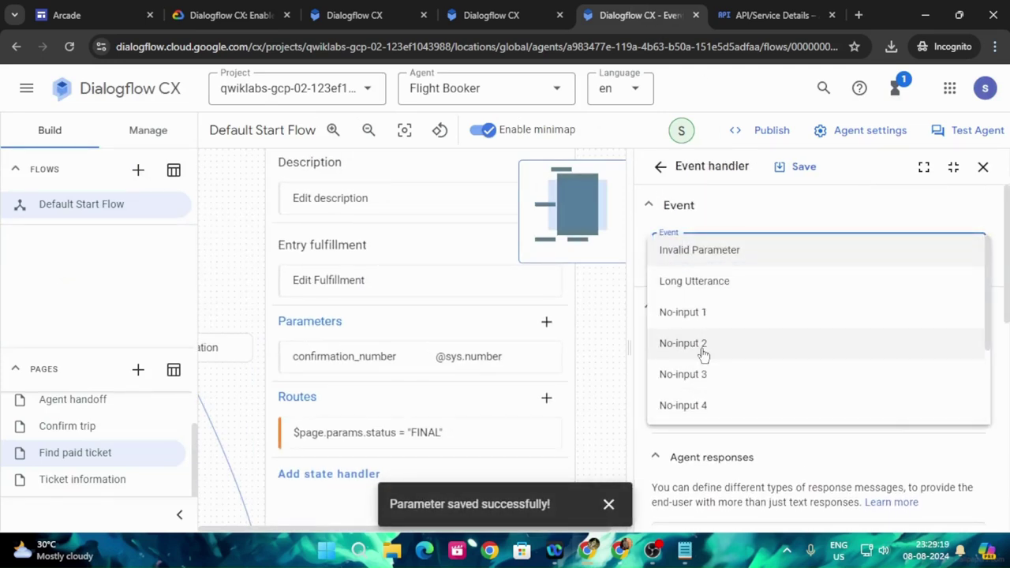
scroll(792, 355, down, 3)
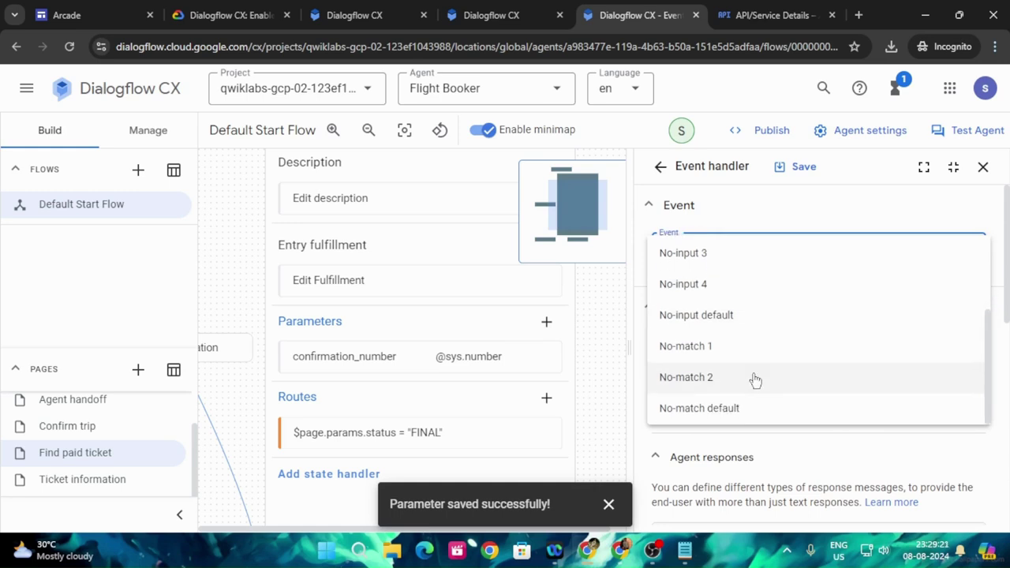
click(699, 376)
Paste "I'm still having trouble. Can you try again?" as the No-match 2 handler's agent response and save the handler
scroll(738, 373, down, 3)
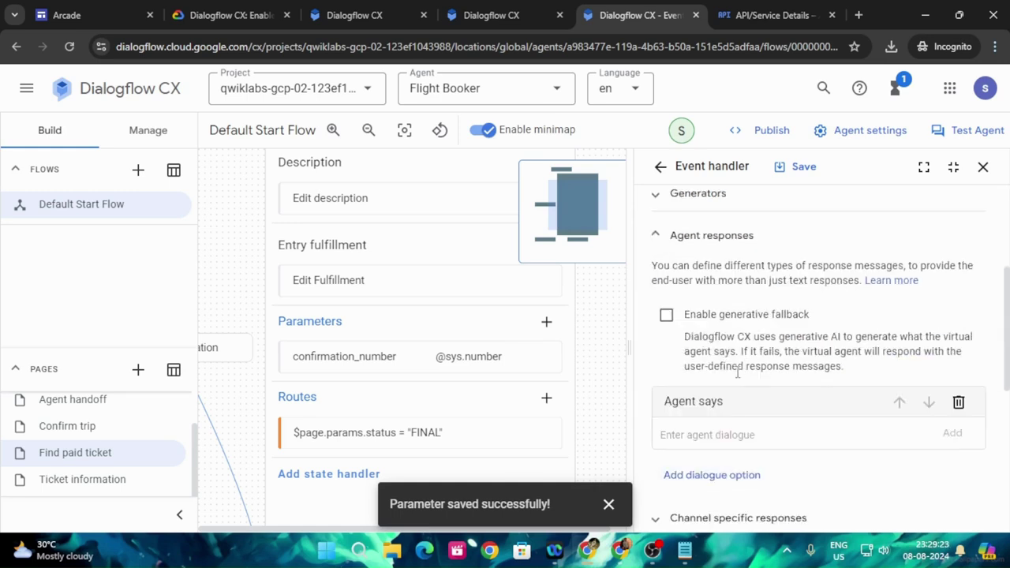
click(731, 438)
key(ctrl+v)
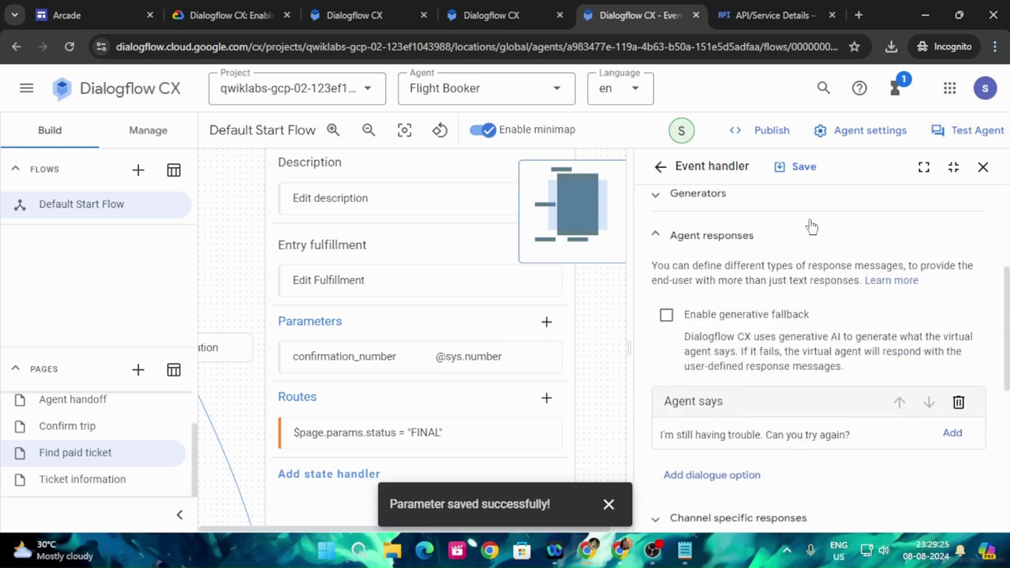
click(775, 178)
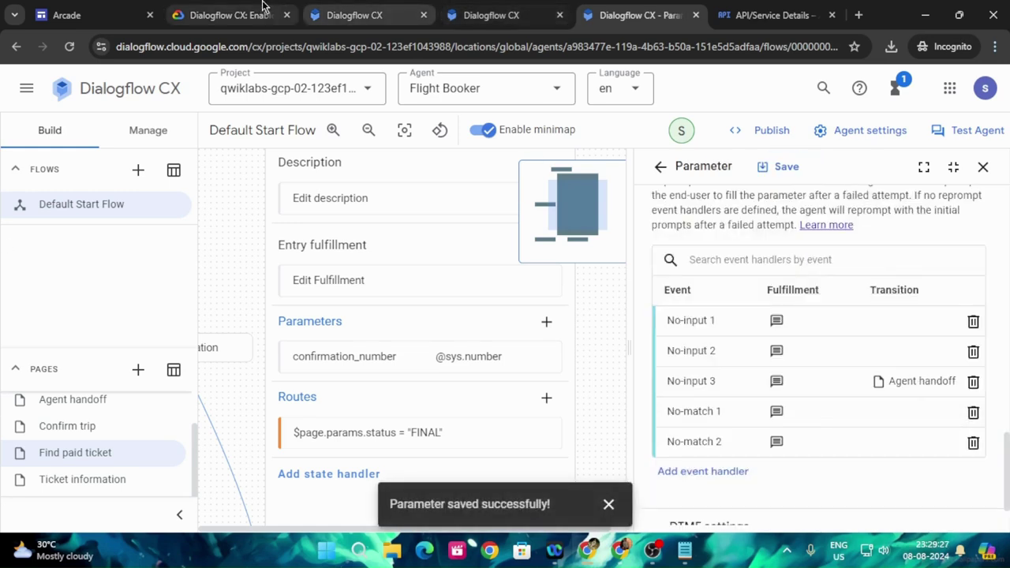
Switch to the lab instructions and copy the No-match 3 fulfillment text "Let me transfer you to someone else who can help."
click(253, 7)
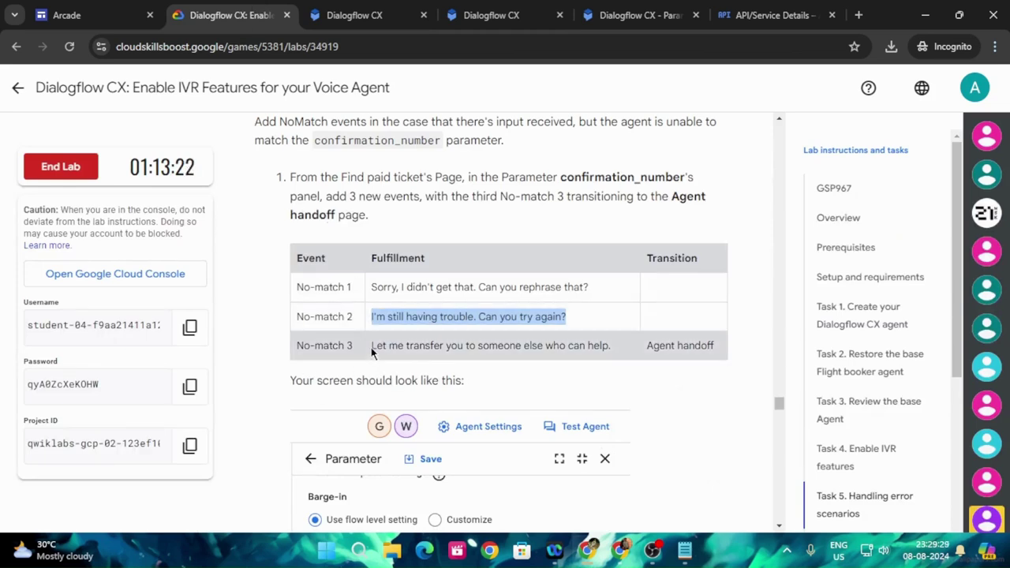
drag(371, 345, 606, 345)
key(ctrl+c)
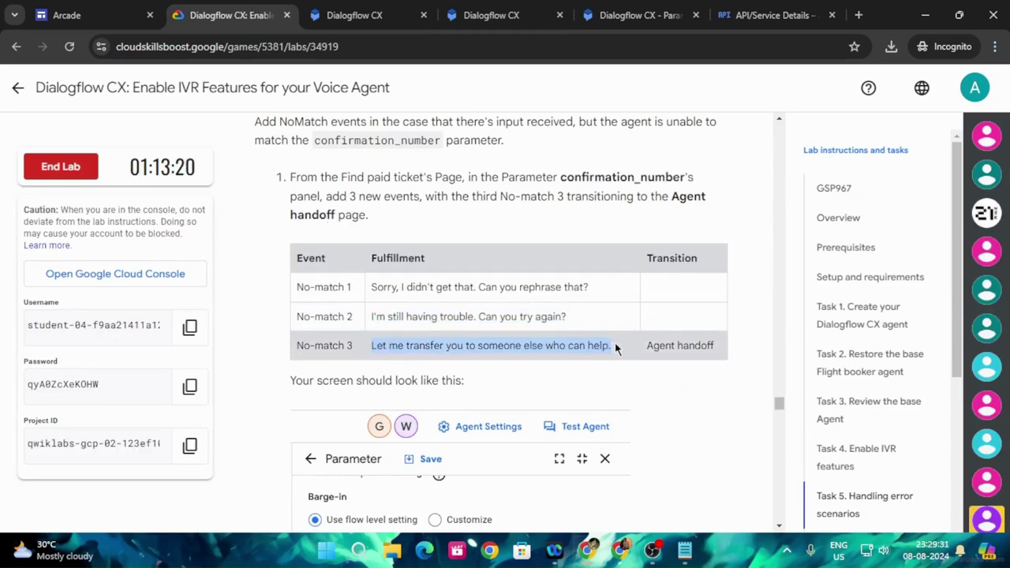
In Dialogflow CX, add another reprompt event handler to confirmation_number with the agent response "Let me transfer you to someone else who can help."
click(639, 15)
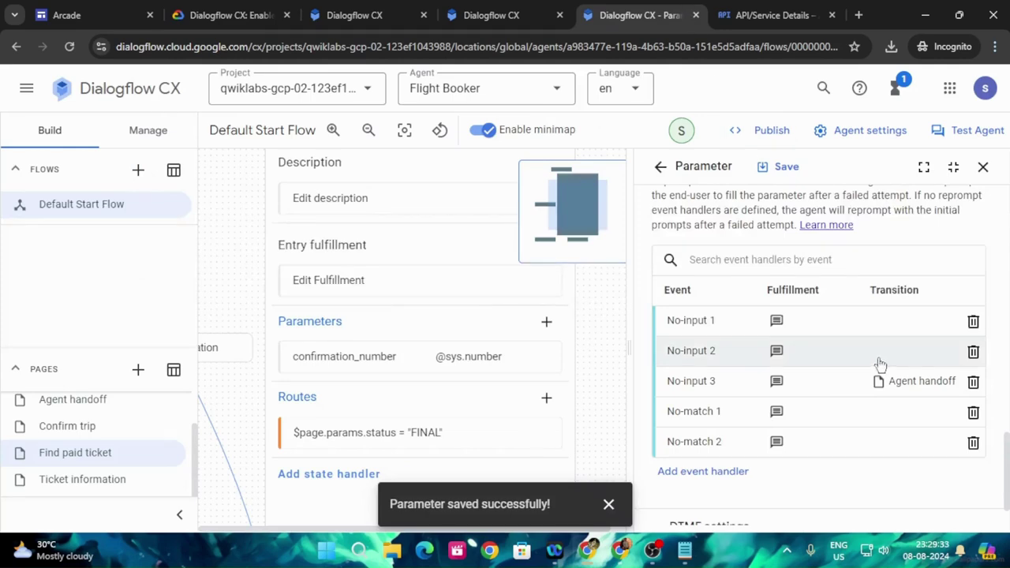
scroll(880, 363, down, 1)
click(723, 411)
scroll(726, 422, down, 3)
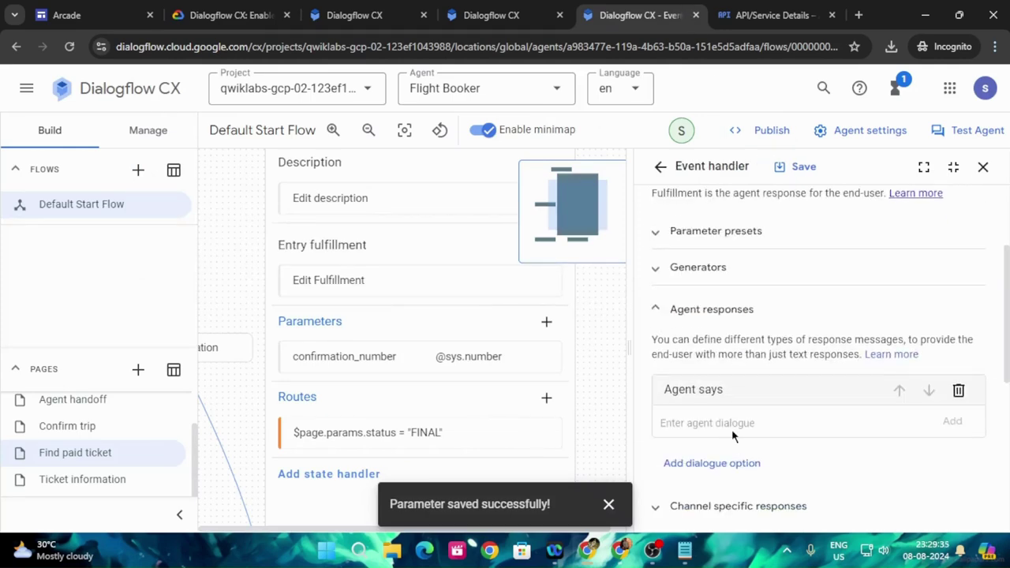
key(ctrl+v)
Set the new reprompt handler's event to No-match 3
scroll(734, 426, up, 5)
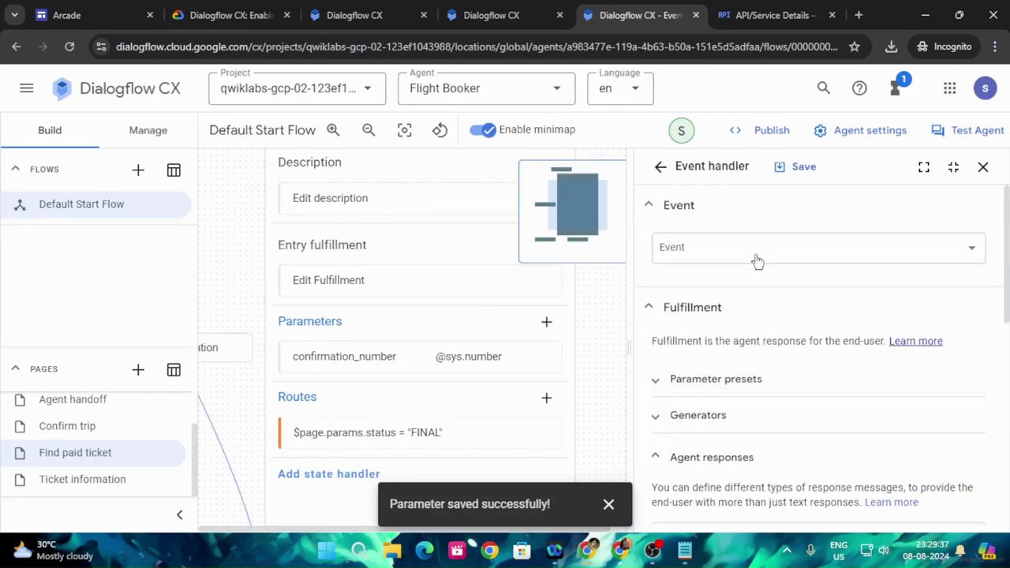
click(755, 251)
scroll(741, 340, down, 4)
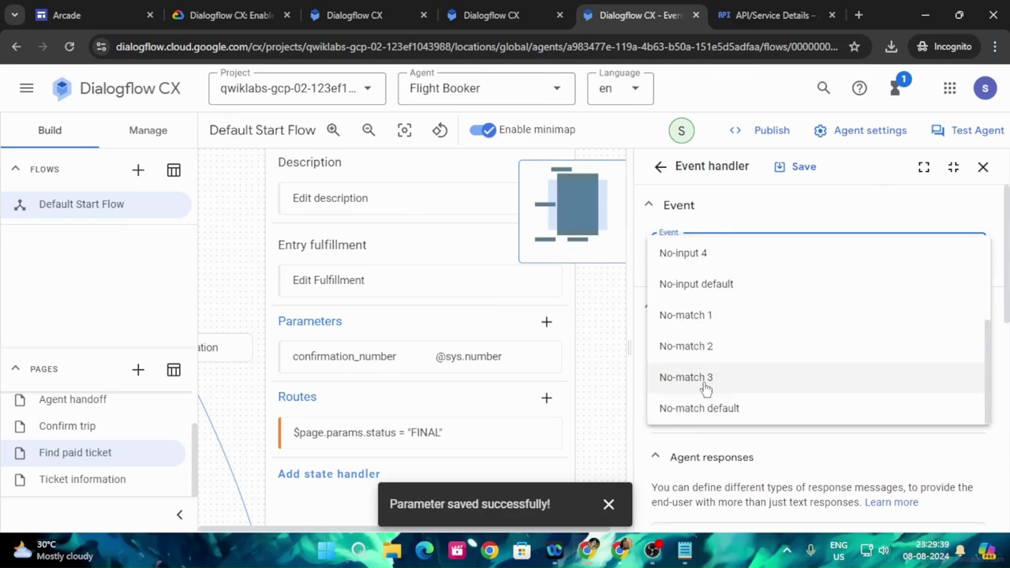
click(714, 385)
Make the No-match 3 handler transition to the Agent handoff page and save it
scroll(837, 429, down, 10)
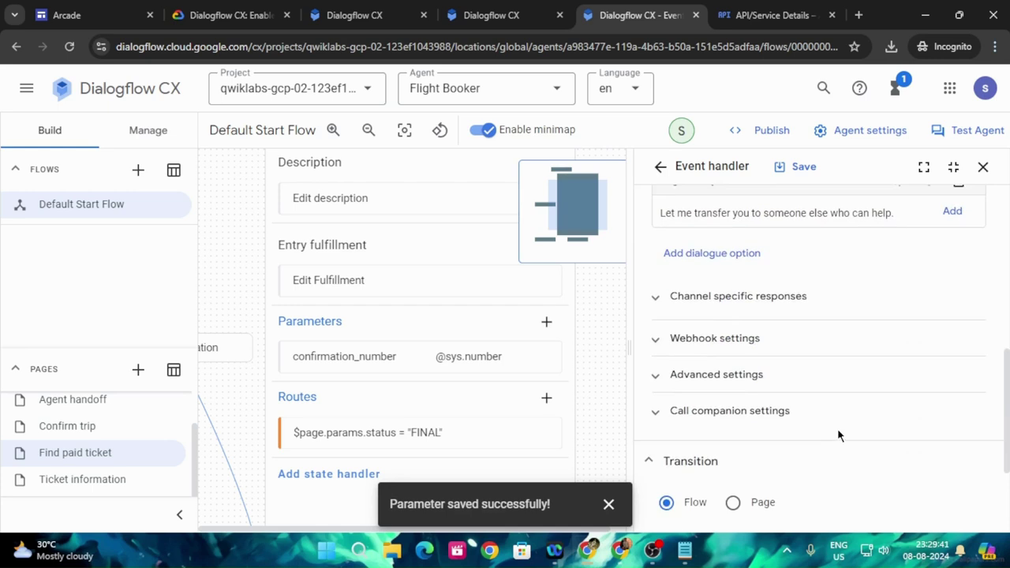
click(732, 363)
click(749, 433)
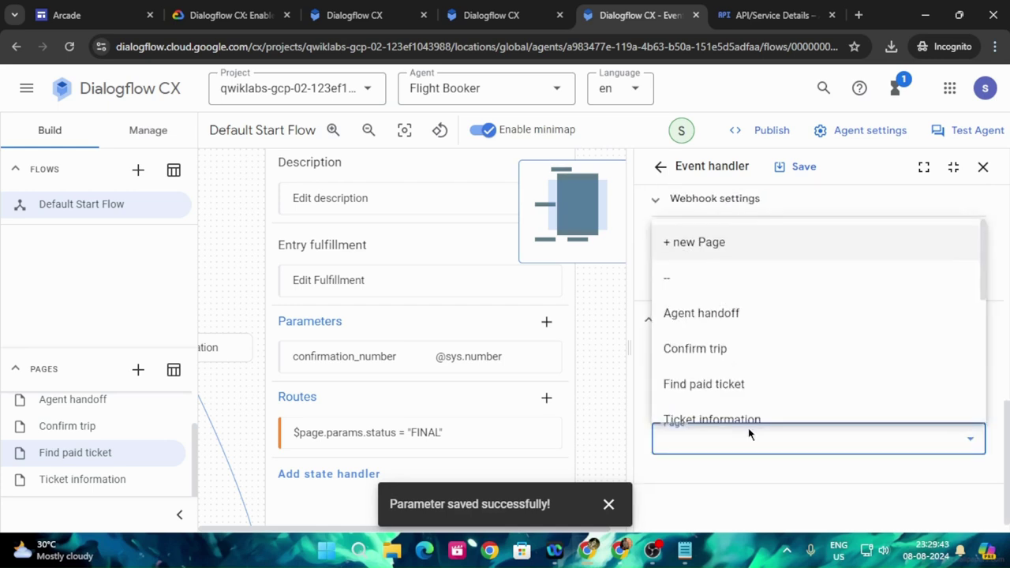
click(733, 315)
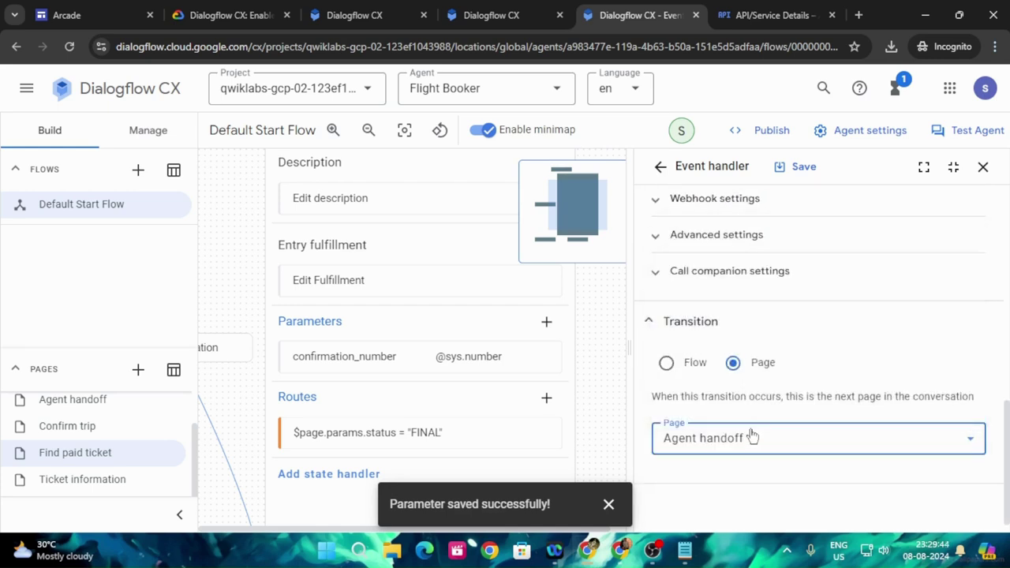
click(798, 166)
Read the lab's simulator test for the NoMatch handlers and its note on configuring Agent Handoff
click(229, 15)
scroll(435, 376, down, 10)
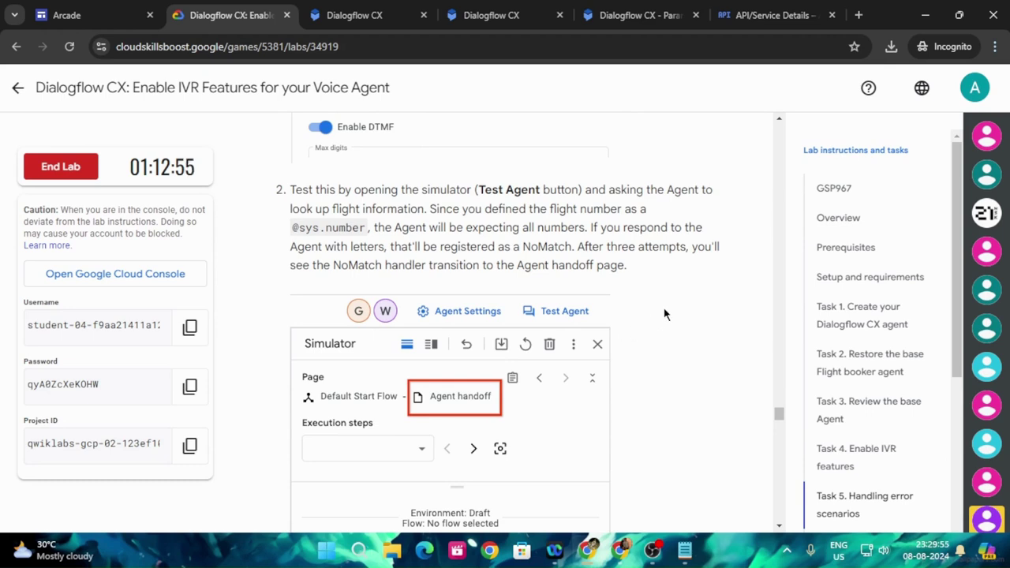
scroll(664, 314, down, 3)
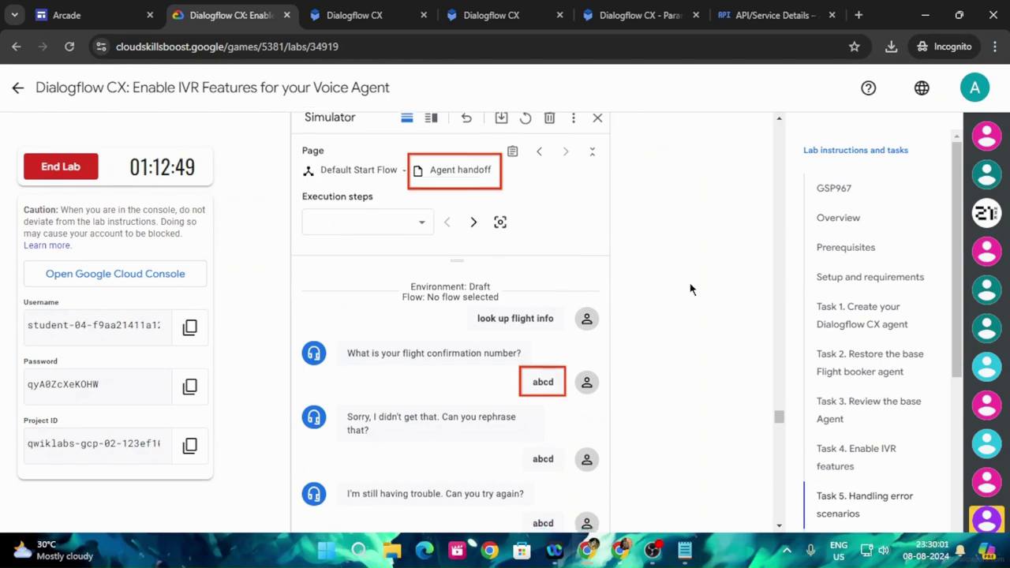
scroll(690, 290, down, 6)
scroll(690, 289, down, 3)
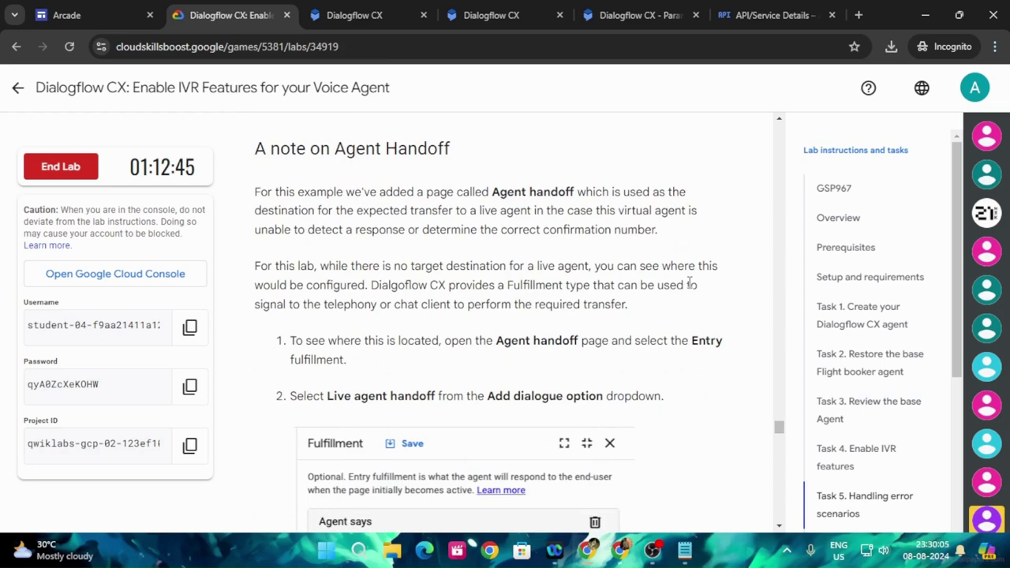
scroll(689, 288, down, 3)
scroll(689, 290, up, 3)
scroll(559, 394, down, 2)
scroll(594, 392, up, 1)
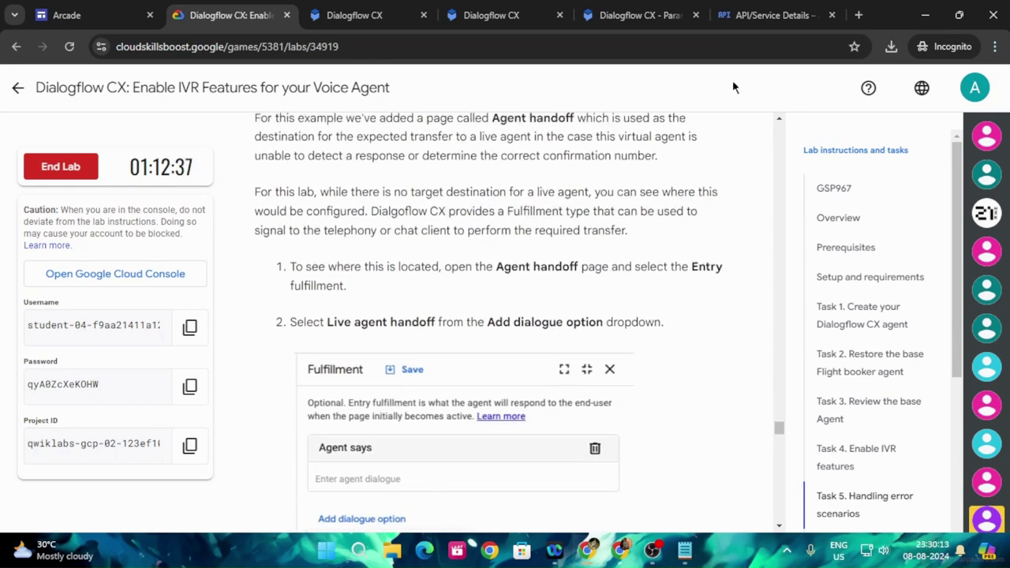
click(641, 15)
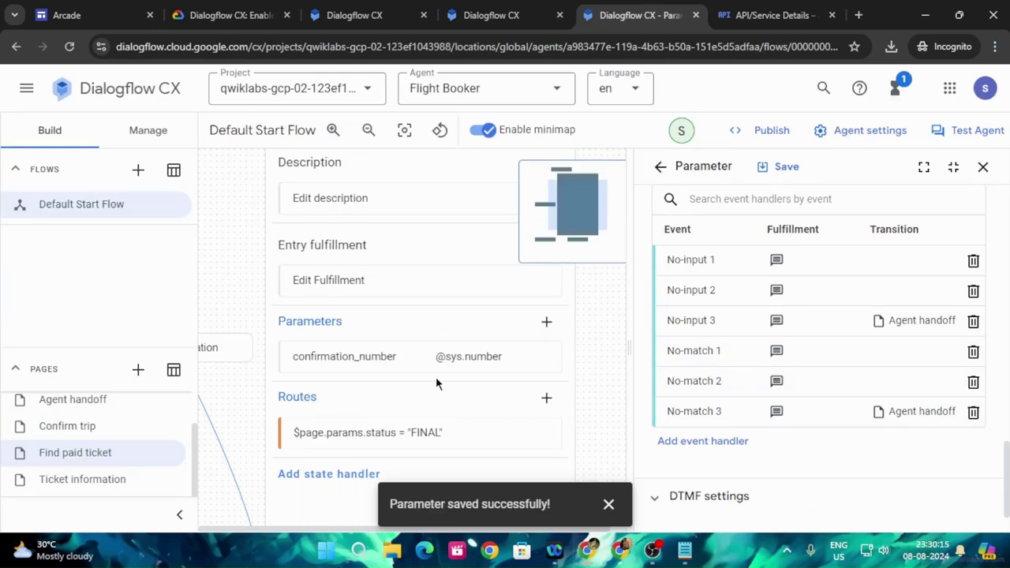
click(218, 19)
scroll(558, 404, down, 2)
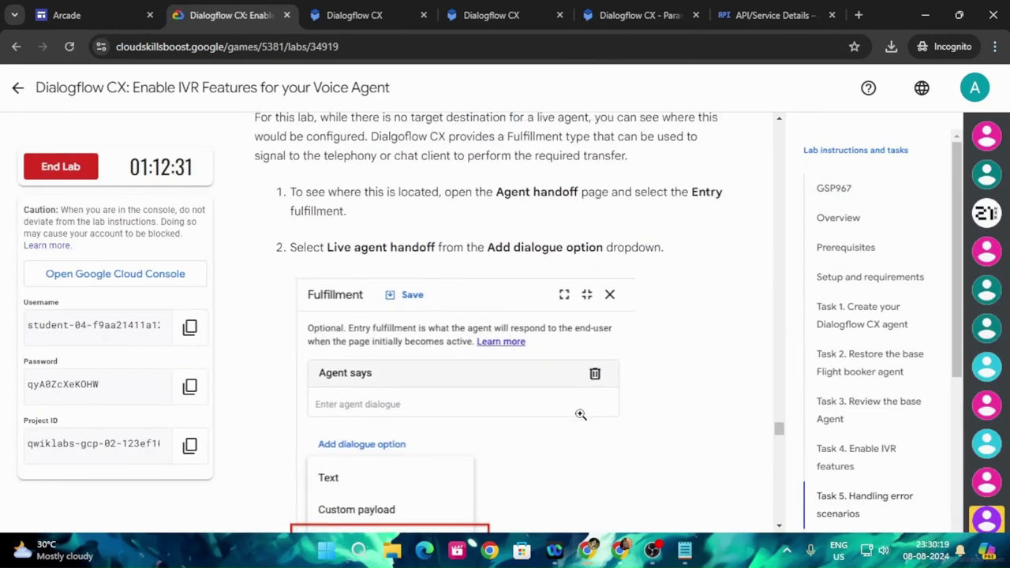
scroll(586, 418, up, 3)
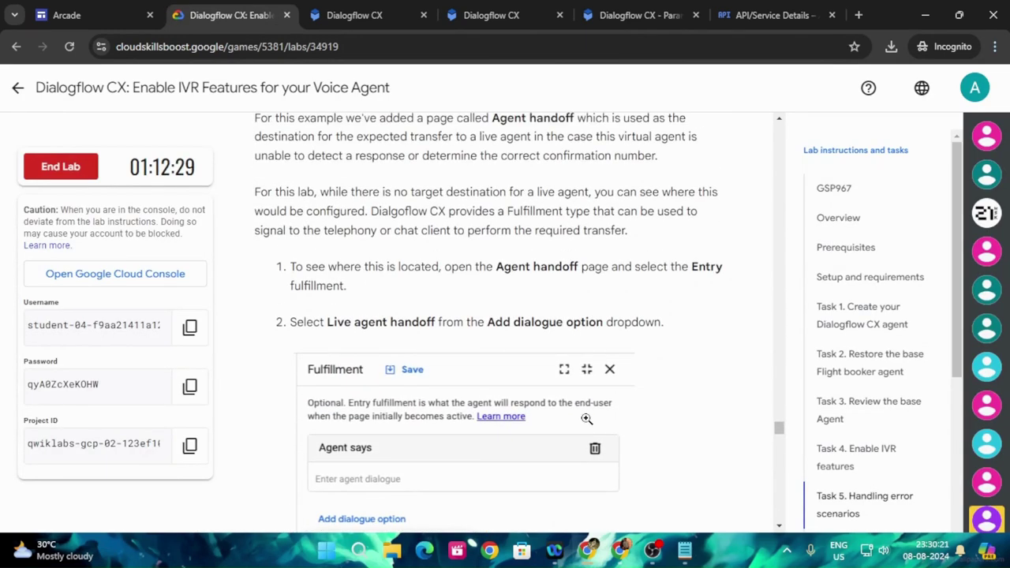
In Dialogflow CX, close the confirmation_number parameter and open the Find paid ticket page's entry fulfillment
click(636, 15)
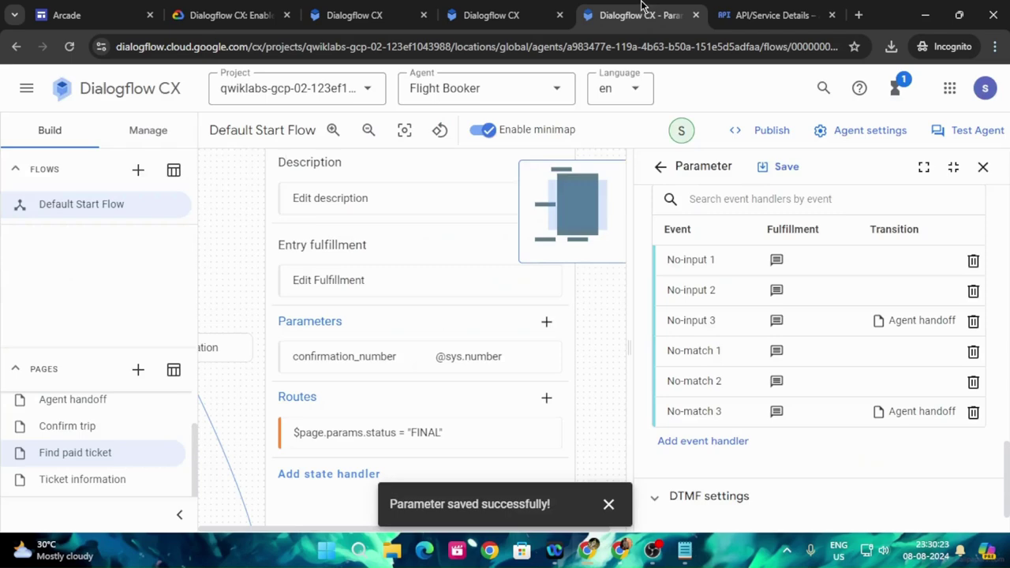
scroll(858, 429, up, 5)
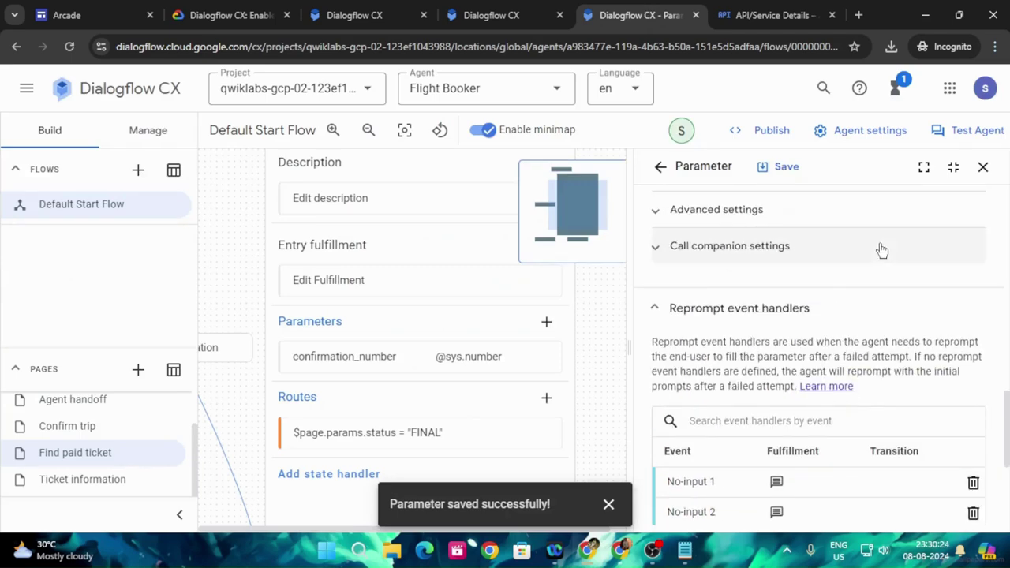
click(983, 167)
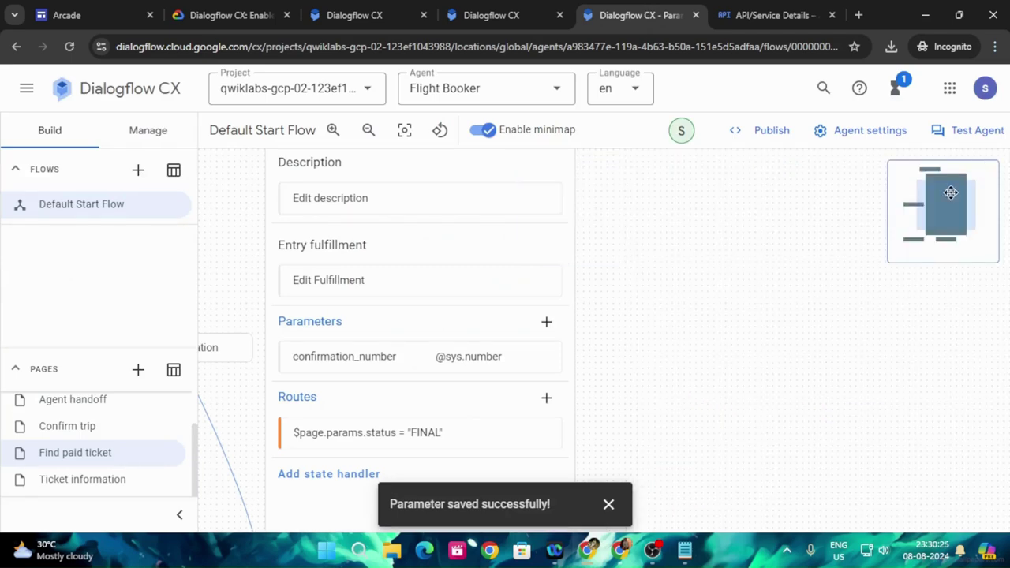
click(607, 505)
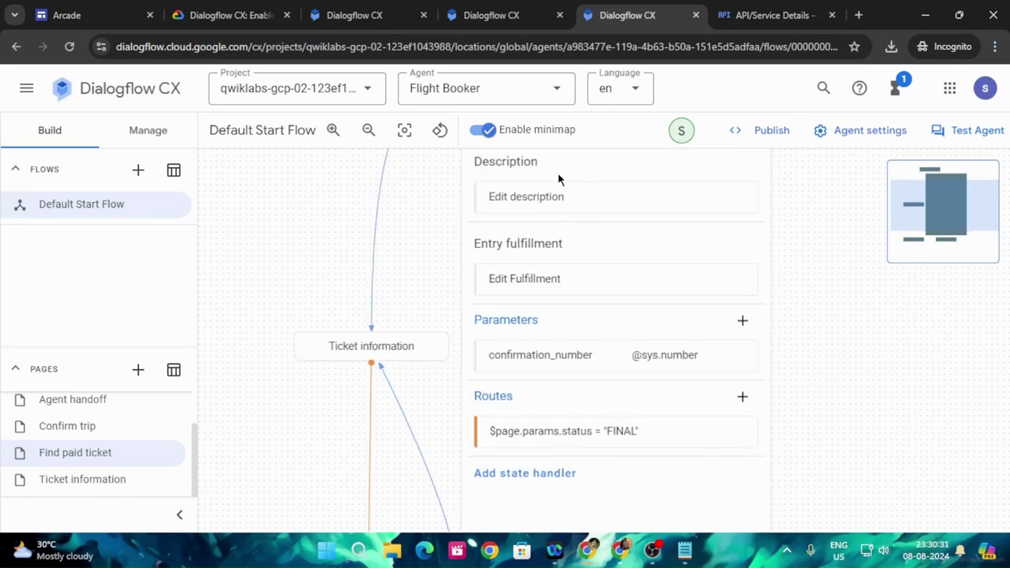
click(570, 286)
scroll(839, 316, down, 3)
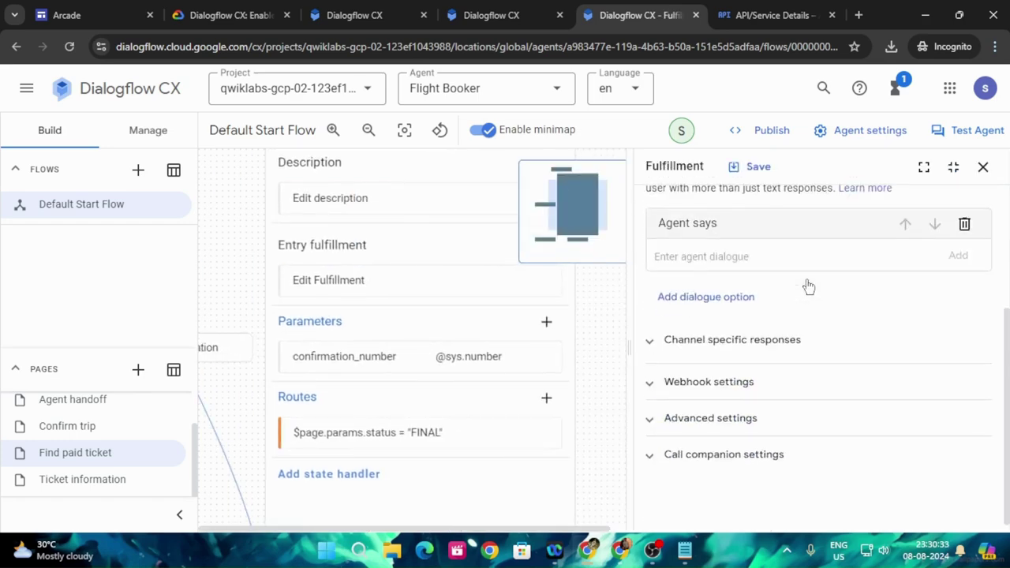
scroll(907, 401, up, 3)
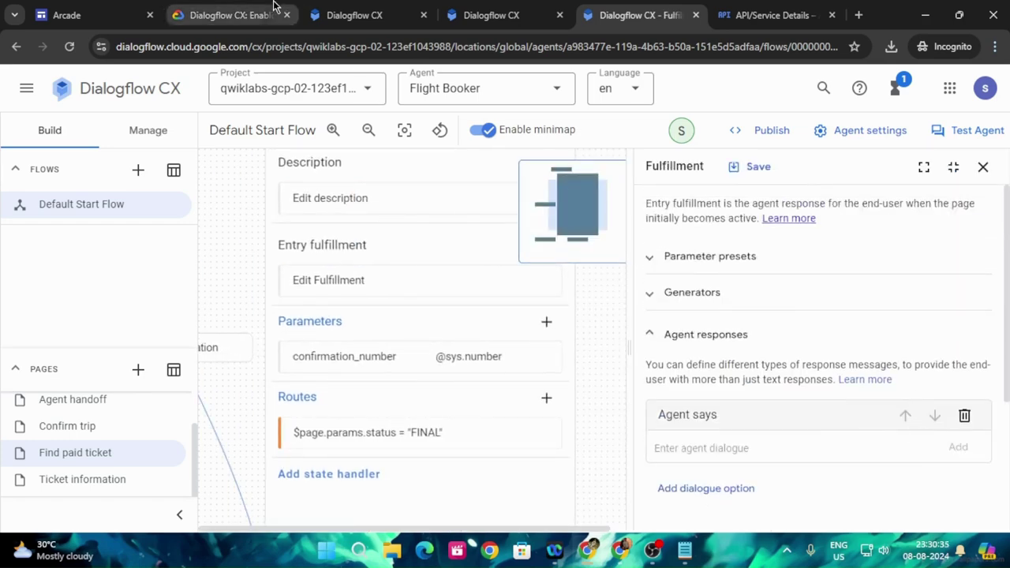
Compare the lab's Live agent handoff instructions with the generator and agent response sections of the open fulfillment
click(229, 15)
scroll(479, 318, down, 2)
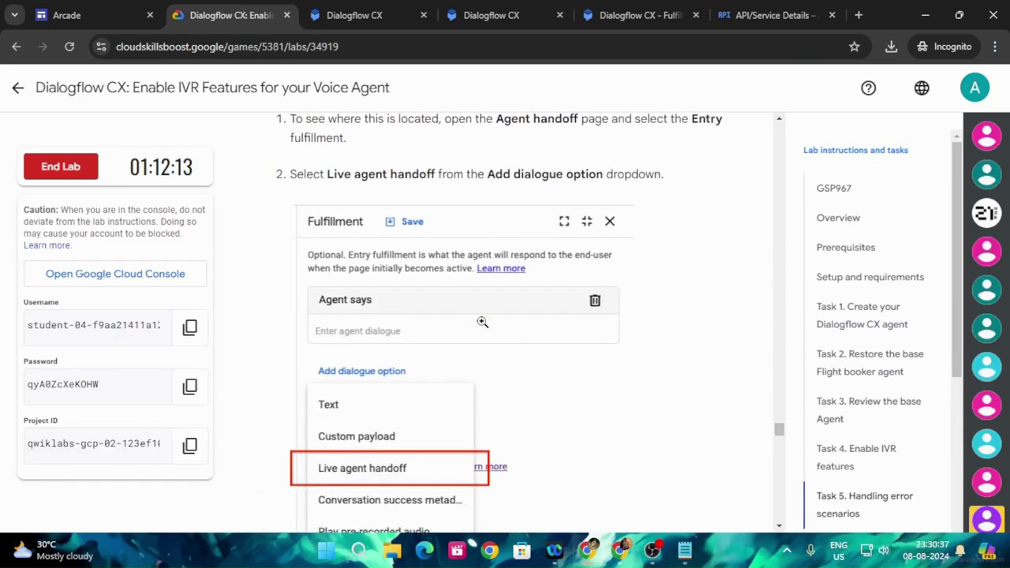
click(639, 15)
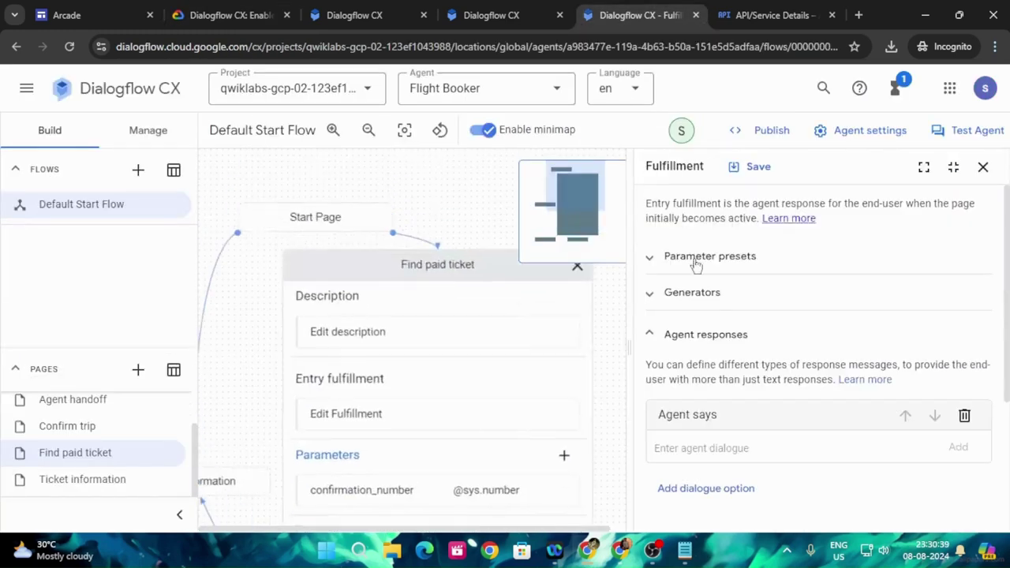
scroll(820, 373, down, 3)
scroll(809, 398, up, 5)
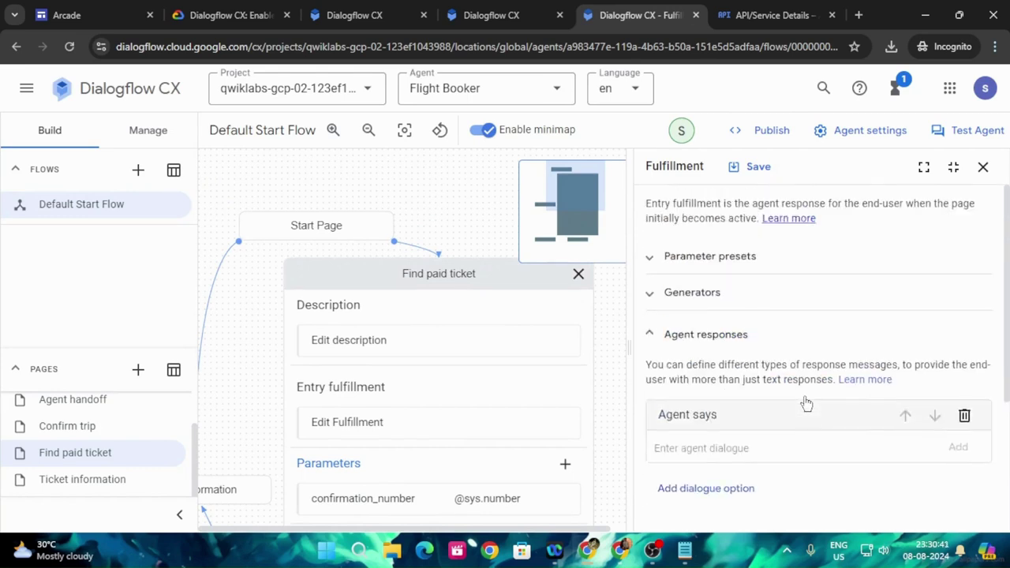
click(693, 300)
scroll(704, 383, down, 2)
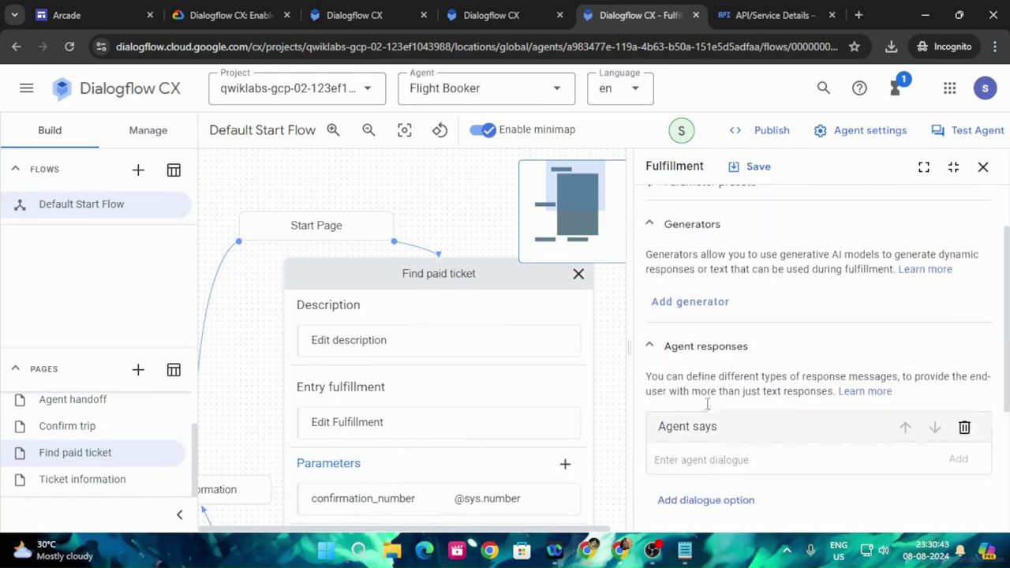
click(683, 345)
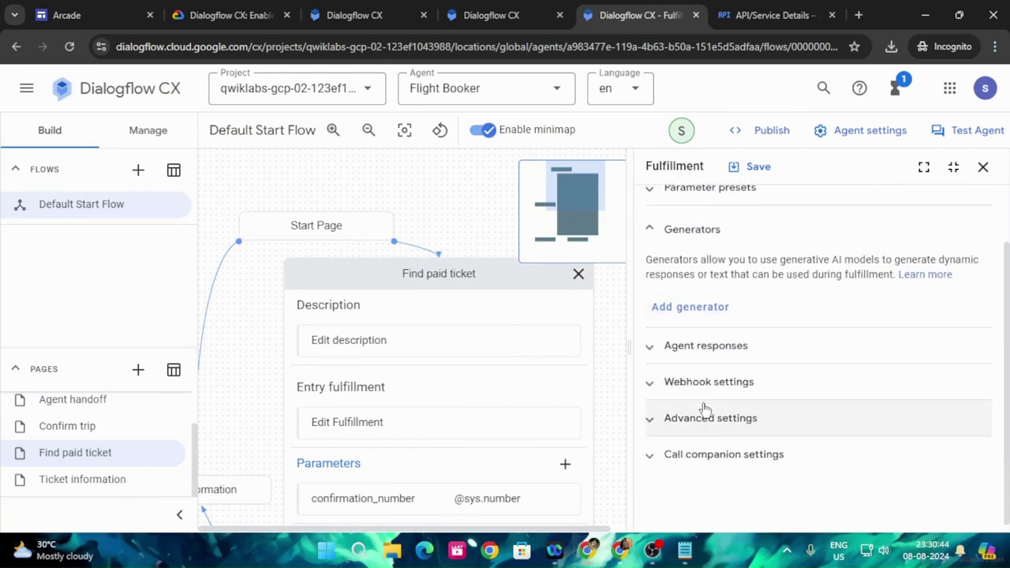
click(703, 348)
scroll(723, 383, down, 3)
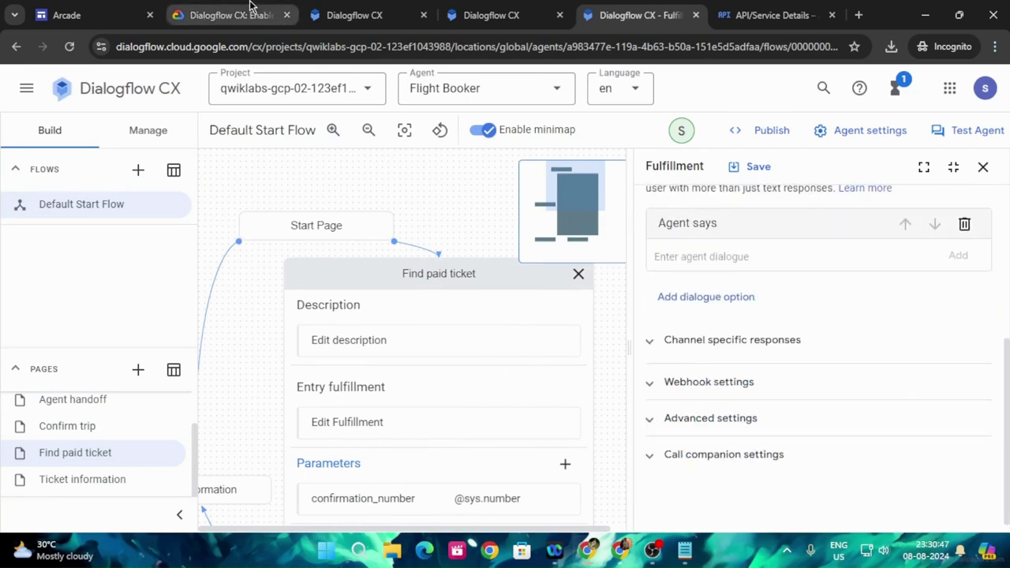
click(228, 15)
scroll(481, 387, down, 1)
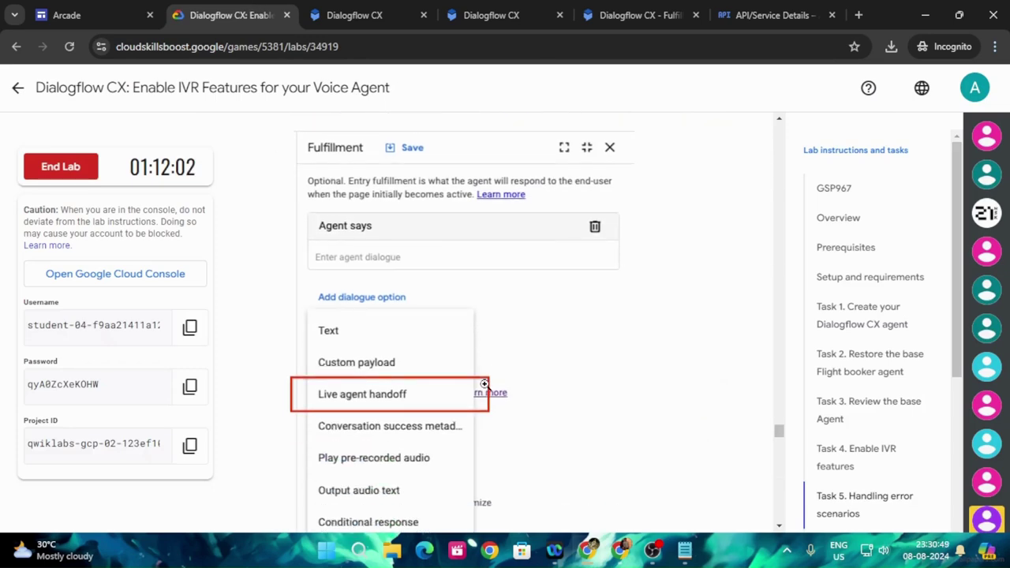
In Dialogflow CX, add a Live agent handoff dialogue option to the Find paid ticket page's entry fulfillment
click(637, 15)
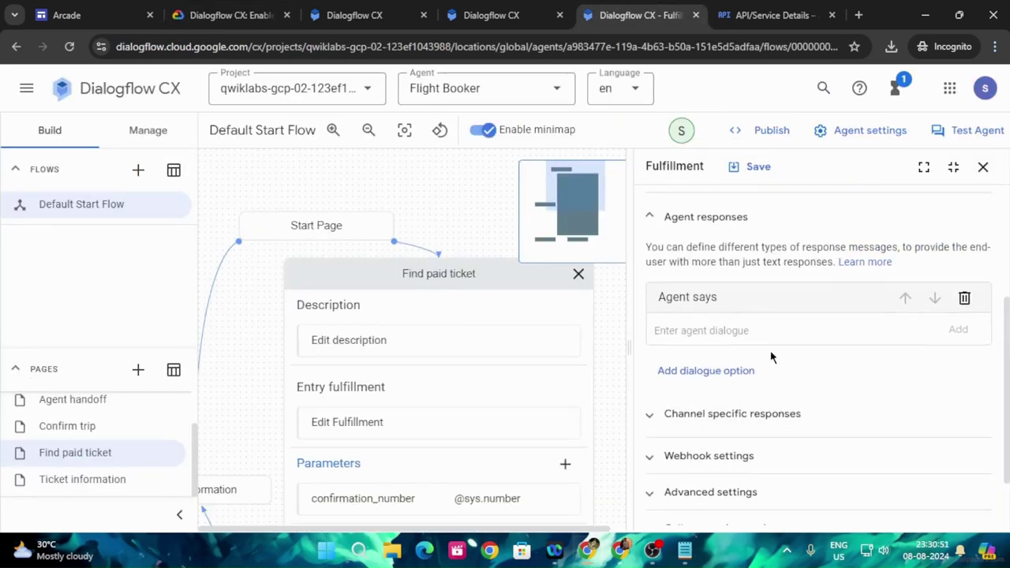
click(734, 370)
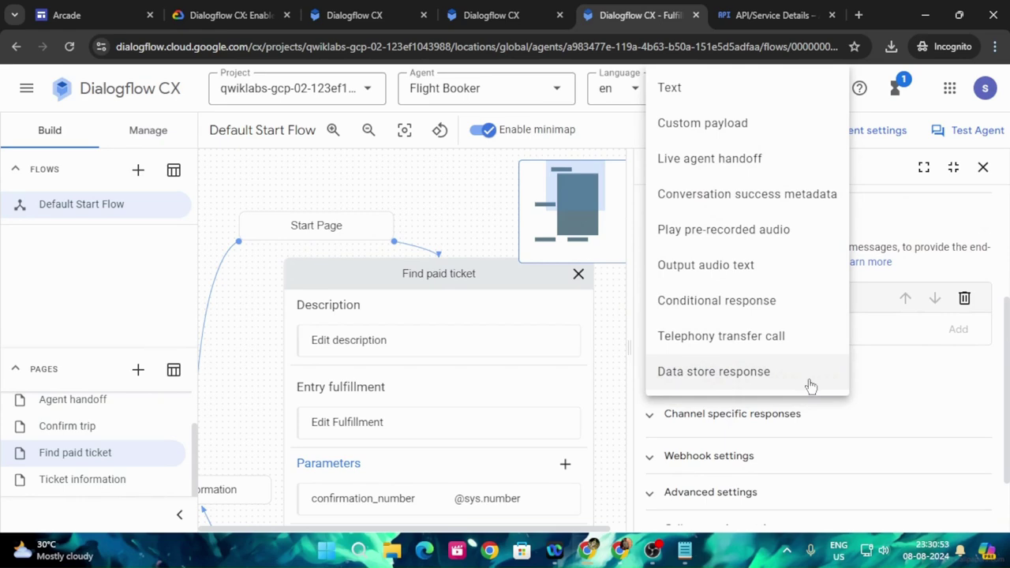
click(707, 168)
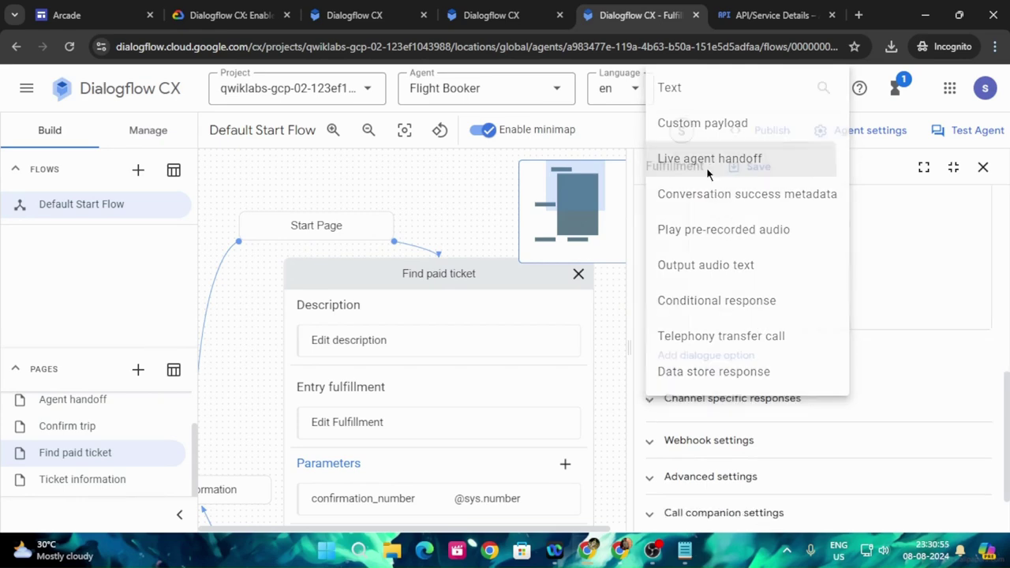
Copy the Business Messages example JSON with userStatus and requestedLiveAgent from the lab instructions
click(251, 14)
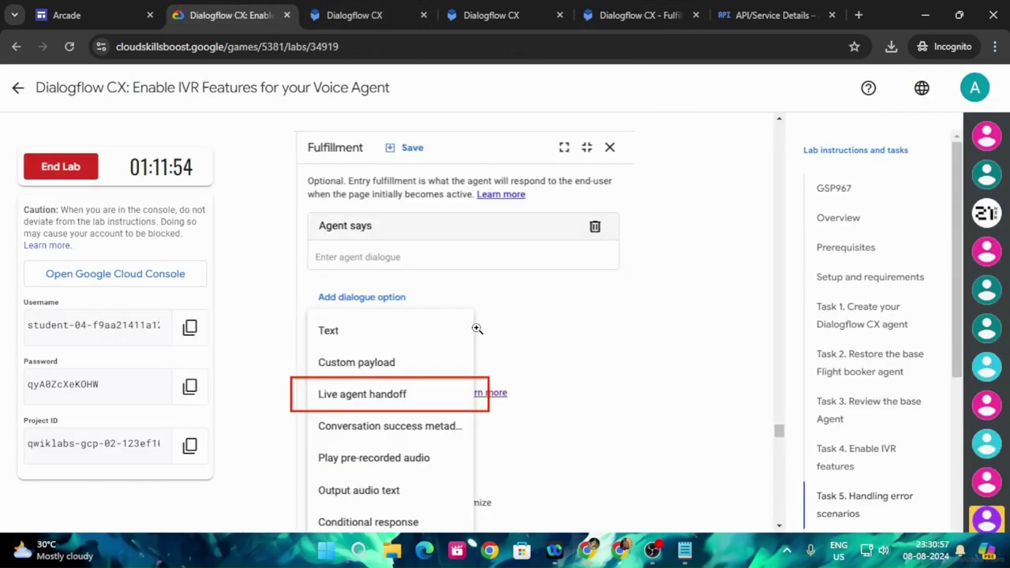
scroll(478, 331, down, 6)
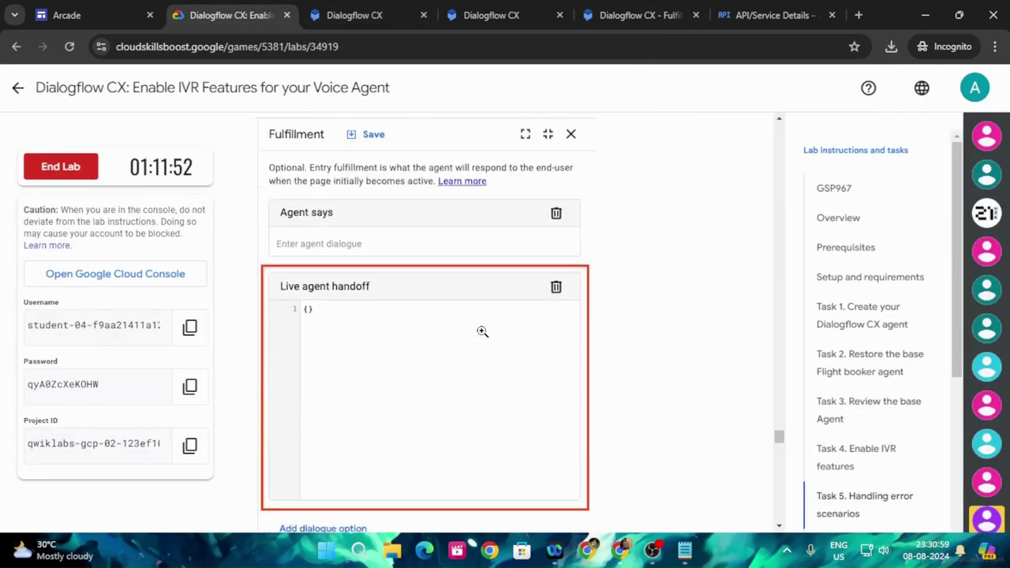
scroll(485, 331, down, 3)
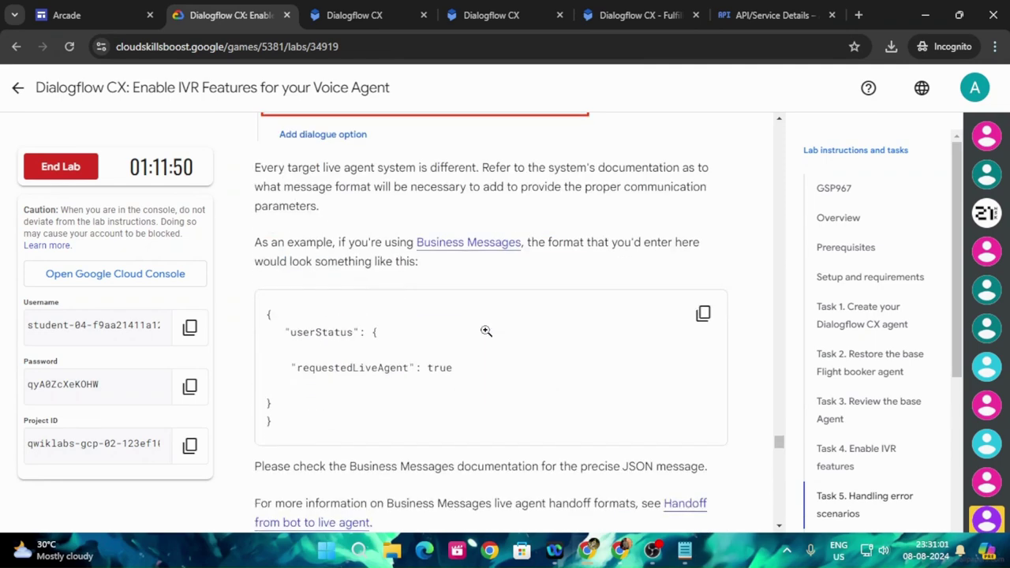
click(703, 313)
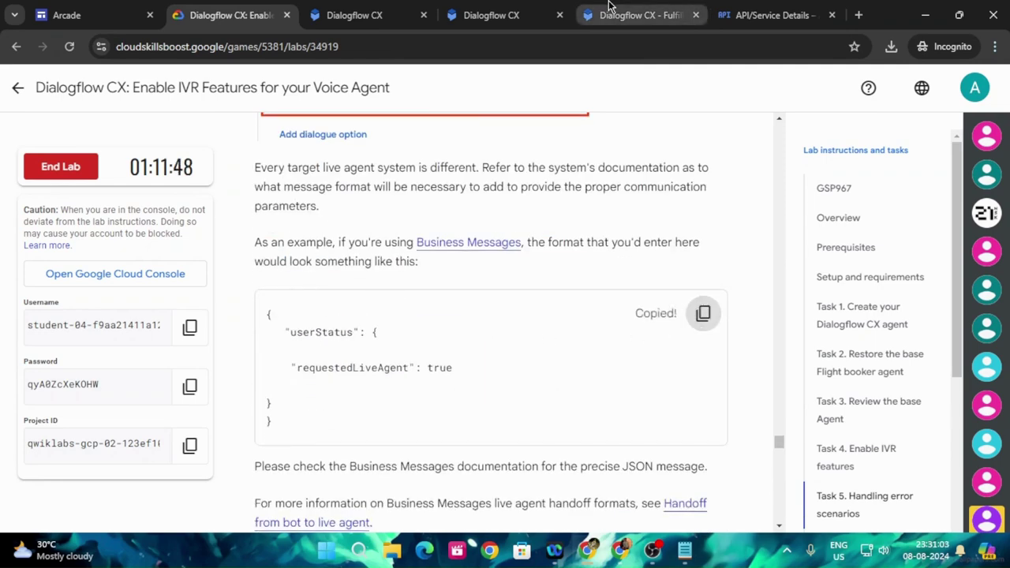
In Dialogflow CX, paste the copied JSON into the Live agent handoff payload and remove the surplus outer braces
click(639, 14)
scroll(739, 229, up, 2)
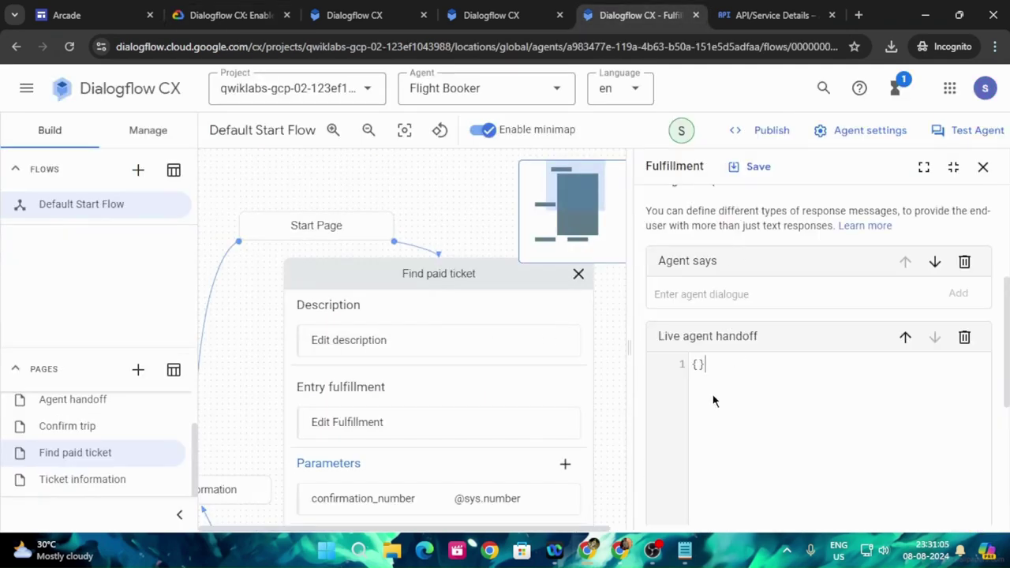
click(233, 15)
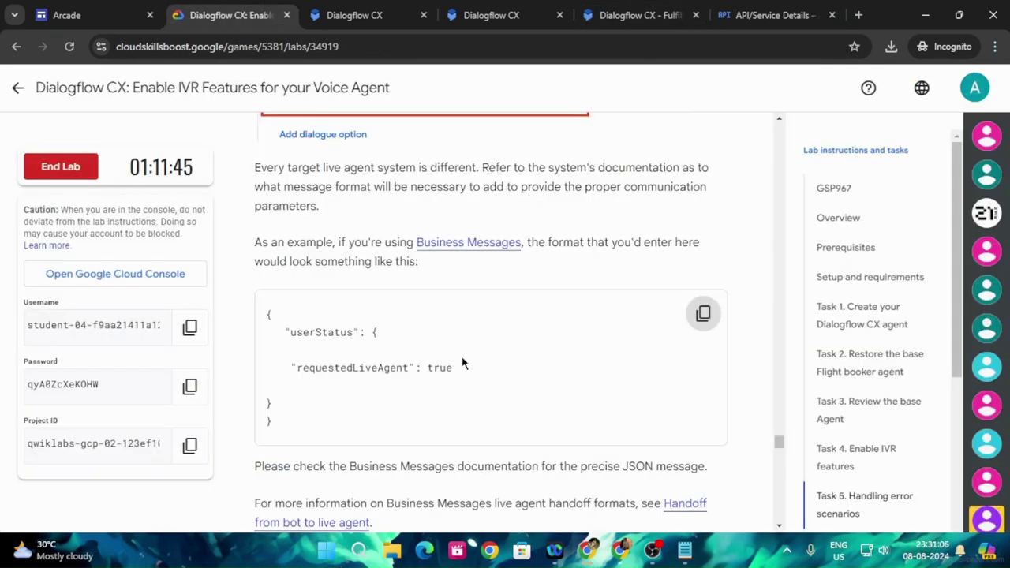
click(639, 14)
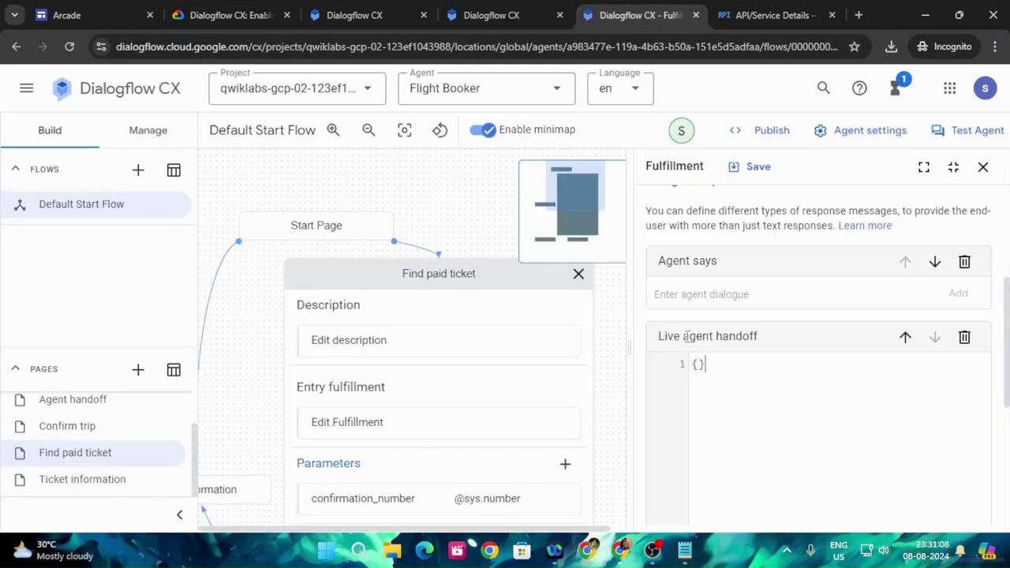
click(715, 375)
key(ctrl+v)
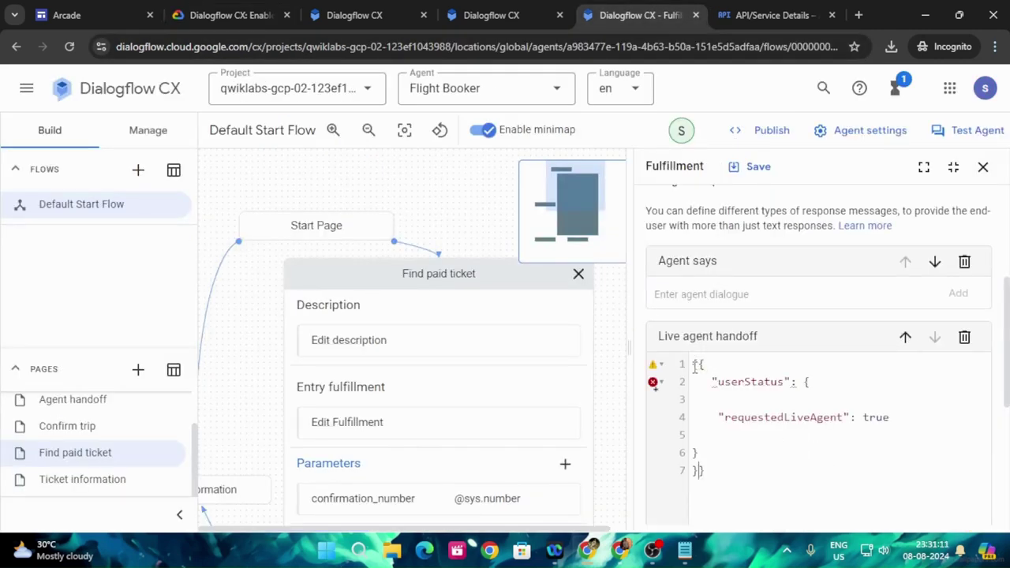
click(720, 470)
key(BackSpace)
Review the lab's Live agent handoff instructions again and read the introduction of Task 6 on adding SSML support
click(229, 15)
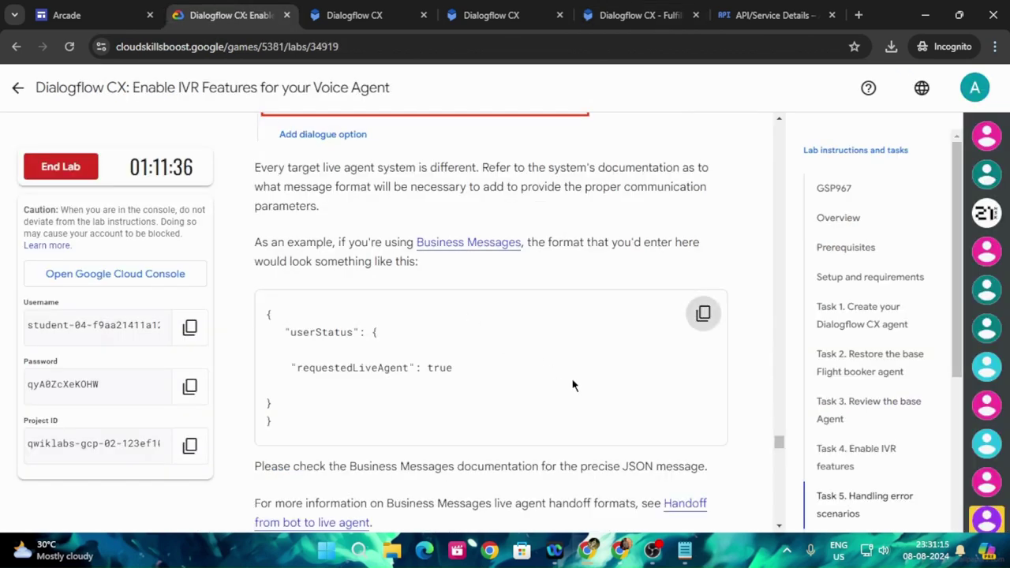
scroll(573, 385, down, 3)
scroll(581, 383, up, 2)
scroll(580, 383, down, 3)
scroll(595, 367, down, 3)
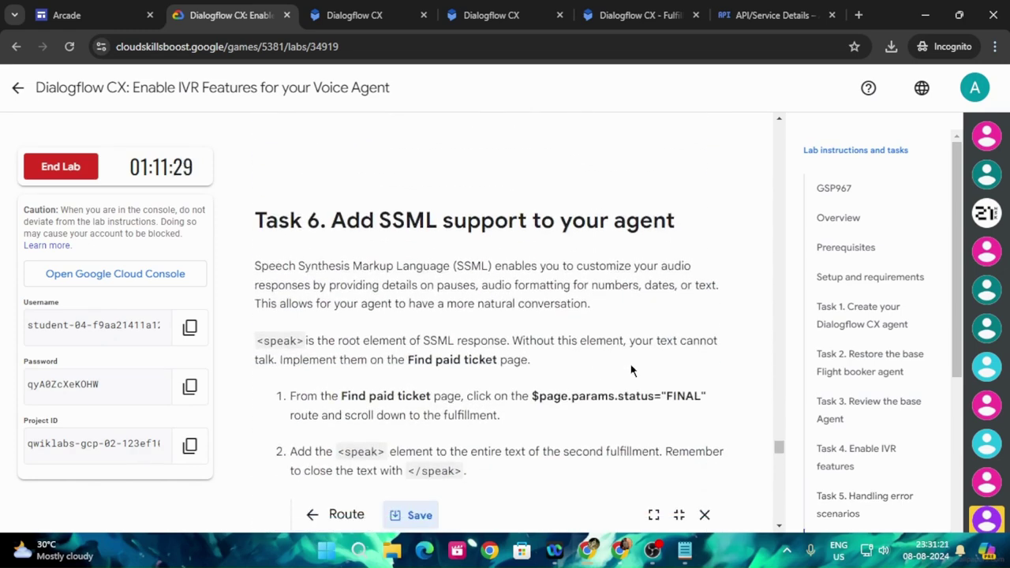
scroll(628, 320, up, 6)
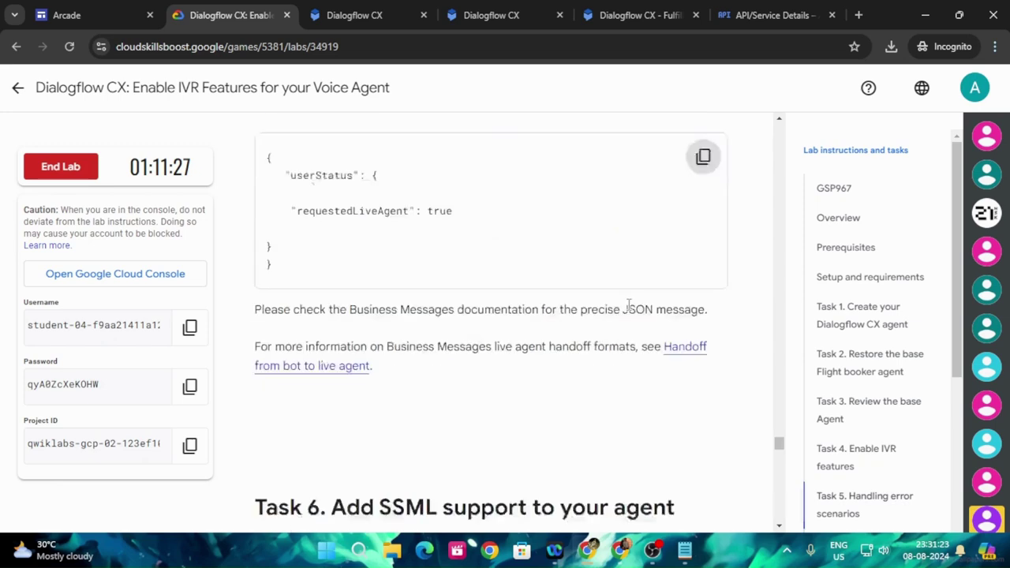
scroll(629, 310, up, 3)
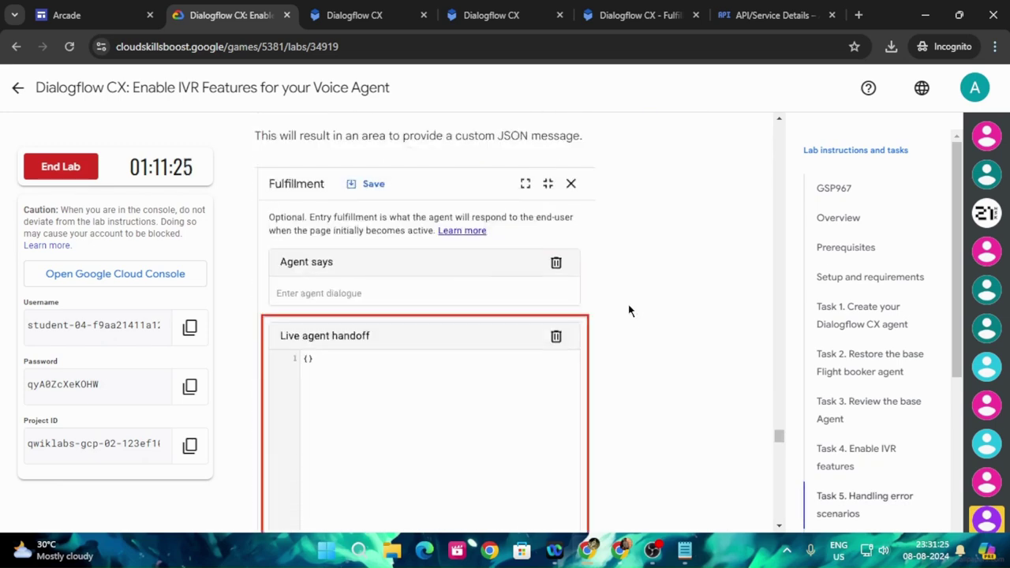
scroll(629, 310, up, 2)
scroll(629, 310, down, 5)
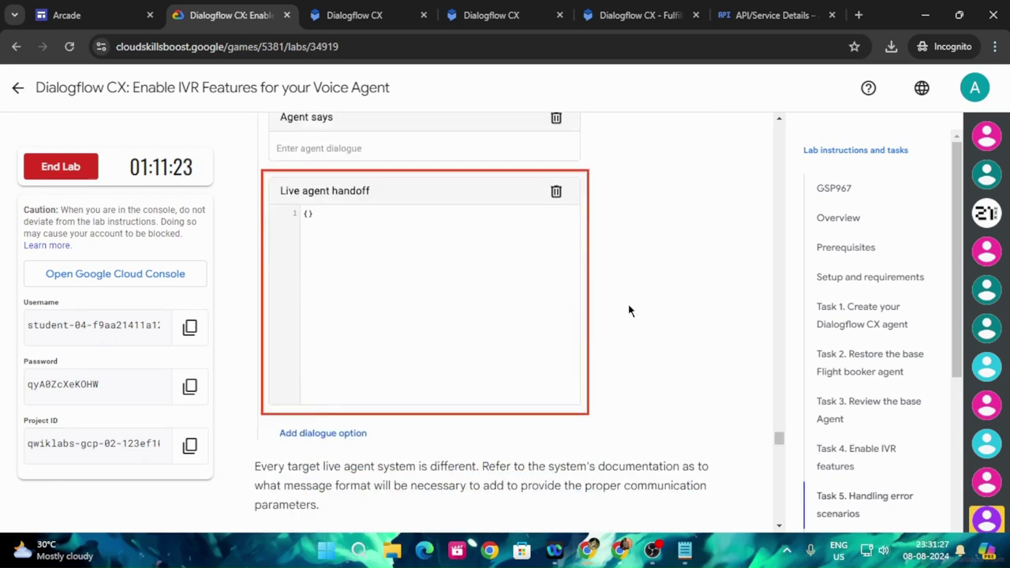
scroll(629, 310, up, 2)
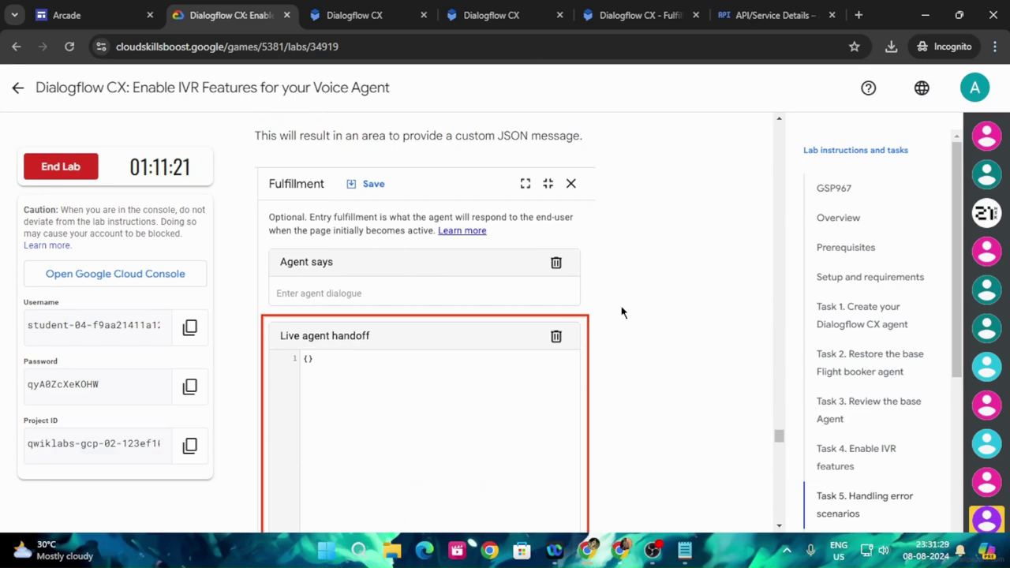
scroll(621, 312, up, 5)
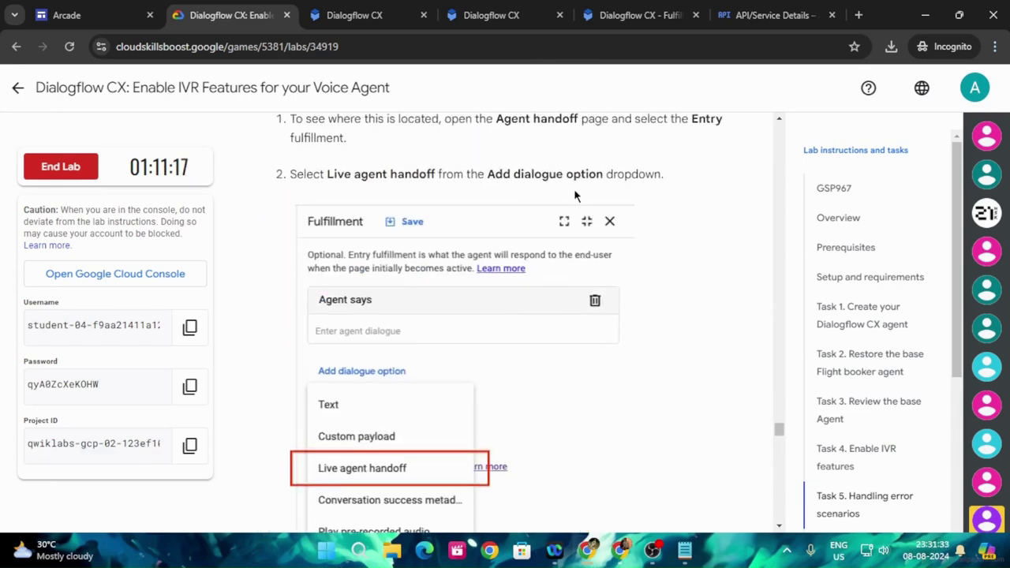
scroll(599, 200, down, 3)
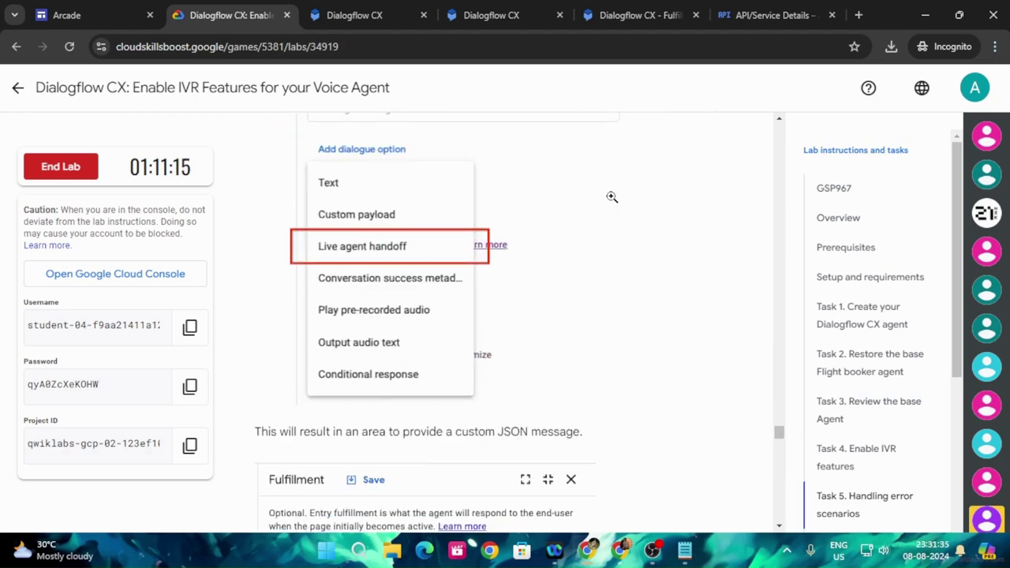
scroll(611, 196, down, 3)
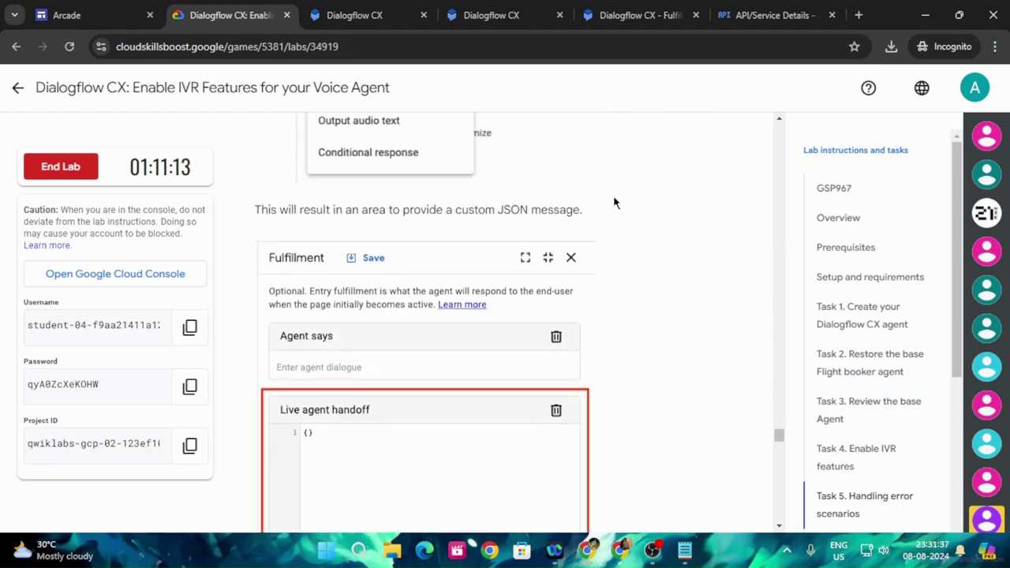
scroll(615, 203, down, 3)
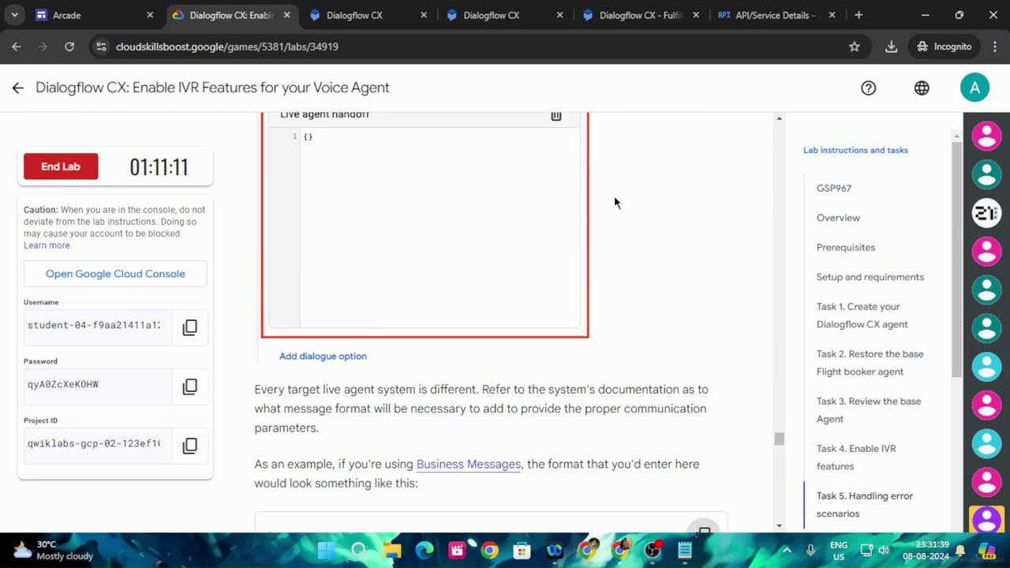
scroll(615, 203, down, 4)
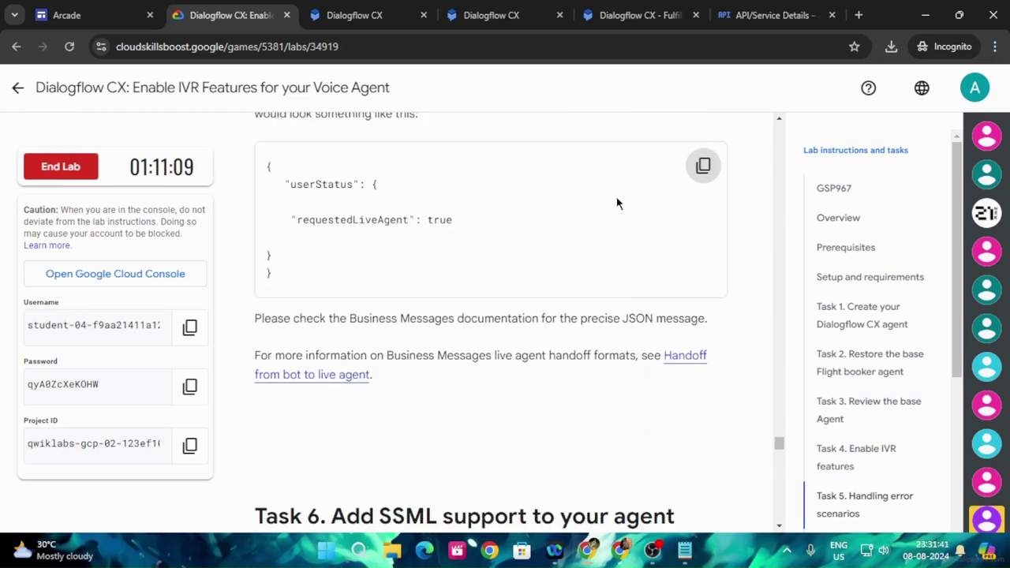
scroll(618, 203, down, 3)
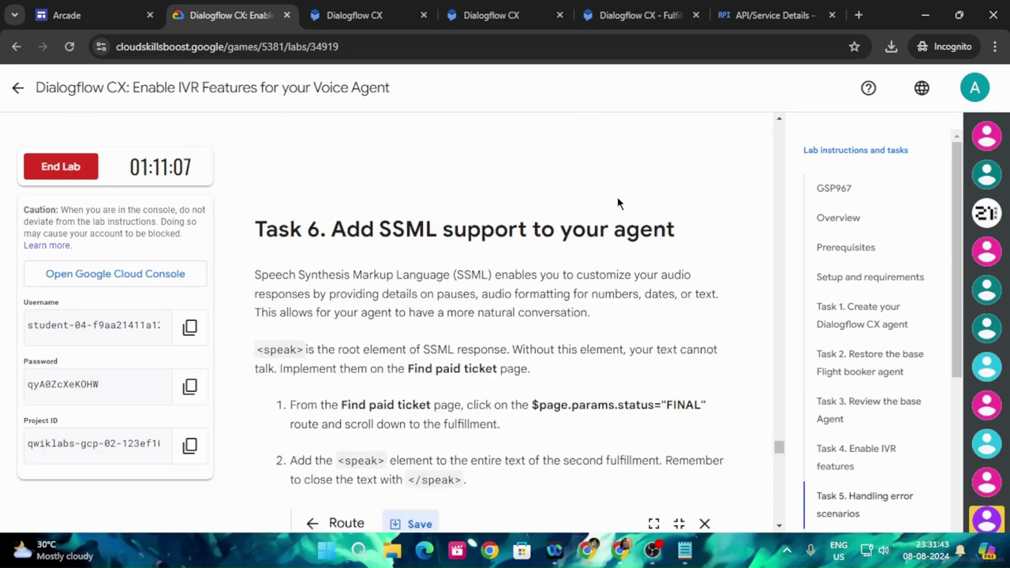
scroll(618, 203, down, 2)
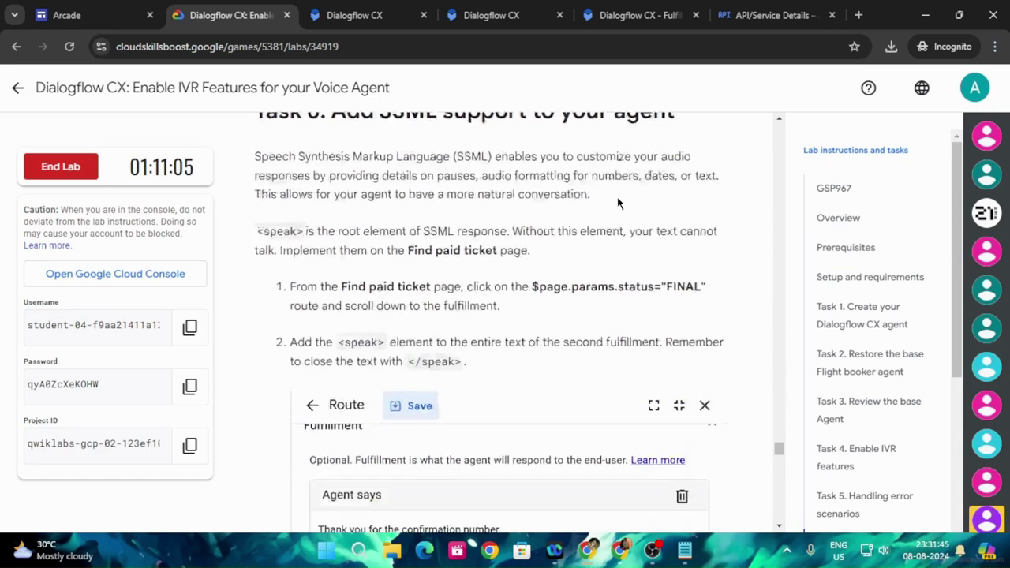
In Dialogflow CX, close the Find paid ticket page's entry fulfillment and save its changes
click(639, 15)
triple_click(63, 452)
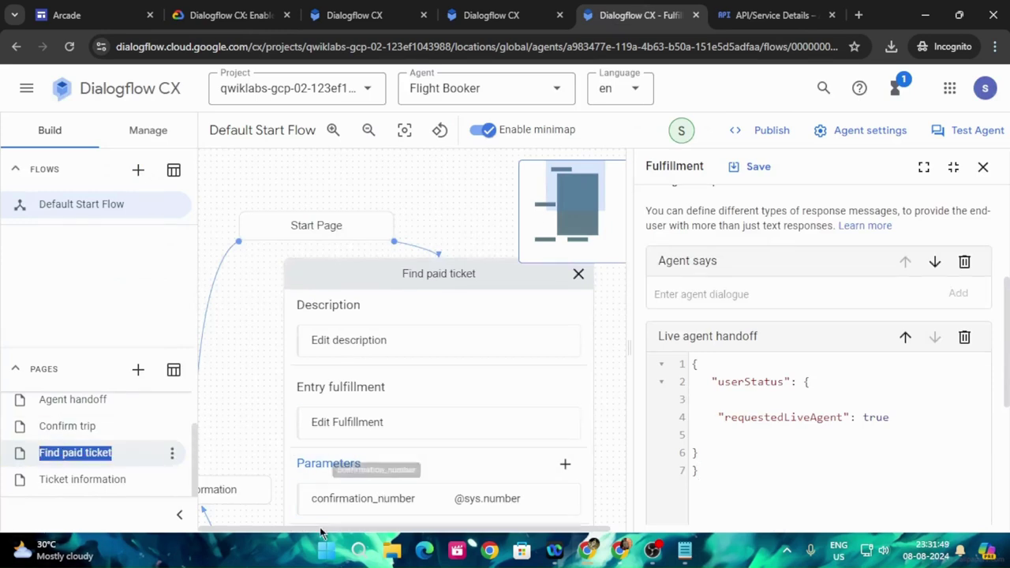
click(86, 453)
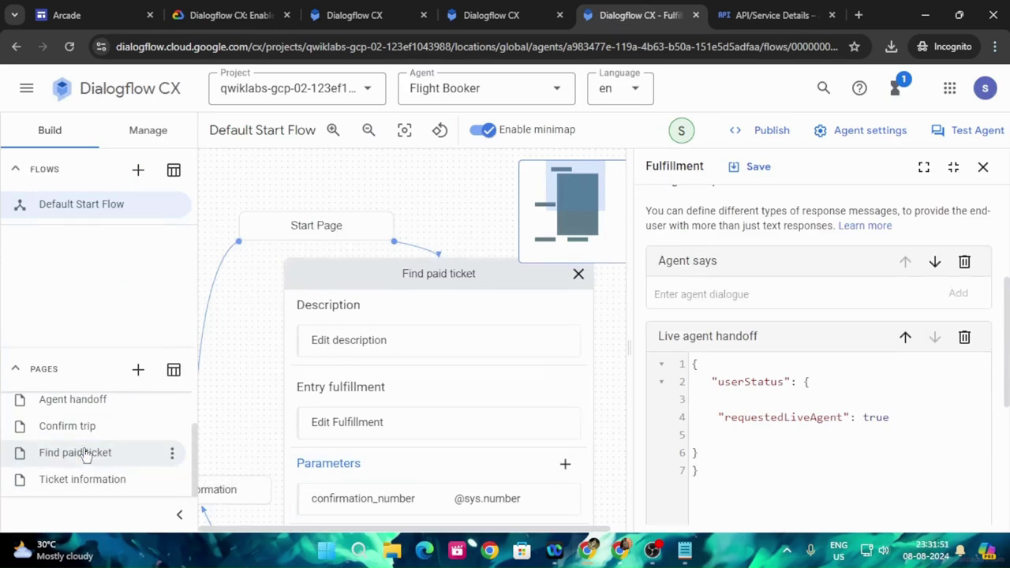
triple_click(75, 458)
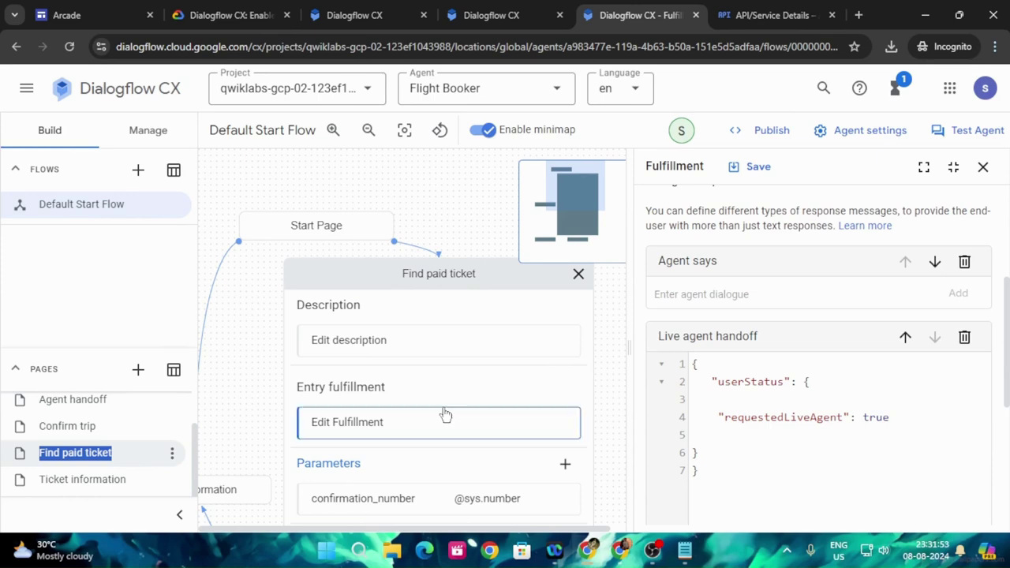
click(983, 167)
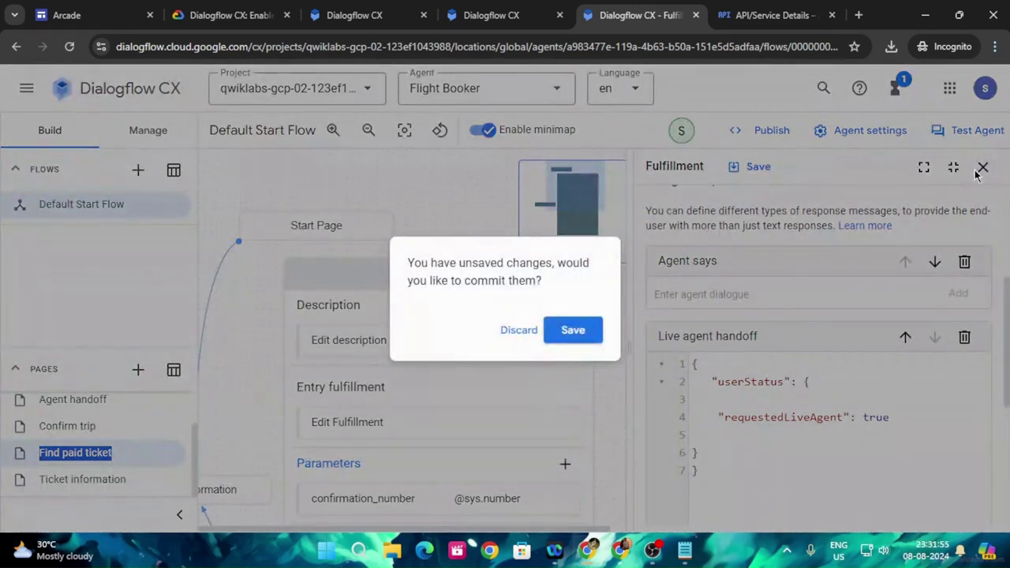
click(596, 336)
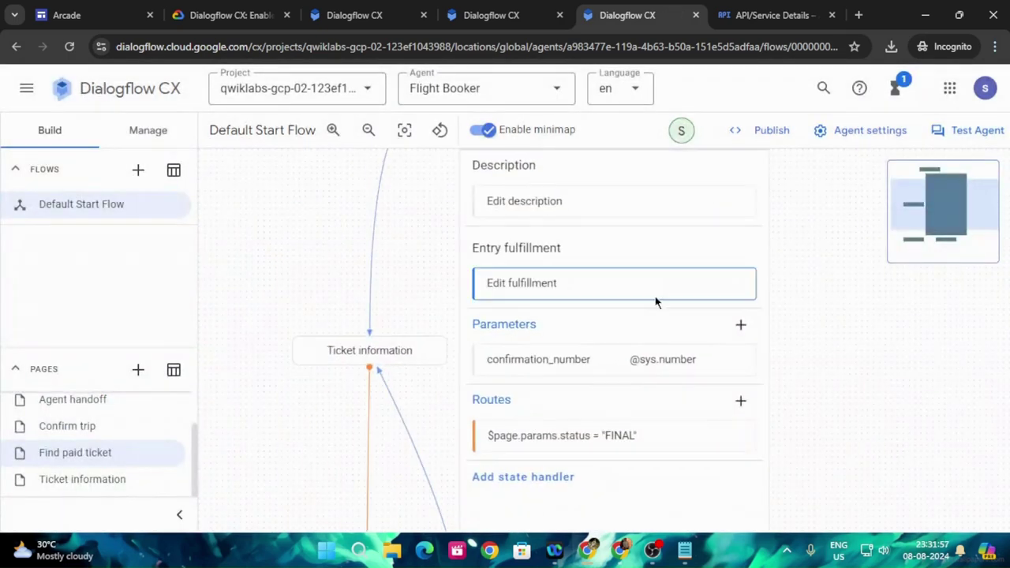
Check Task 6's first instruction and open the Find paid ticket page's $page.params.status = "FINAL" route
triple_click(94, 452)
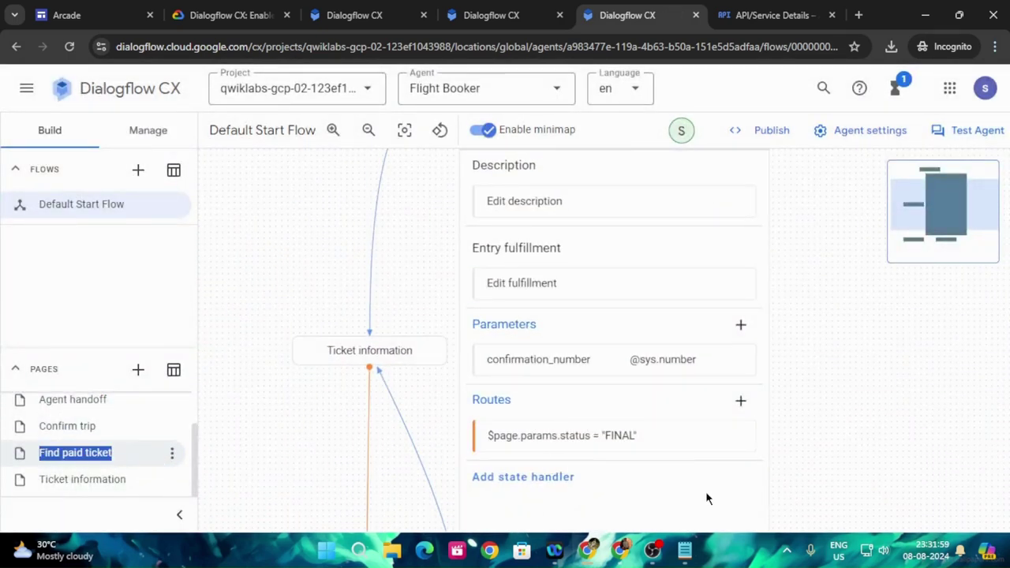
click(233, 15)
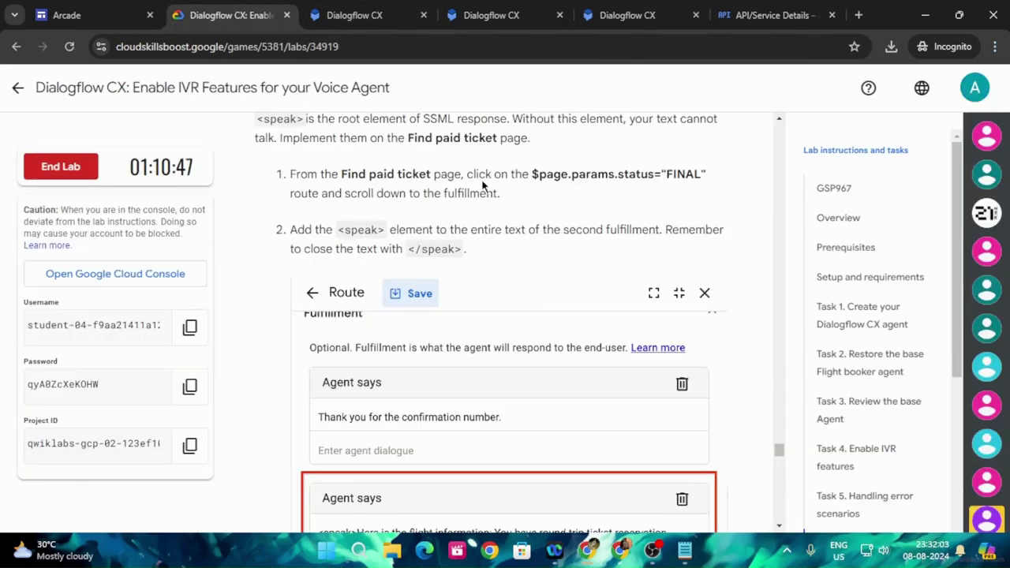
click(654, 14)
triple_click(599, 436)
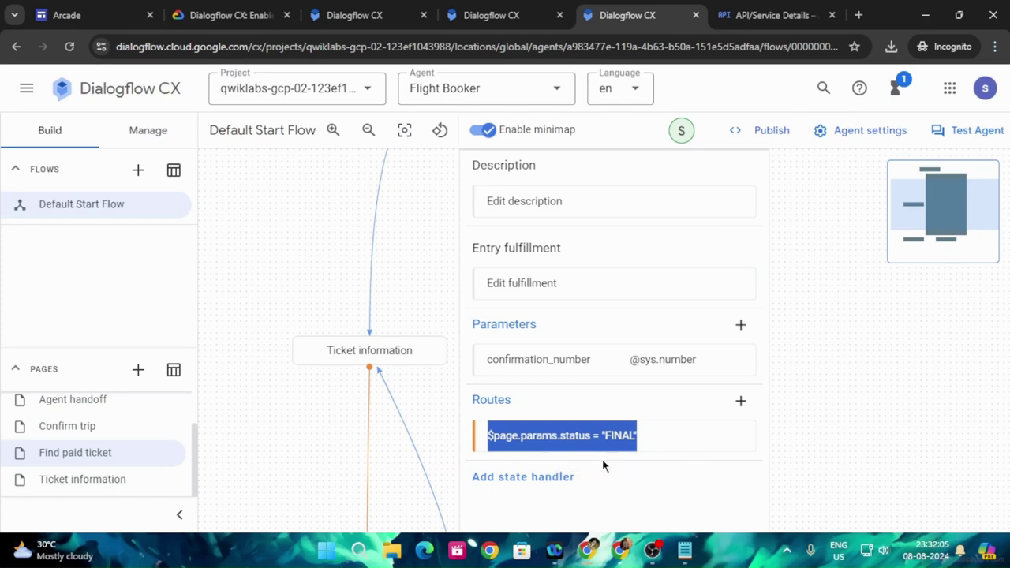
click(561, 436)
Read the lab's instructions and example for wrapping the route's second fulfillment text in <speak> and </speak>
click(237, 15)
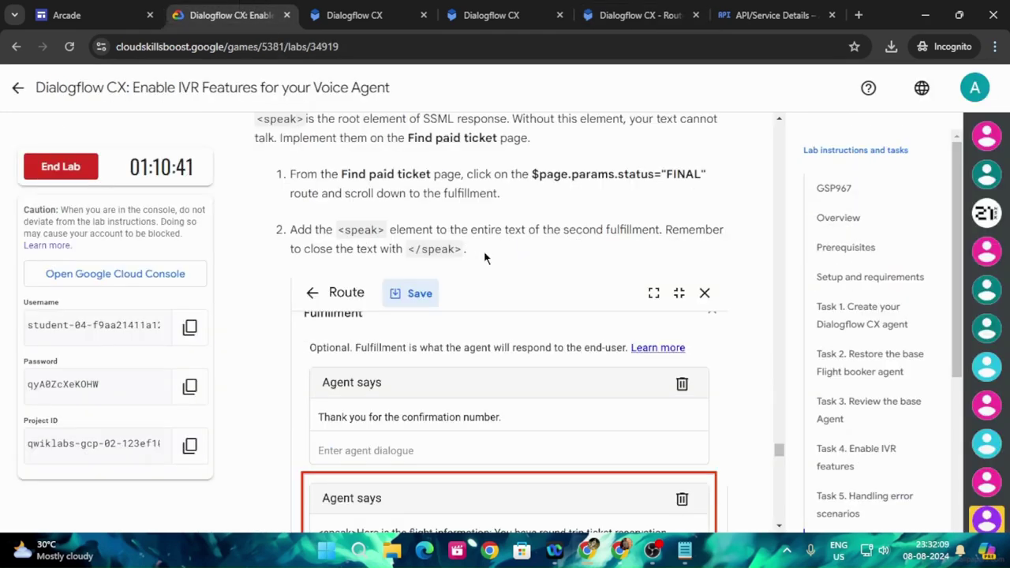
scroll(570, 254, down, 4)
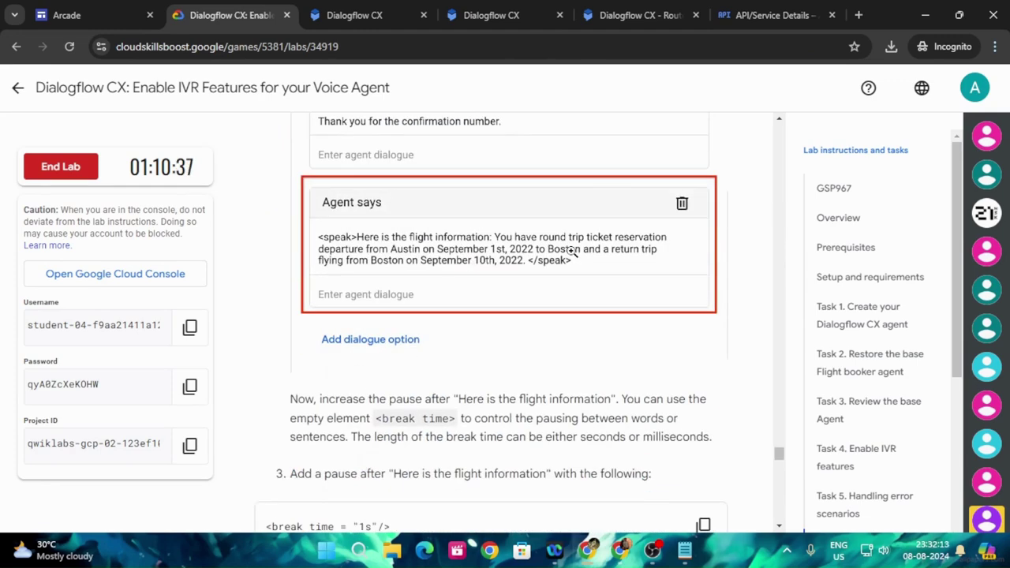
scroll(572, 251, up, 3)
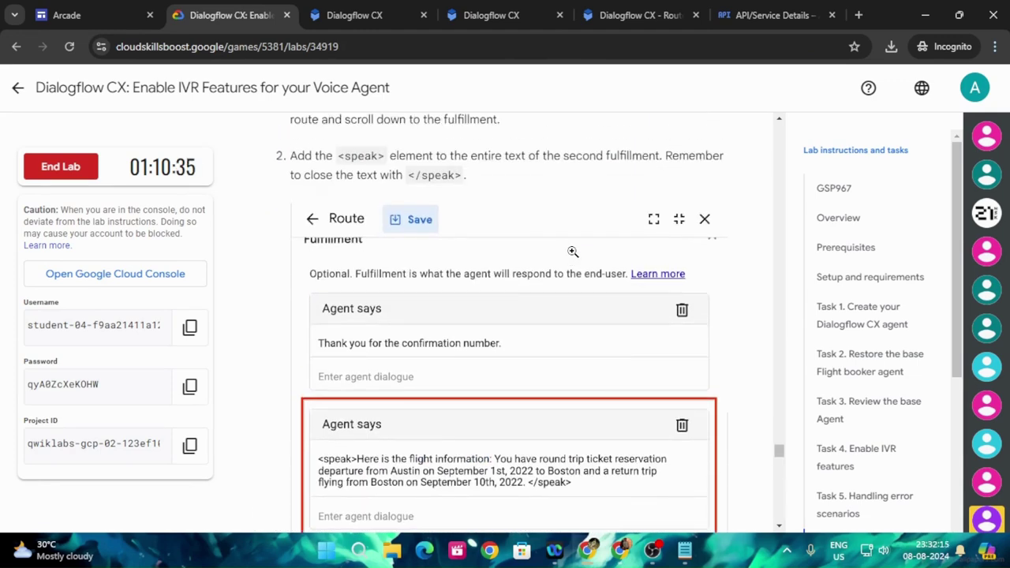
scroll(575, 252, down, 3)
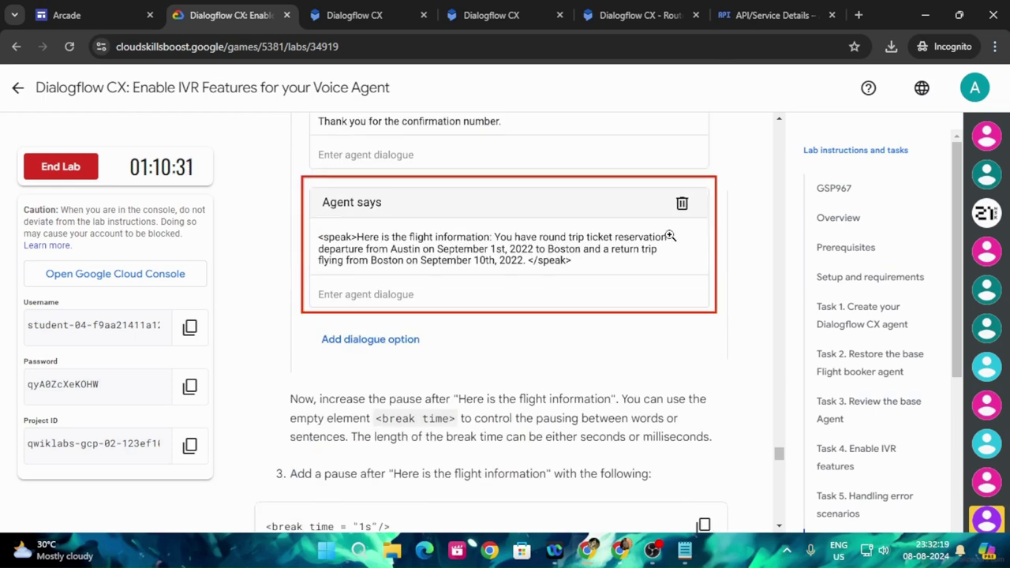
scroll(419, 253, up, 2)
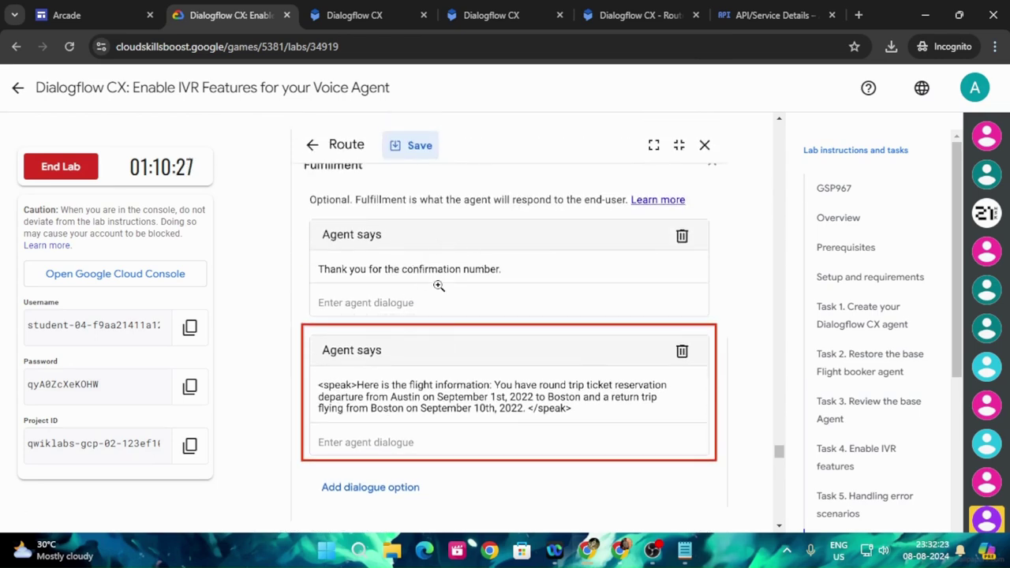
scroll(436, 284, up, 2)
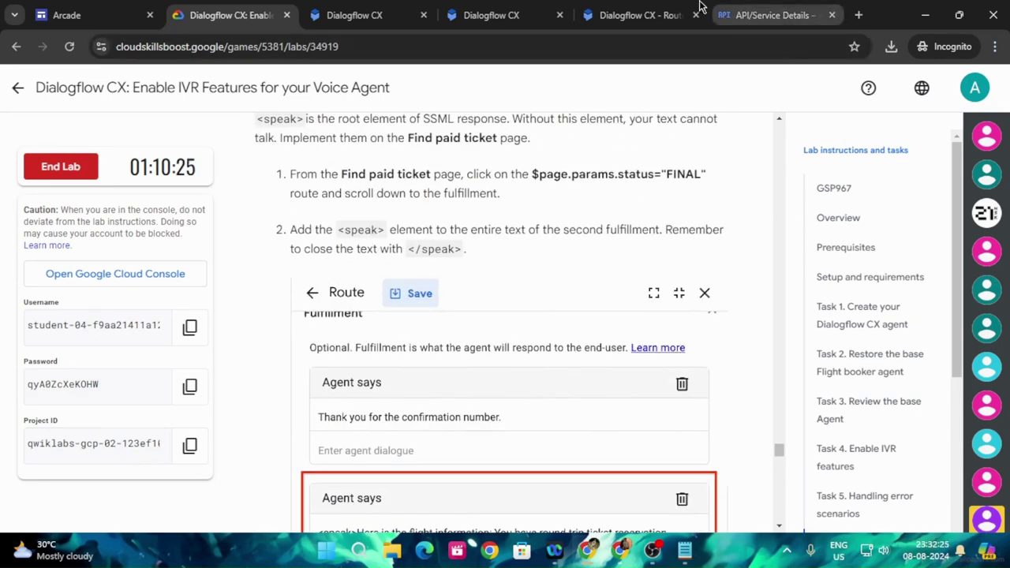
Compare the agent responses in the Find paid ticket page's route with the lab's <speak> example
click(639, 15)
scroll(788, 365, down, 5)
scroll(788, 371, down, 2)
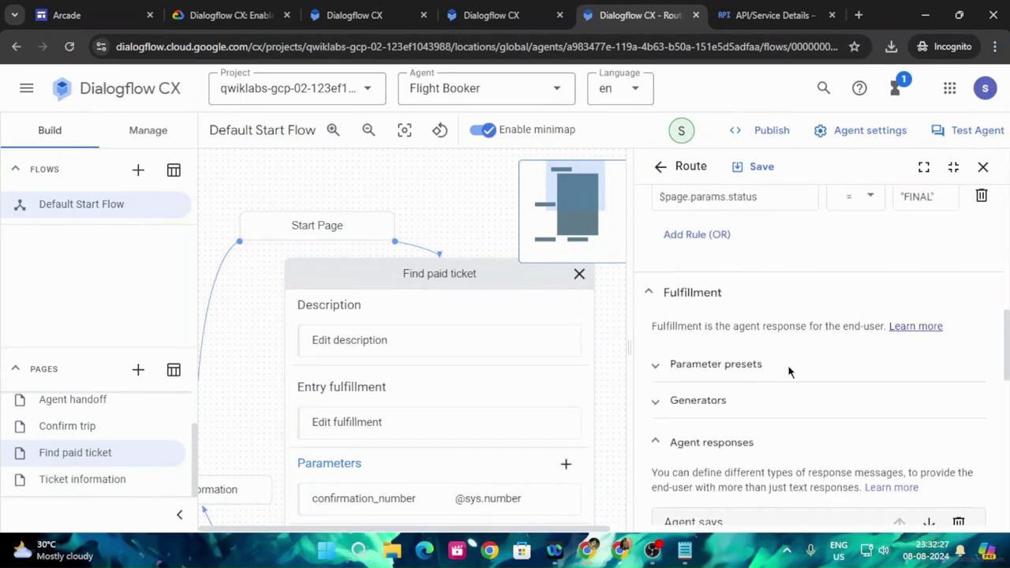
scroll(787, 372, up, 1)
scroll(790, 371, down, 4)
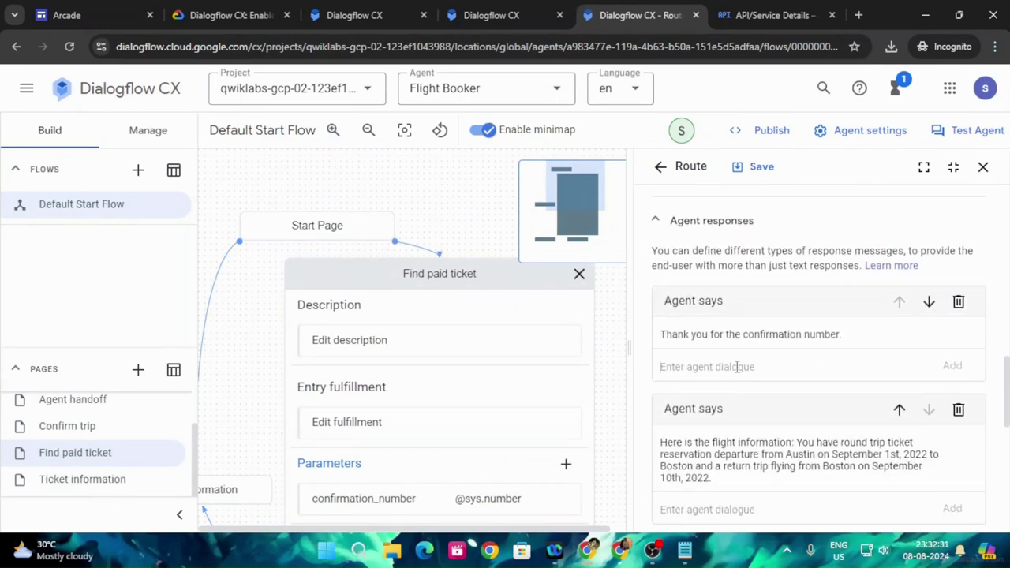
click(229, 15)
scroll(395, 411, down, 2)
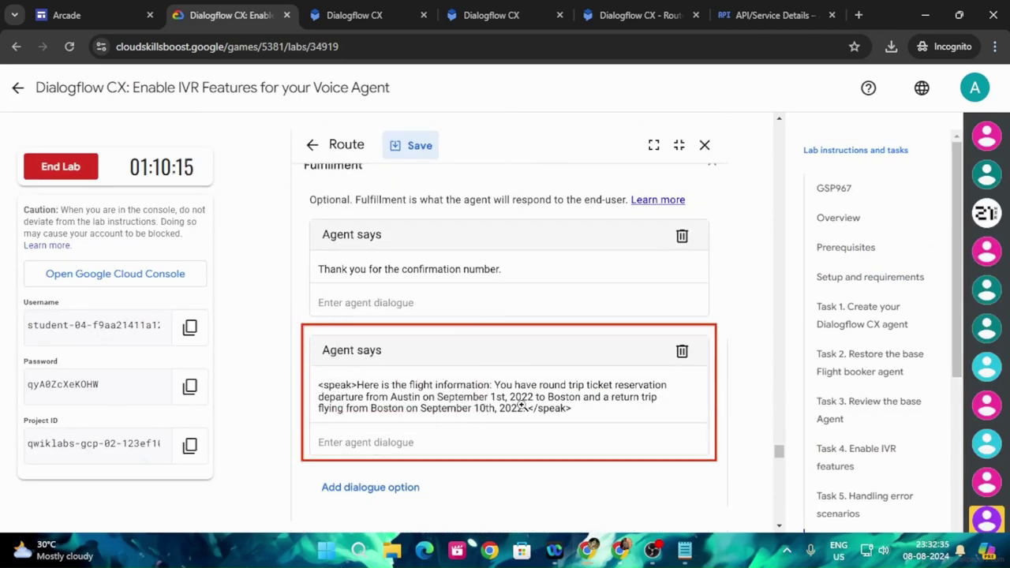
scroll(532, 406, up, 2)
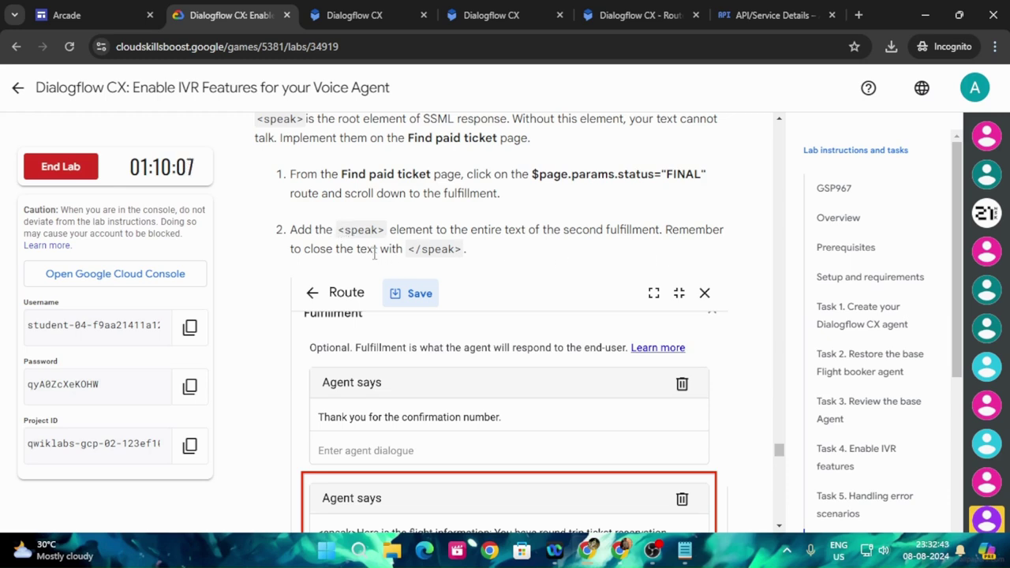
Copy the lab's instruction text from <speak> to </speak> into the empty dialogue of the route's first Agent says response
drag(344, 230, 466, 250)
key(ctrl+c)
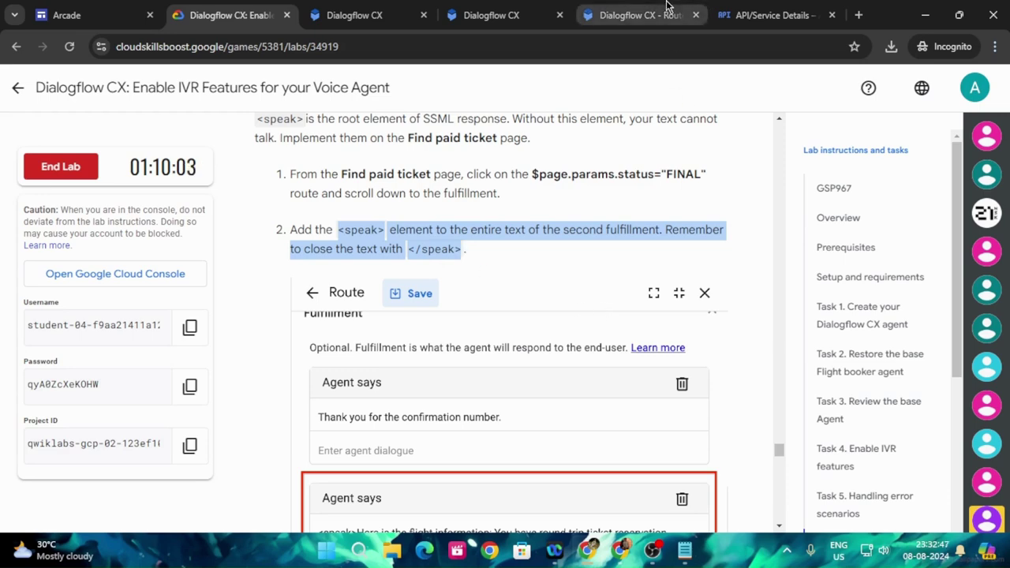
click(639, 15)
click(743, 364)
key(ctrl+v)
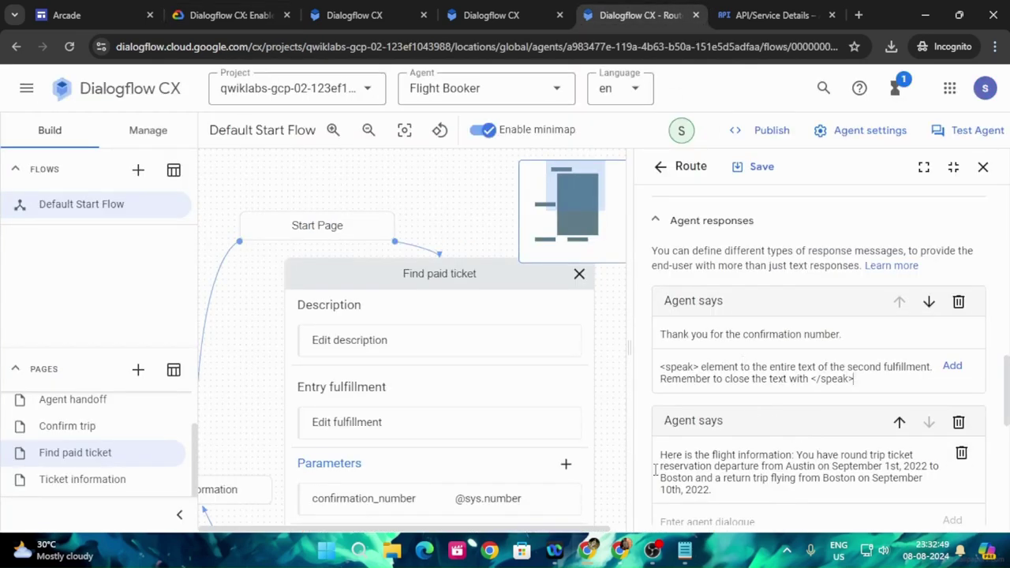
Read Task 6's remaining instructions on adding the <break time = "1s"/> pause and the <prosody rate="slow"> element
click(229, 15)
scroll(494, 379, down, 5)
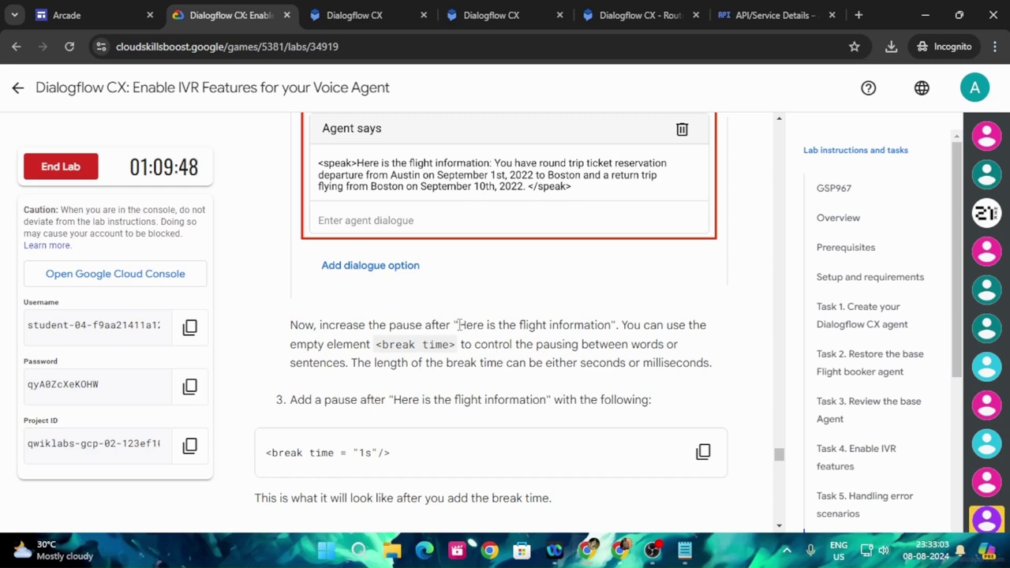
drag(459, 325, 470, 341)
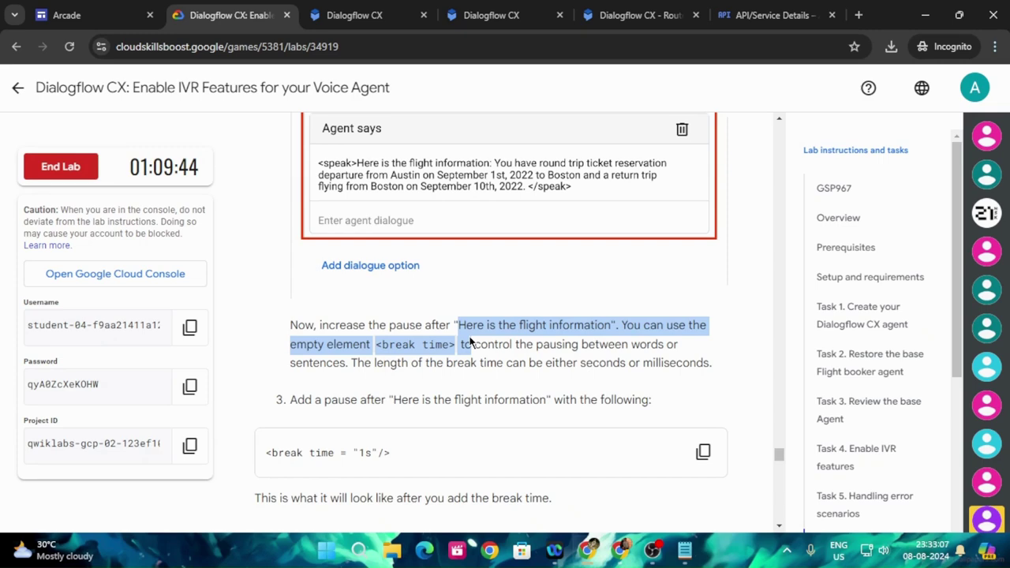
drag(471, 342, 479, 336)
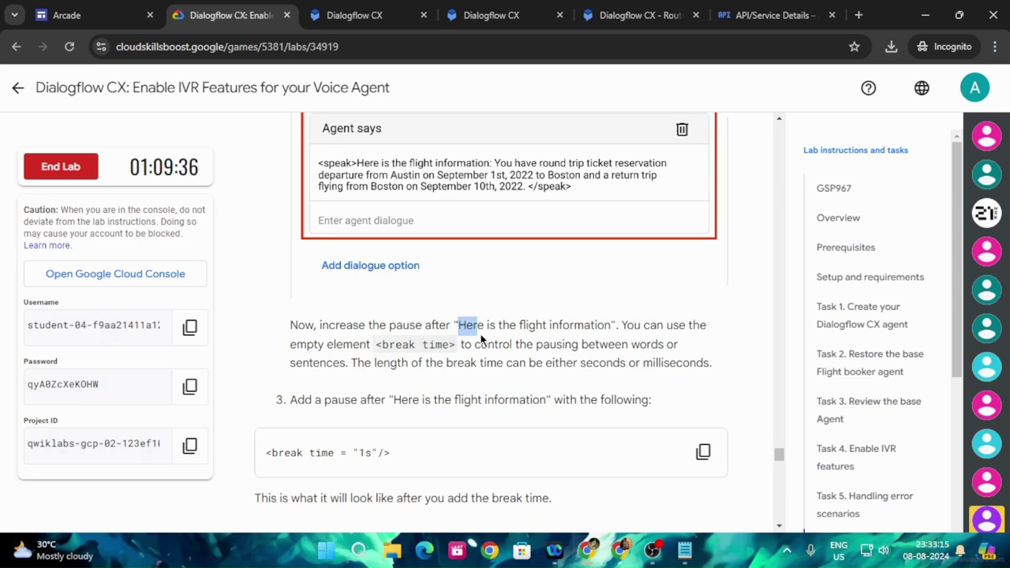
drag(479, 337, 483, 340)
scroll(483, 336, down, 3)
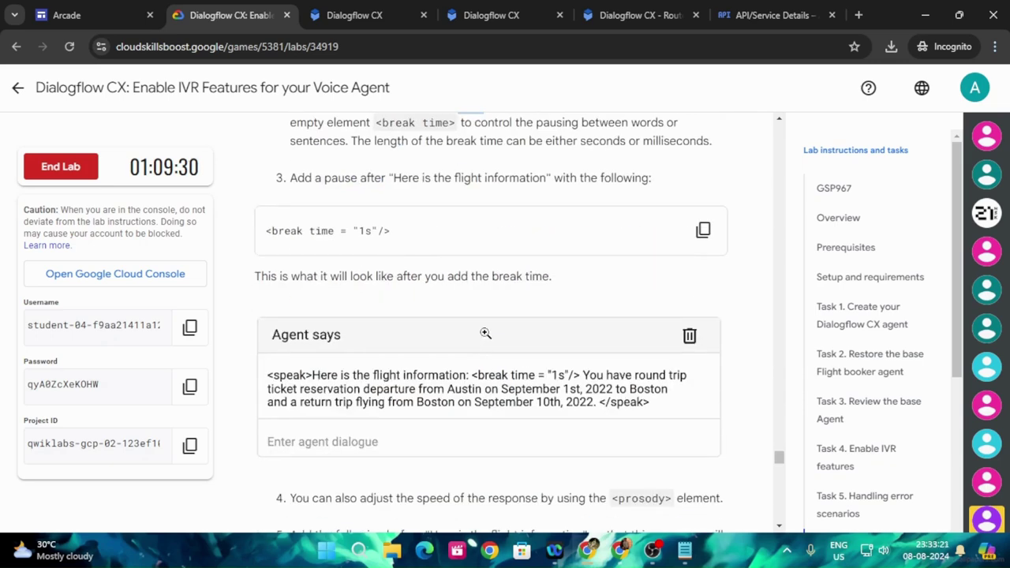
scroll(497, 329, down, 3)
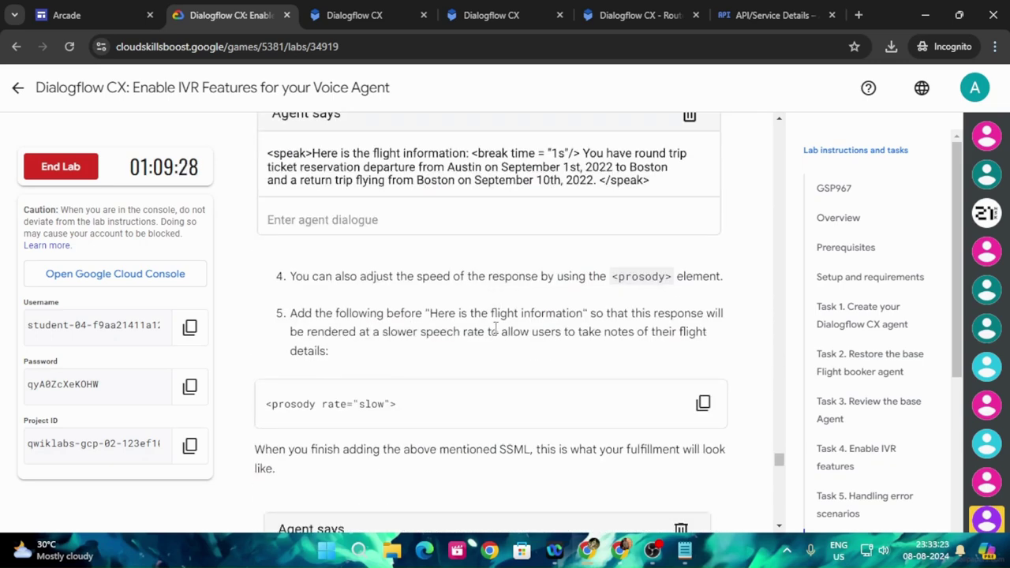
Skim the lab's Task 8 instructions on setting up a phone gateway, up to its progress check
scroll(496, 328, down, 15)
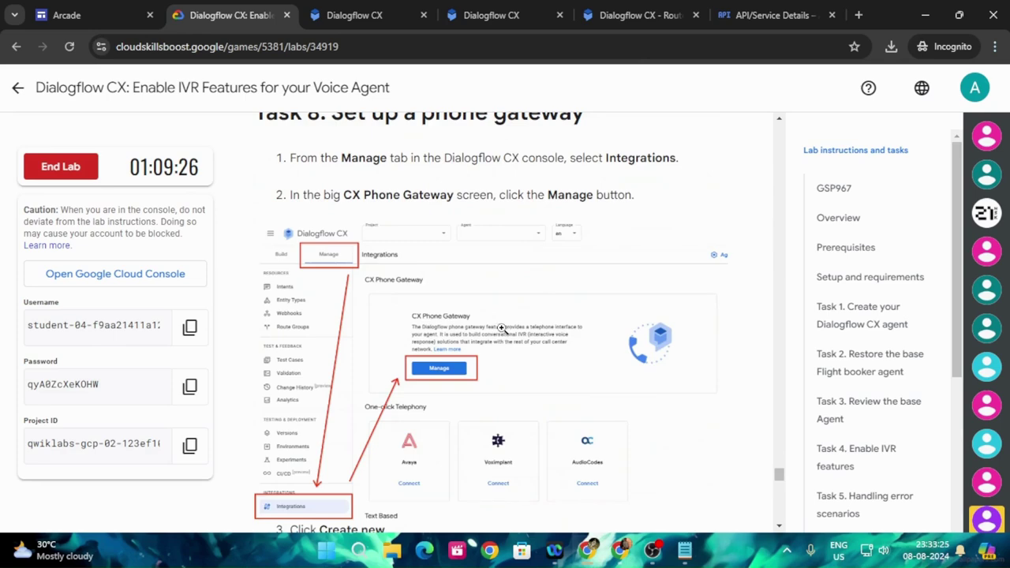
scroll(501, 328, up, 2)
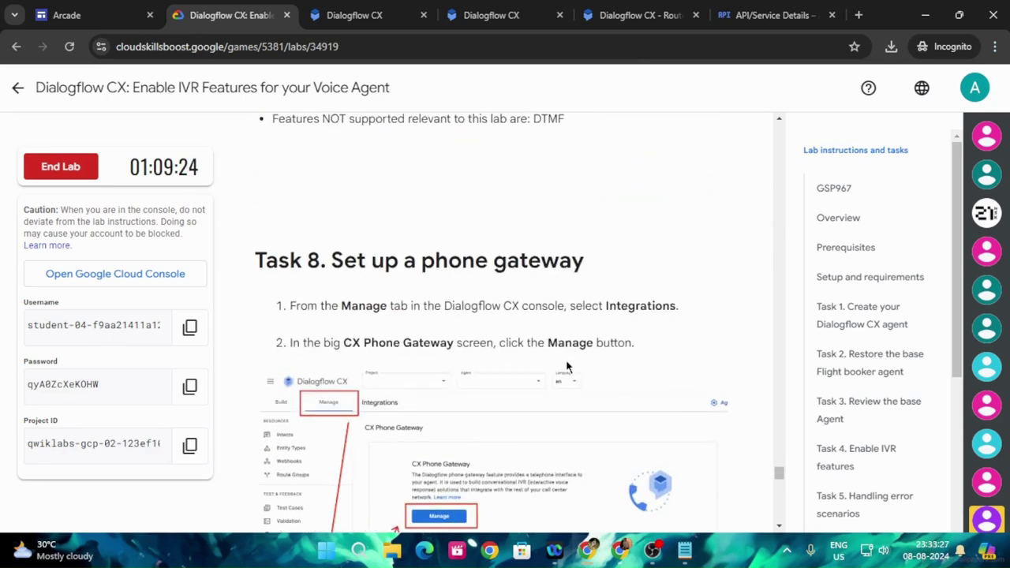
scroll(431, 324, down, 6)
scroll(432, 325, down, 12)
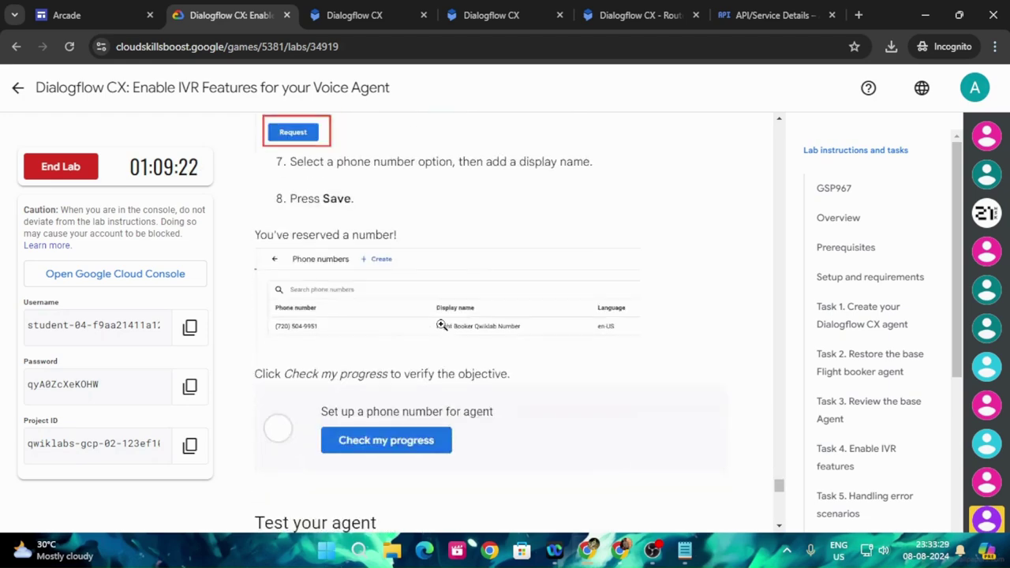
scroll(444, 331, up, 2)
scroll(444, 332, up, 18)
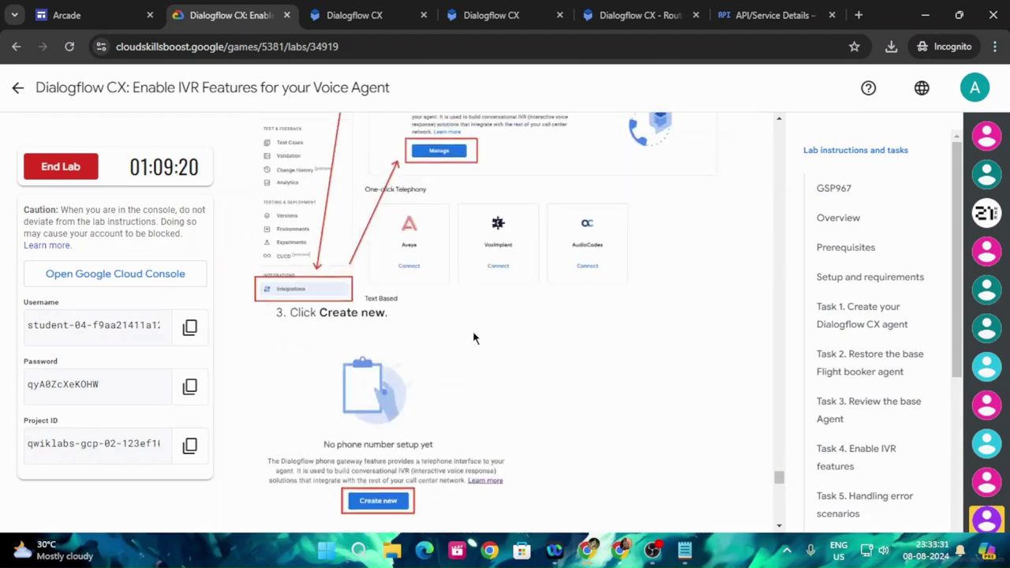
Save the Find paid ticket route in Dialogflow CX, and open the agent's Manage section as Task 8 instructs
click(644, 15)
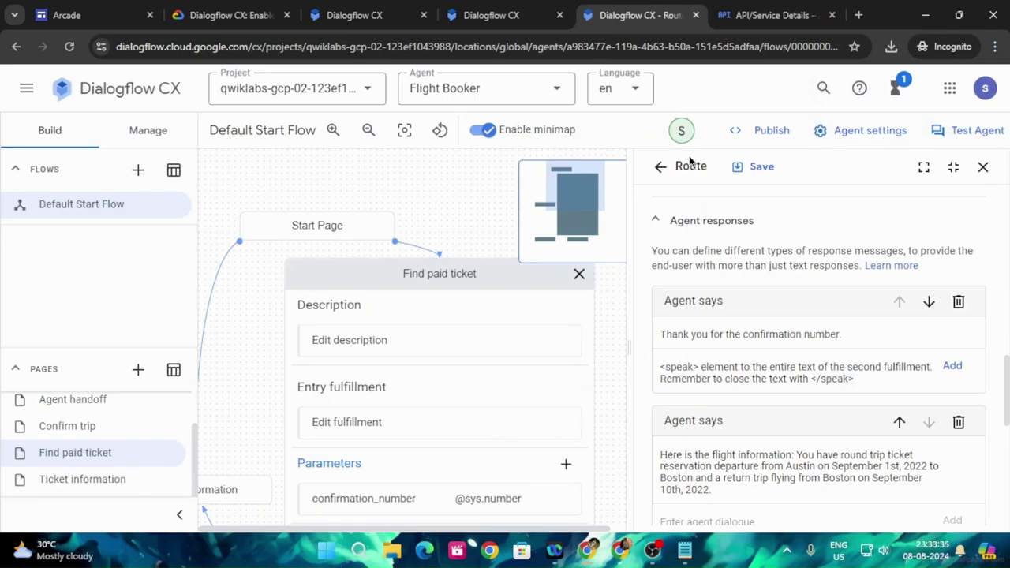
click(759, 167)
click(231, 15)
scroll(492, 379, down, 5)
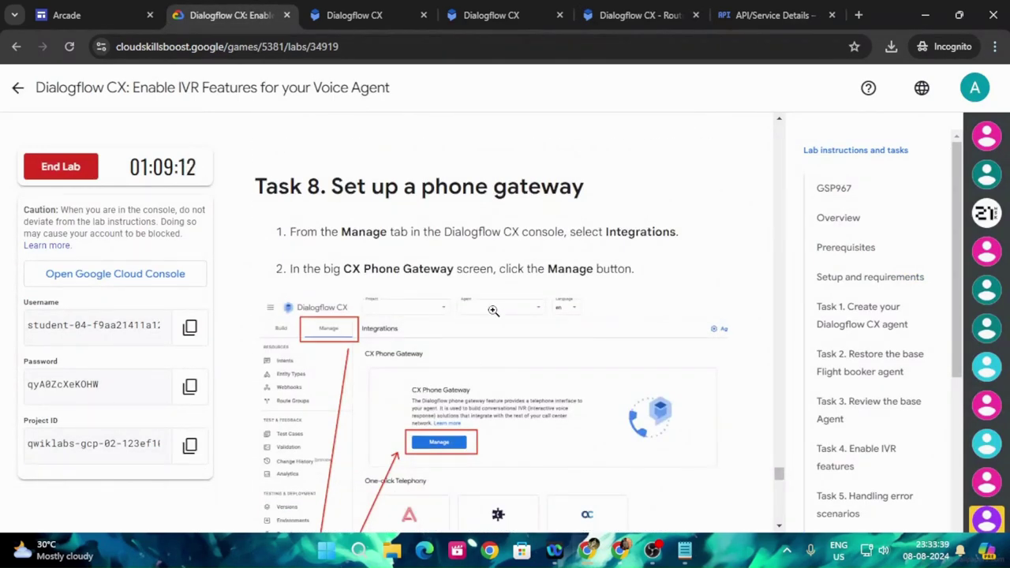
click(631, 15)
click(154, 131)
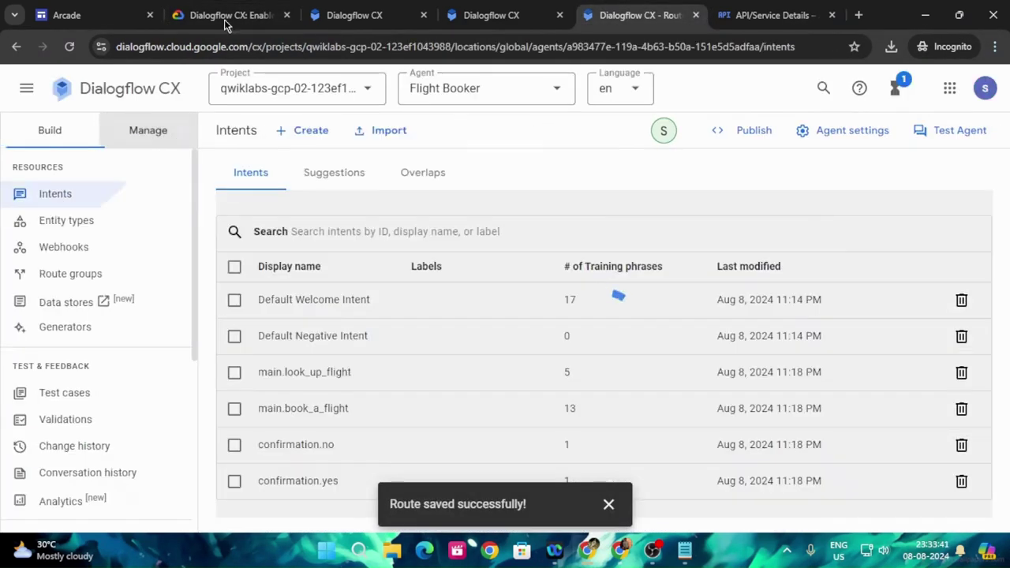
Recheck Task 8's first instructions, then open the agent's Integrations and manage the CX Phone Gateway
click(230, 15)
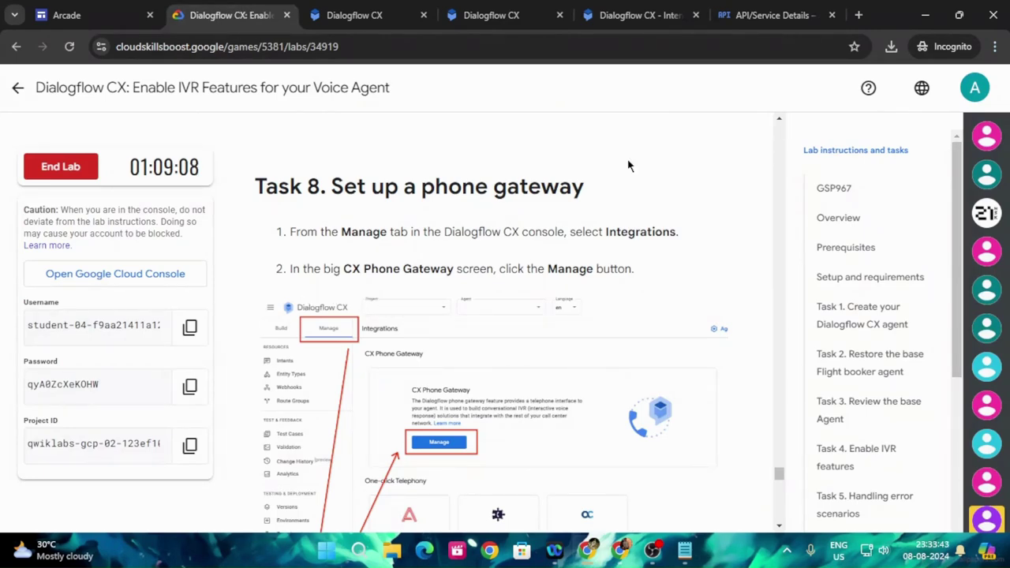
click(614, 15)
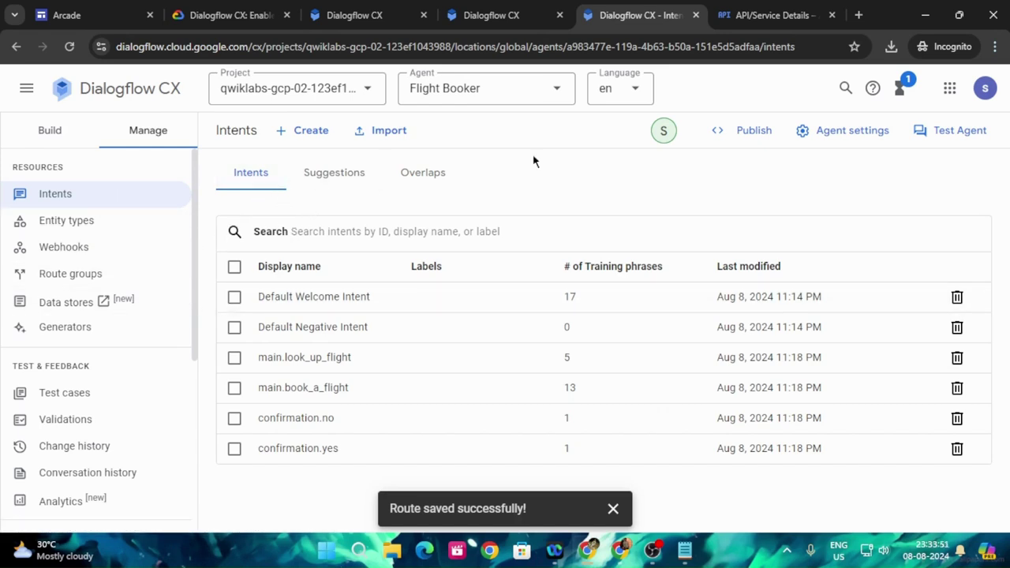
click(229, 14)
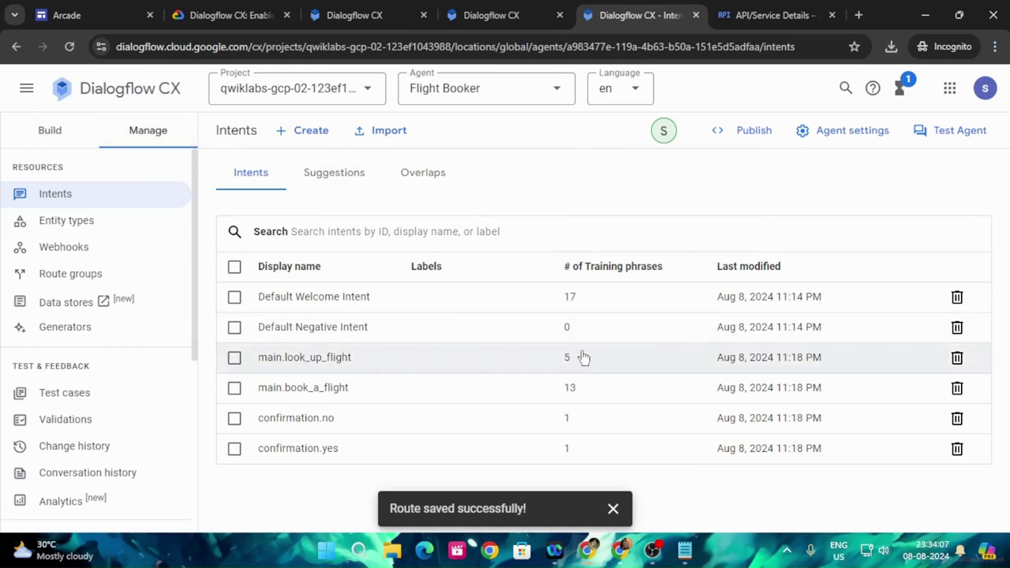
click(608, 511)
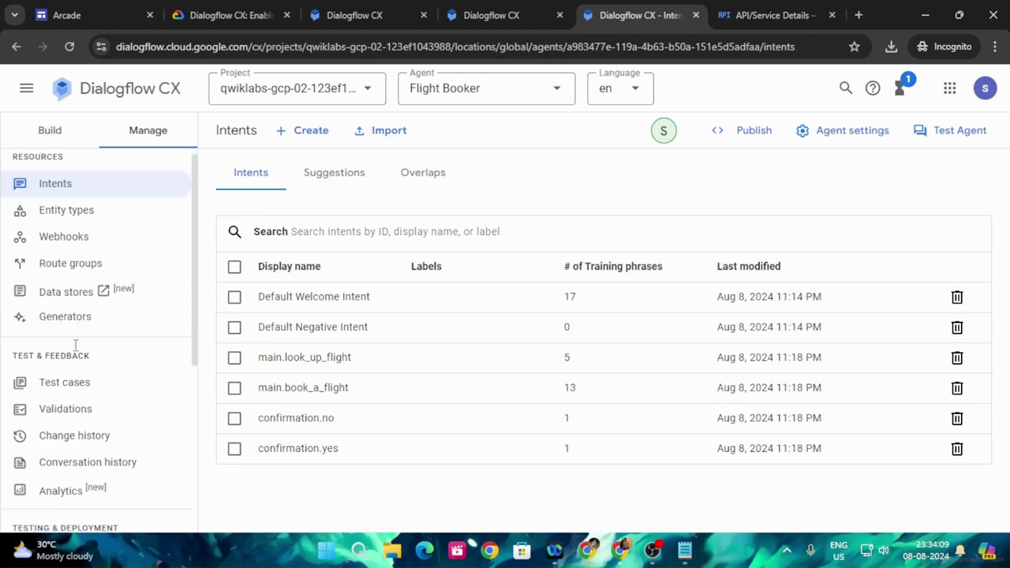
scroll(48, 348, down, 4)
click(86, 429)
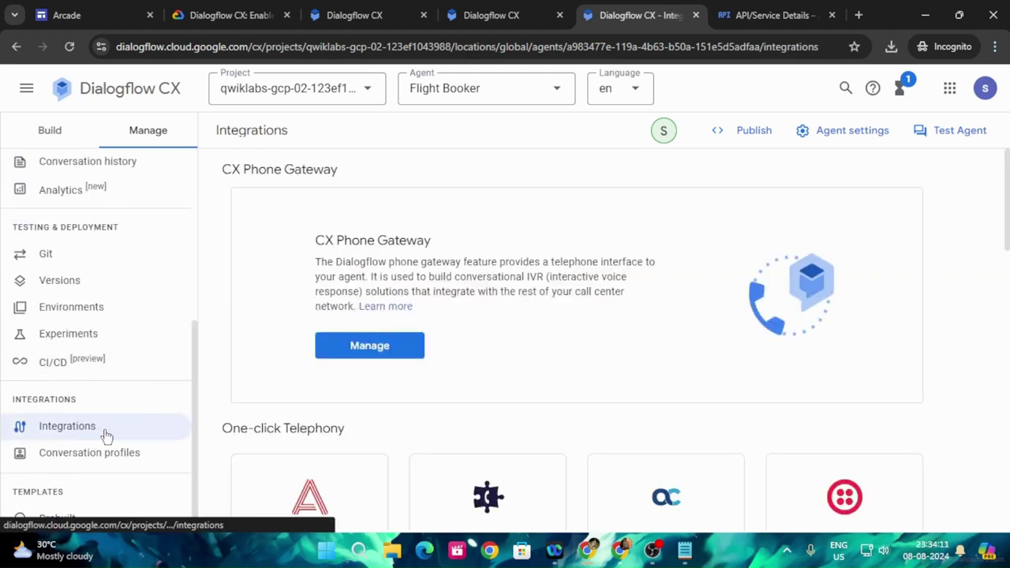
click(368, 344)
Check Task 8's third instruction and start creating a new telephony integration in the Phone gateway
key(ctrl+2)
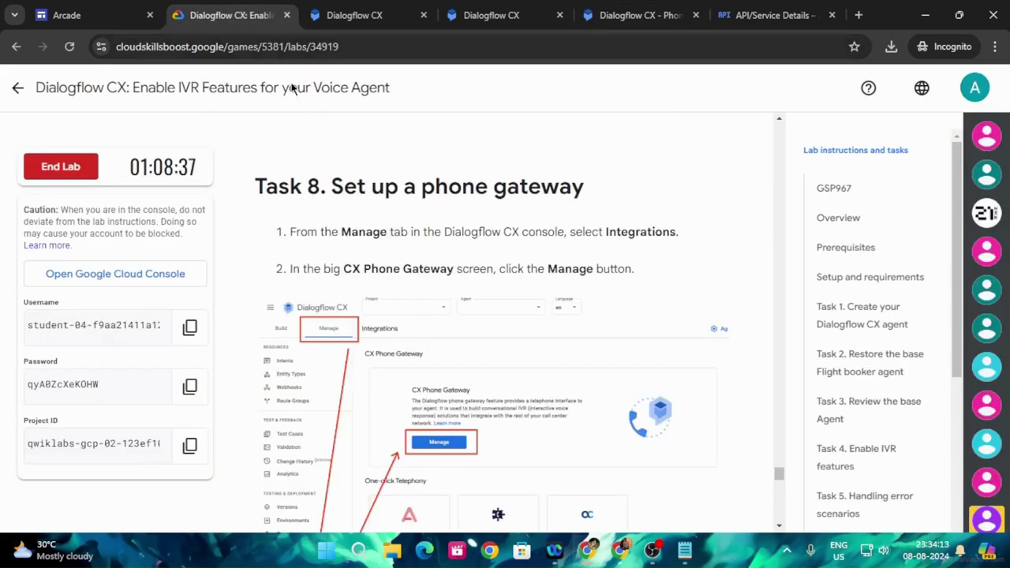
scroll(466, 344, down, 5)
scroll(473, 348, down, 1)
scroll(474, 348, up, 2)
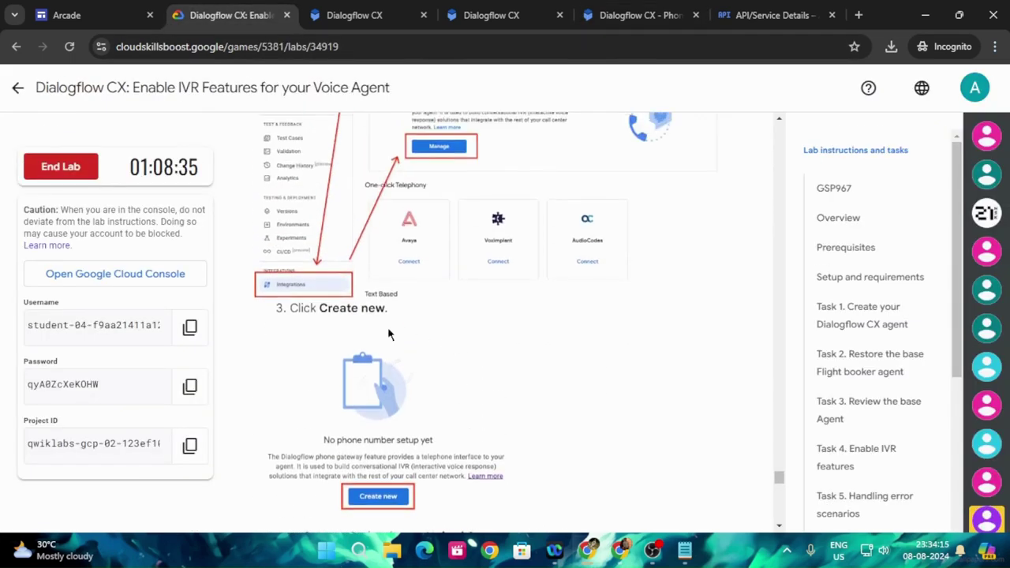
click(476, 7)
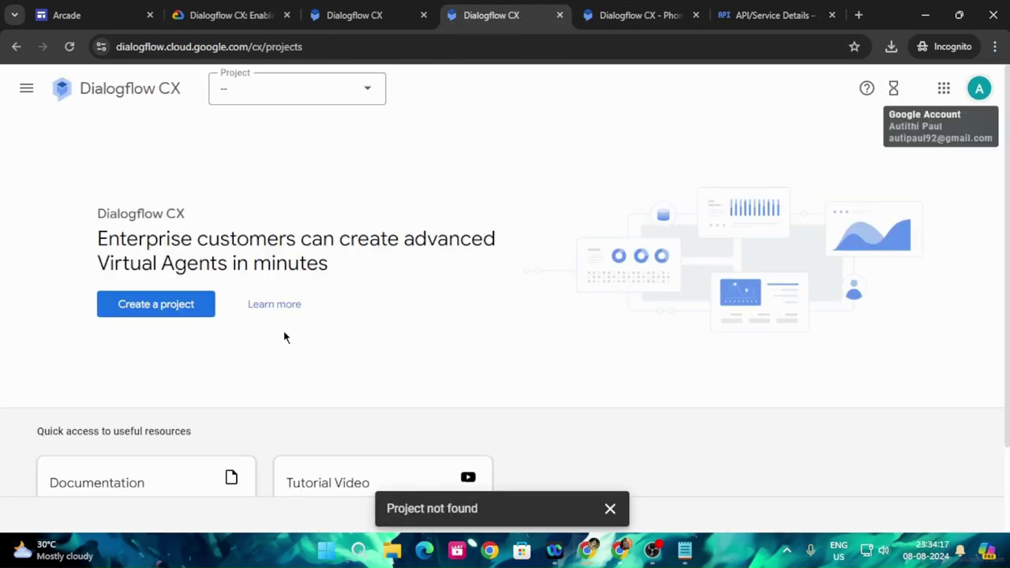
click(649, 6)
click(636, 386)
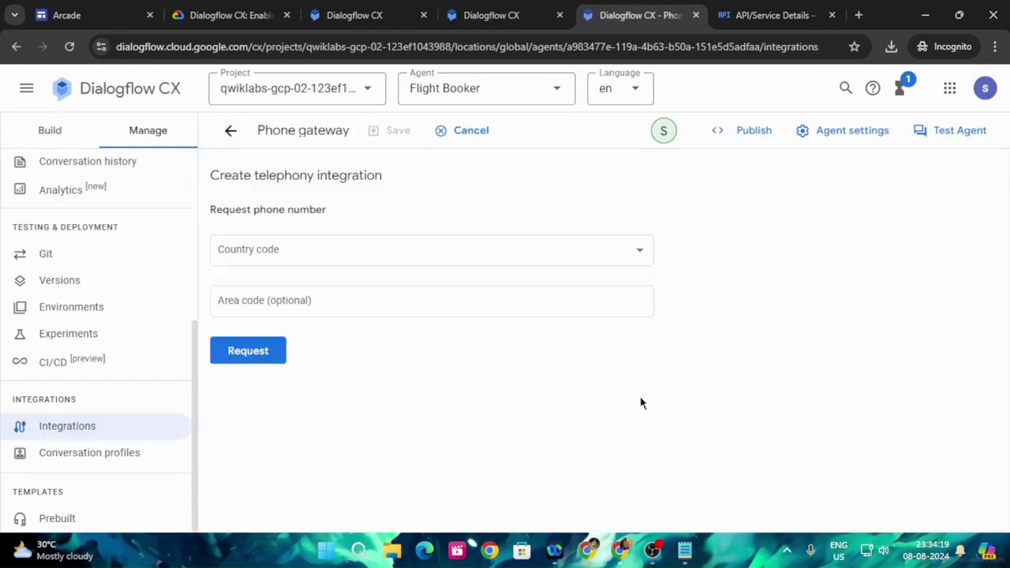
Following Task 8, set the country code to +1 (United States), leave the area code blank, and request a phone number
click(222, 9)
scroll(487, 338, down, 3)
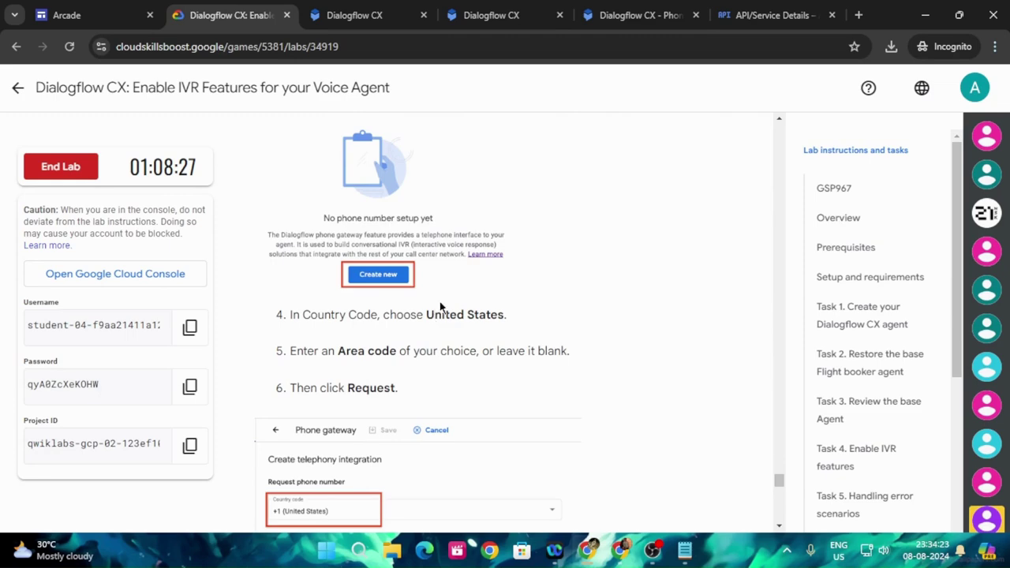
click(639, 15)
click(353, 263)
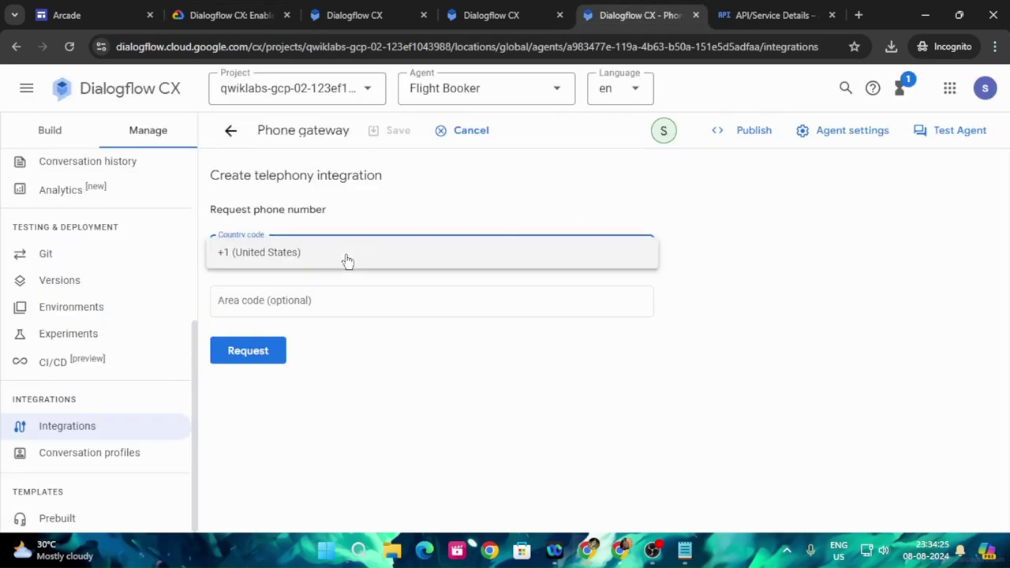
click(347, 261)
click(229, 15)
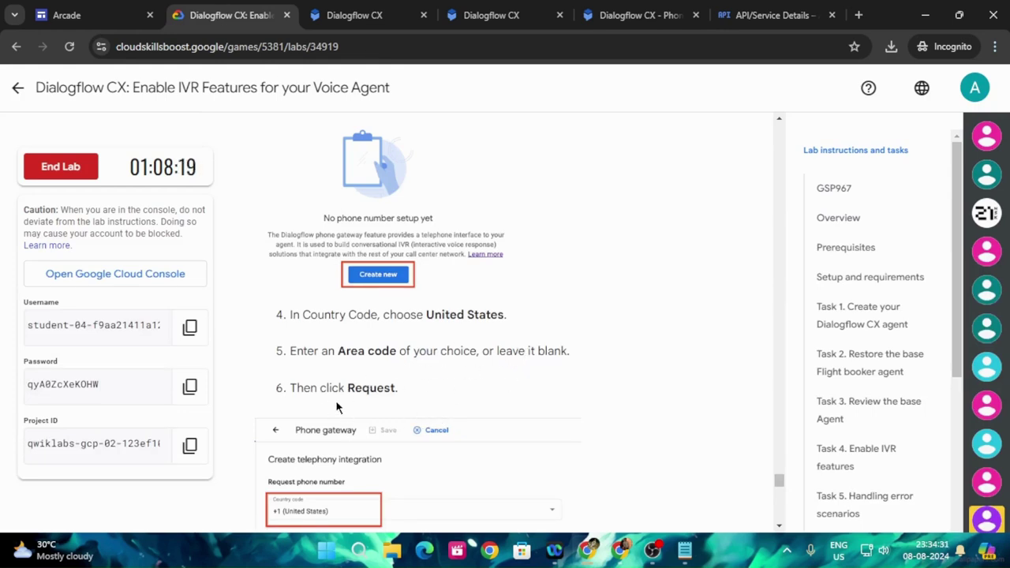
click(639, 15)
click(263, 356)
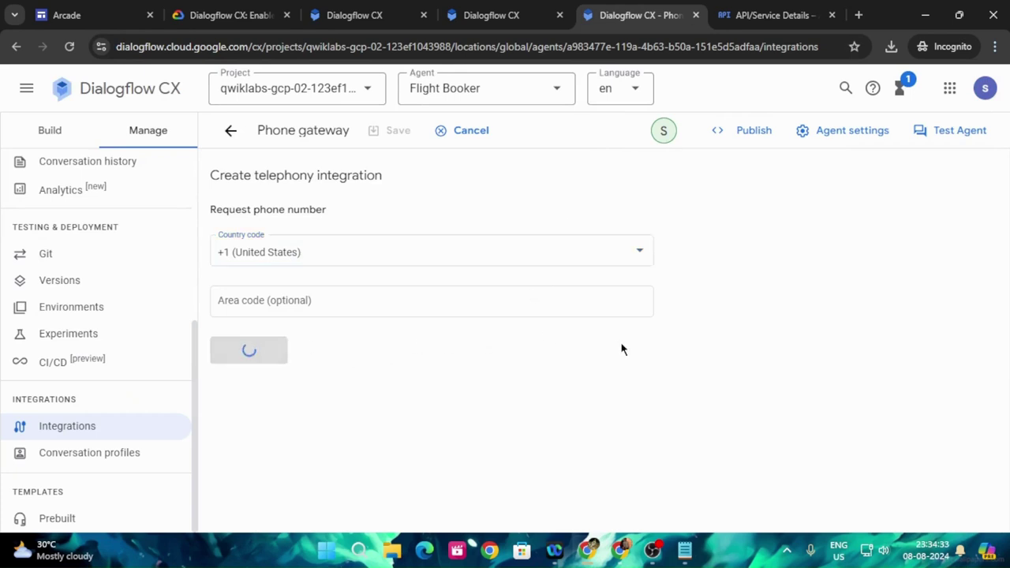
Check Task 8's remaining instructions, then set the phone gateway's display name to Flight Booker Qwiklab Number
click(228, 15)
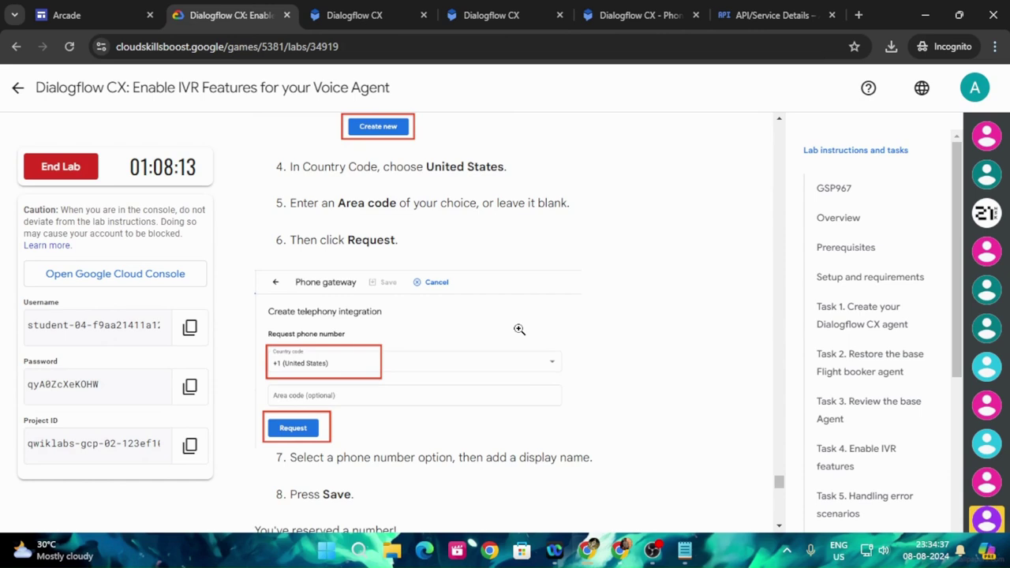
scroll(520, 329, down, 1)
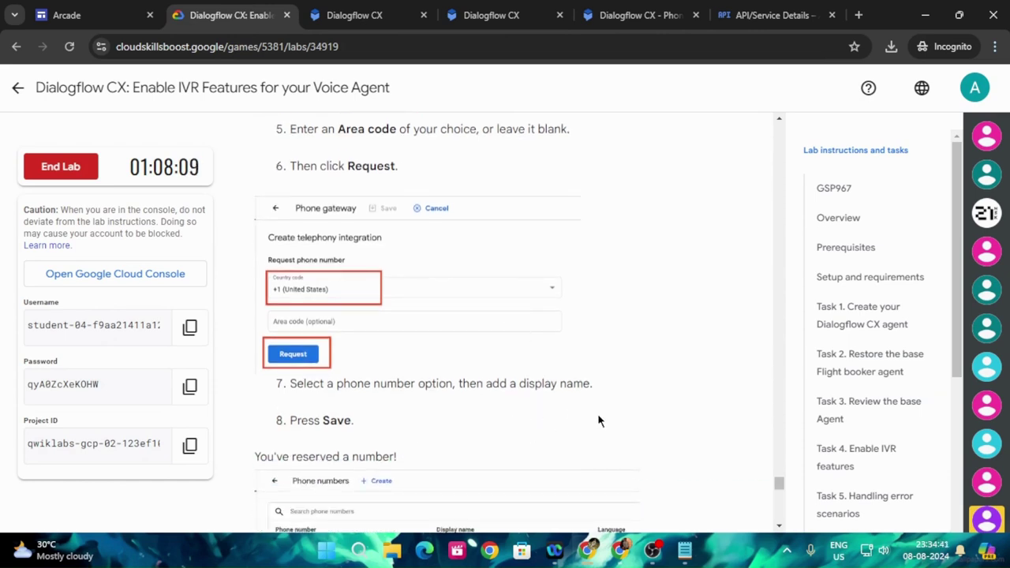
scroll(525, 422, down, 2)
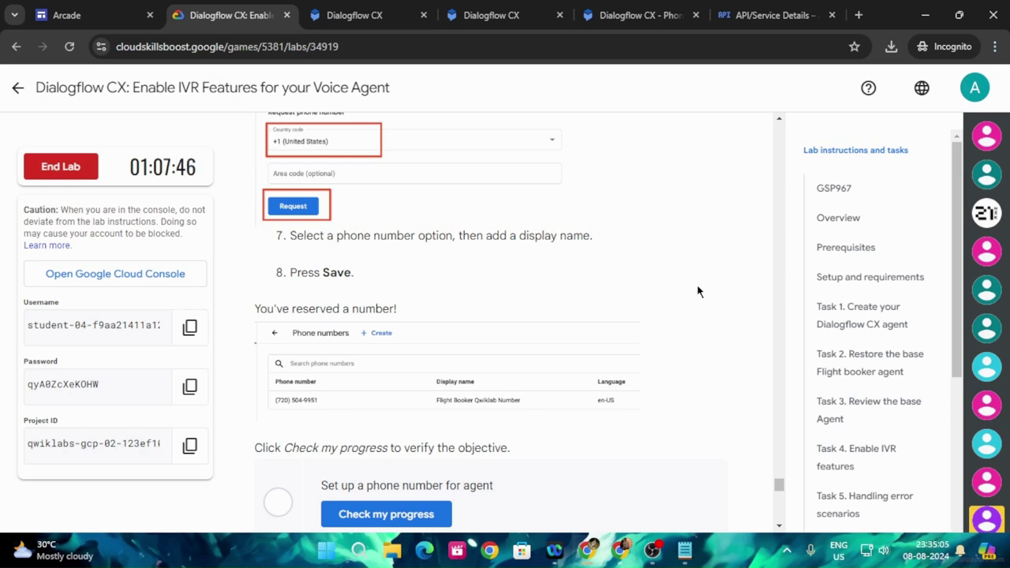
click(631, 6)
scroll(339, 368, down, 1)
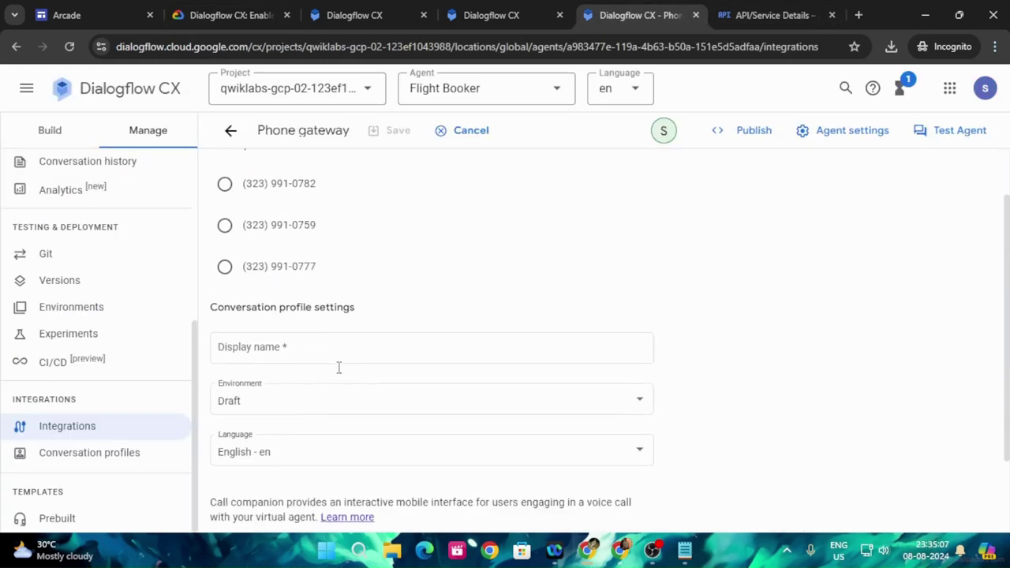
click(307, 340)
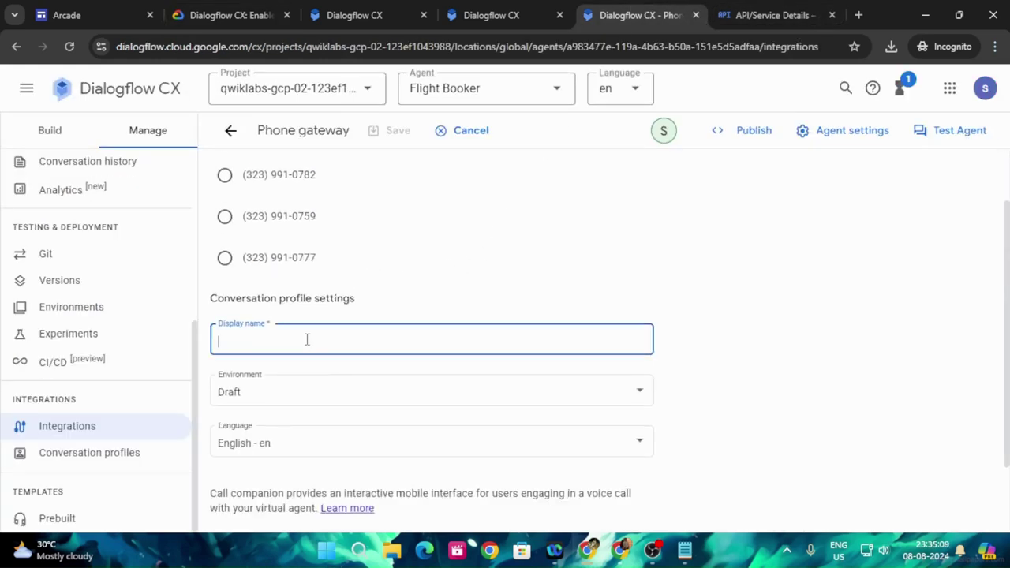
text(Fl)
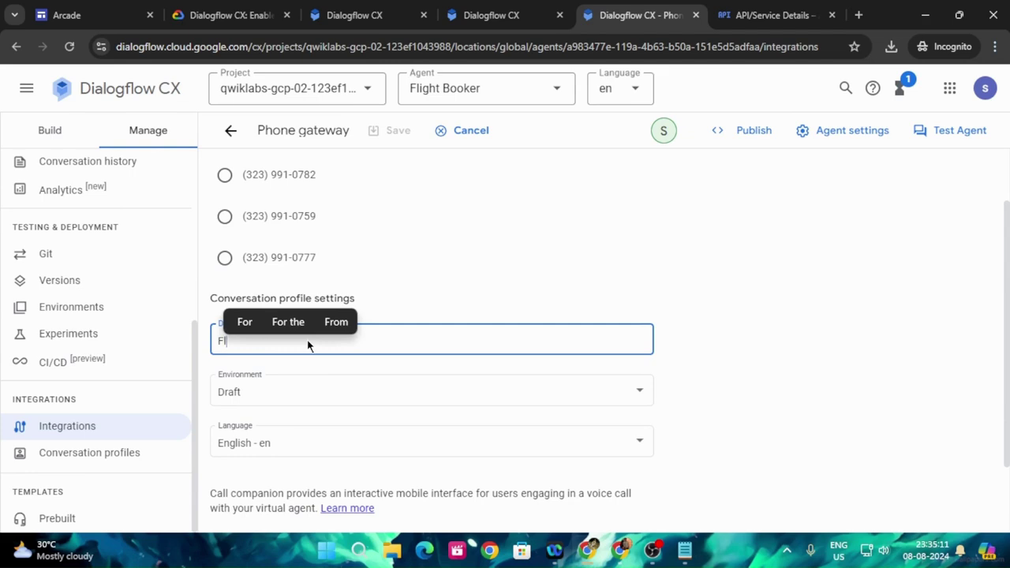
text(ight )
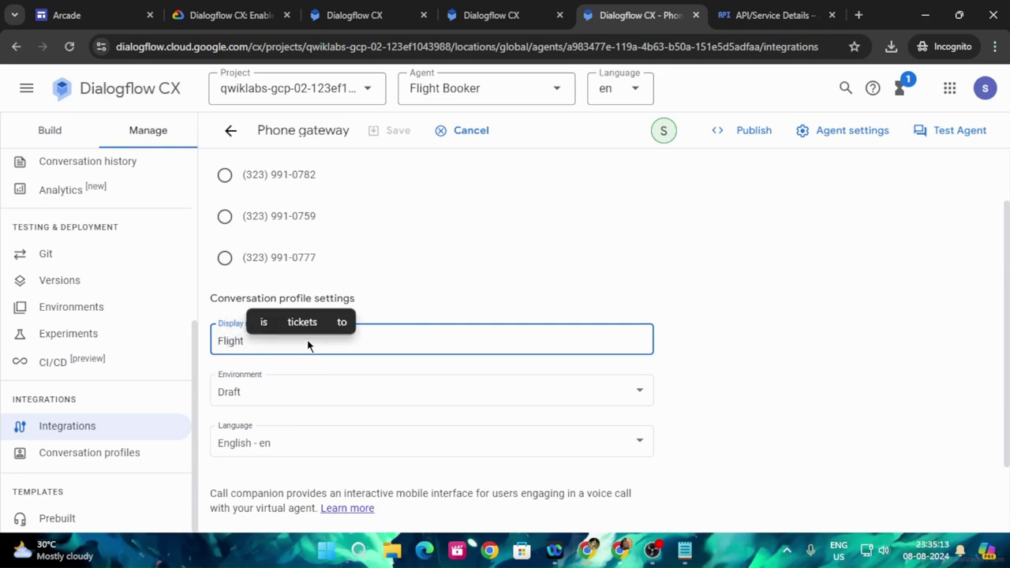
text(Bool)
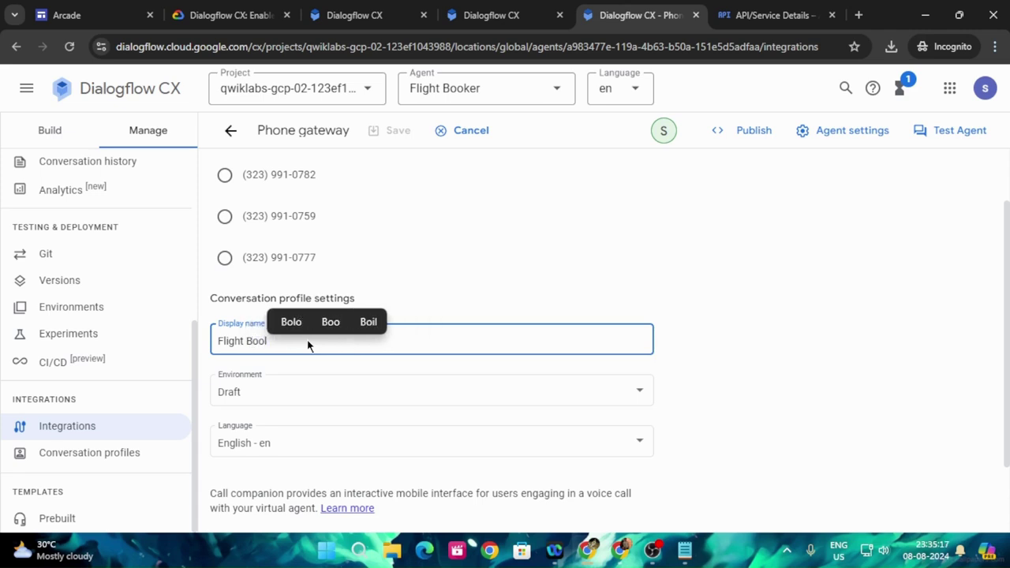
key(BackSpace)
text(ker)
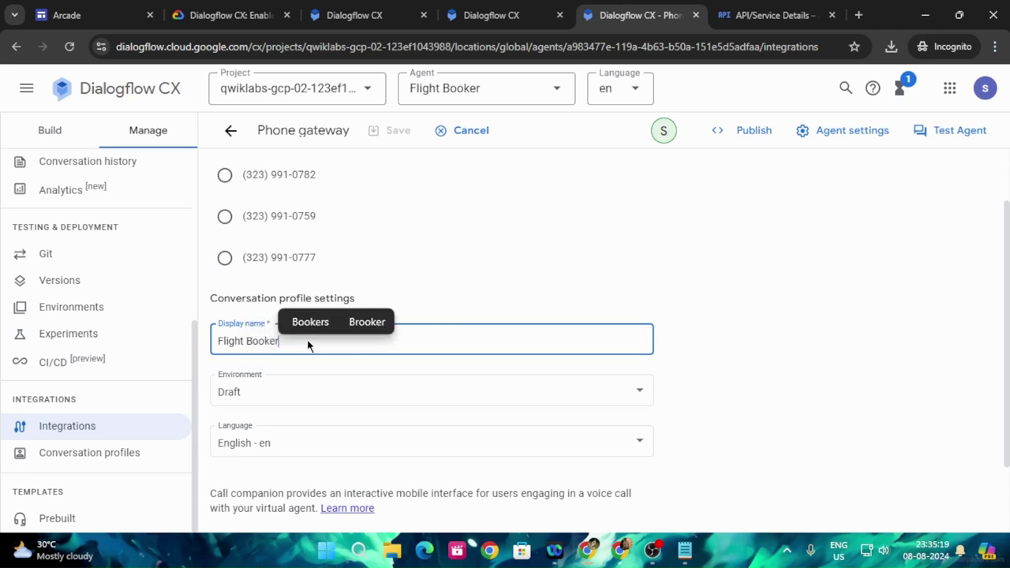
text( Q)
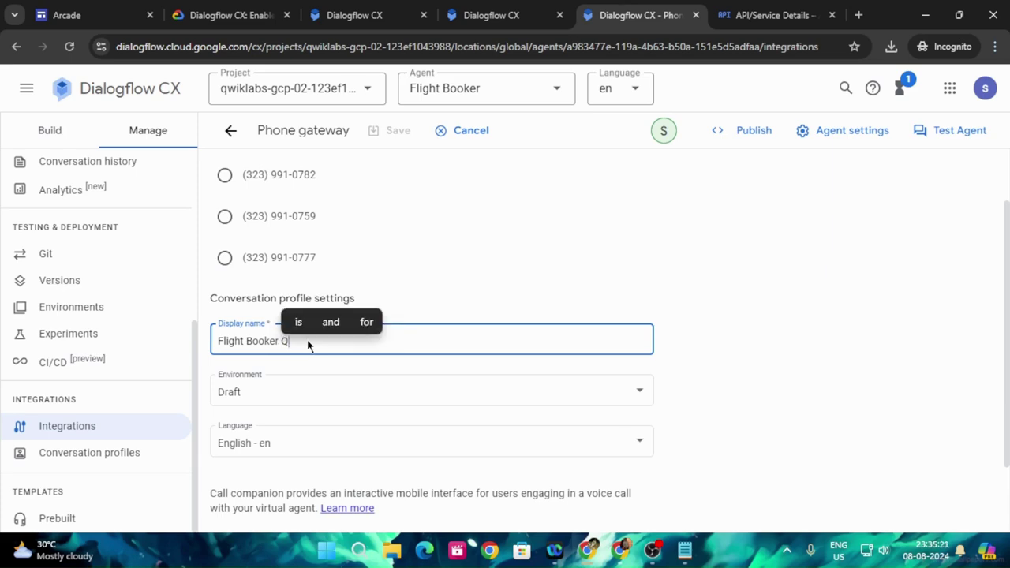
text(wiklab)
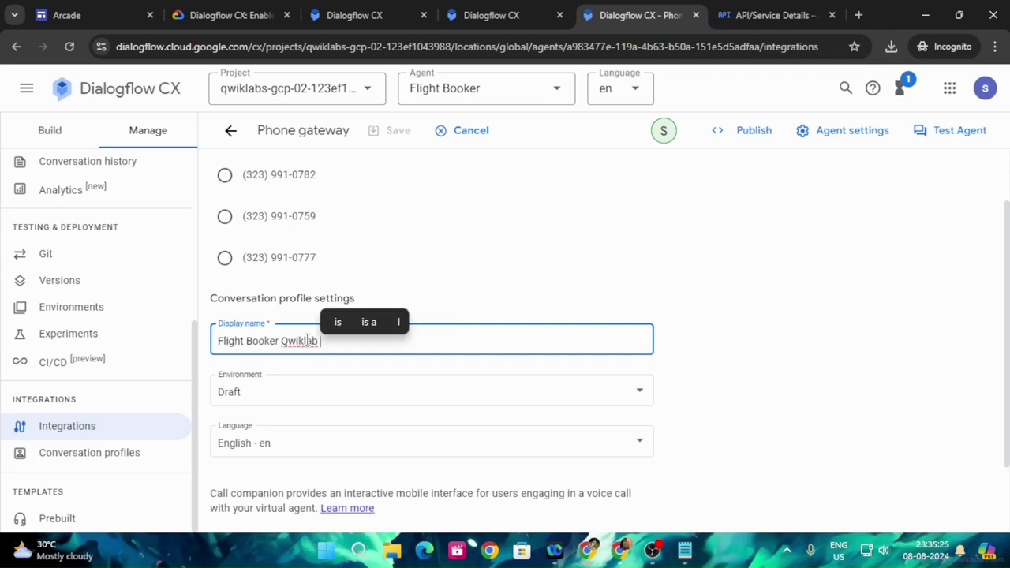
text( Number)
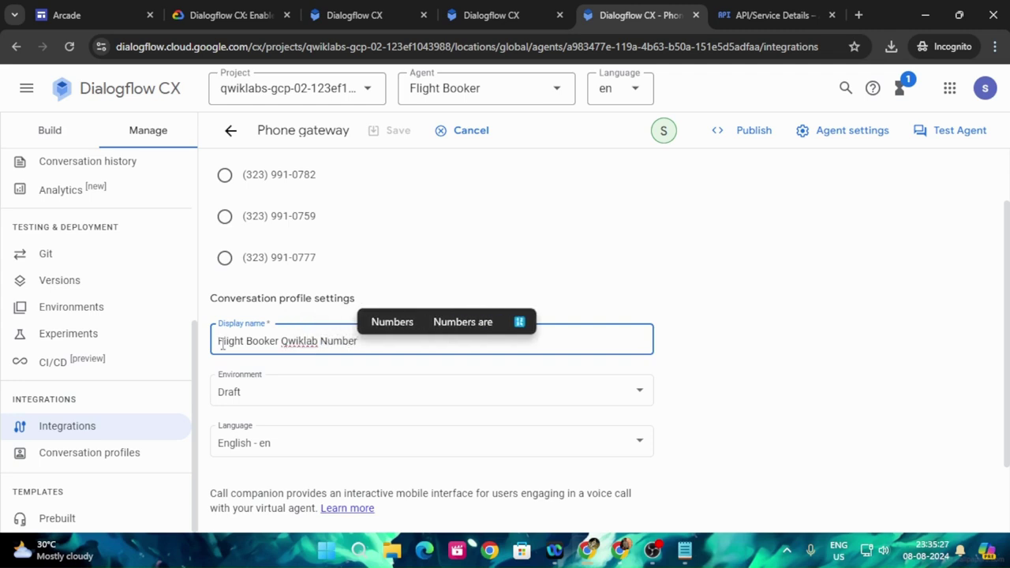
Select the last offered phone number, compare with Task 8's example, and try to save the telephony integration
click(225, 259)
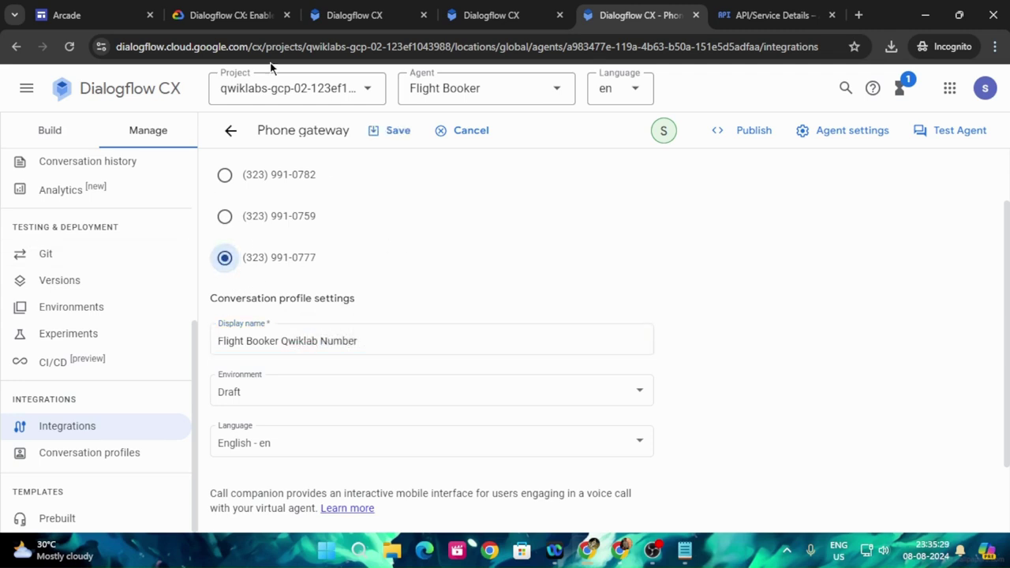
click(229, 15)
scroll(507, 318, down, 2)
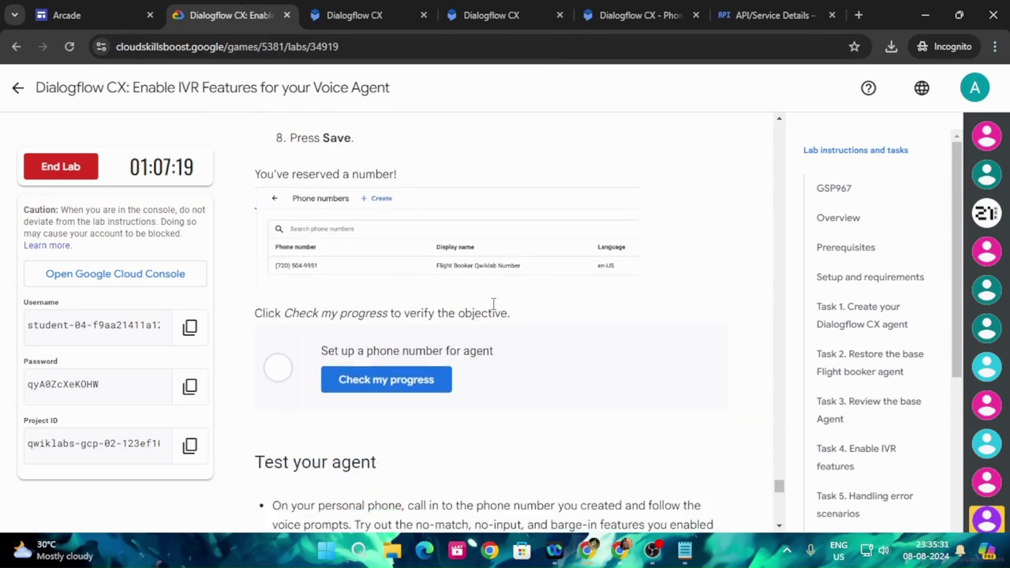
click(646, 8)
scroll(371, 375, down, 1)
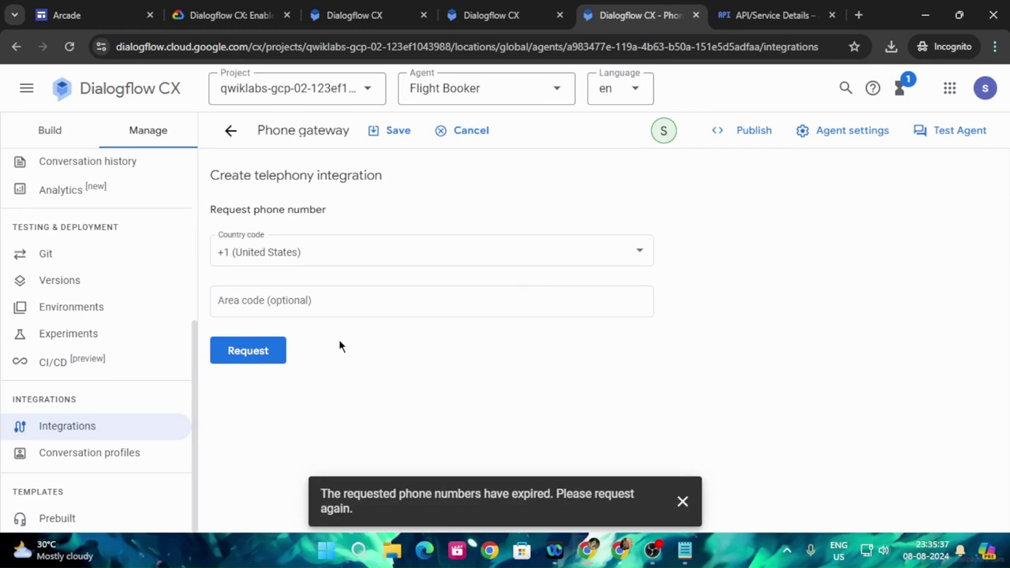
Request phone numbers again, select the last one offered, and save the telephony integration
click(250, 352)
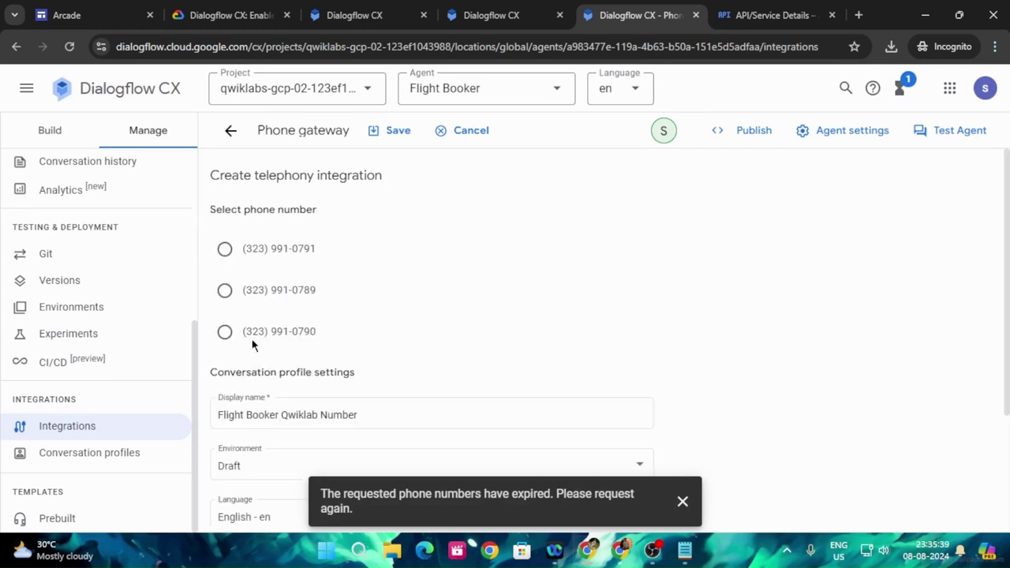
click(225, 331)
scroll(450, 414, down, 2)
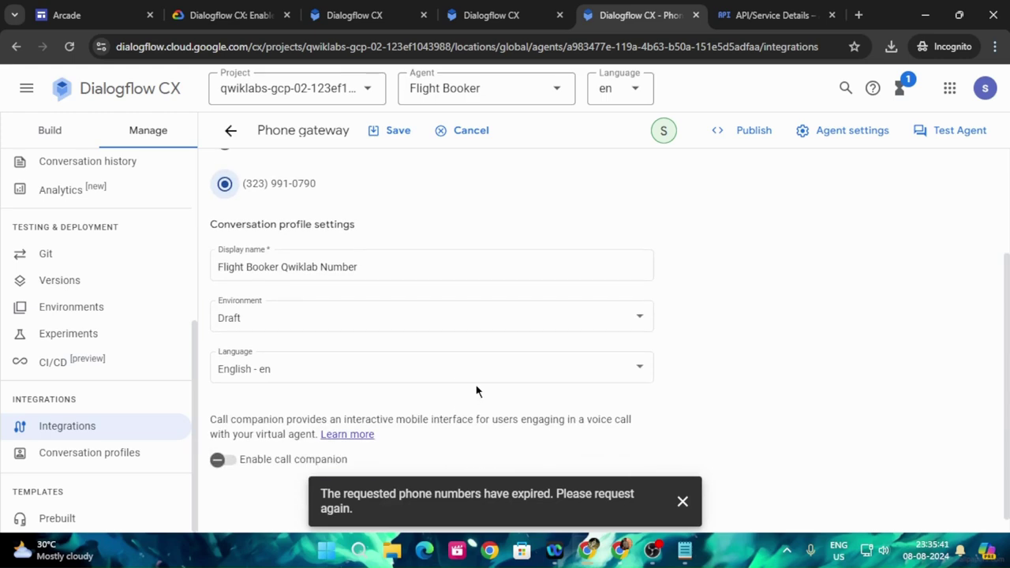
click(682, 499)
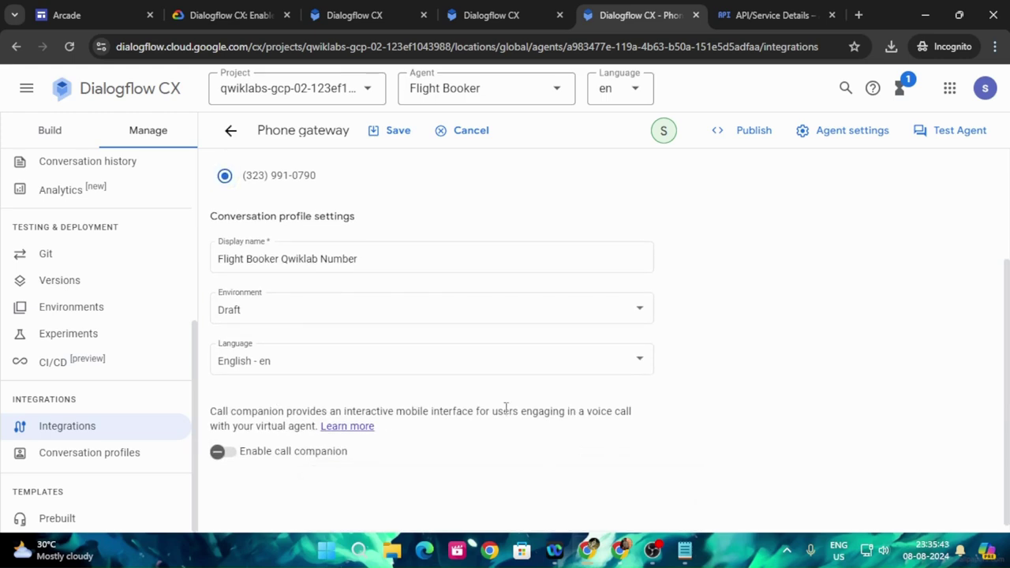
scroll(476, 426, up, 2)
click(391, 130)
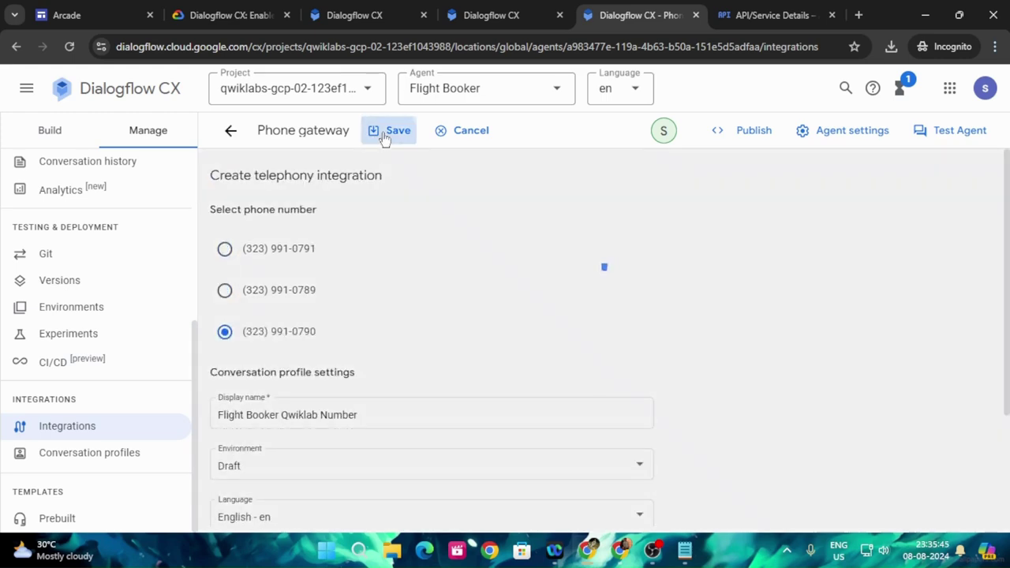
Return to the lab page and verify the "Set up a phone number for agent" objective, repeating the check once
click(229, 15)
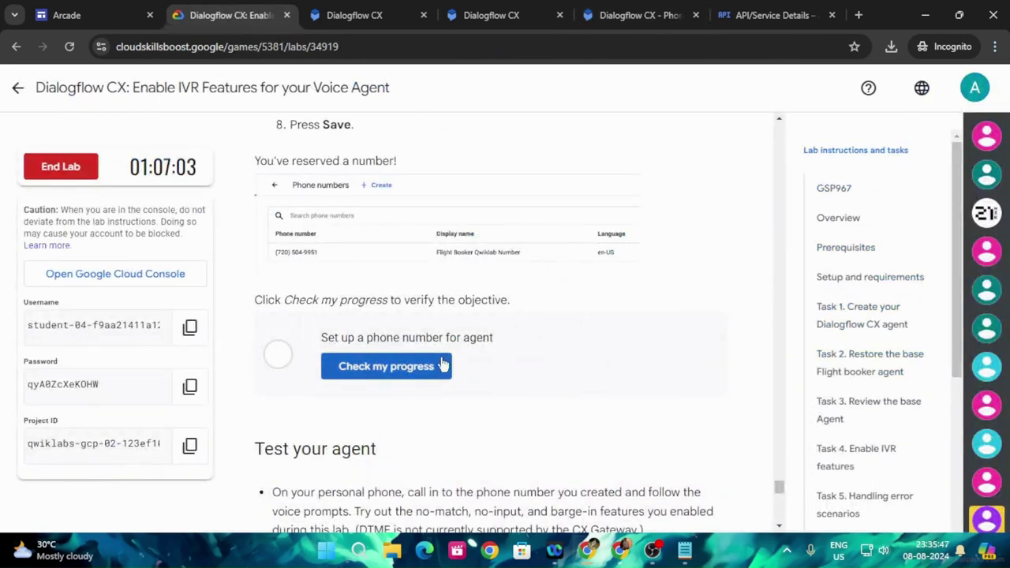
click(401, 367)
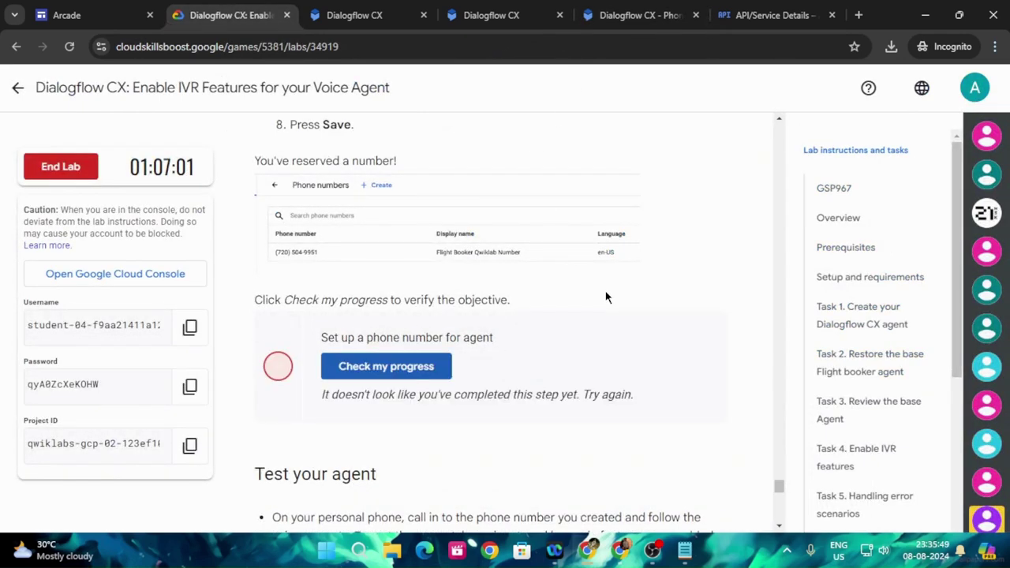
click(604, 15)
click(192, 8)
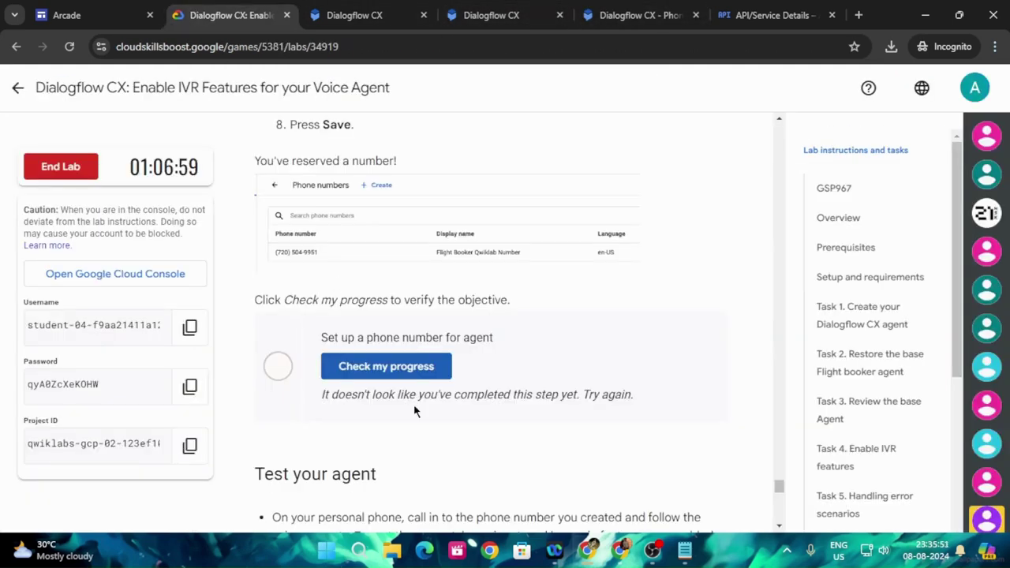
click(438, 368)
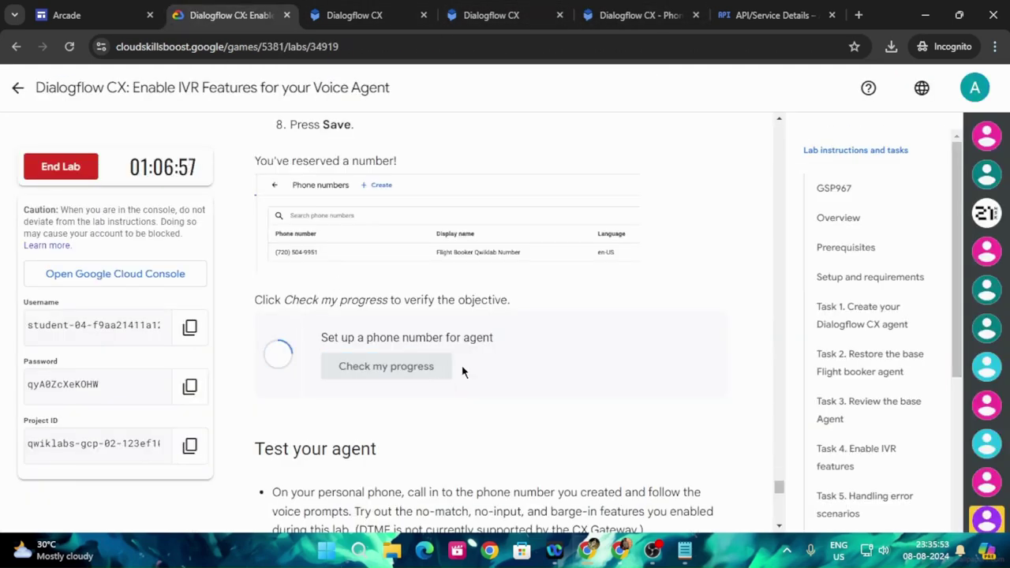
Skim the remaining lab instructions through the closing section, and start ending the lab
scroll(463, 371, down, 15)
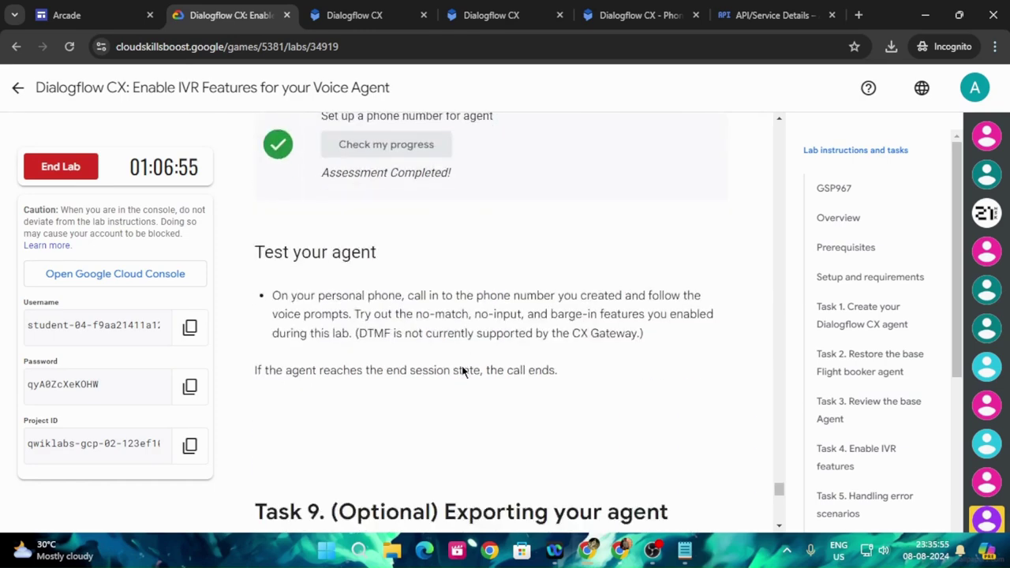
scroll(410, 379, down, 5)
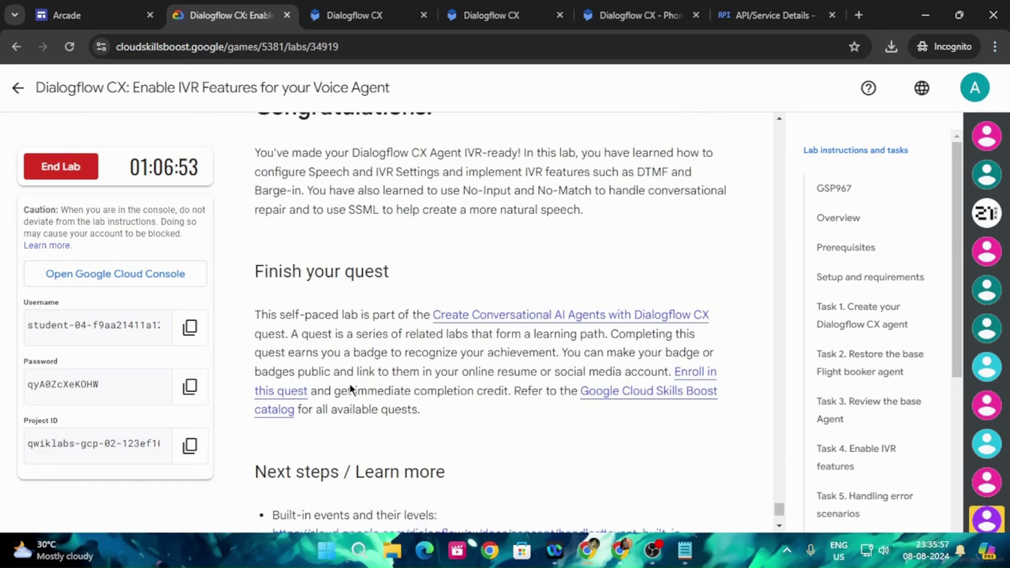
scroll(340, 308, up, 1)
click(70, 165)
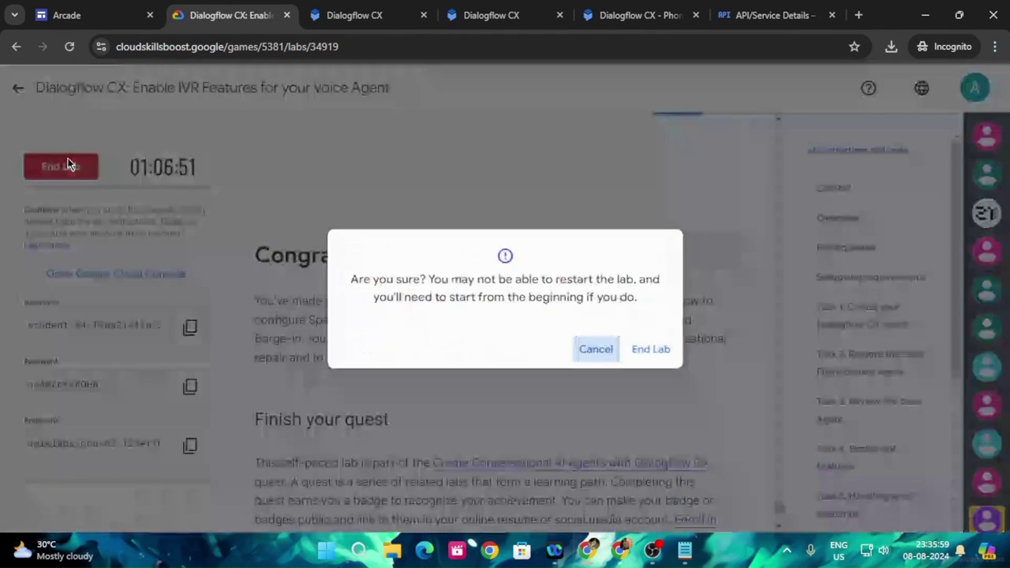